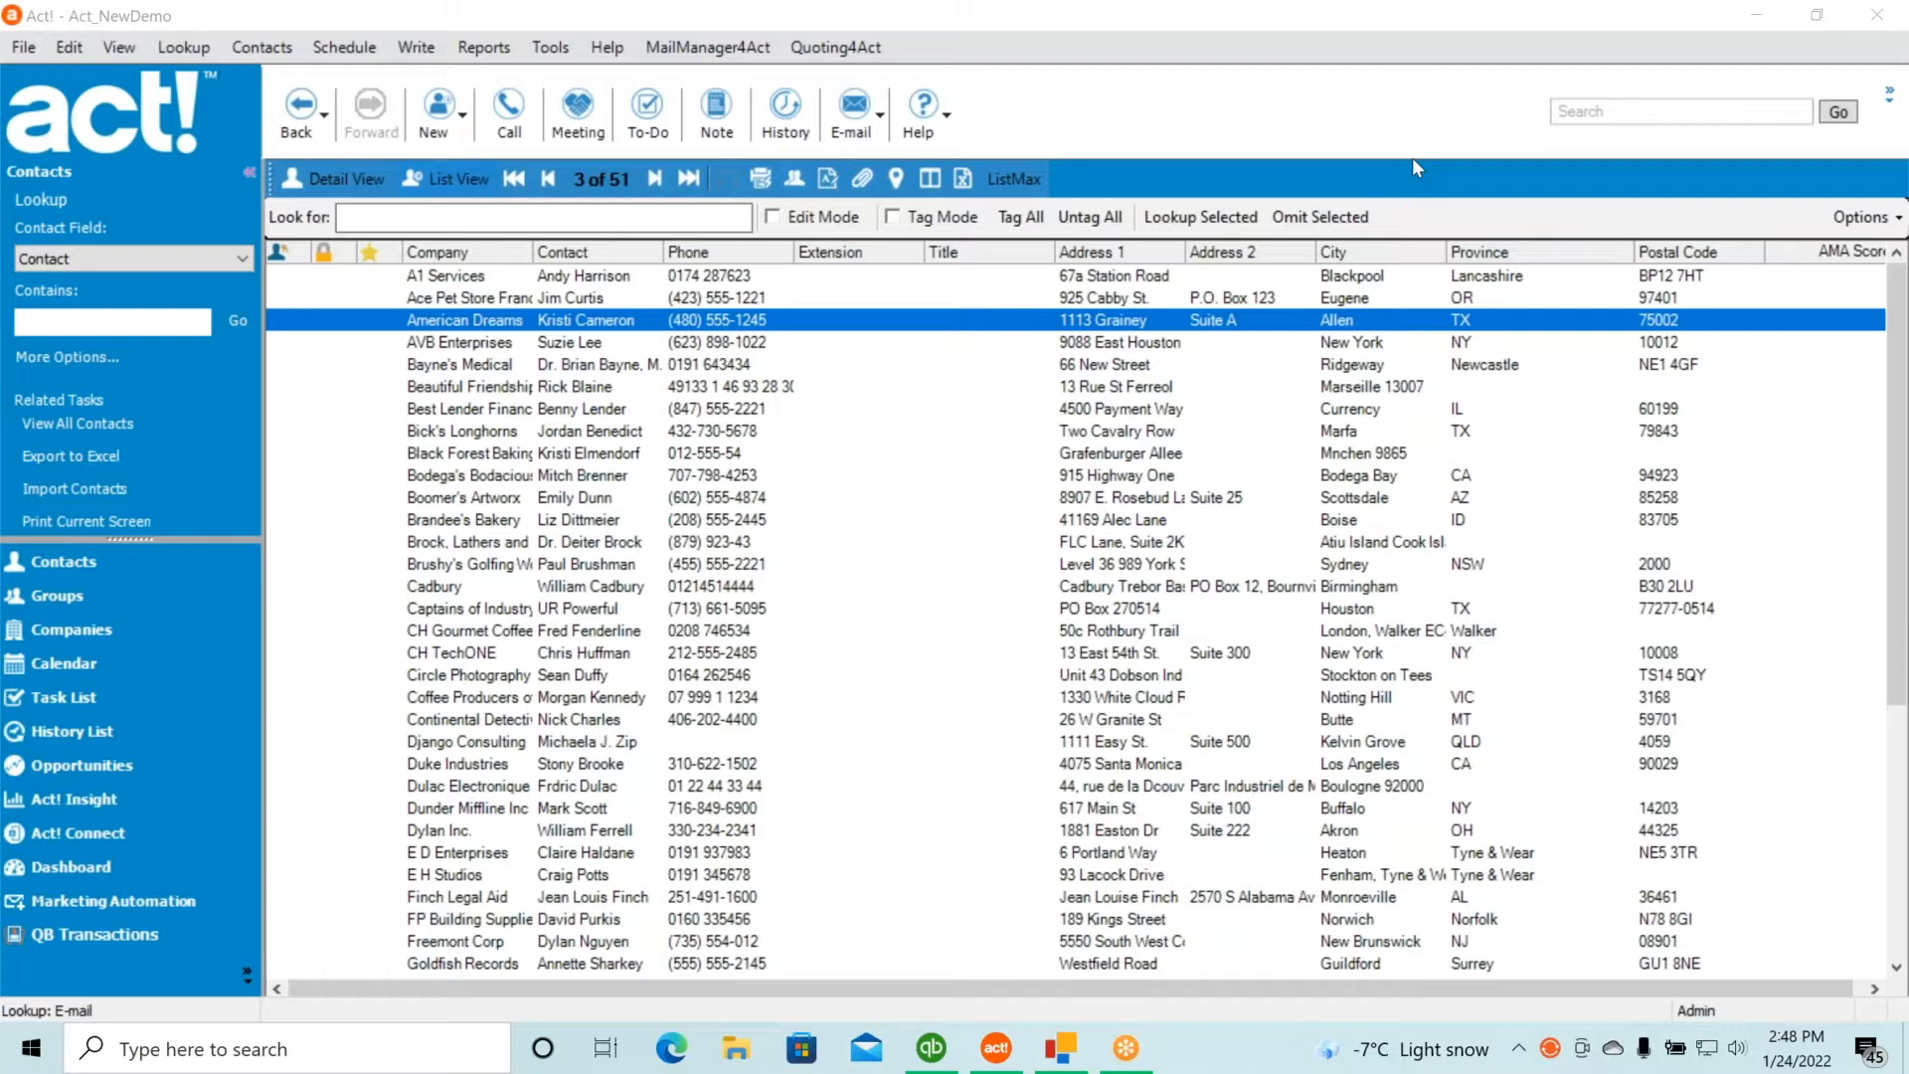
Start the QSales for Act! Install Wizard for an existing Act! database and open the QSales admin settings
left_click(1169, 30)
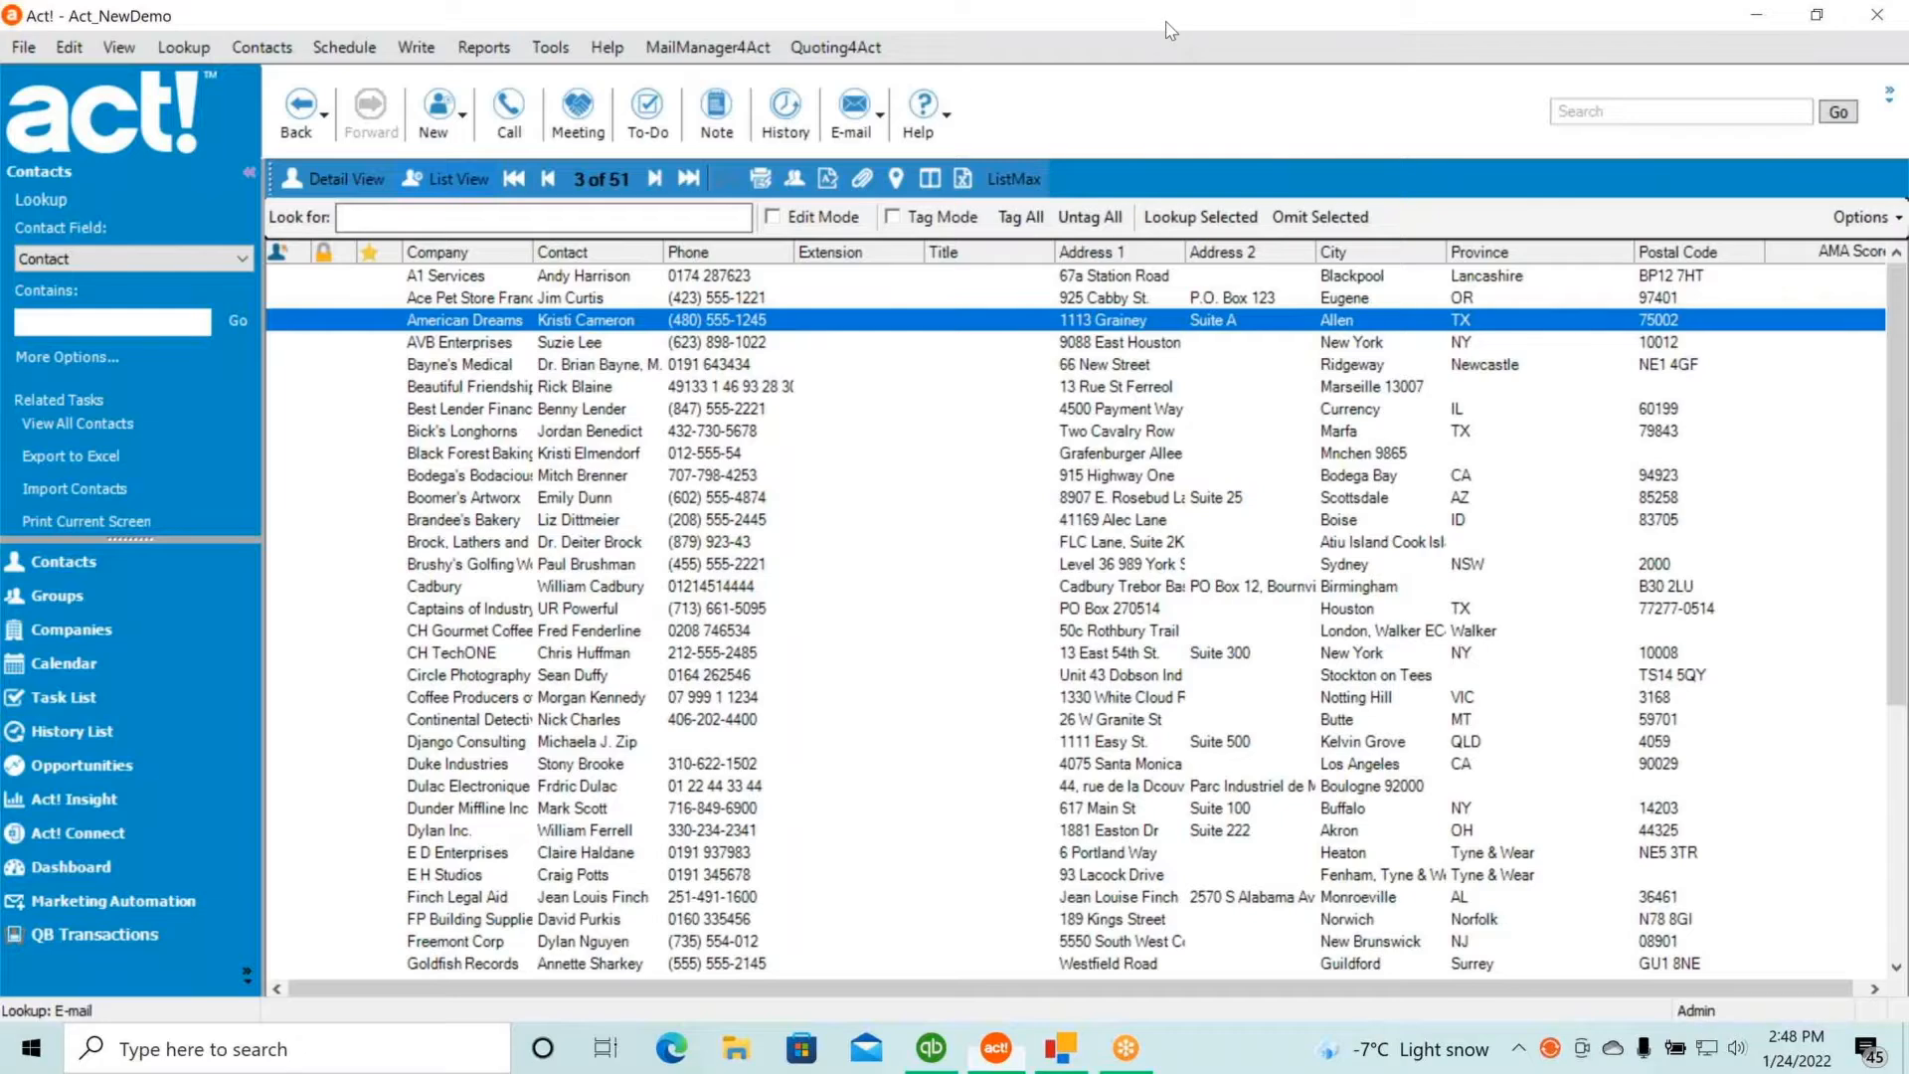
key("alt")
left_click(552, 50)
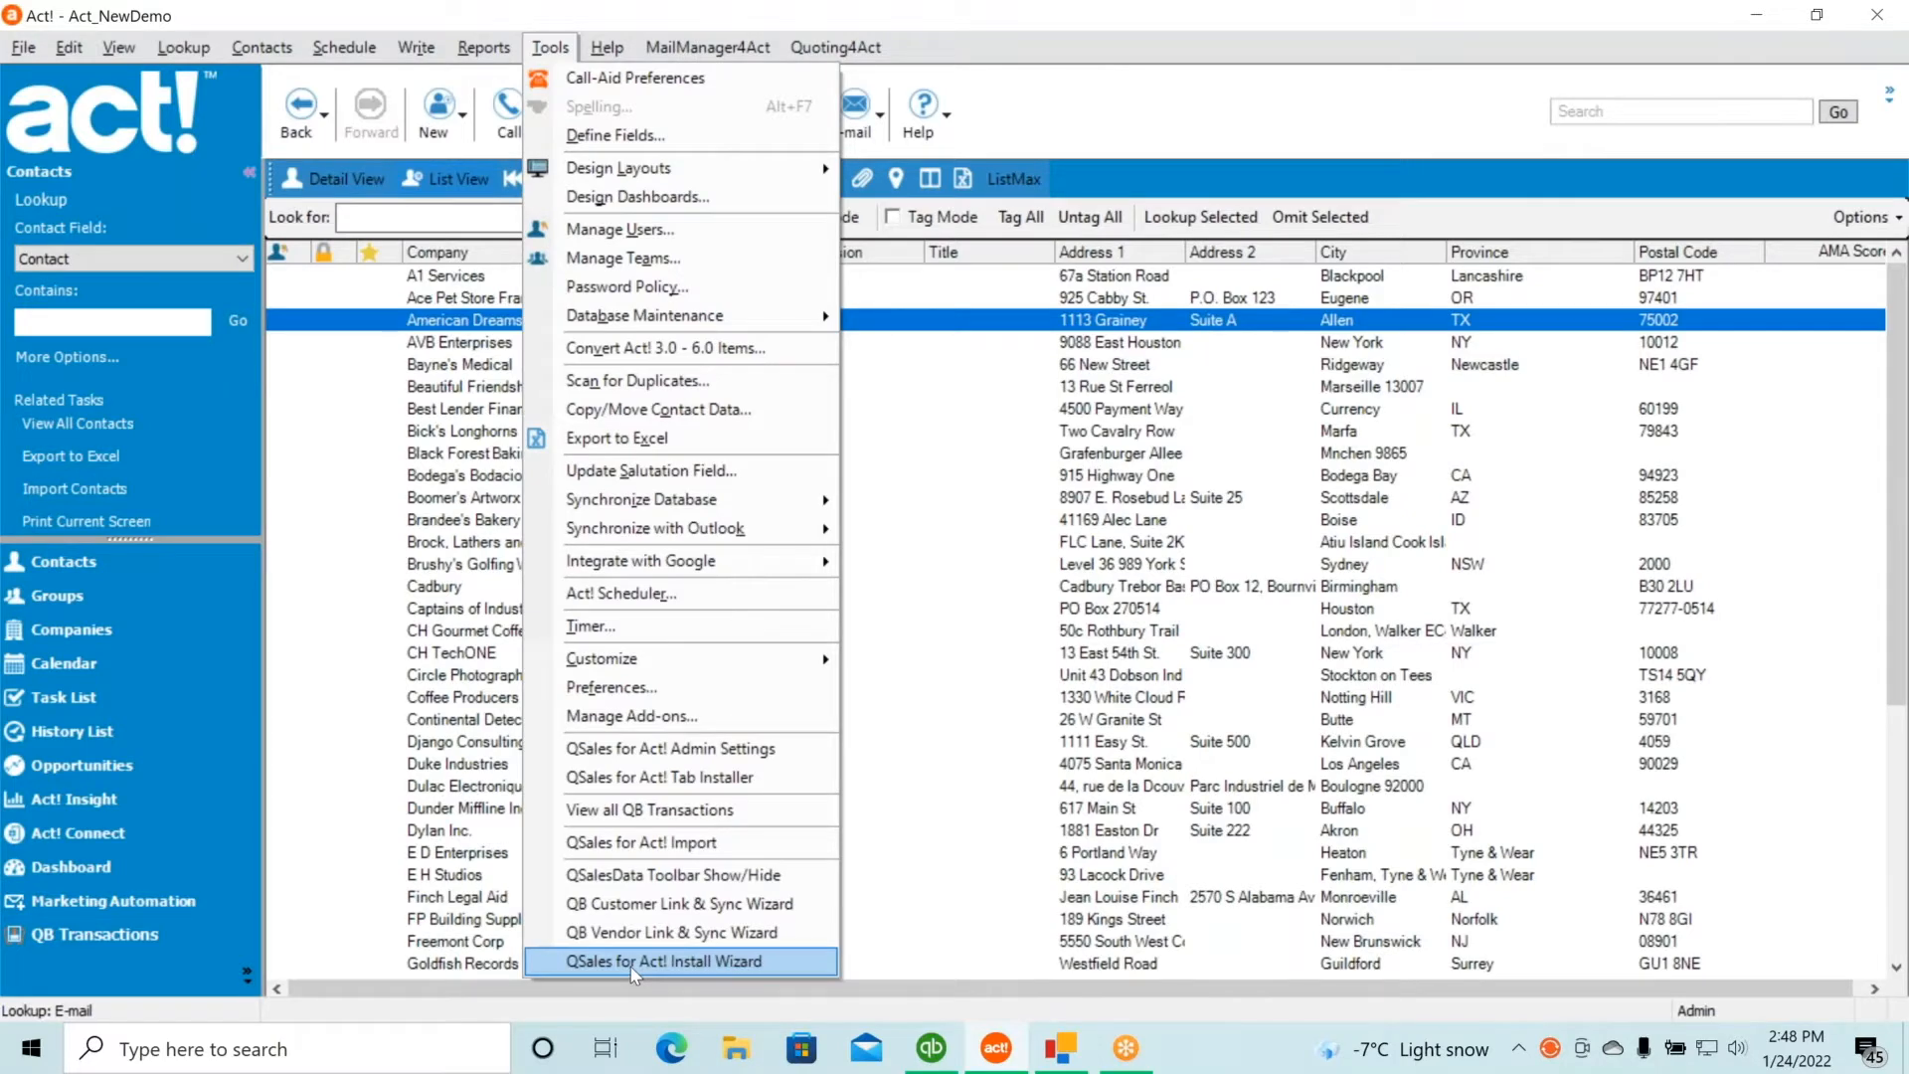
left_click(632, 963)
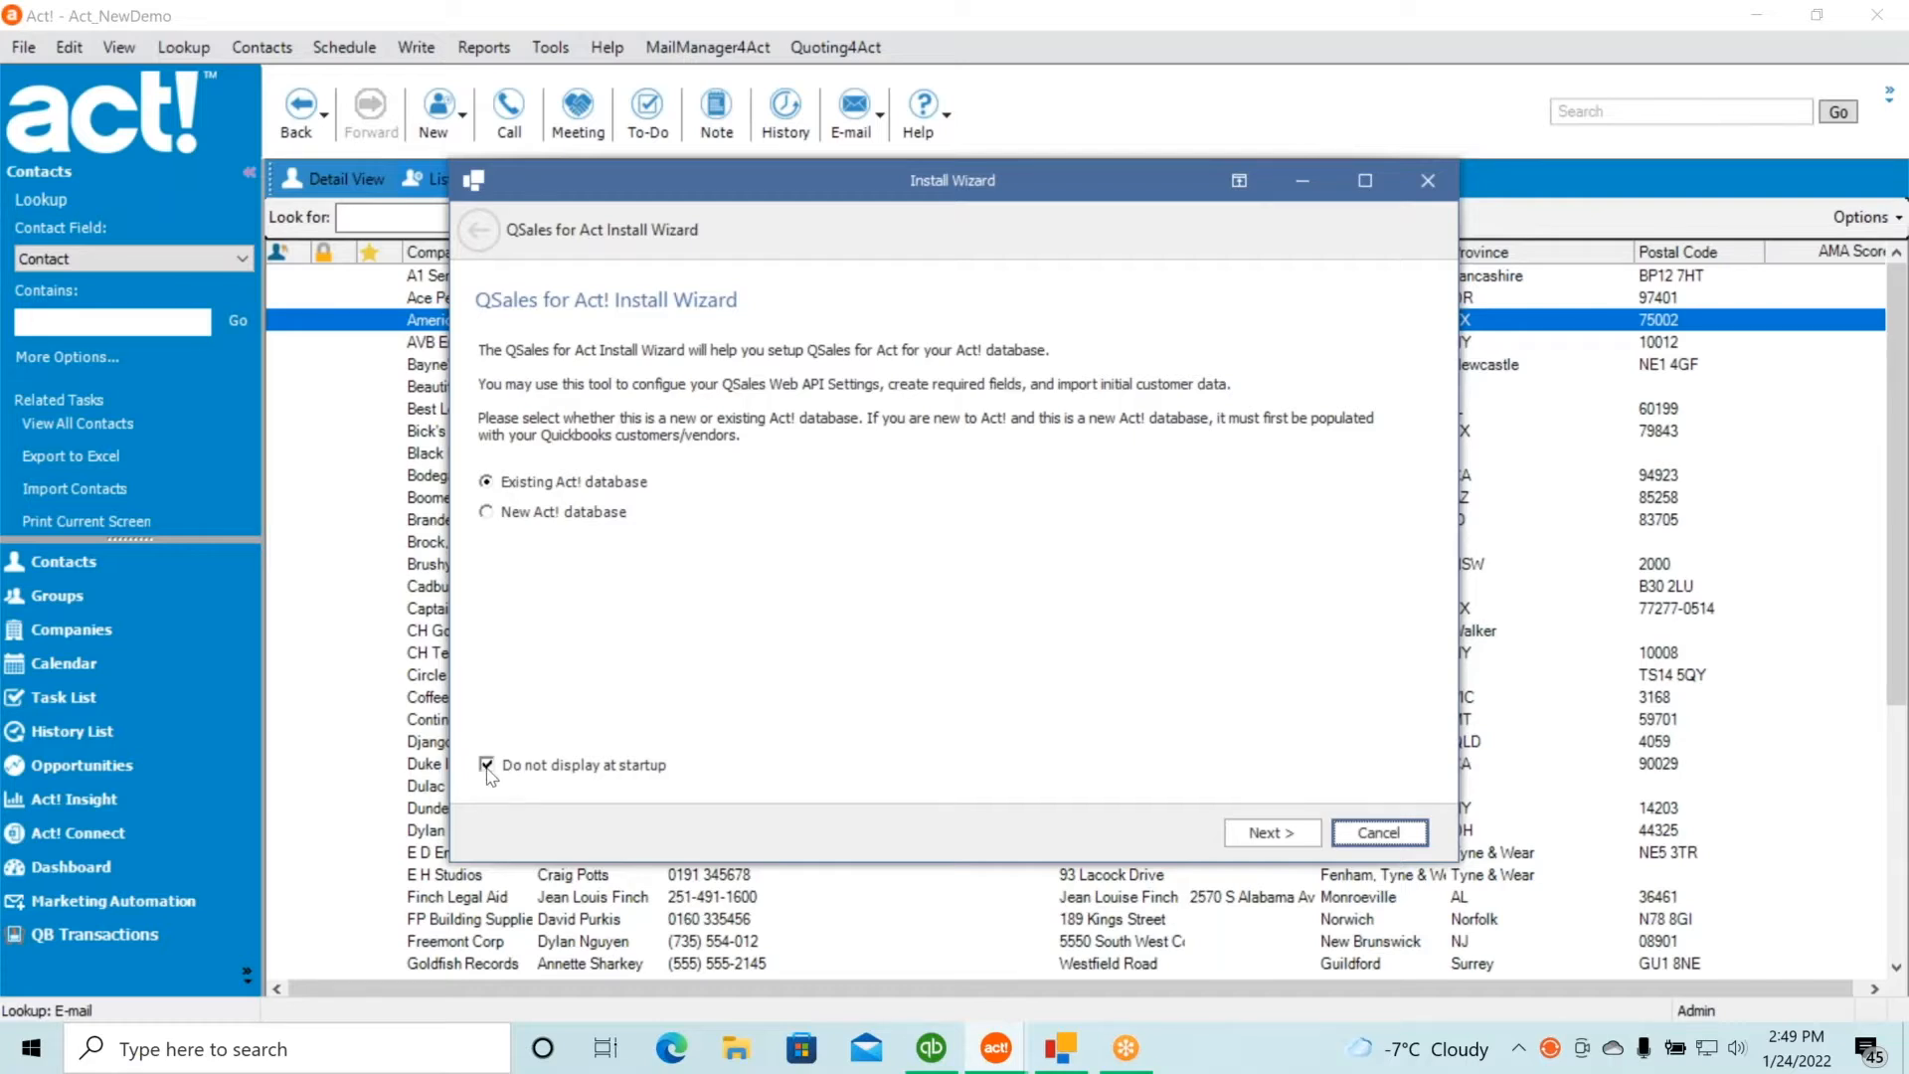
left_click(1283, 833)
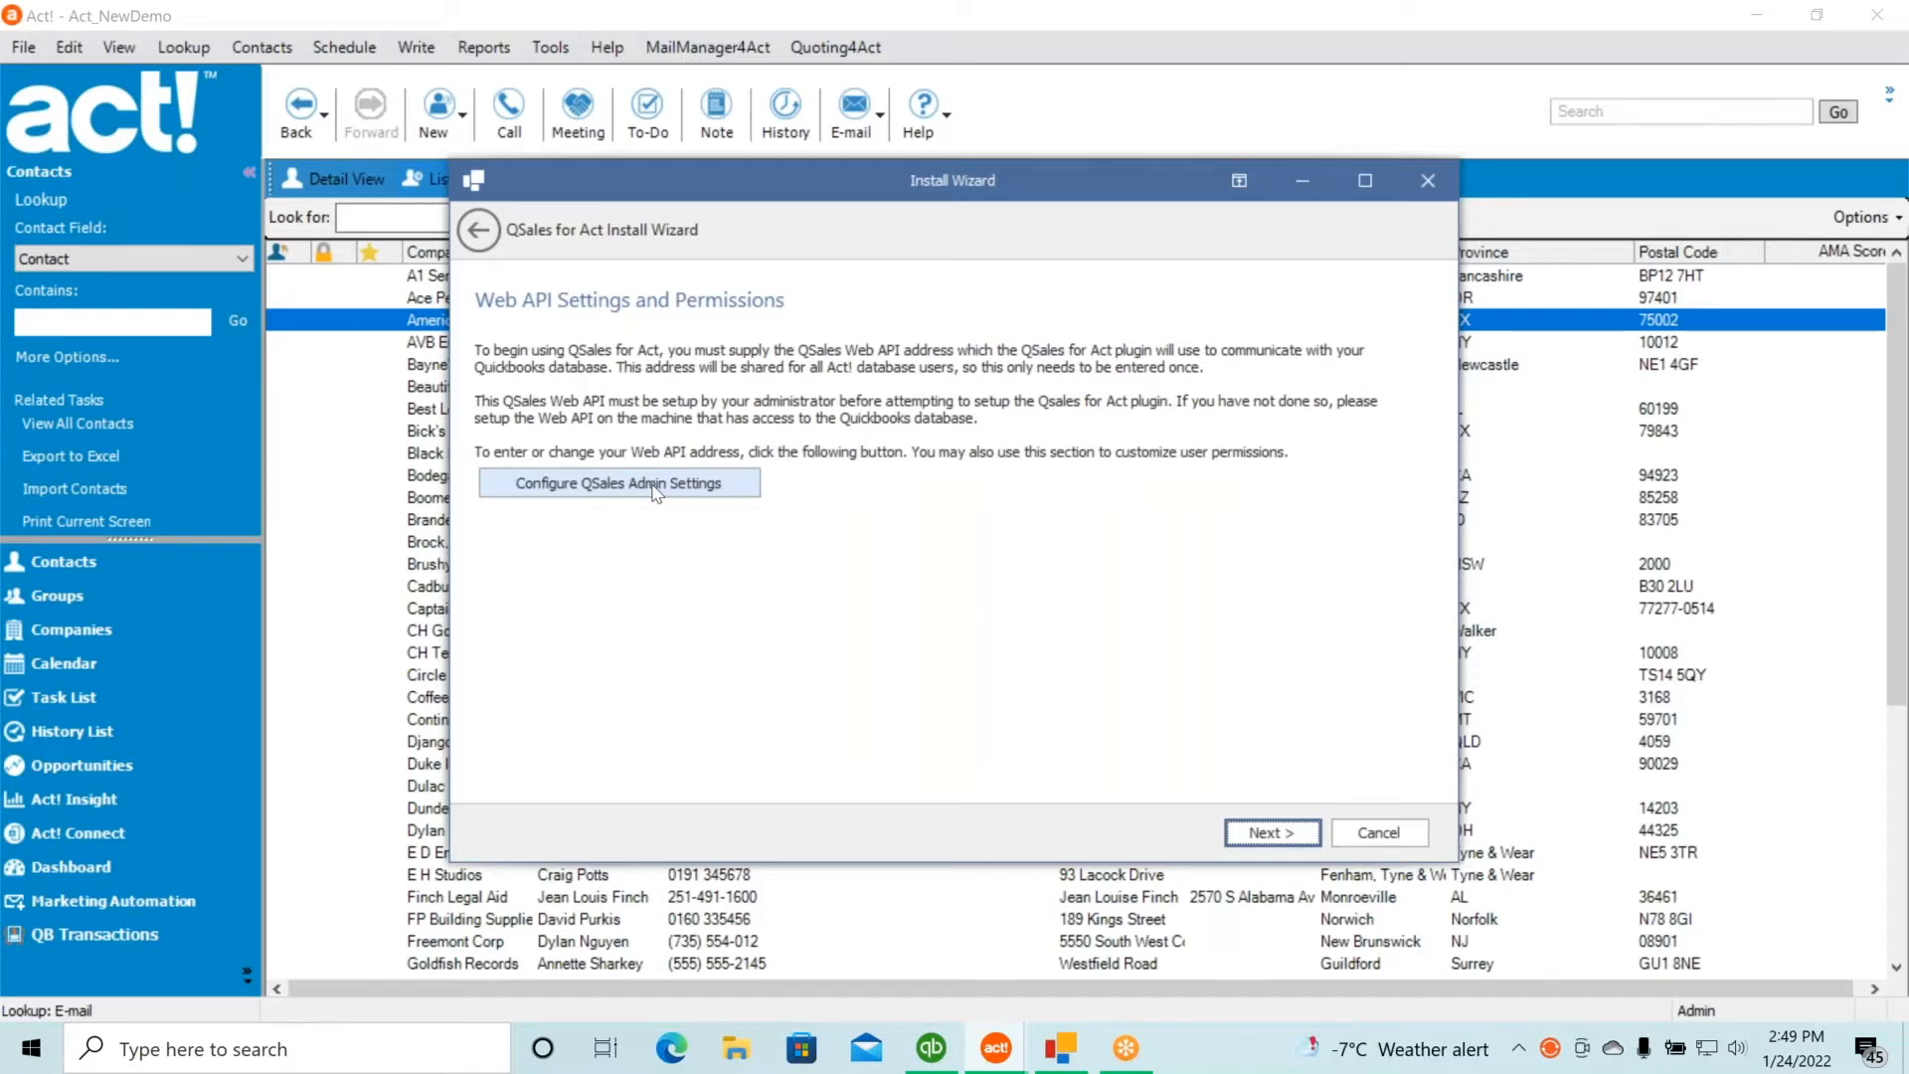
left_click(655, 492)
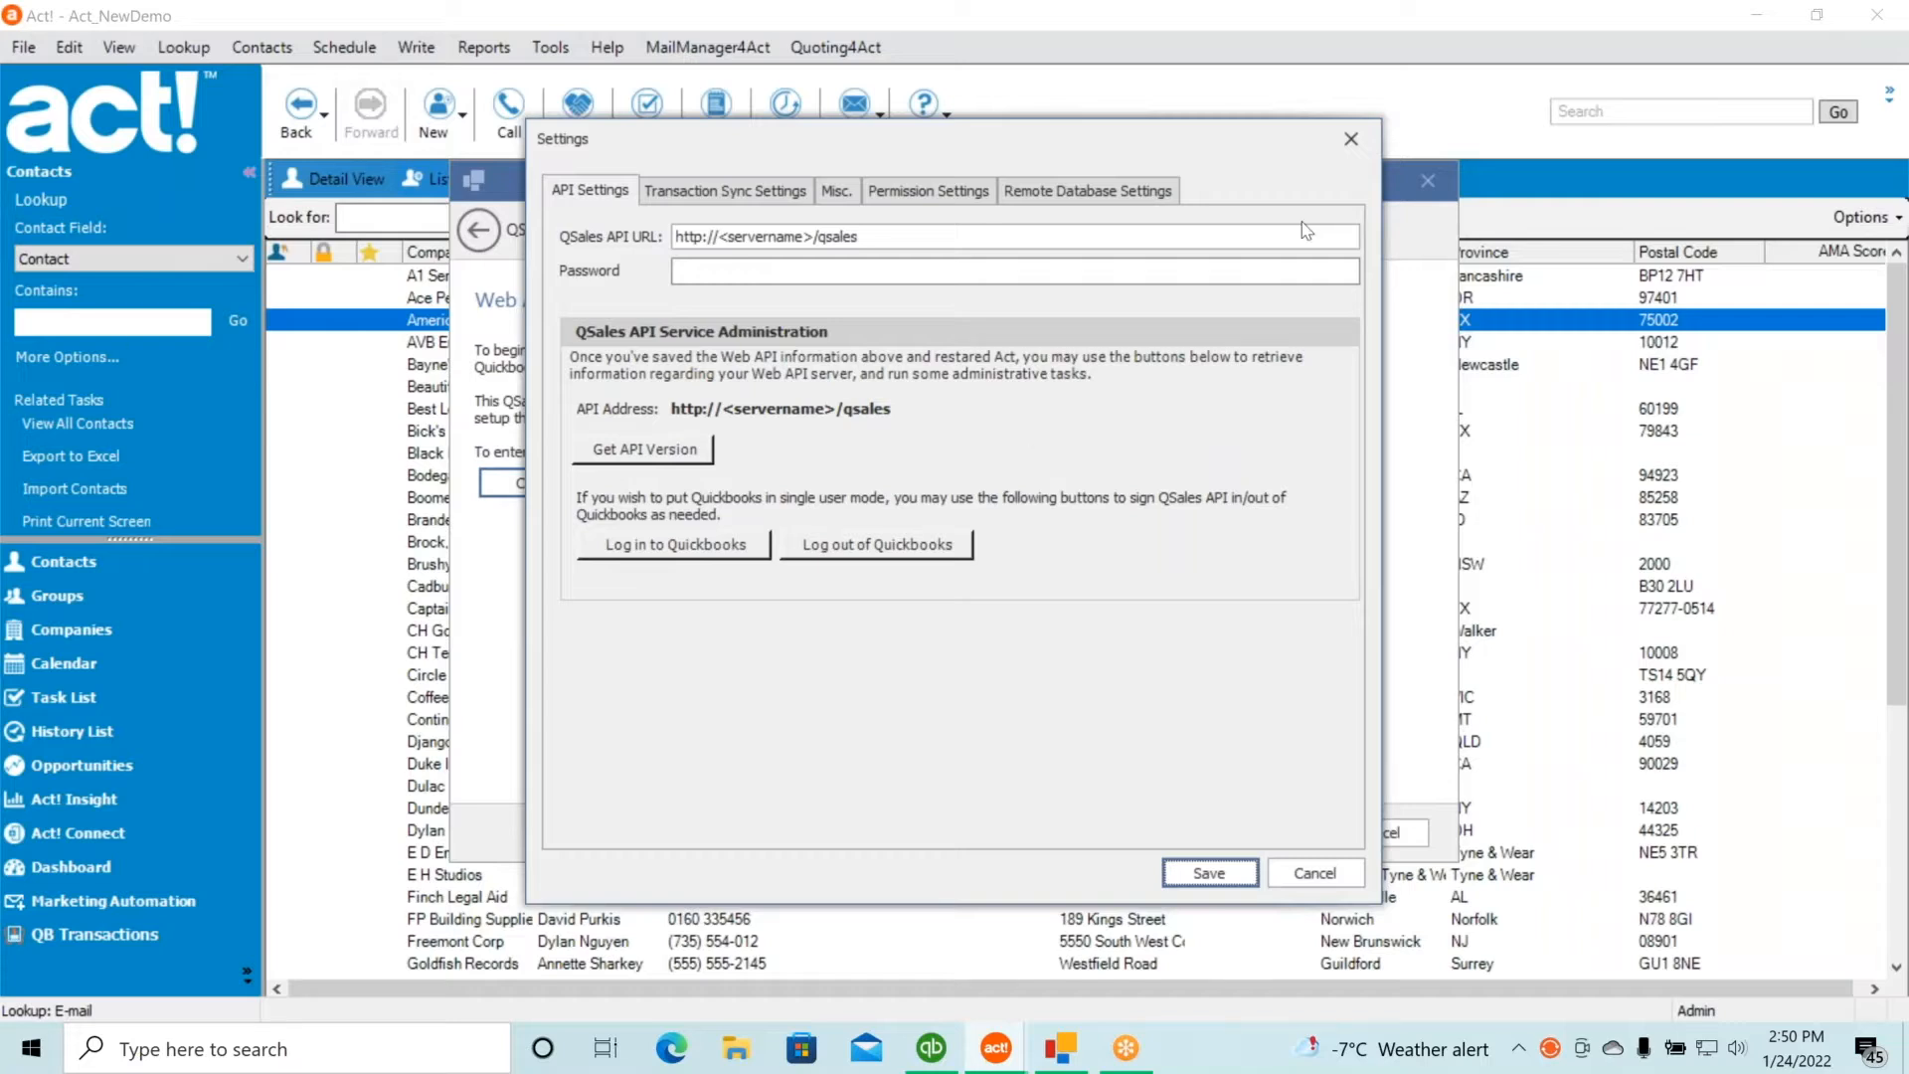
left_click(1060, 1048)
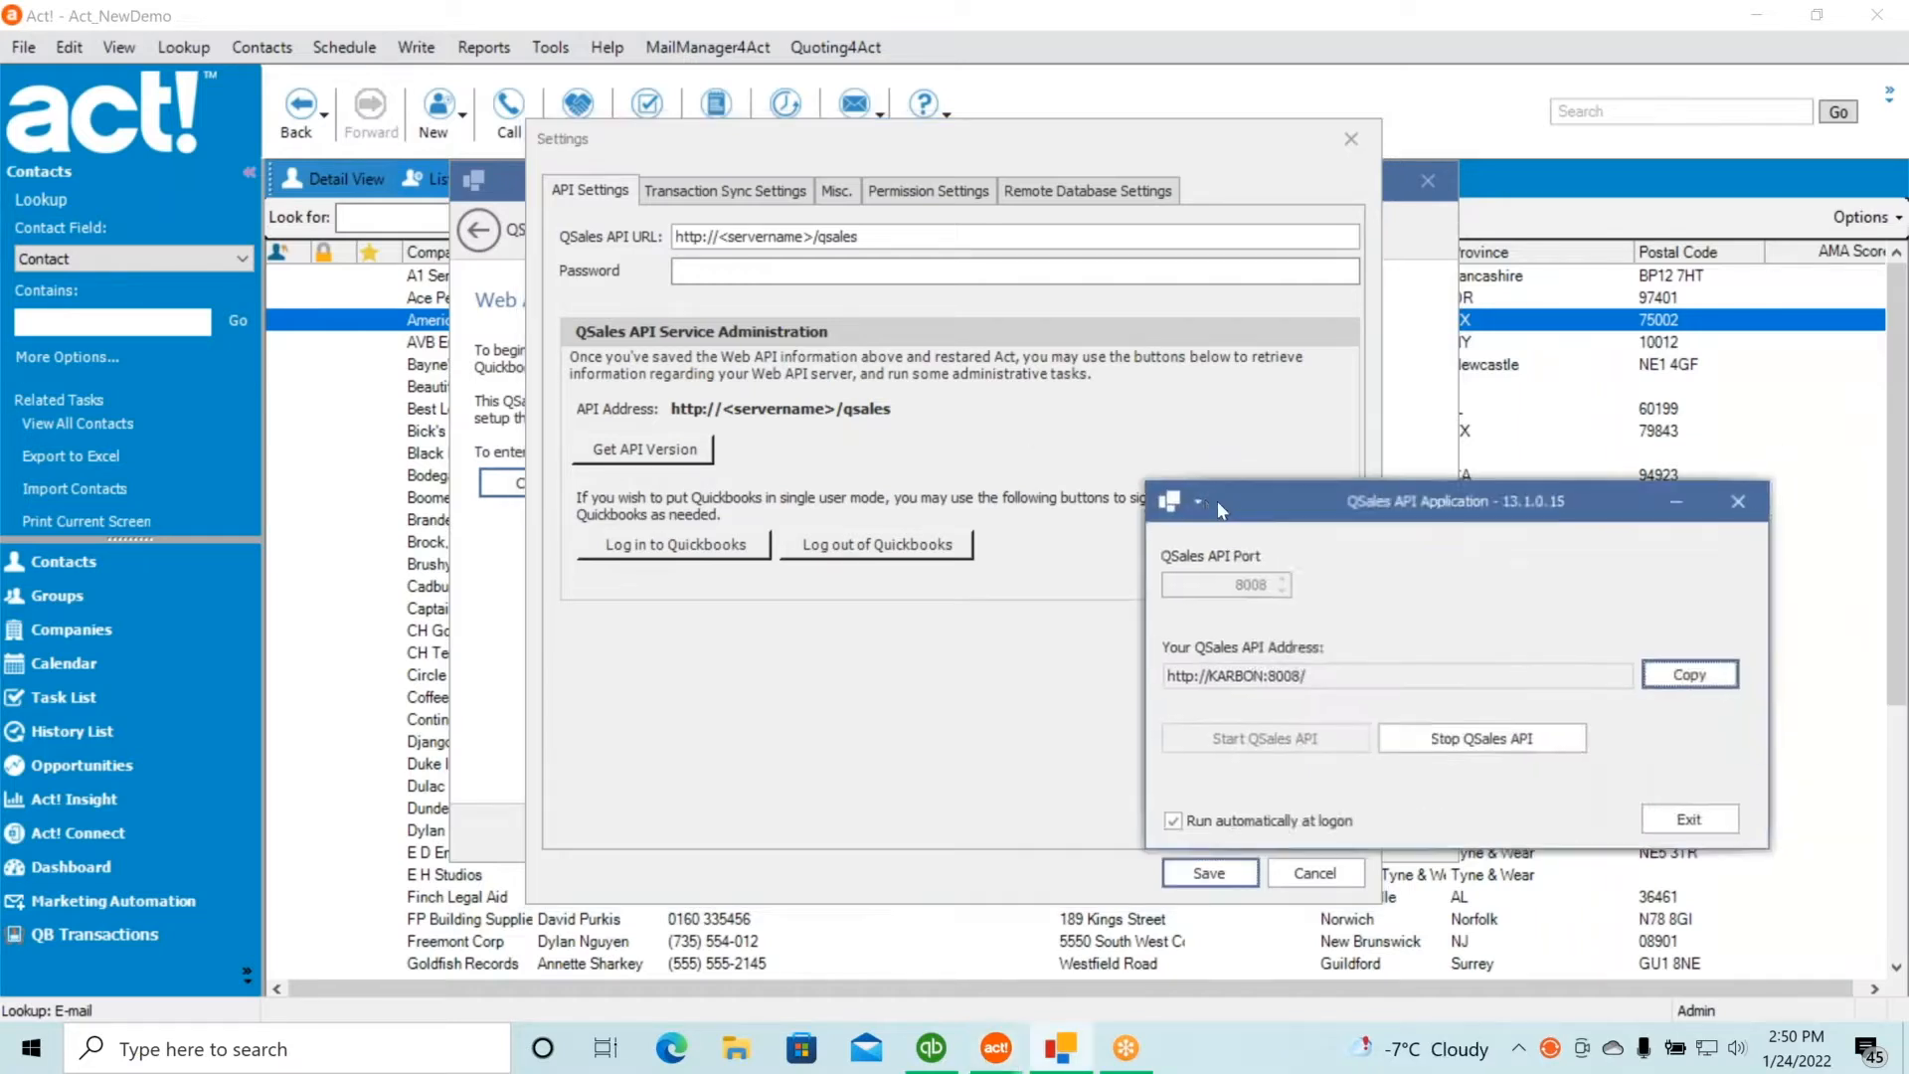
left_click_drag(1225, 504, 1276, 358)
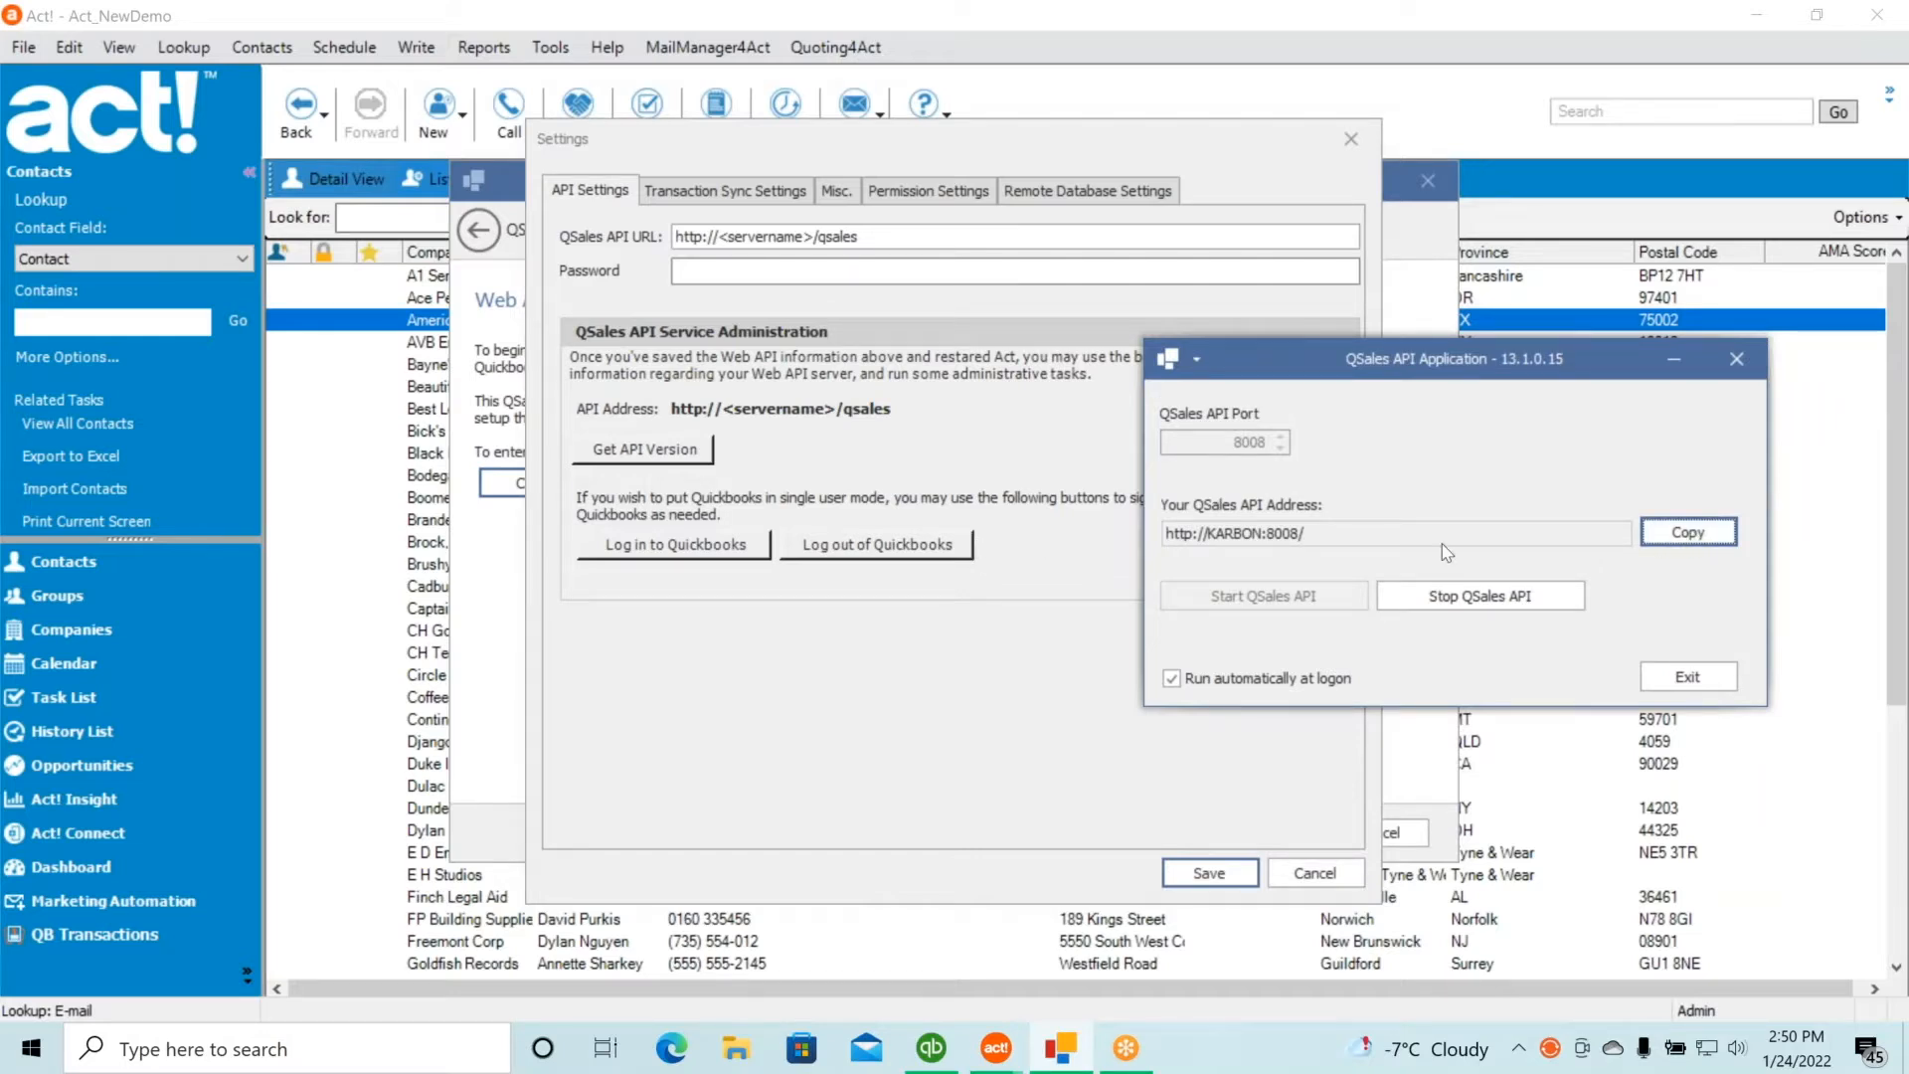
left_click(1683, 535)
left_click(1736, 359)
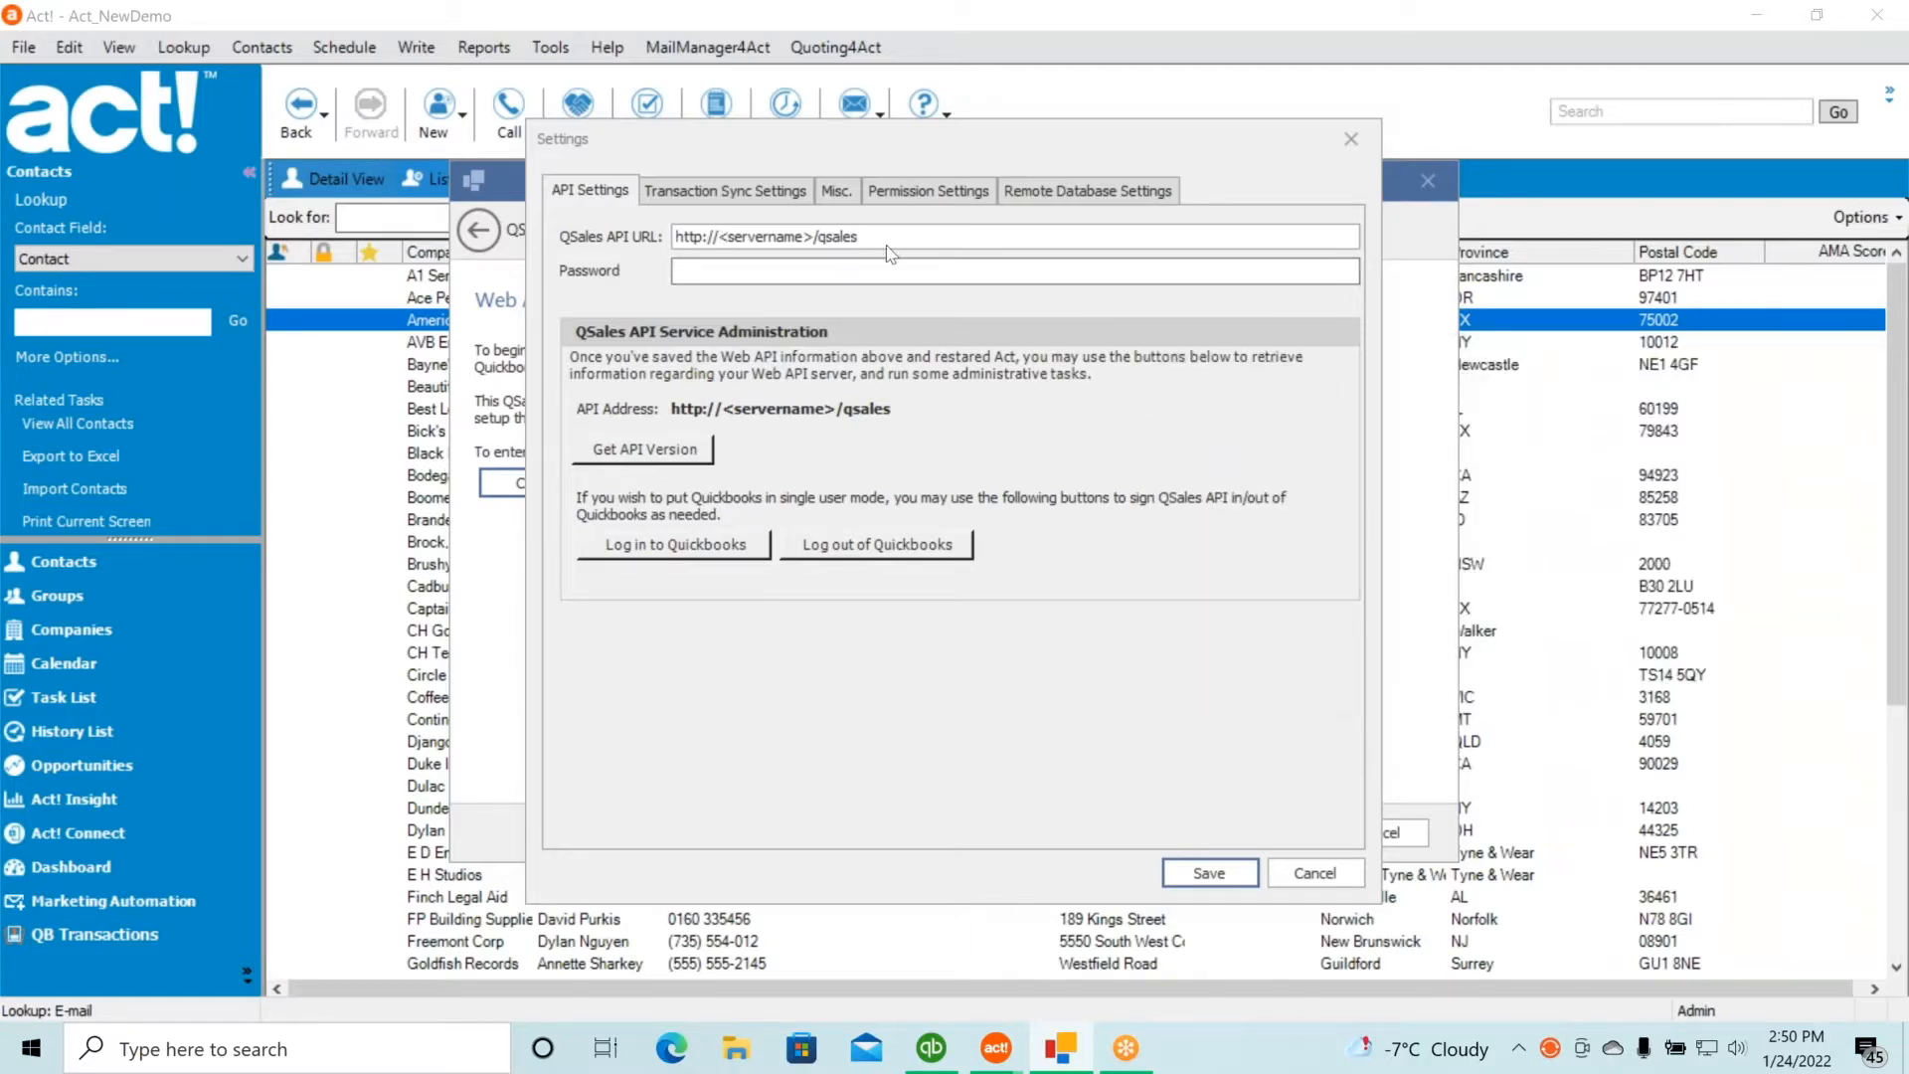
left_click_drag(934, 240, 371, 254)
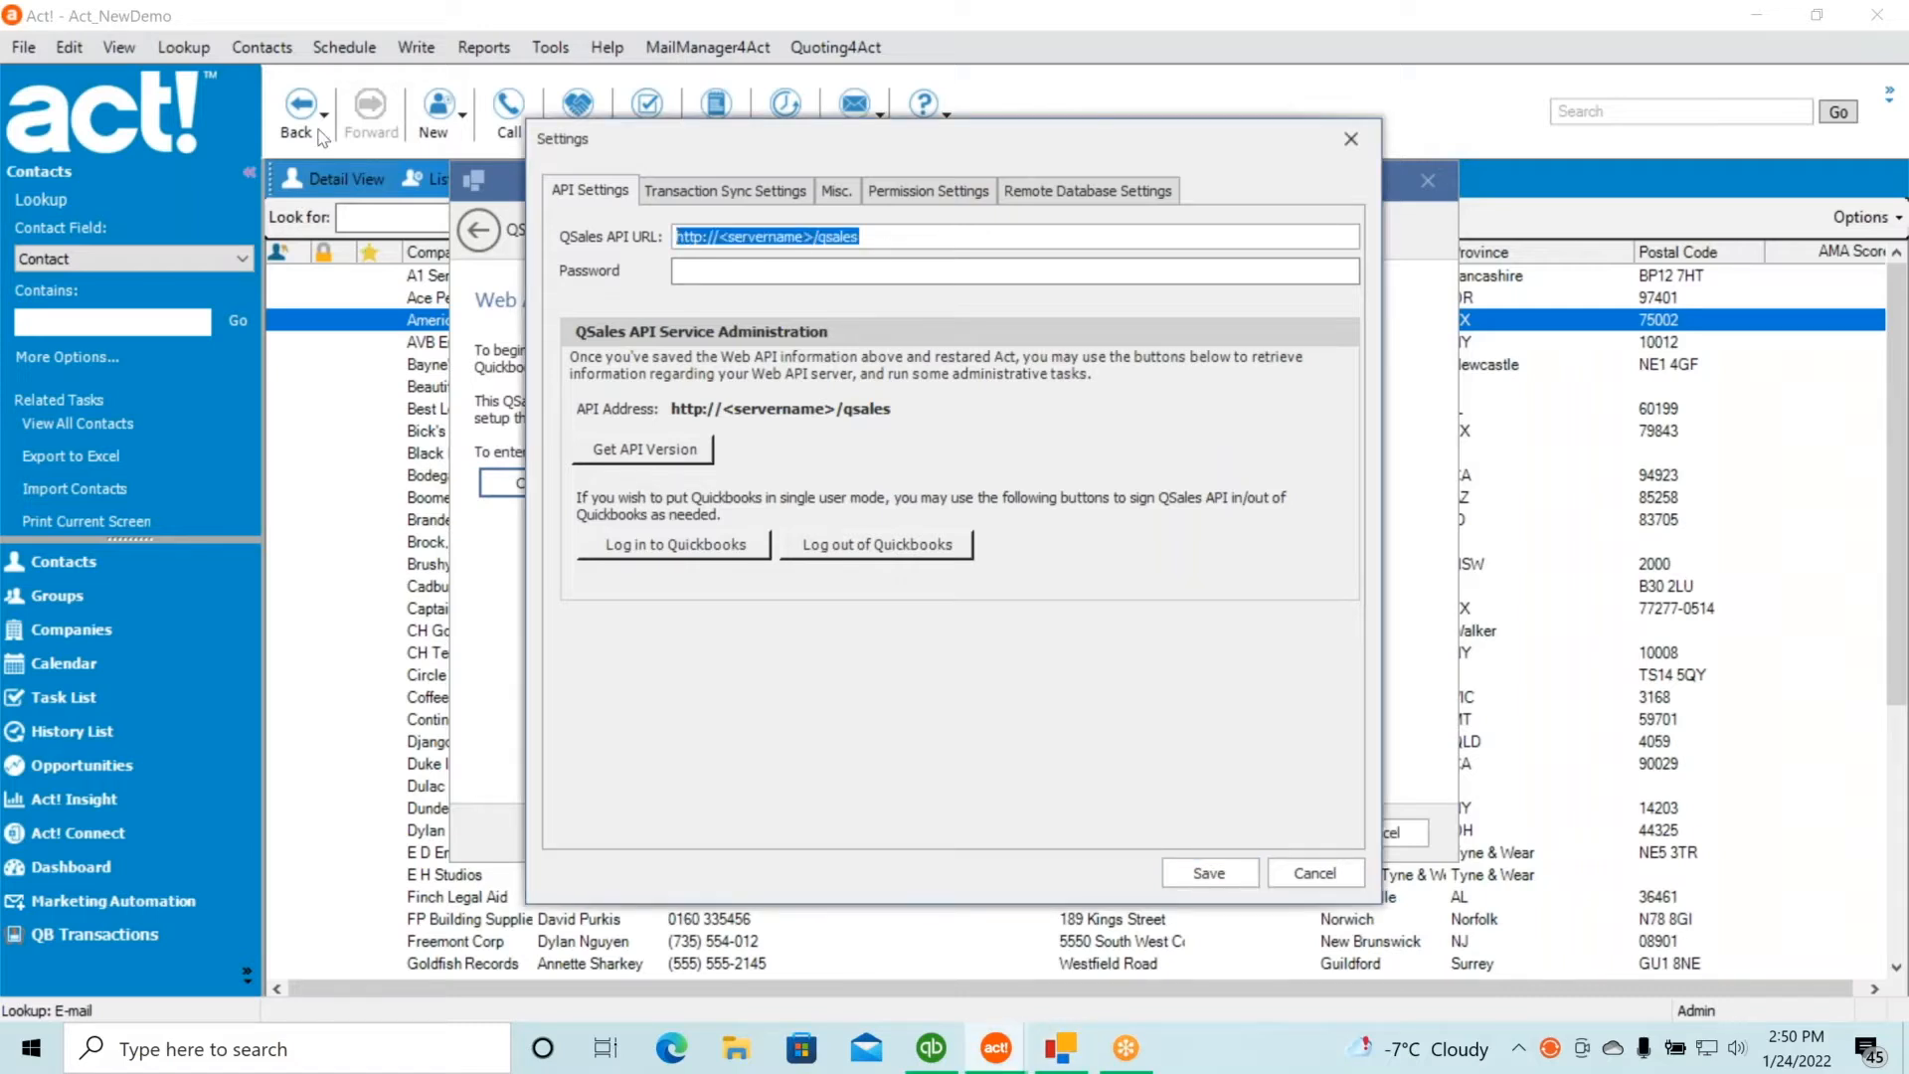
key("ctrl+v")
Enter the QSales API password, get the API version, and save the API settings
left_click(718, 271)
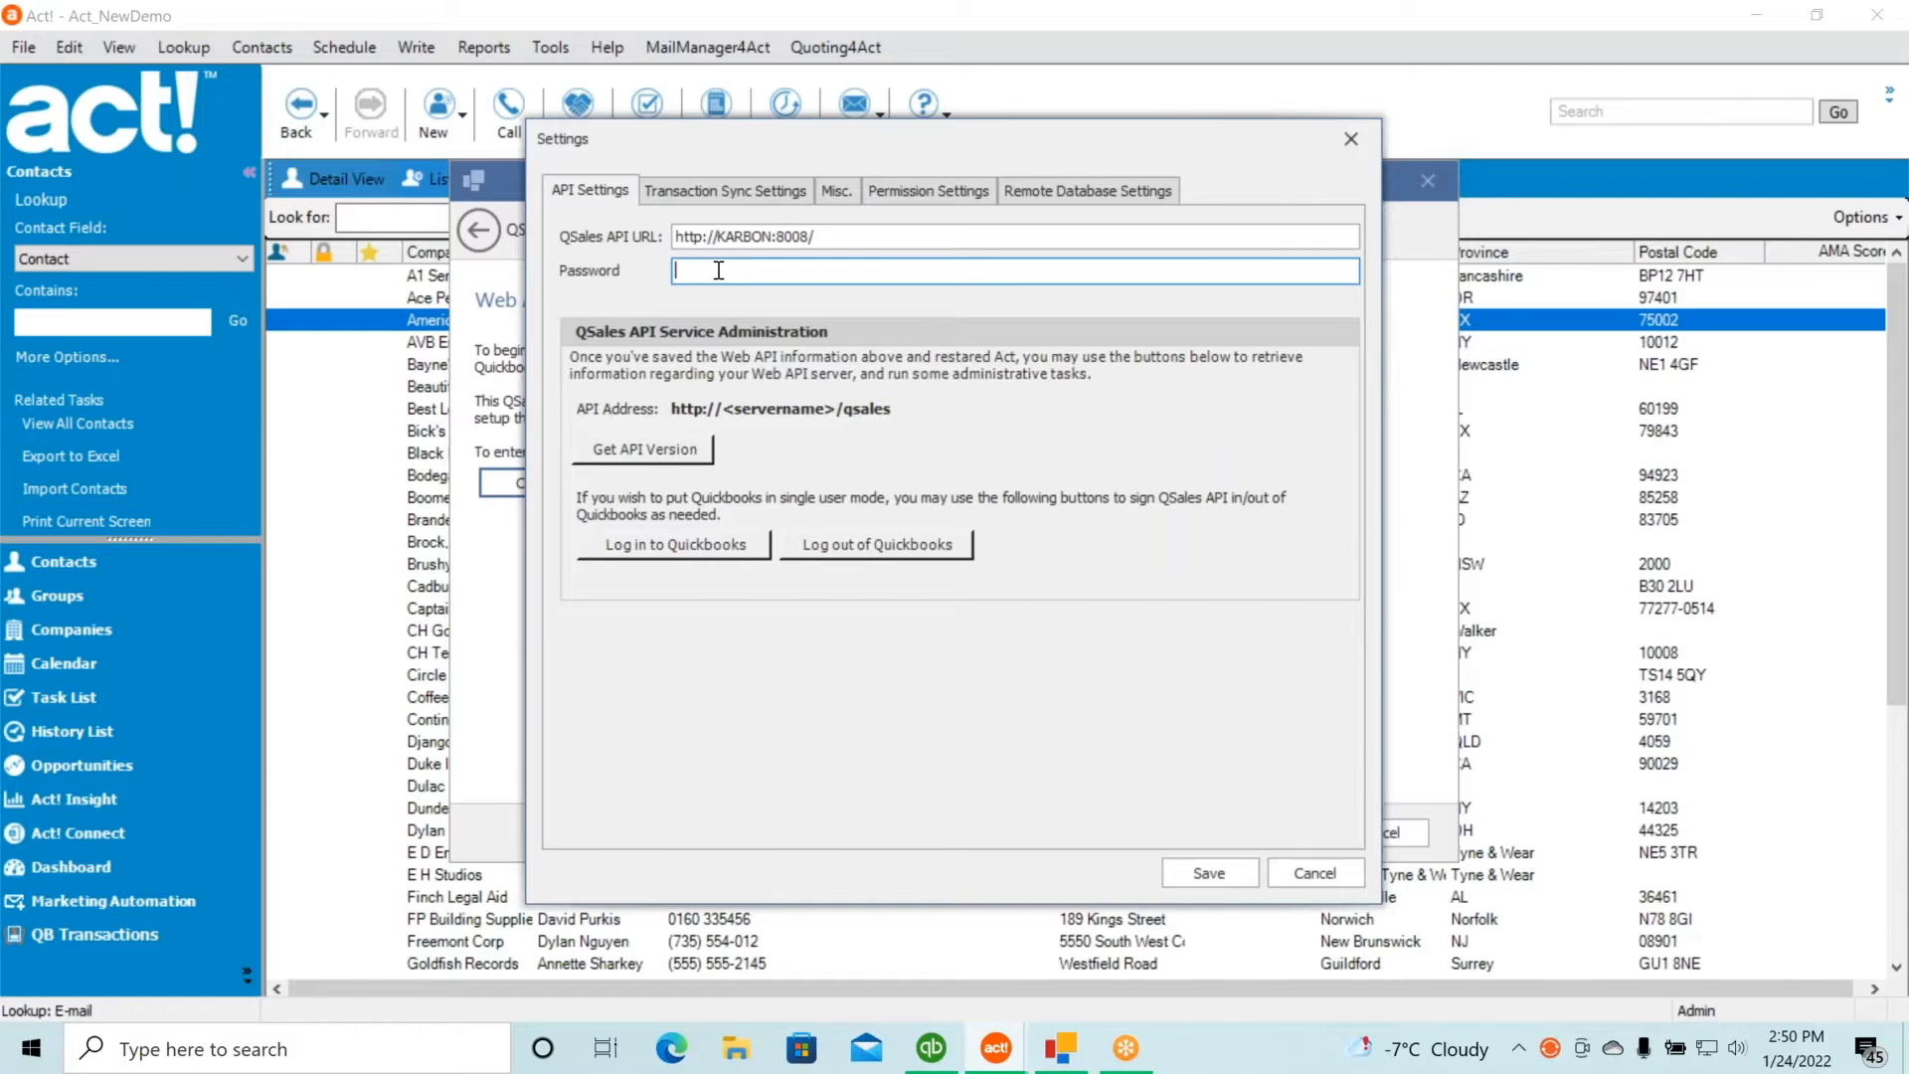
type("*********")
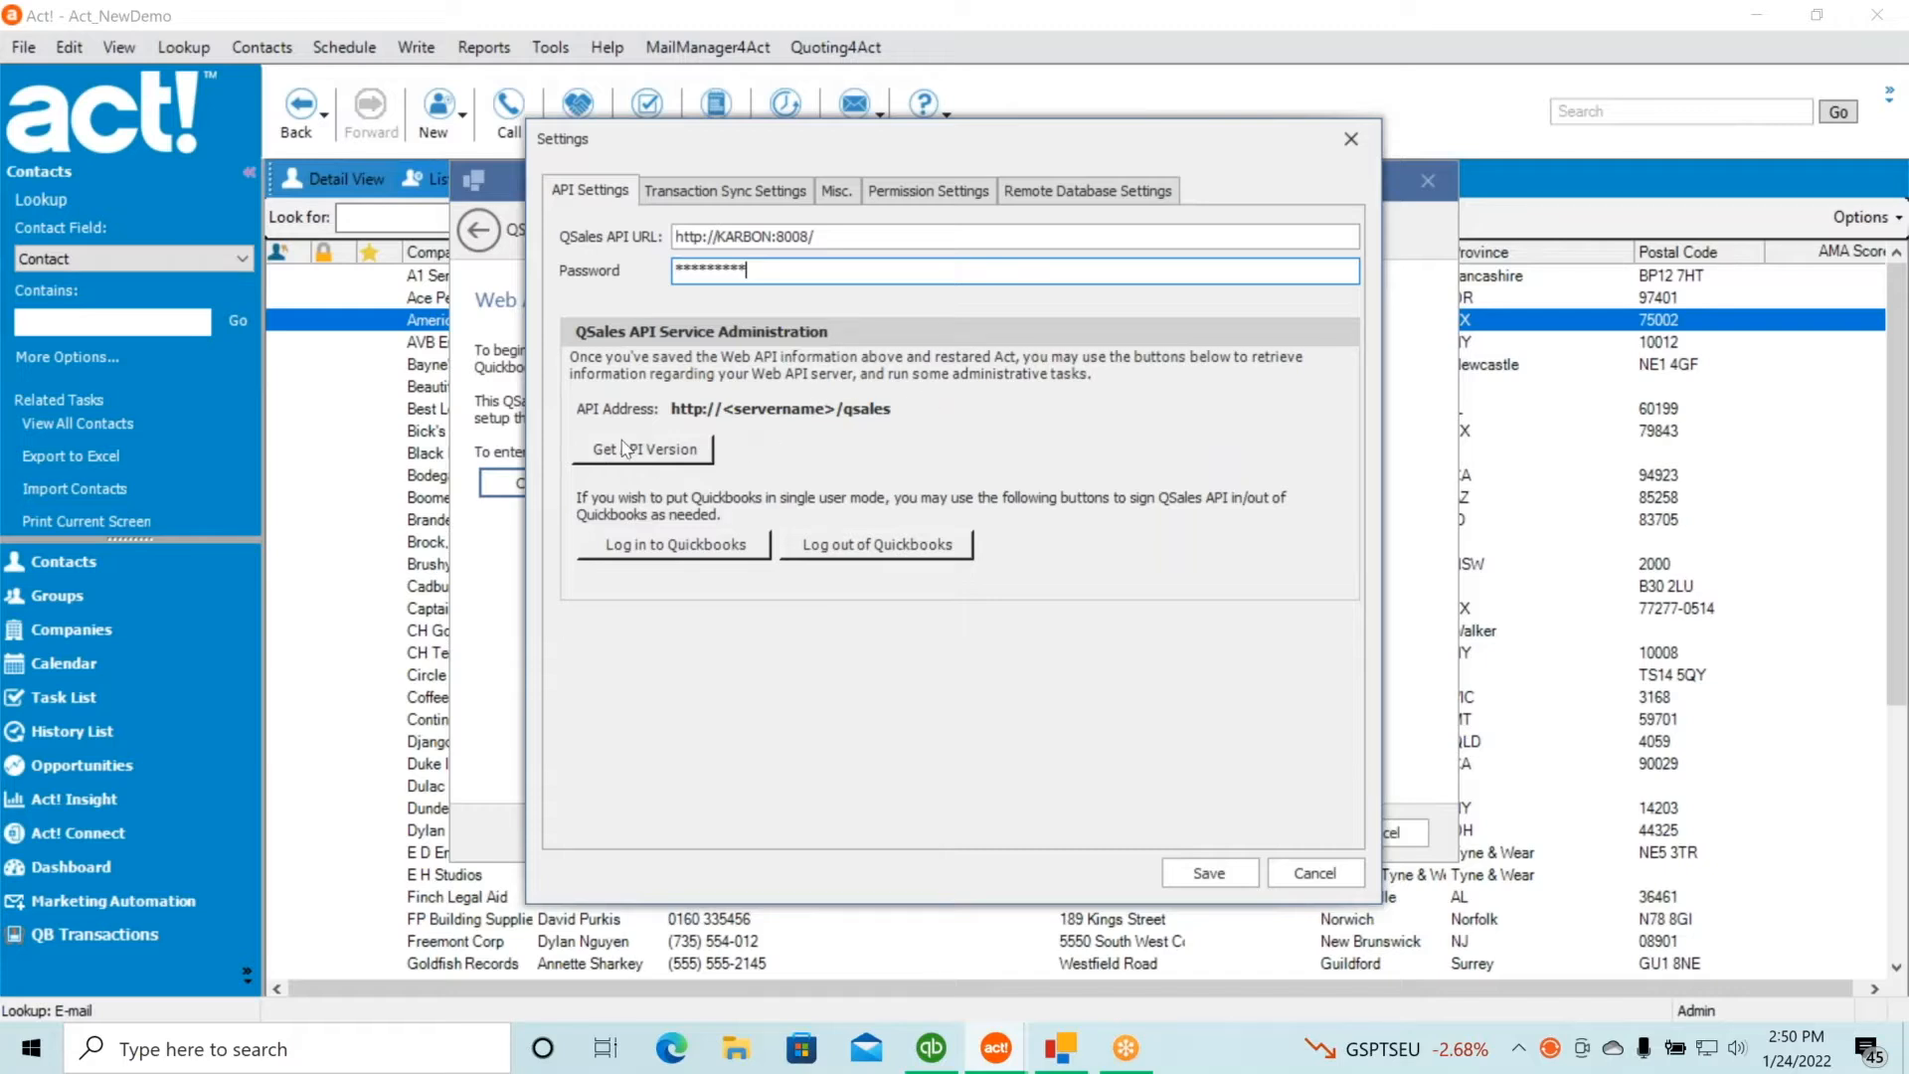
left_click(647, 458)
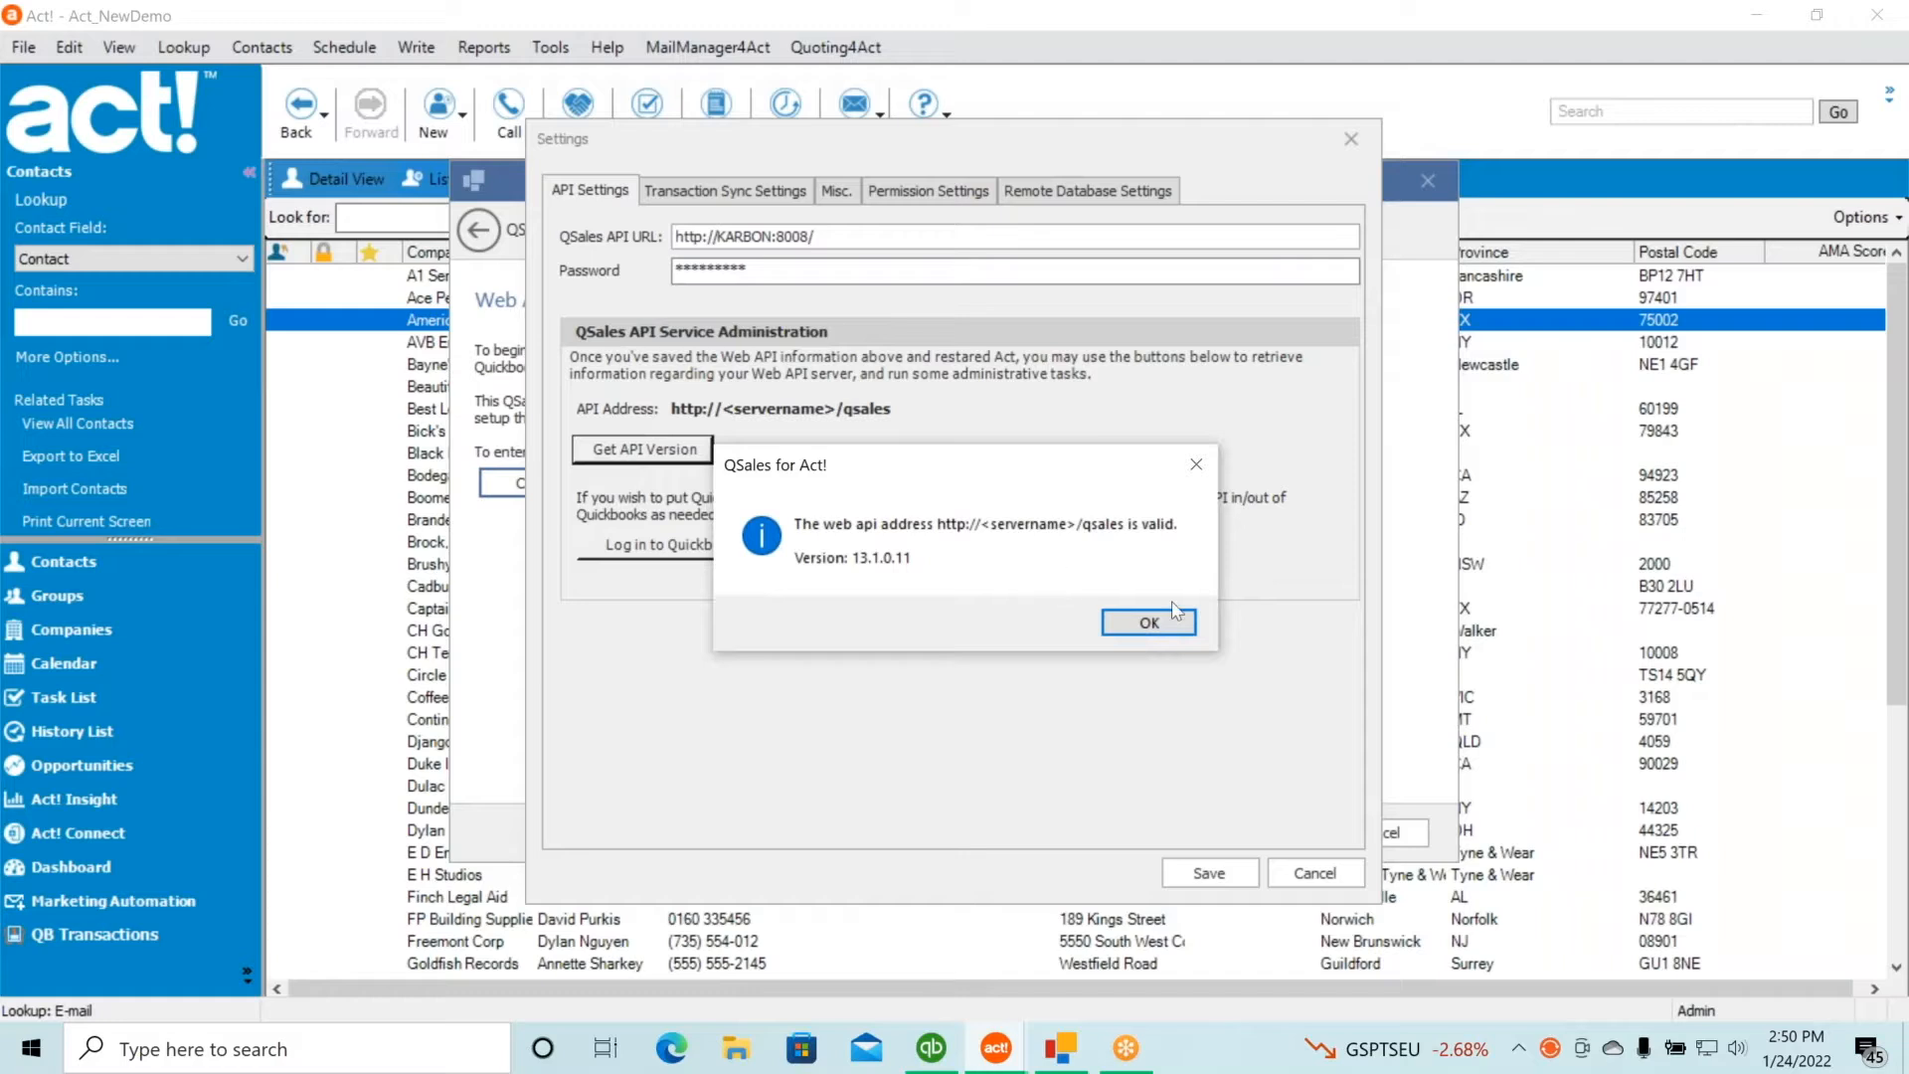
left_click(1146, 630)
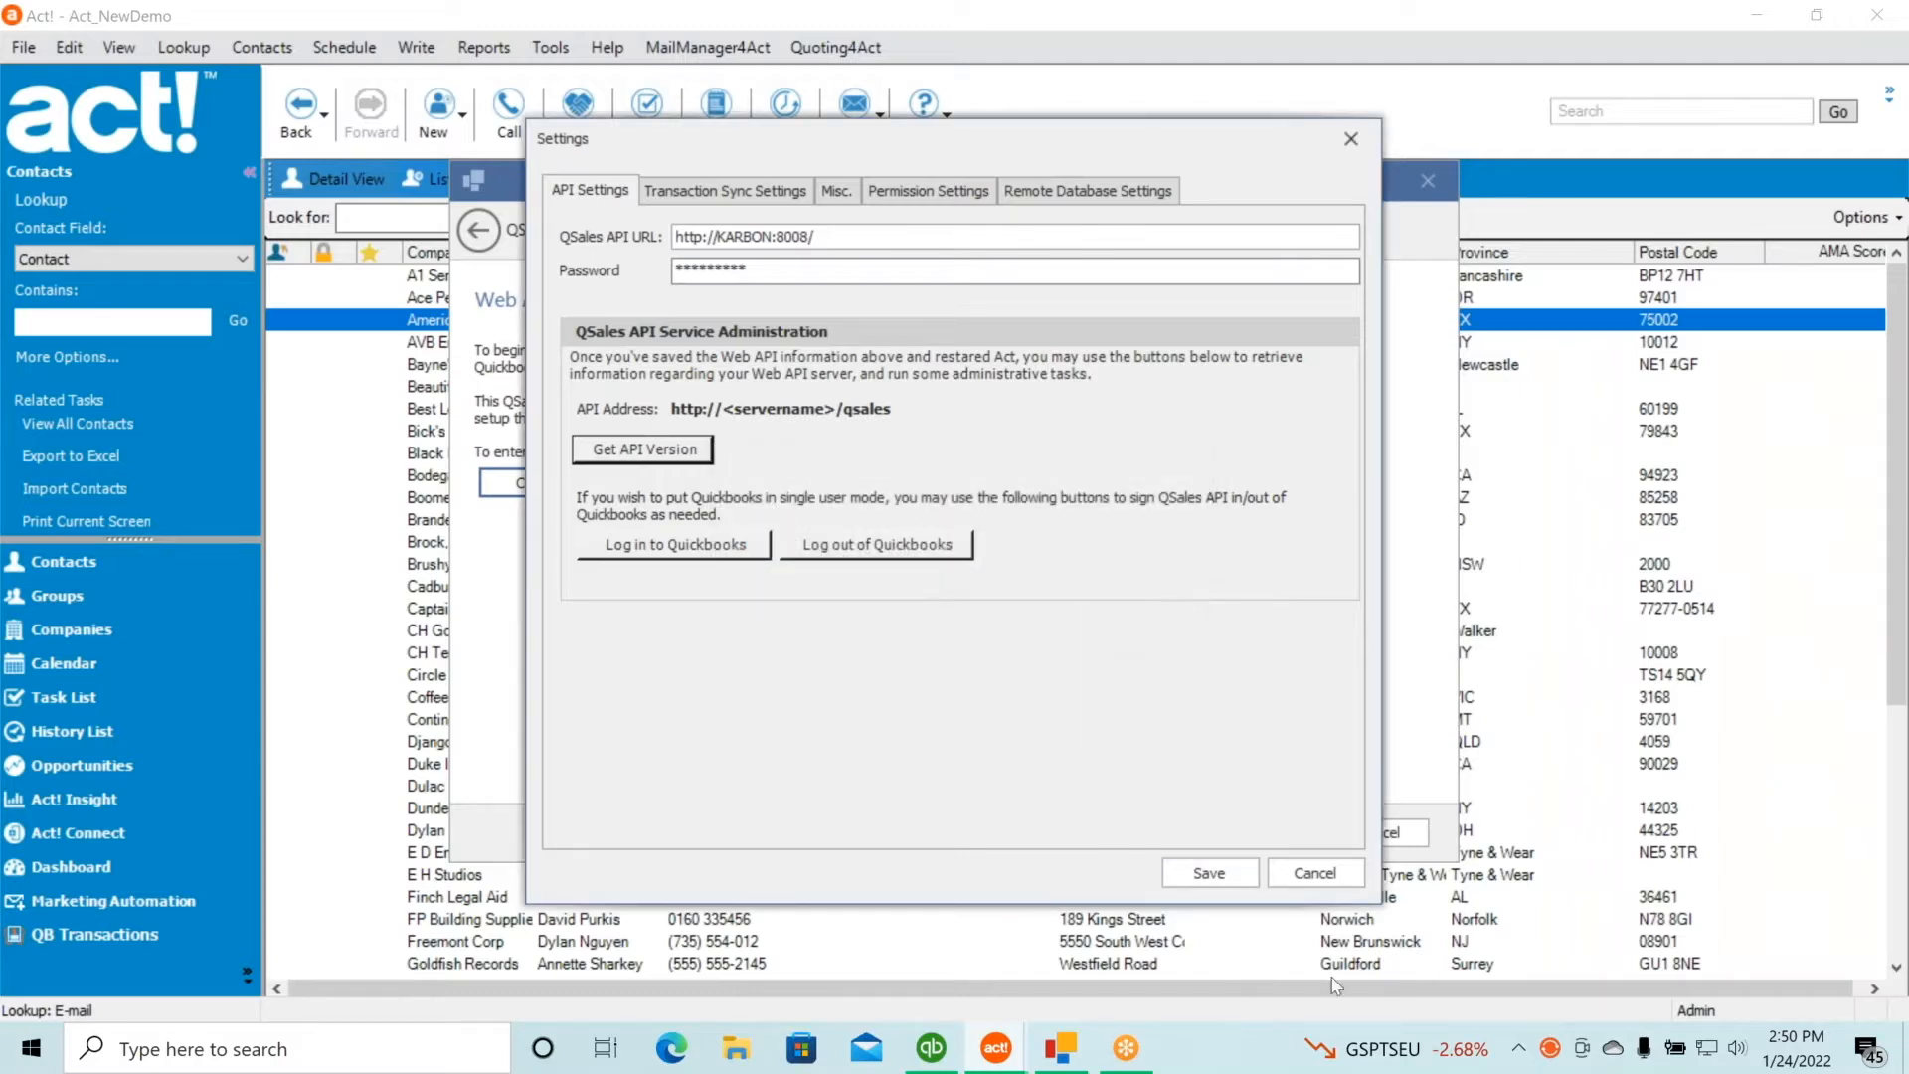
left_click(1221, 877)
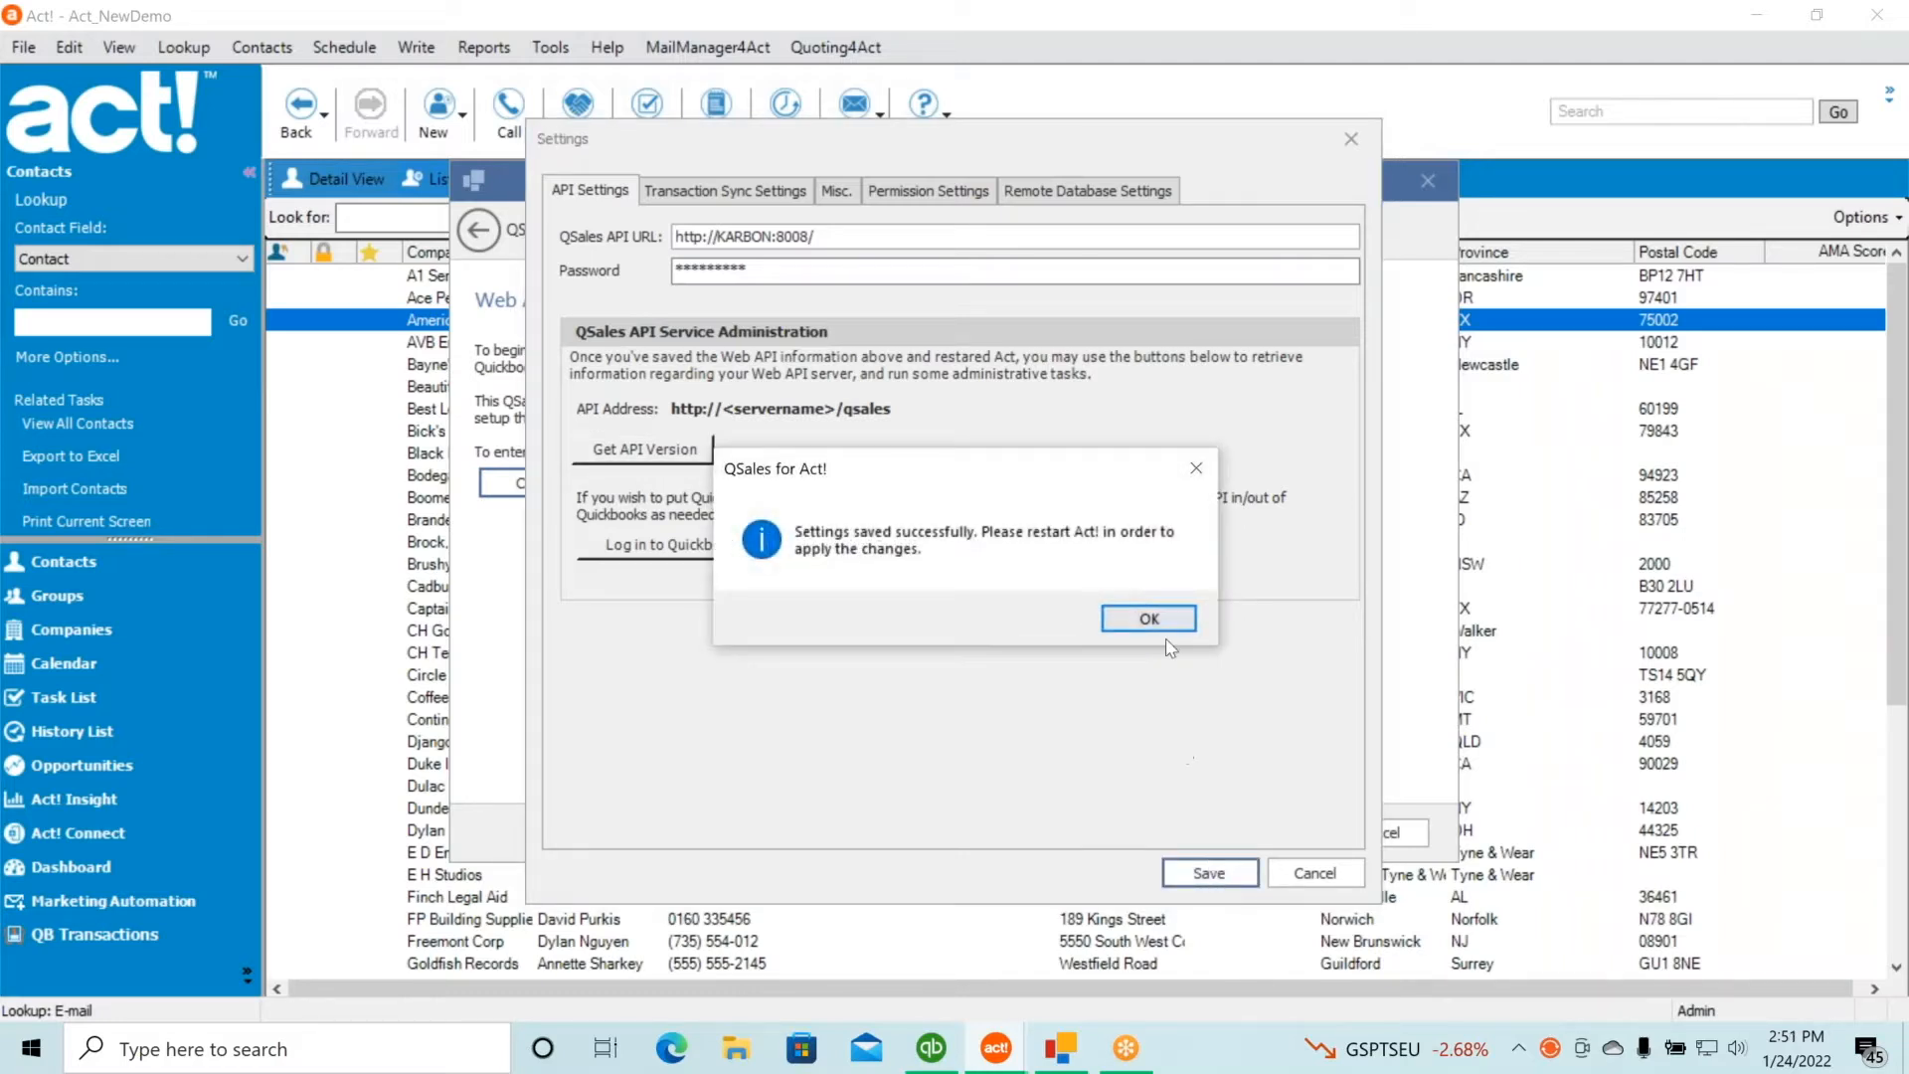
left_click(1158, 630)
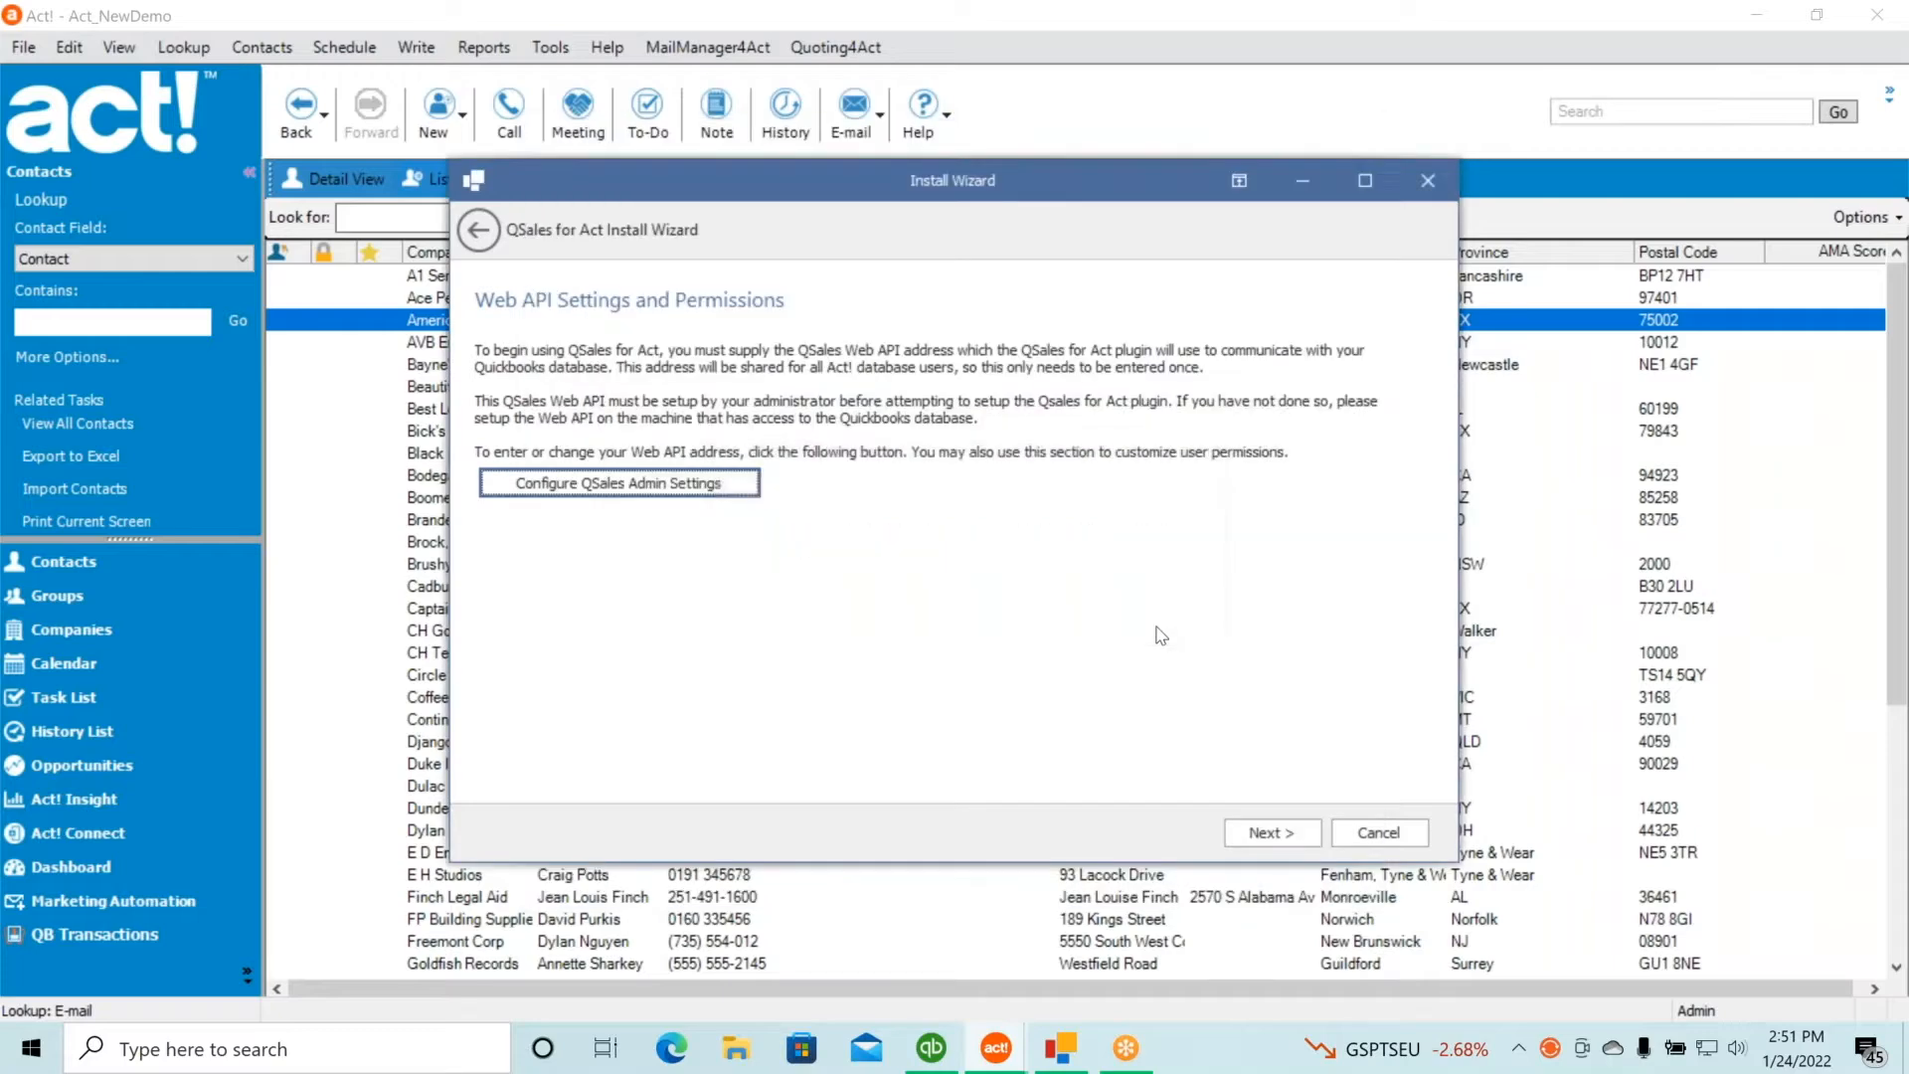
Reopen the QSales admin settings and check the API version at the saved address
left_click(668, 486)
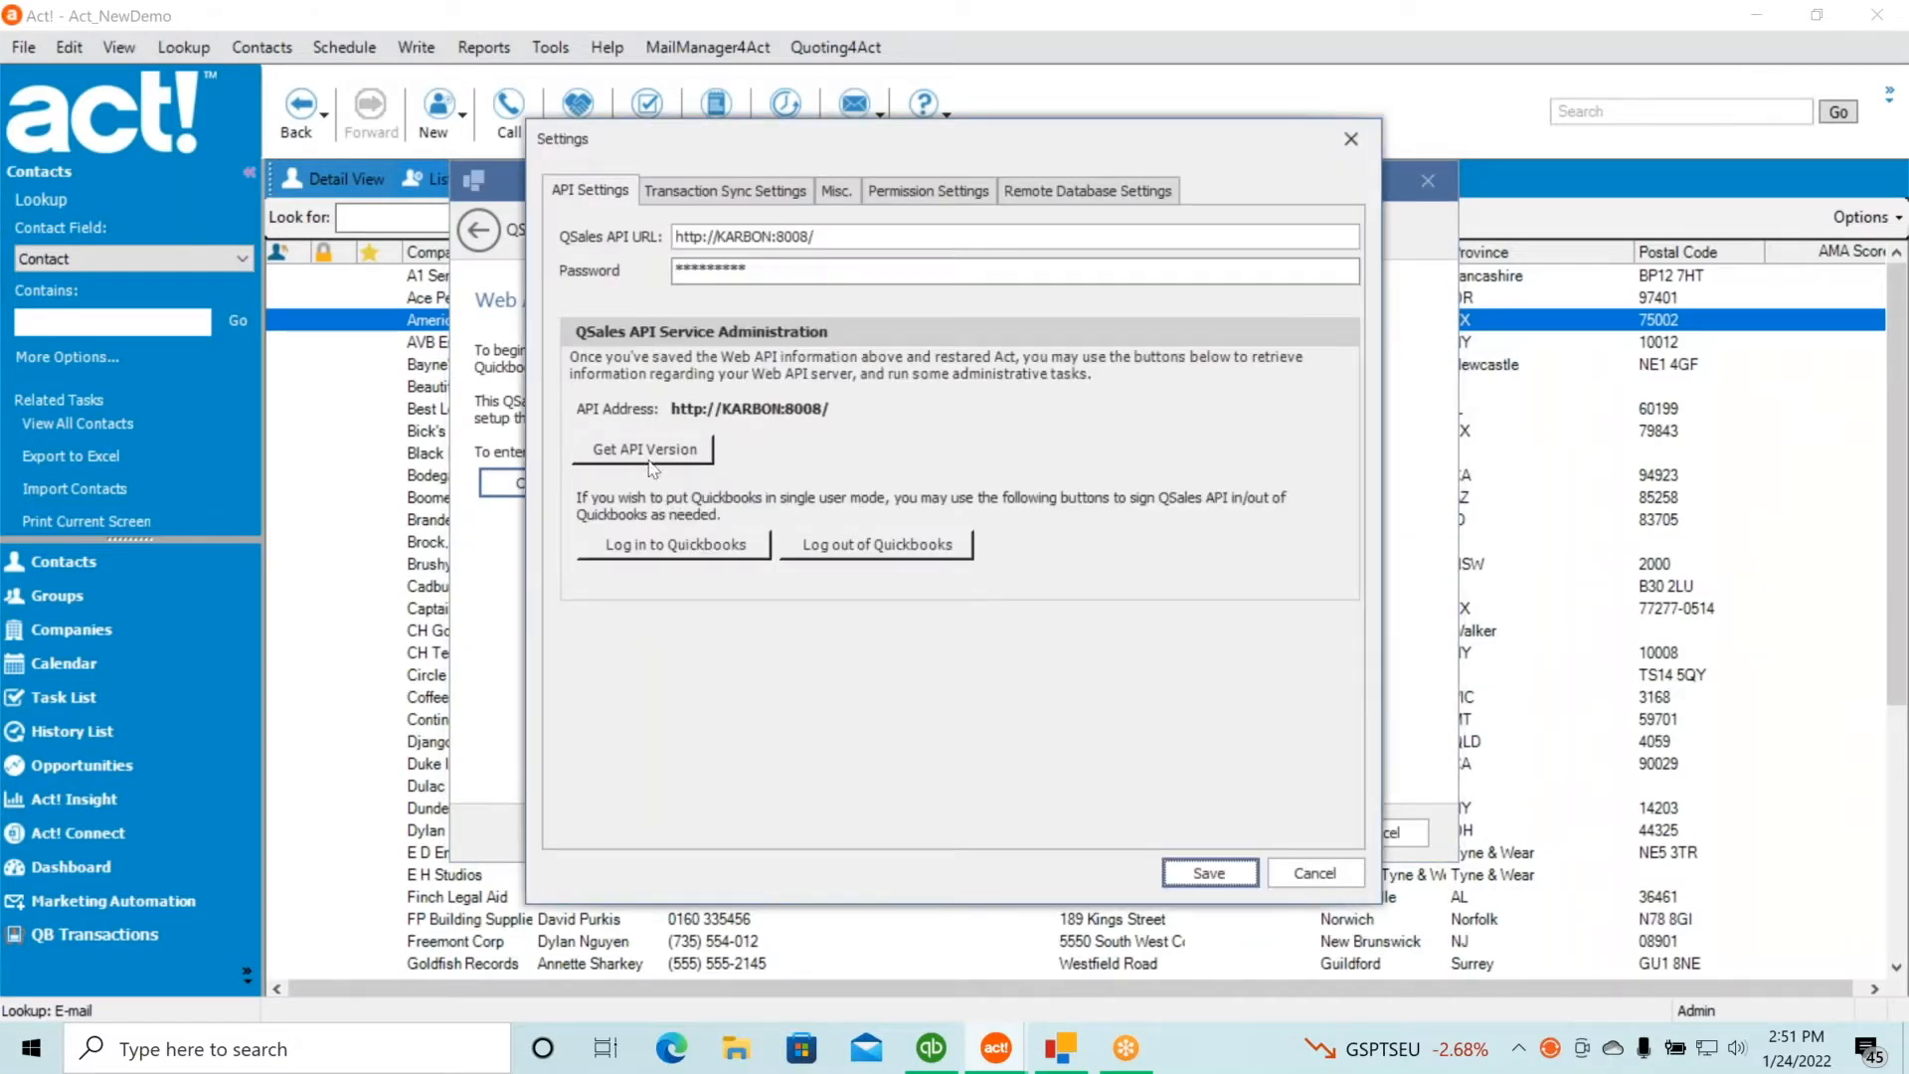
left_click(651, 452)
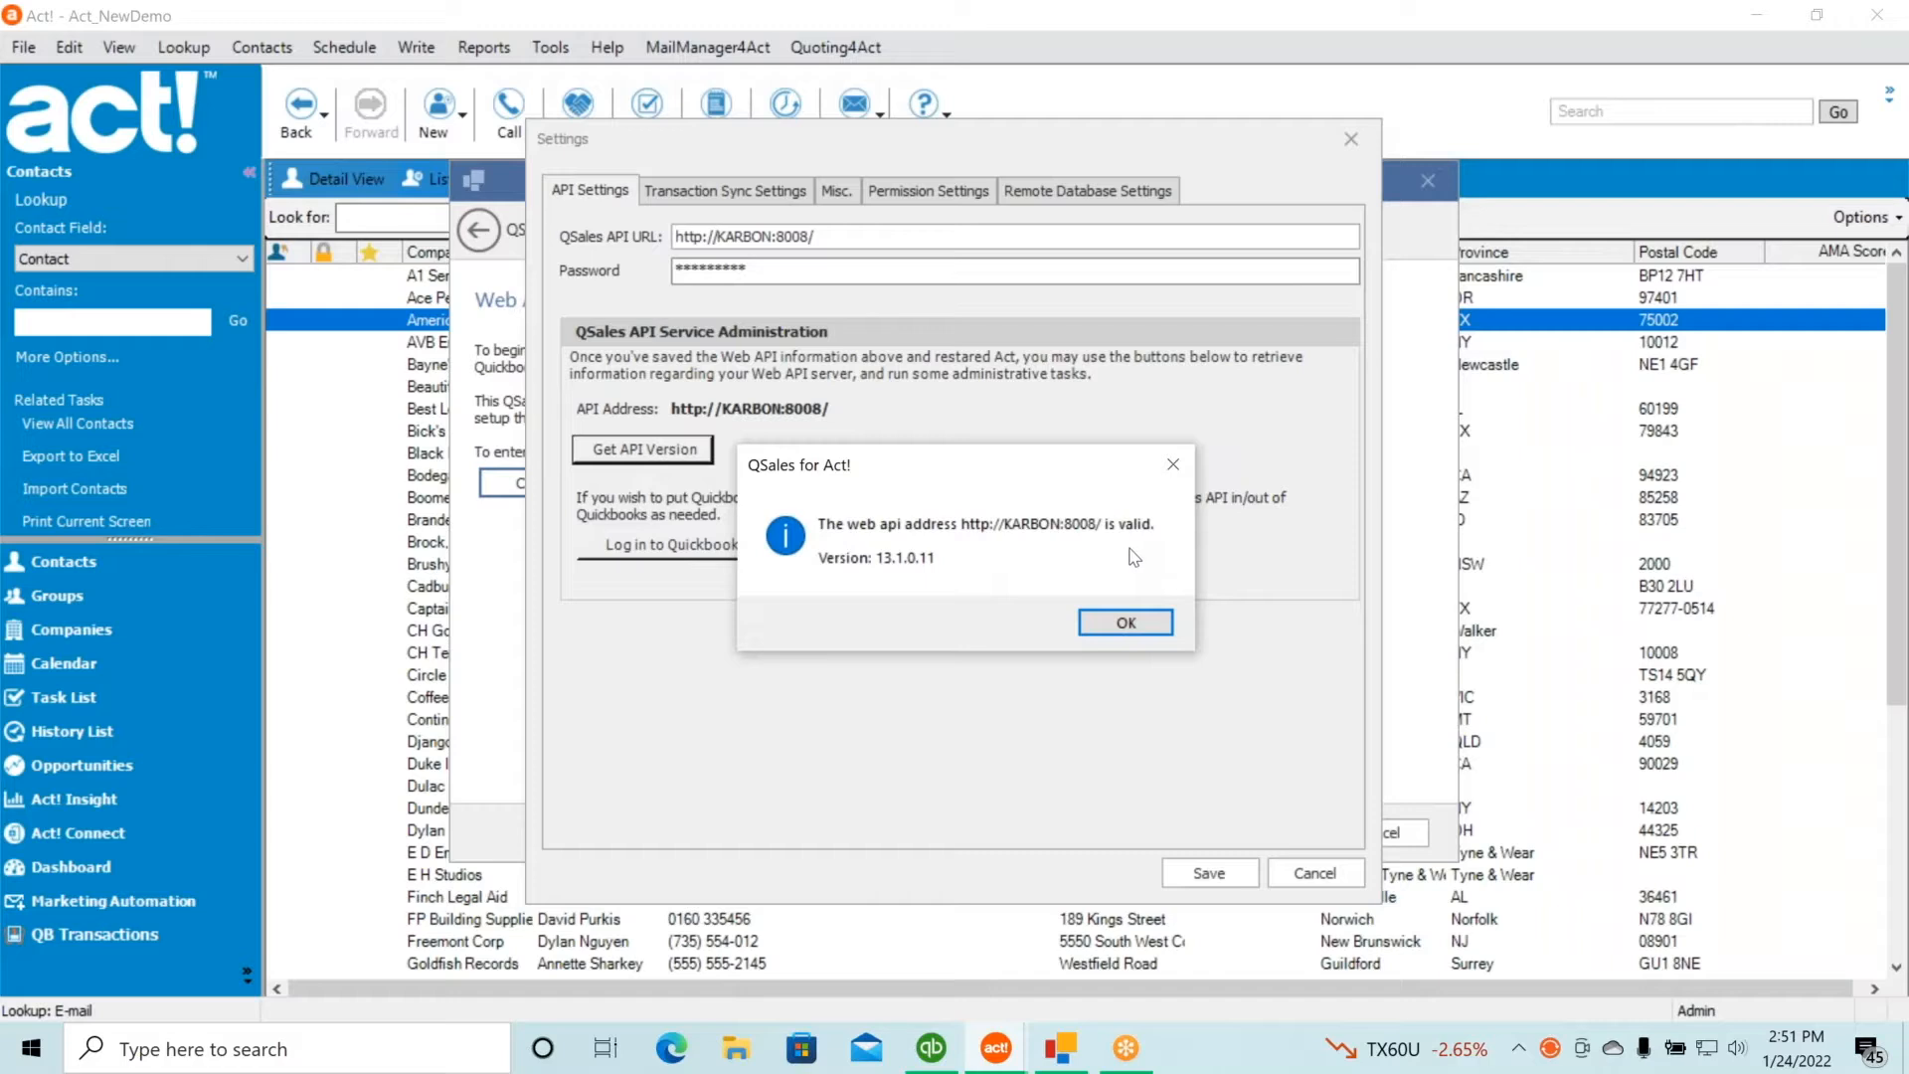
left_click(1128, 623)
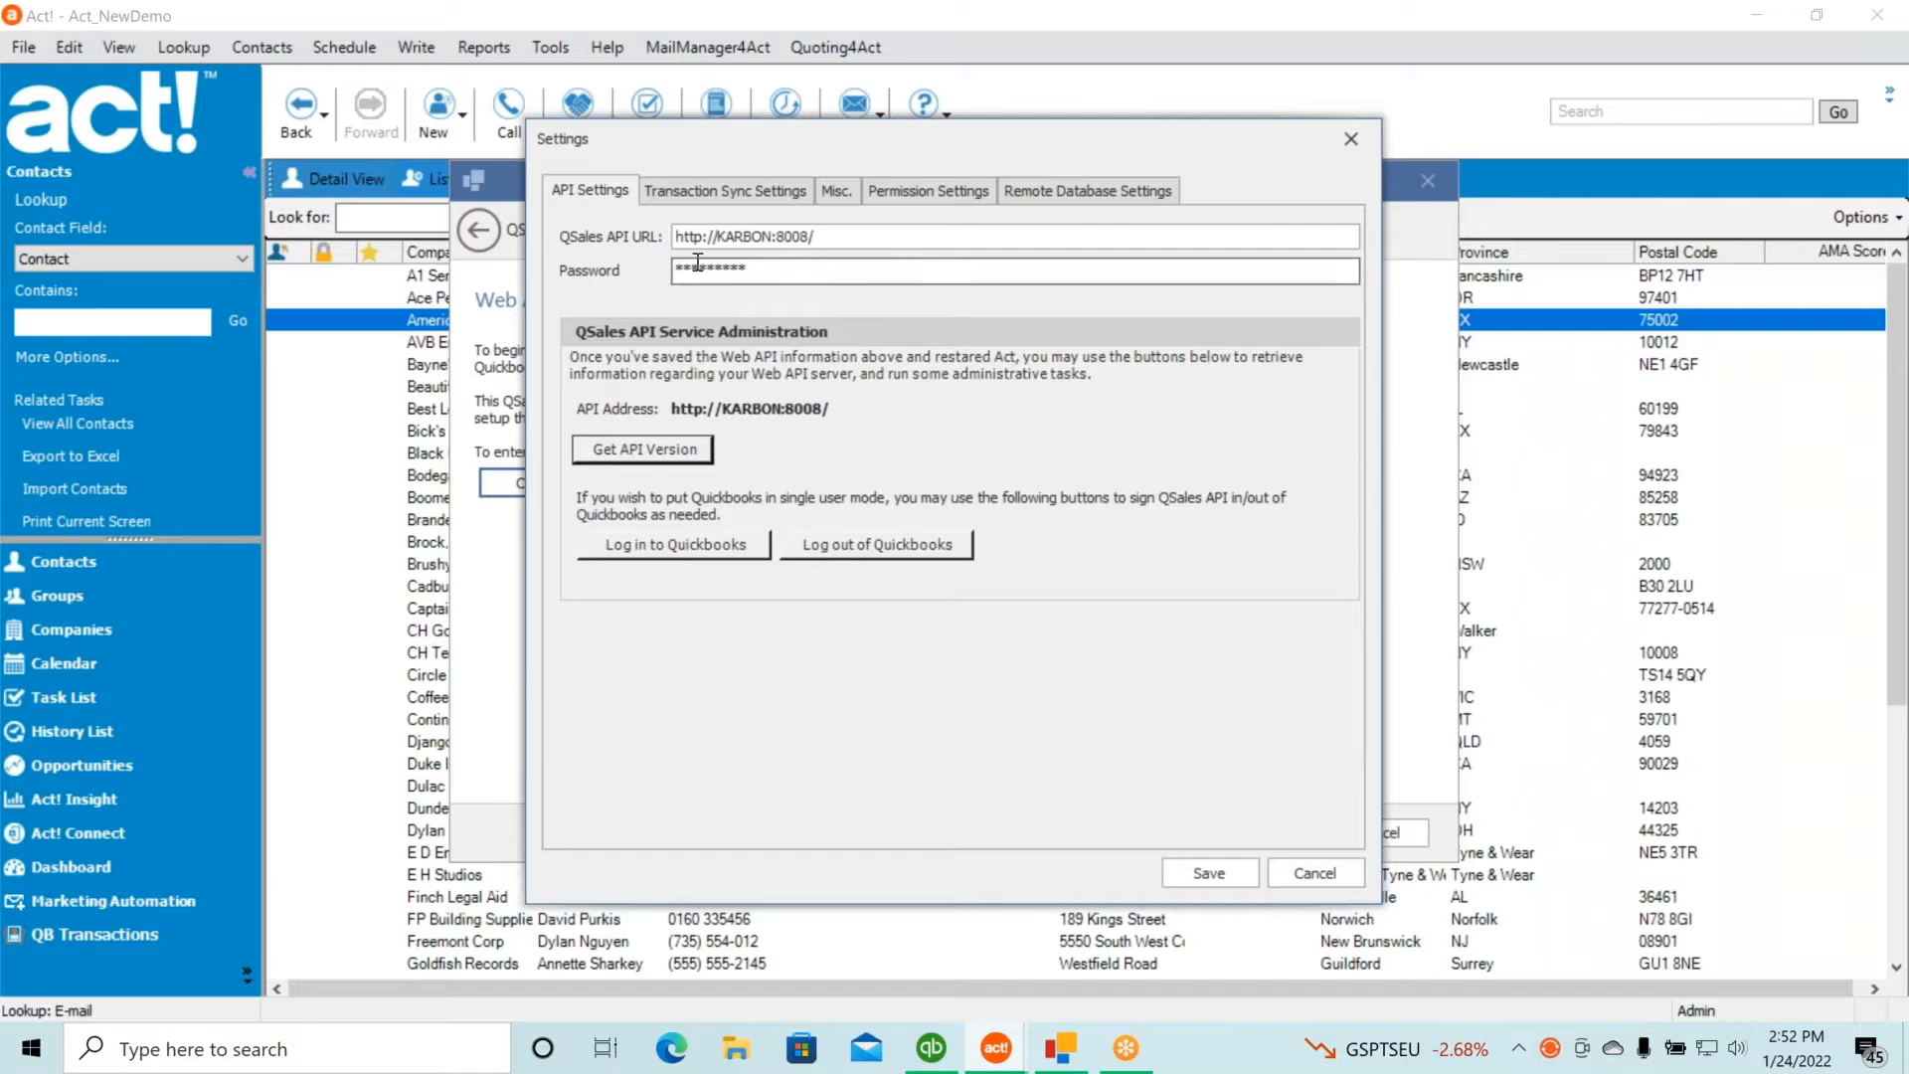
Toggle the Estimates and PO transaction types in the transaction sync settings and view the miscellaneous settings
left_click(725, 190)
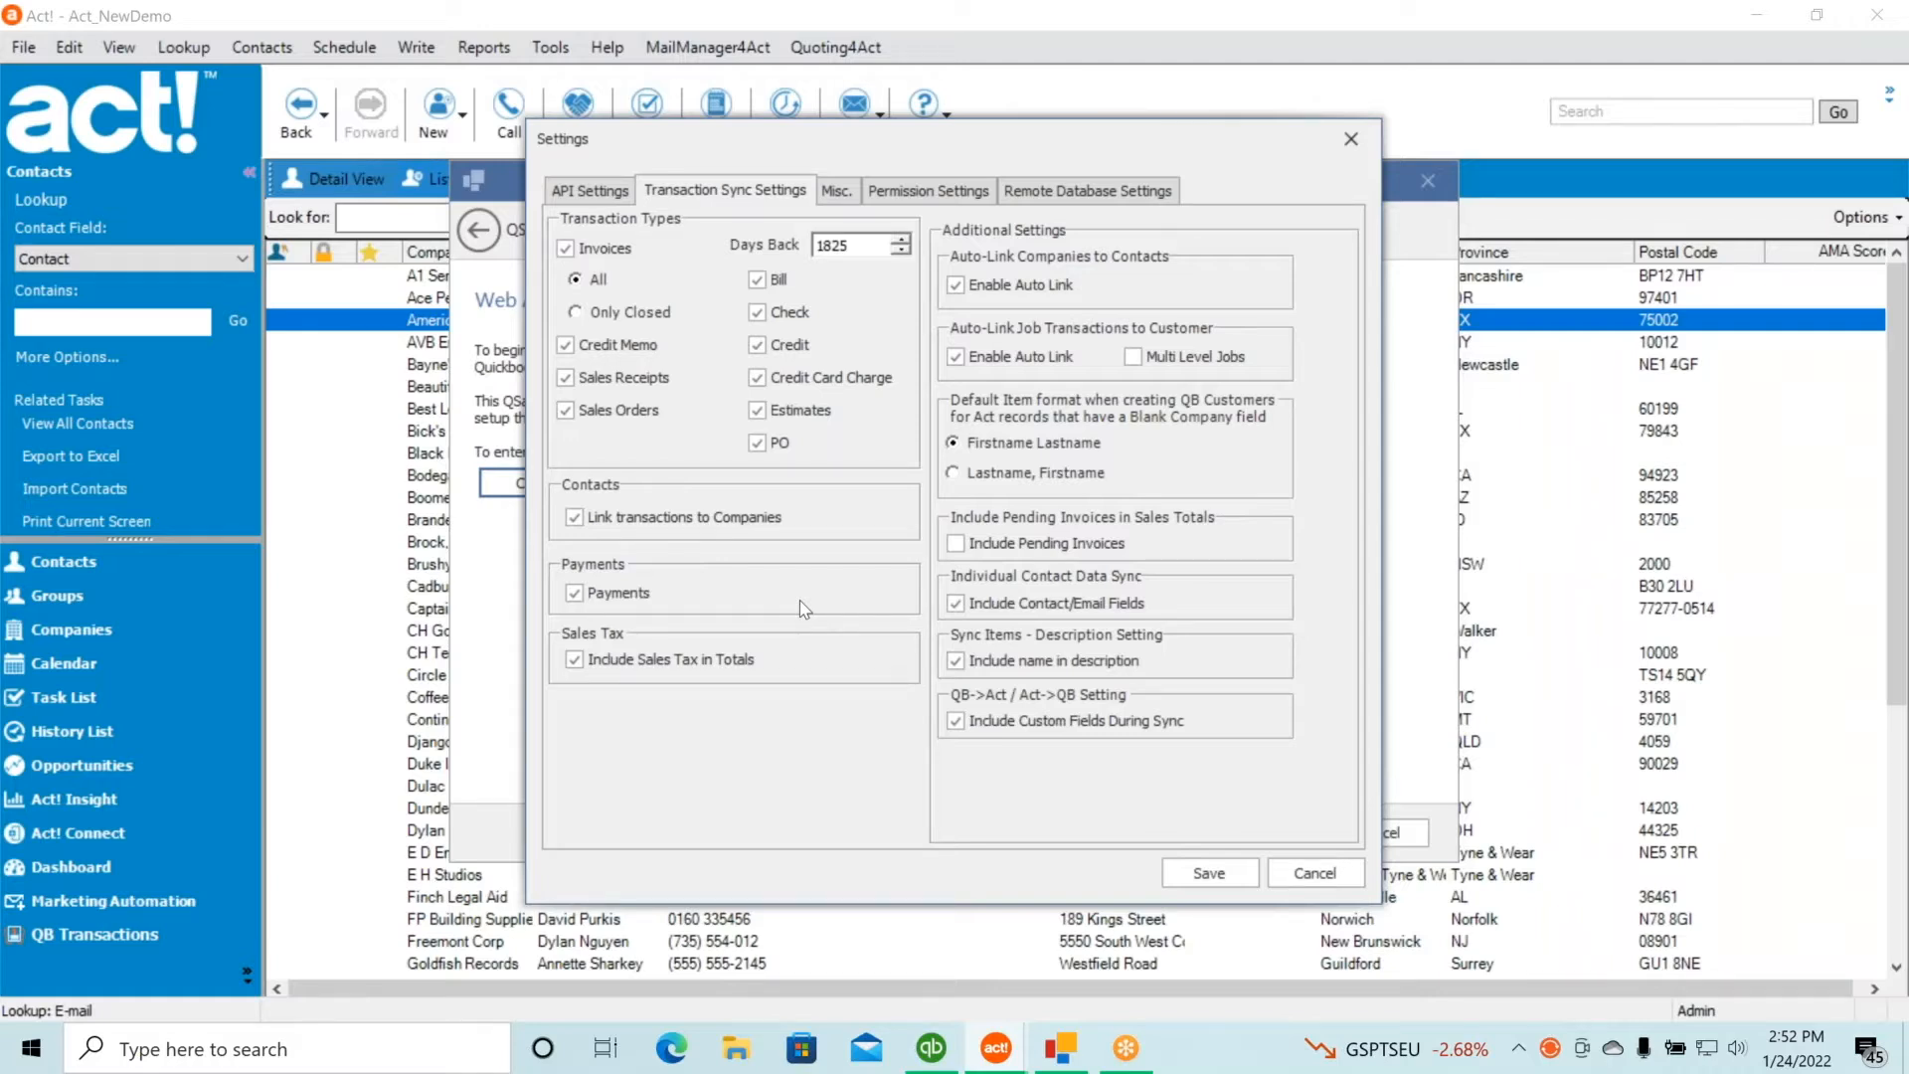
left_click(759, 413)
left_click(760, 447)
left_click(835, 192)
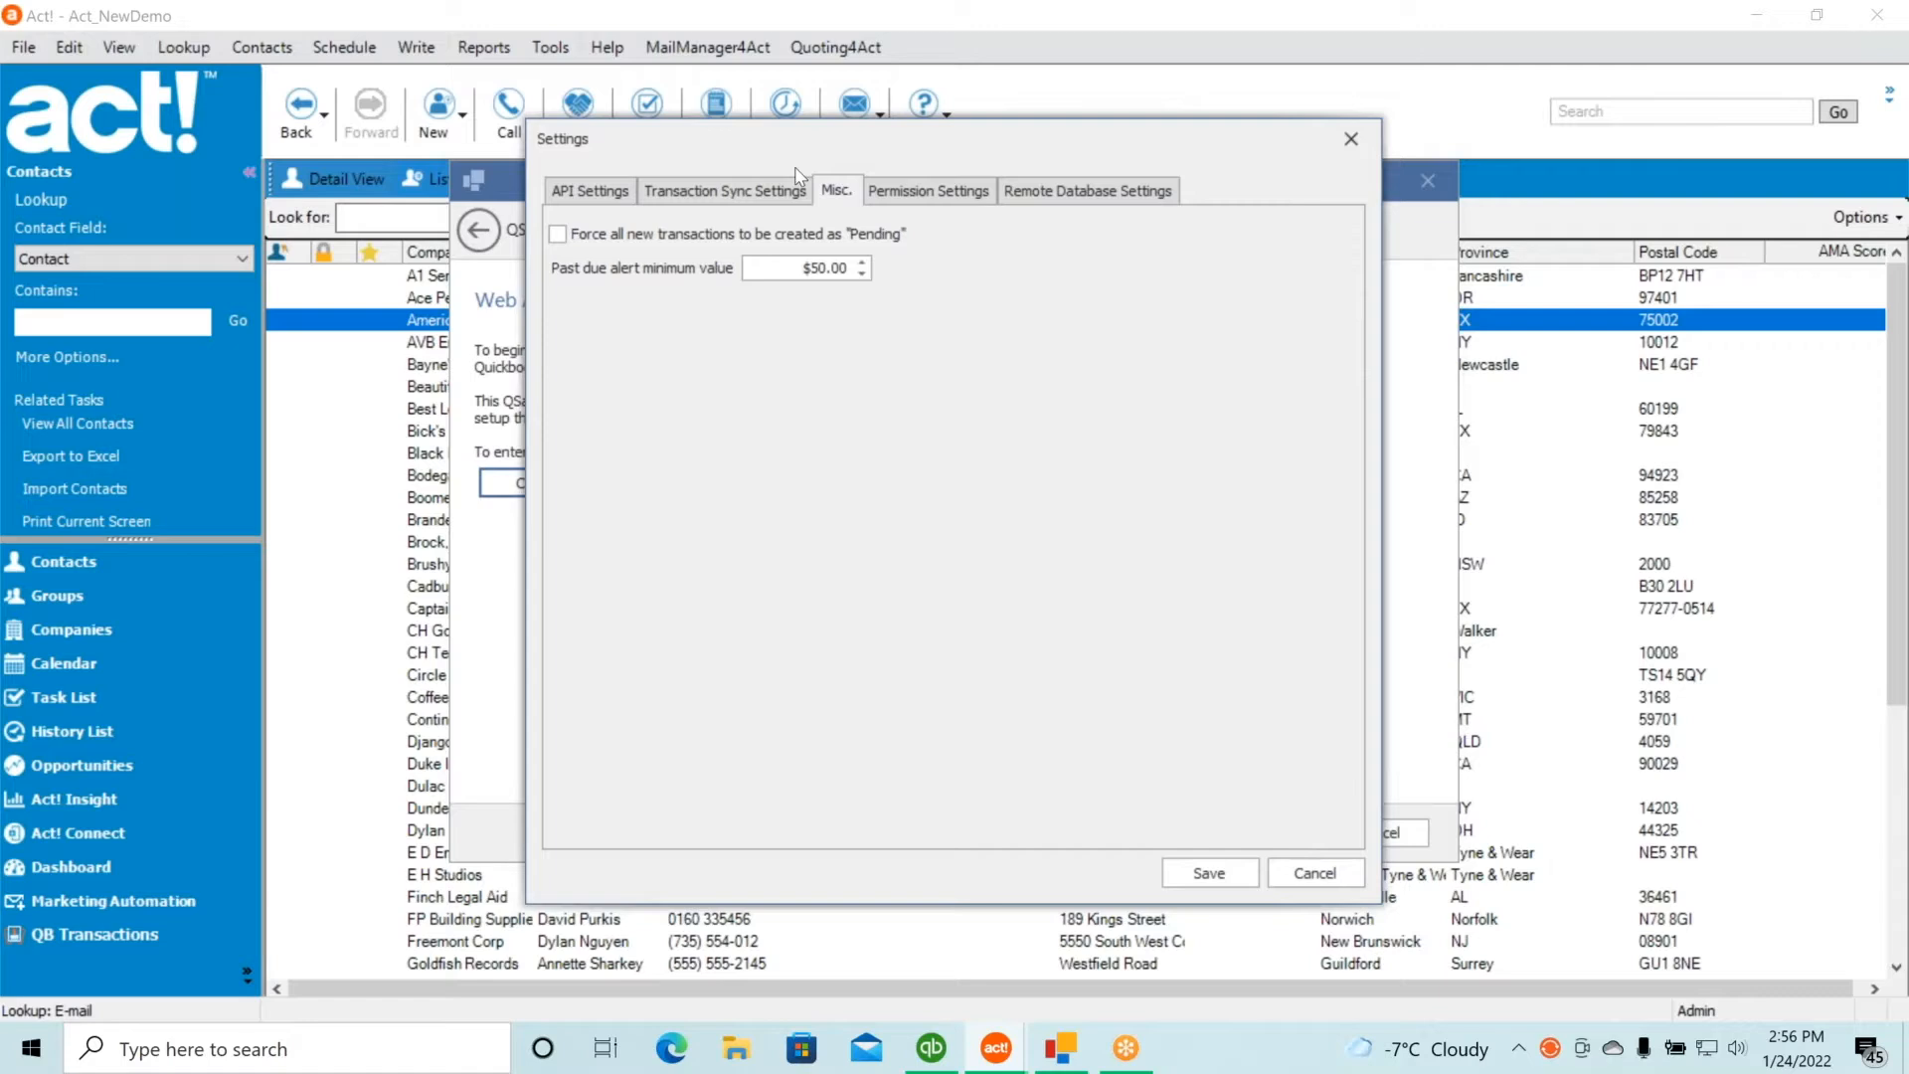
Open the Admin user's QSales permissions for editing and select Full Access
left_click(909, 203)
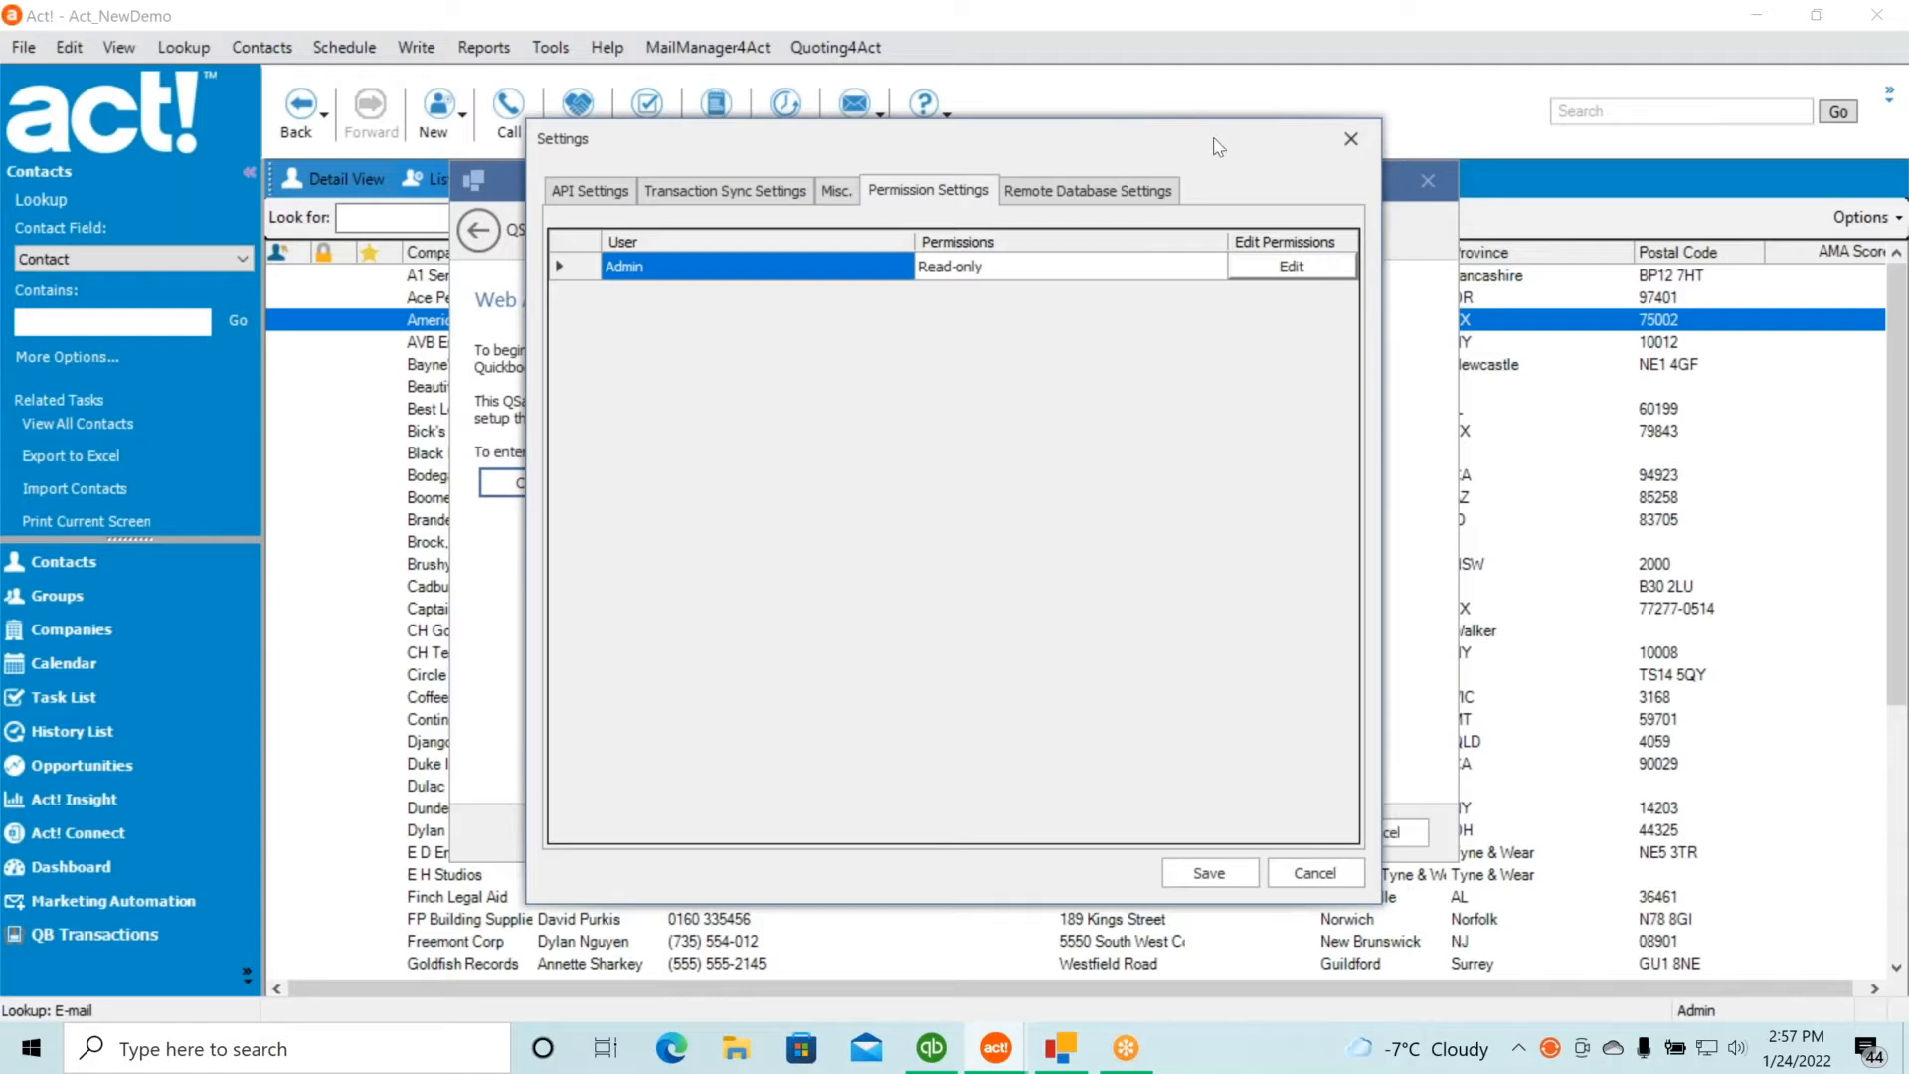
left_click(1289, 268)
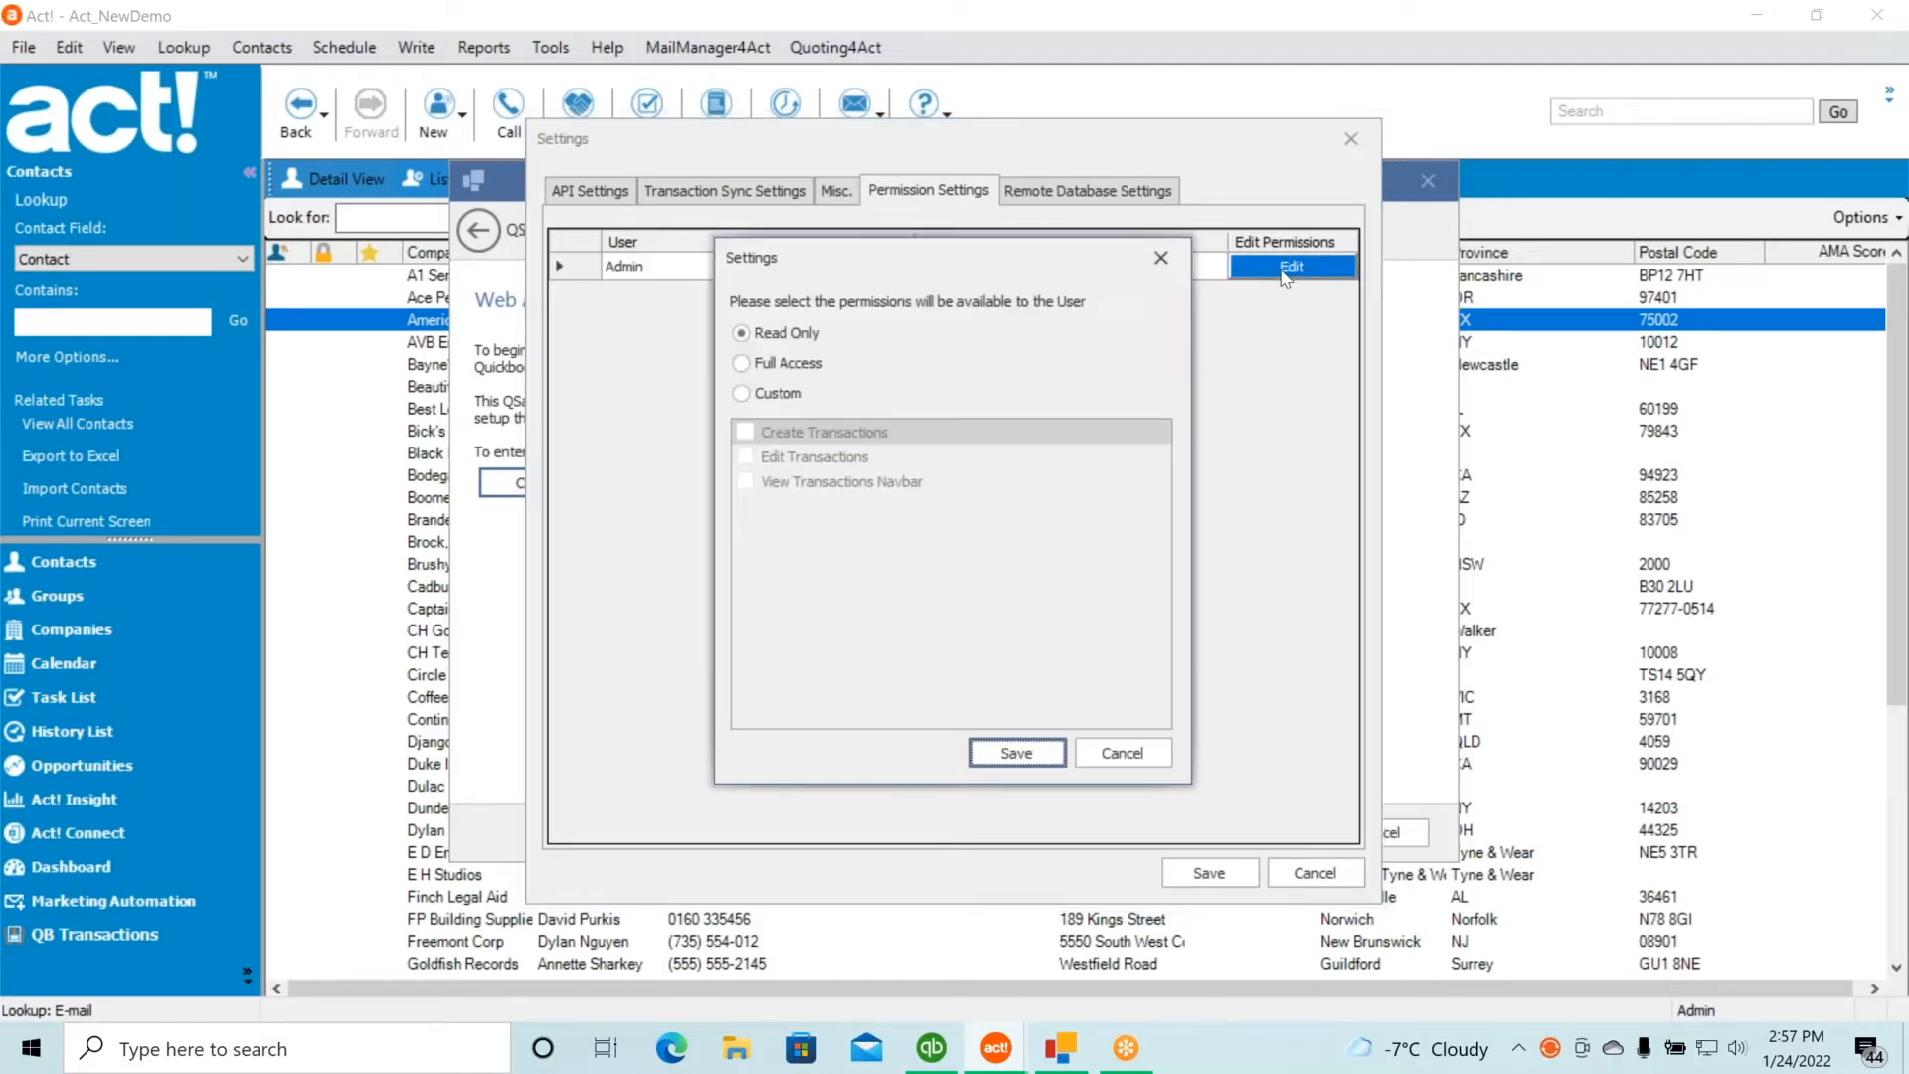
left_click(759, 375)
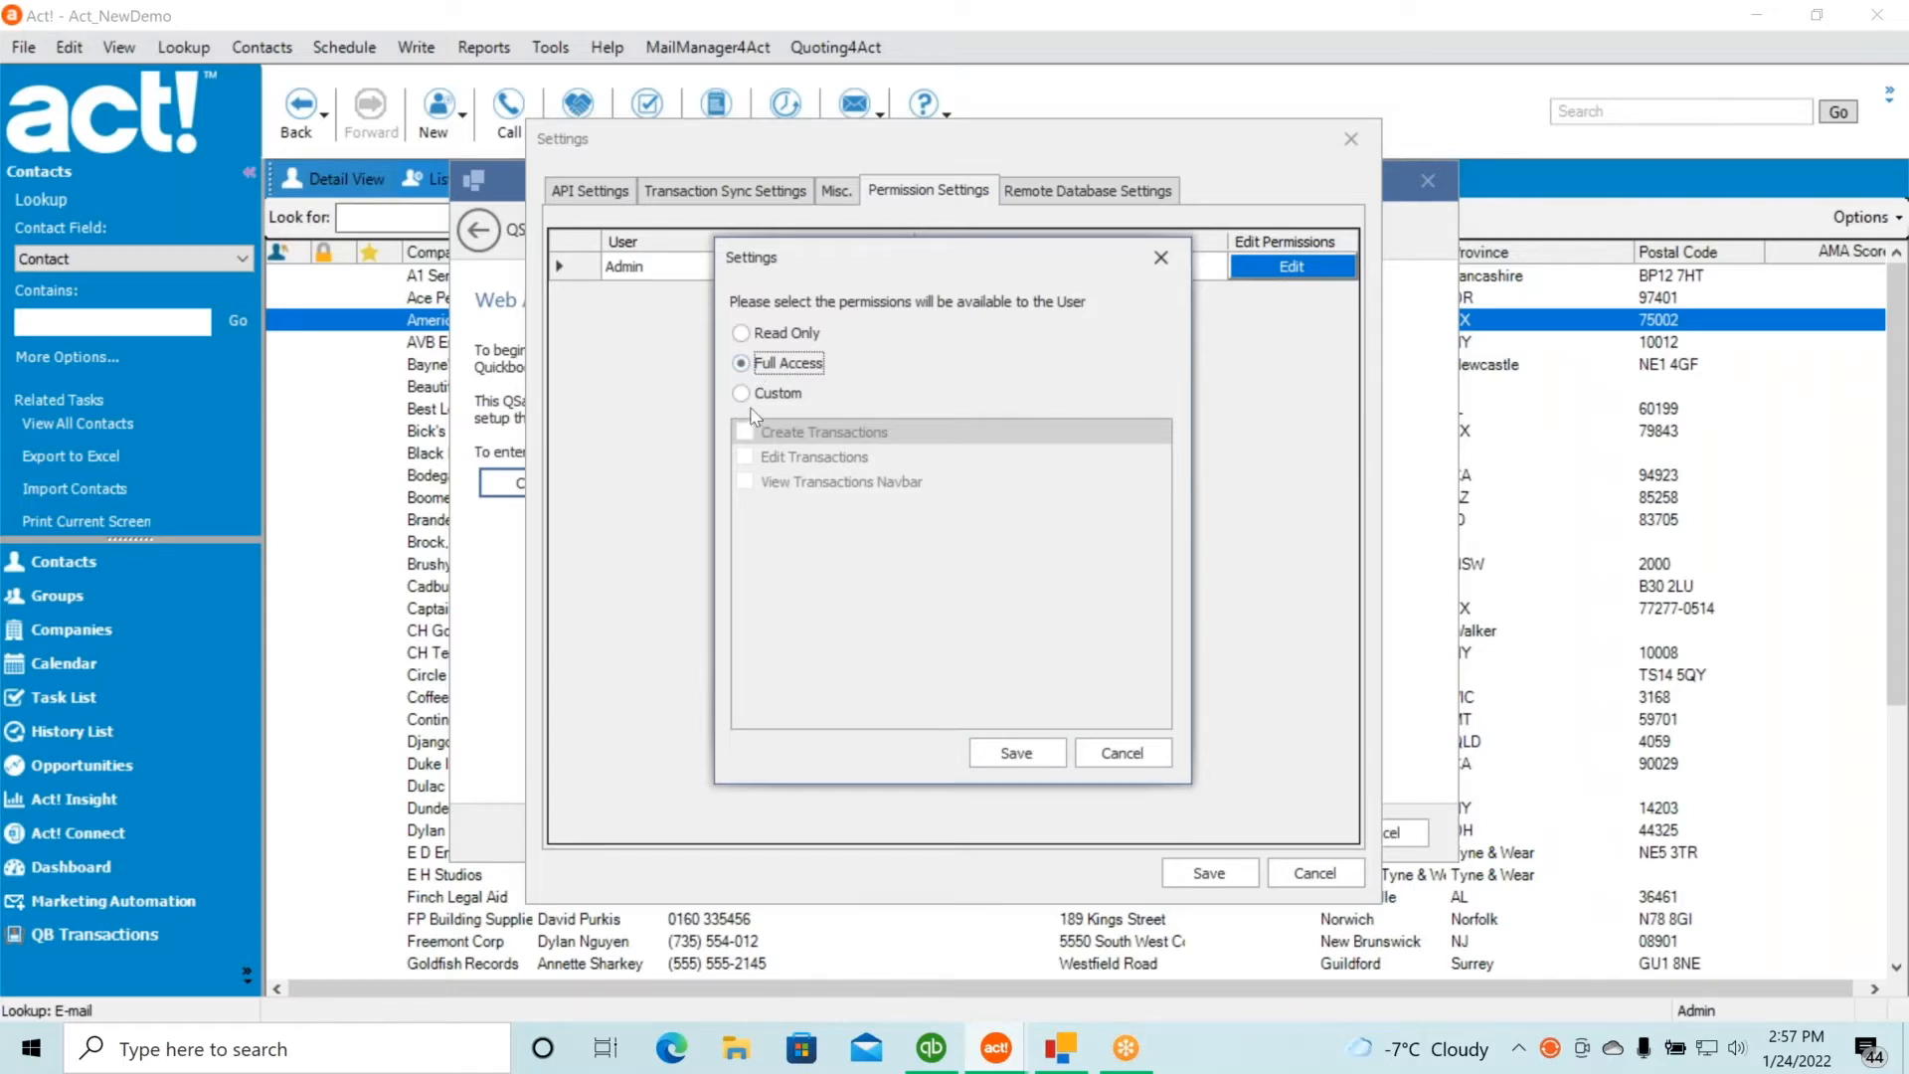
Try custom permissions for the Admin user with Create Transactions and Edit Transactions enabled
left_click(751, 401)
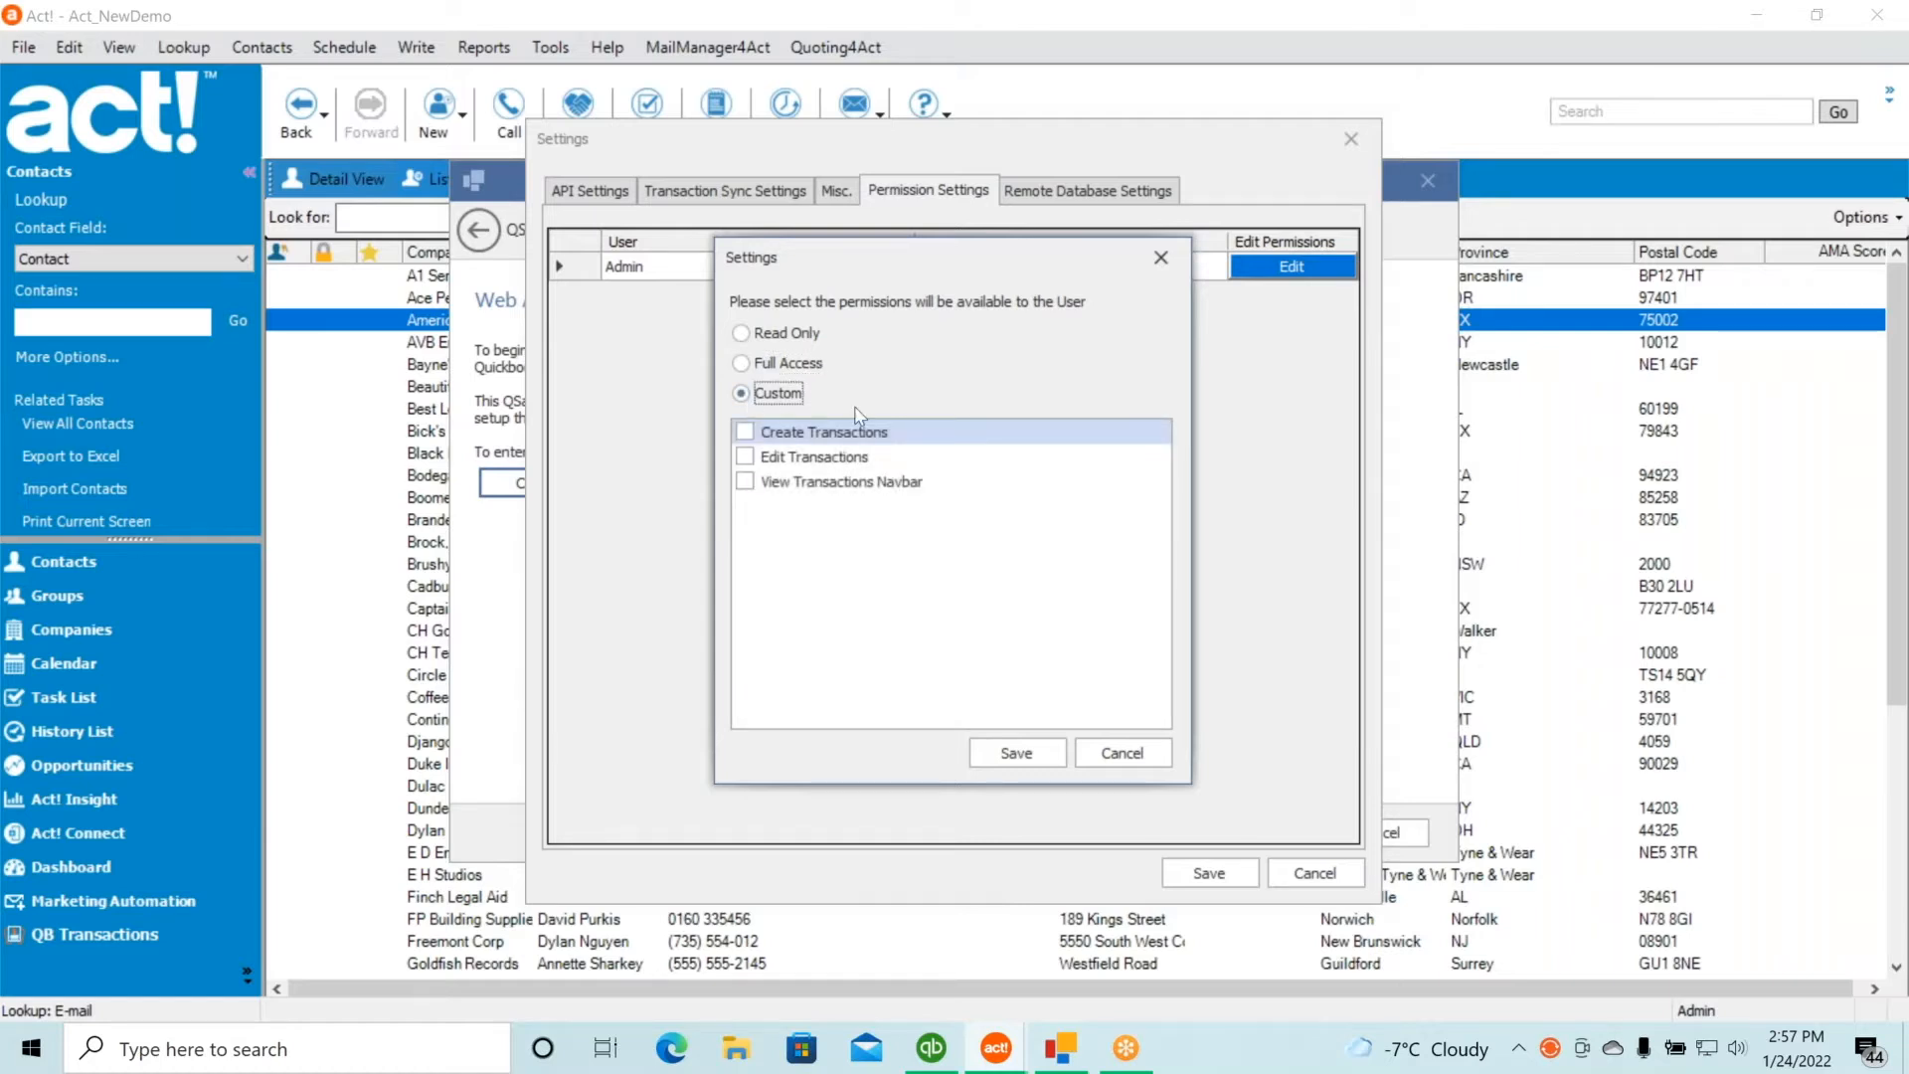
left_click(743, 437)
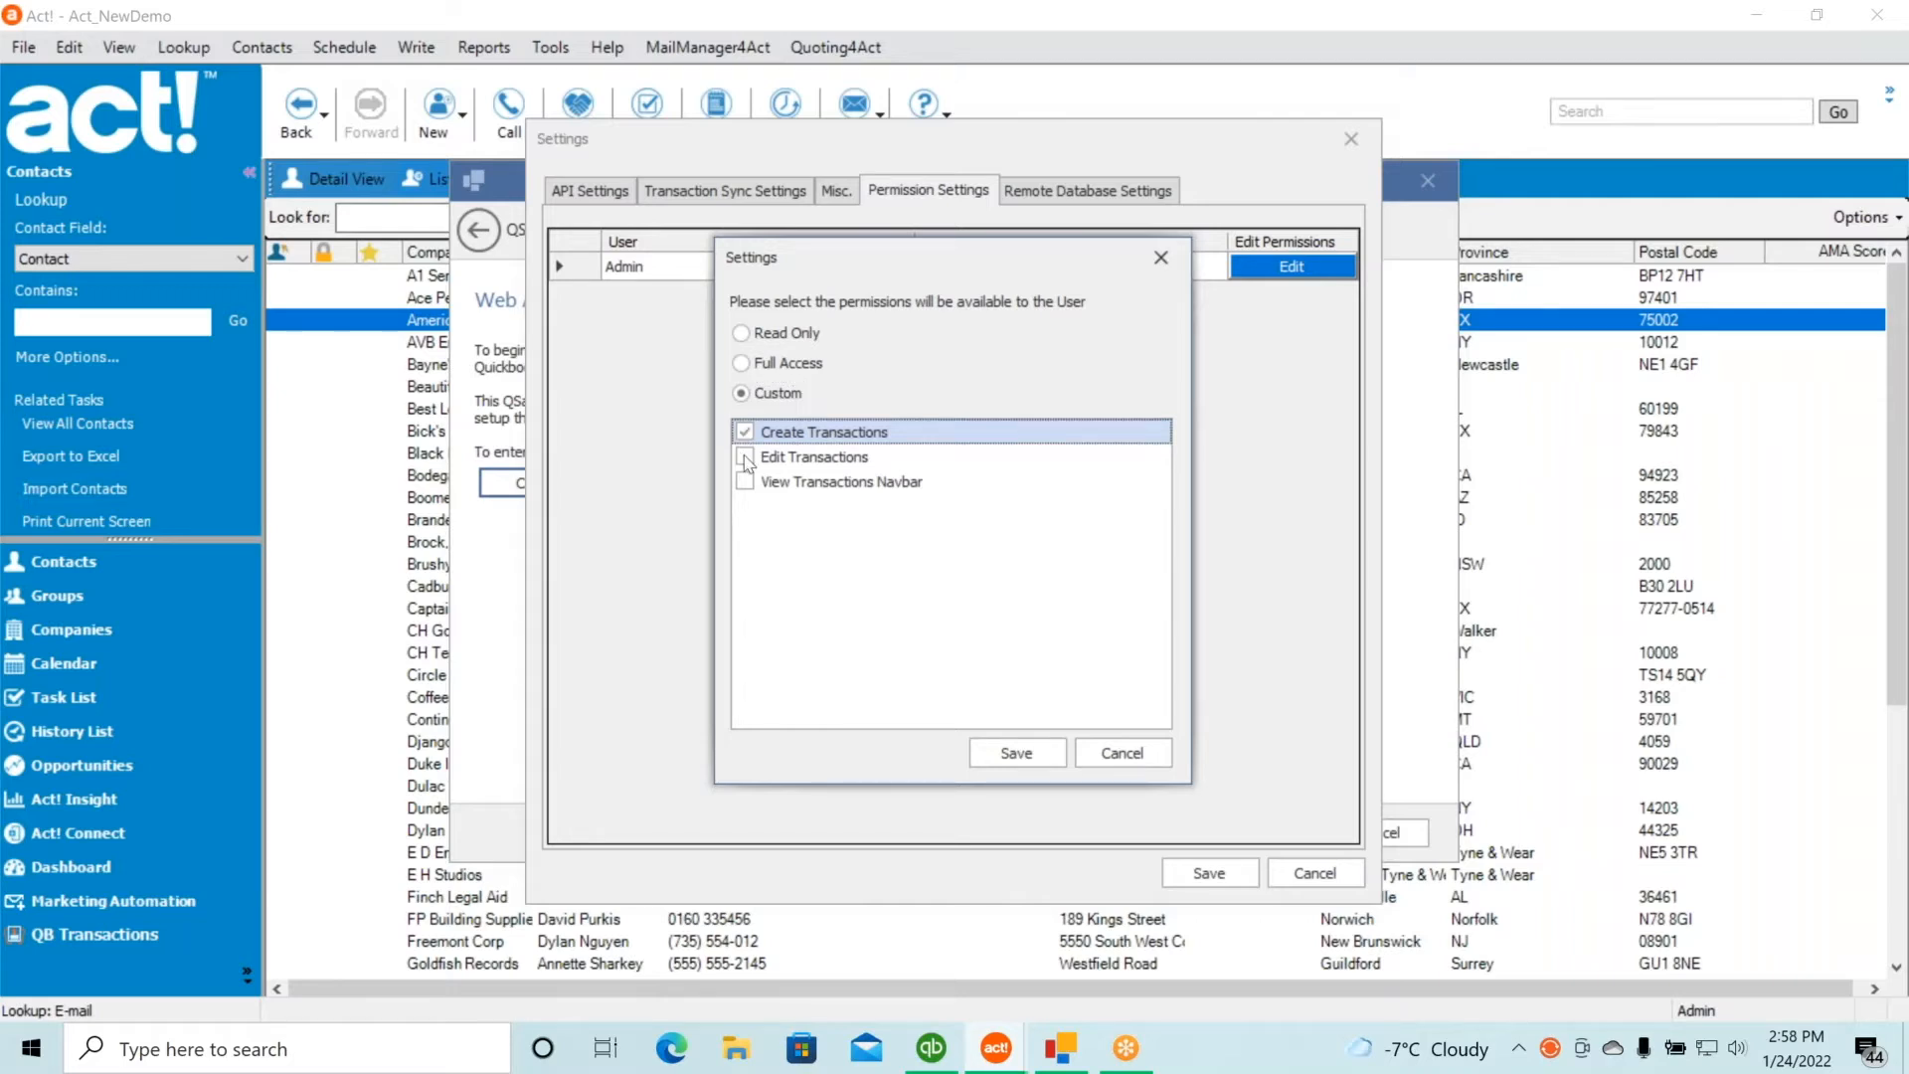
left_click(746, 459)
left_click(746, 458)
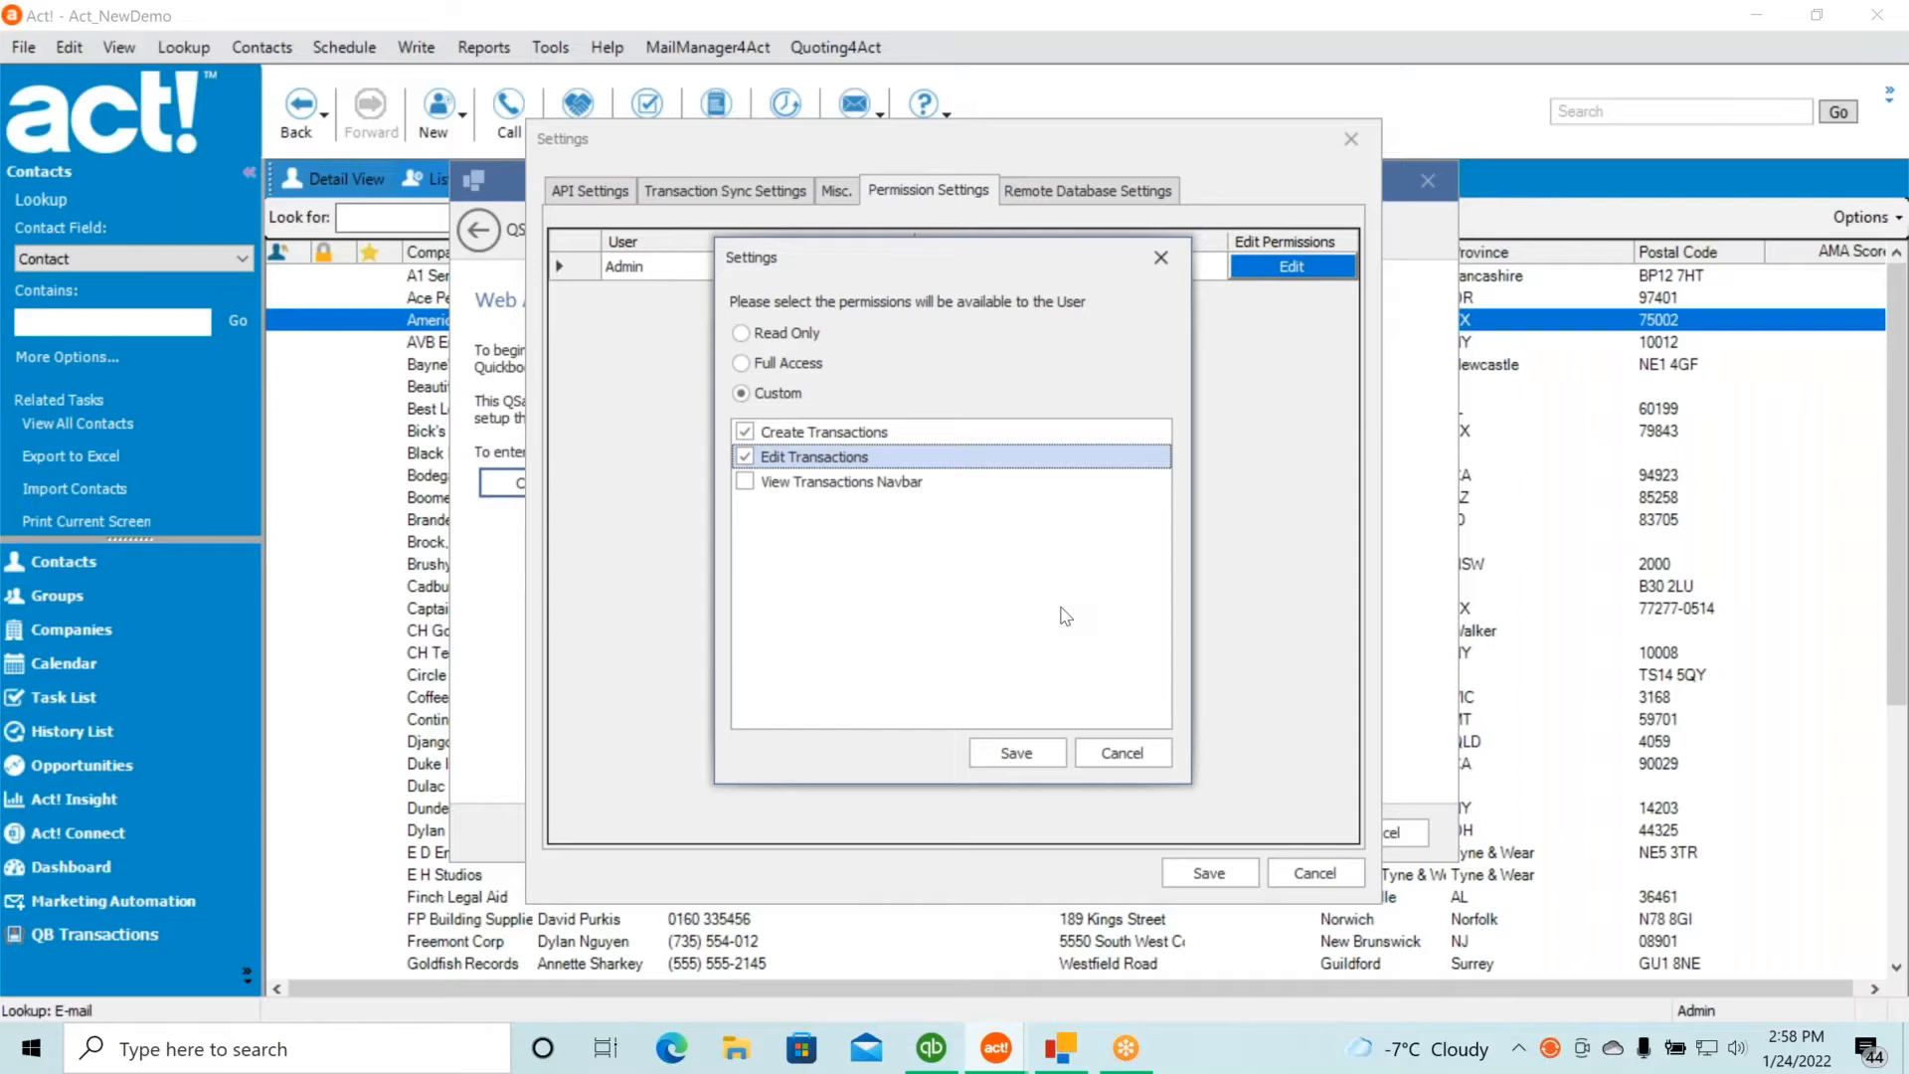
Set the Admin user's permissions to Full Access and save the QSales admin settings without selecting a master remote database
left_click(743, 364)
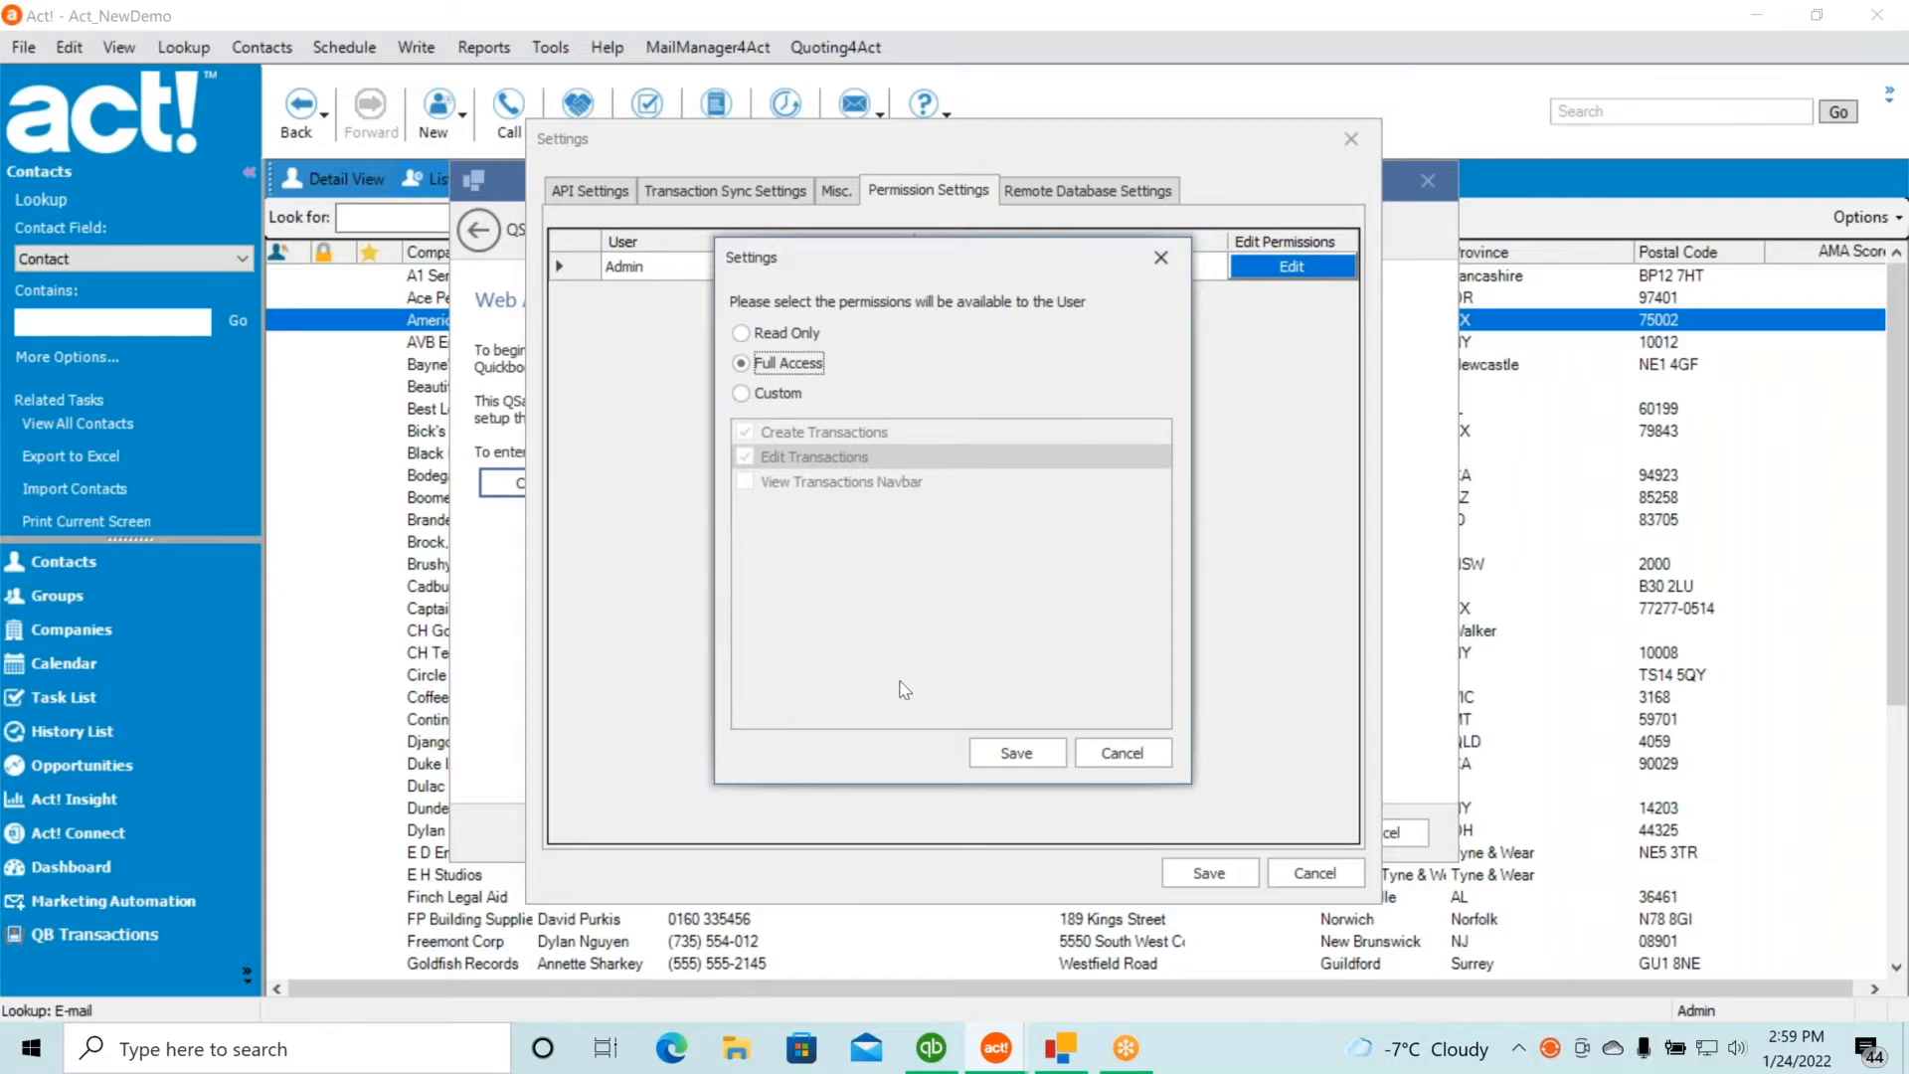
left_click(1016, 752)
left_click(1088, 190)
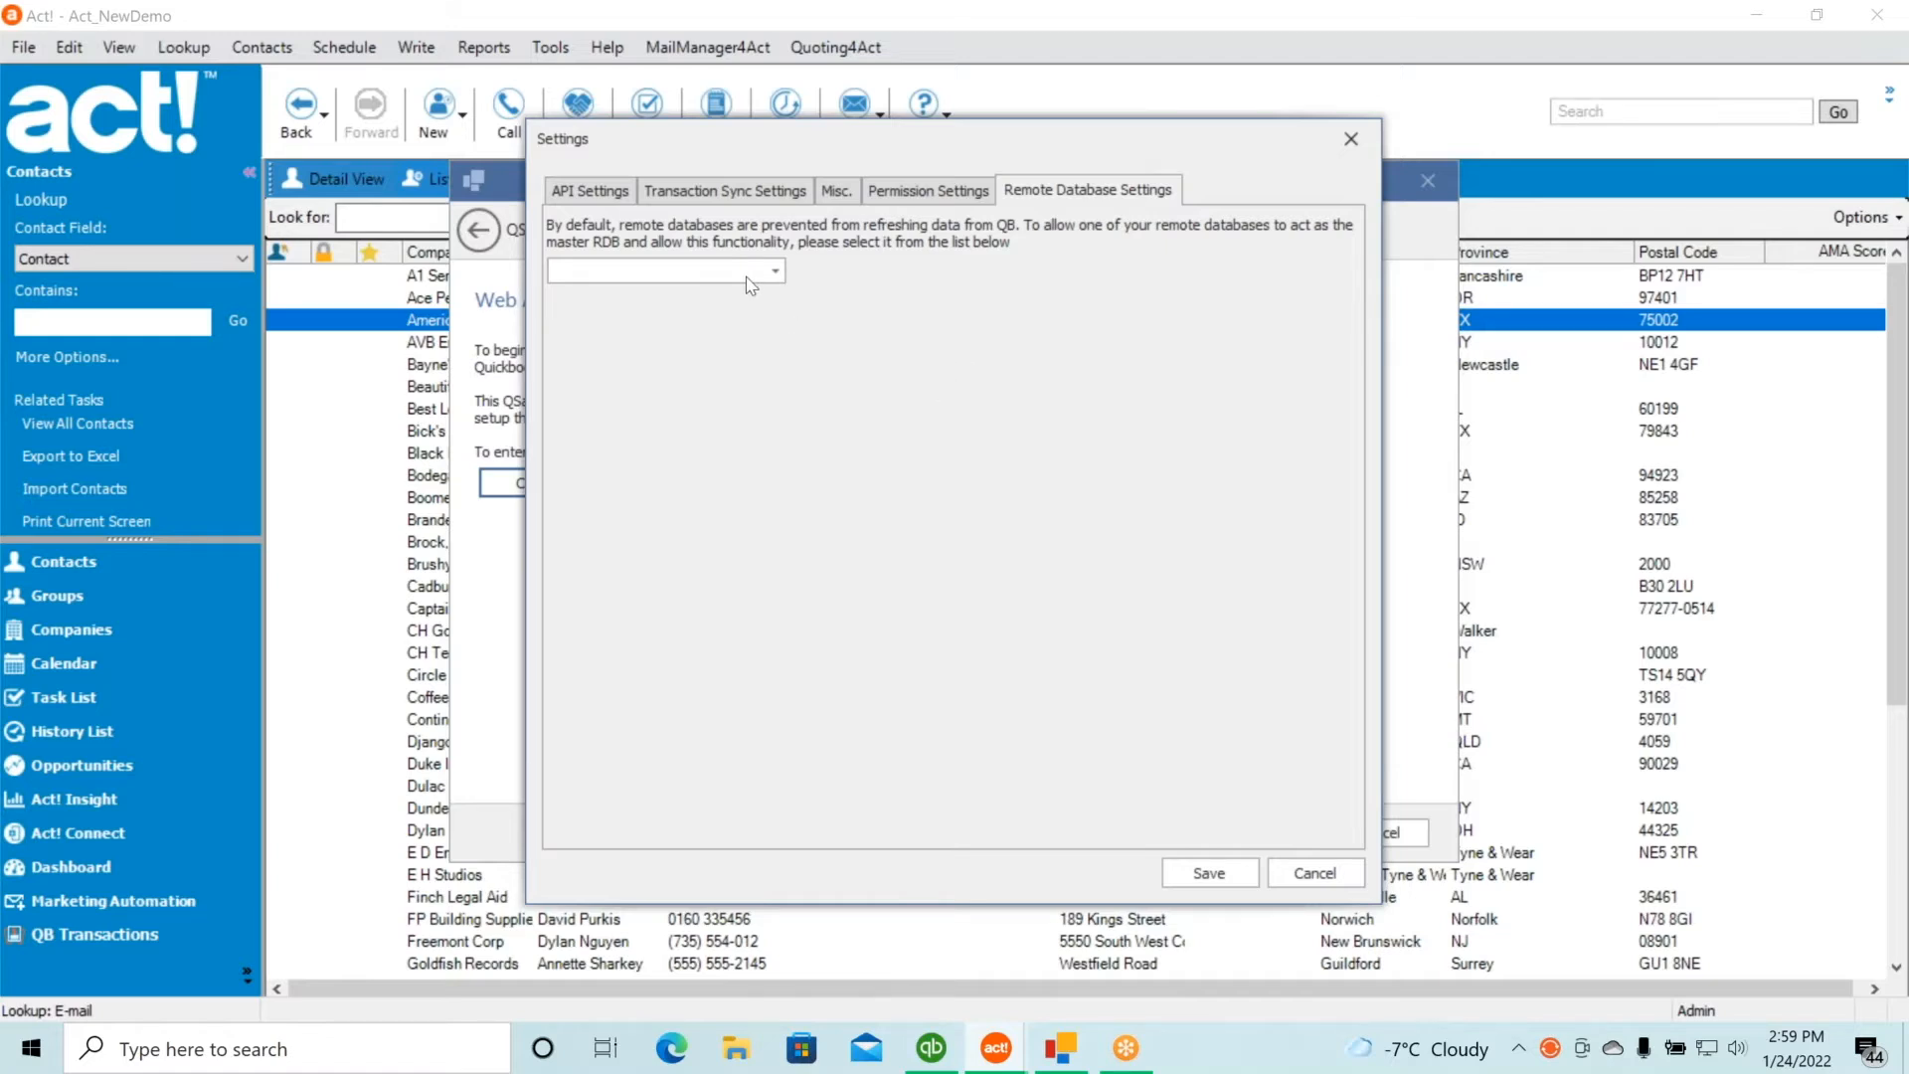
left_click(773, 273)
left_click(1054, 325)
left_click(1196, 883)
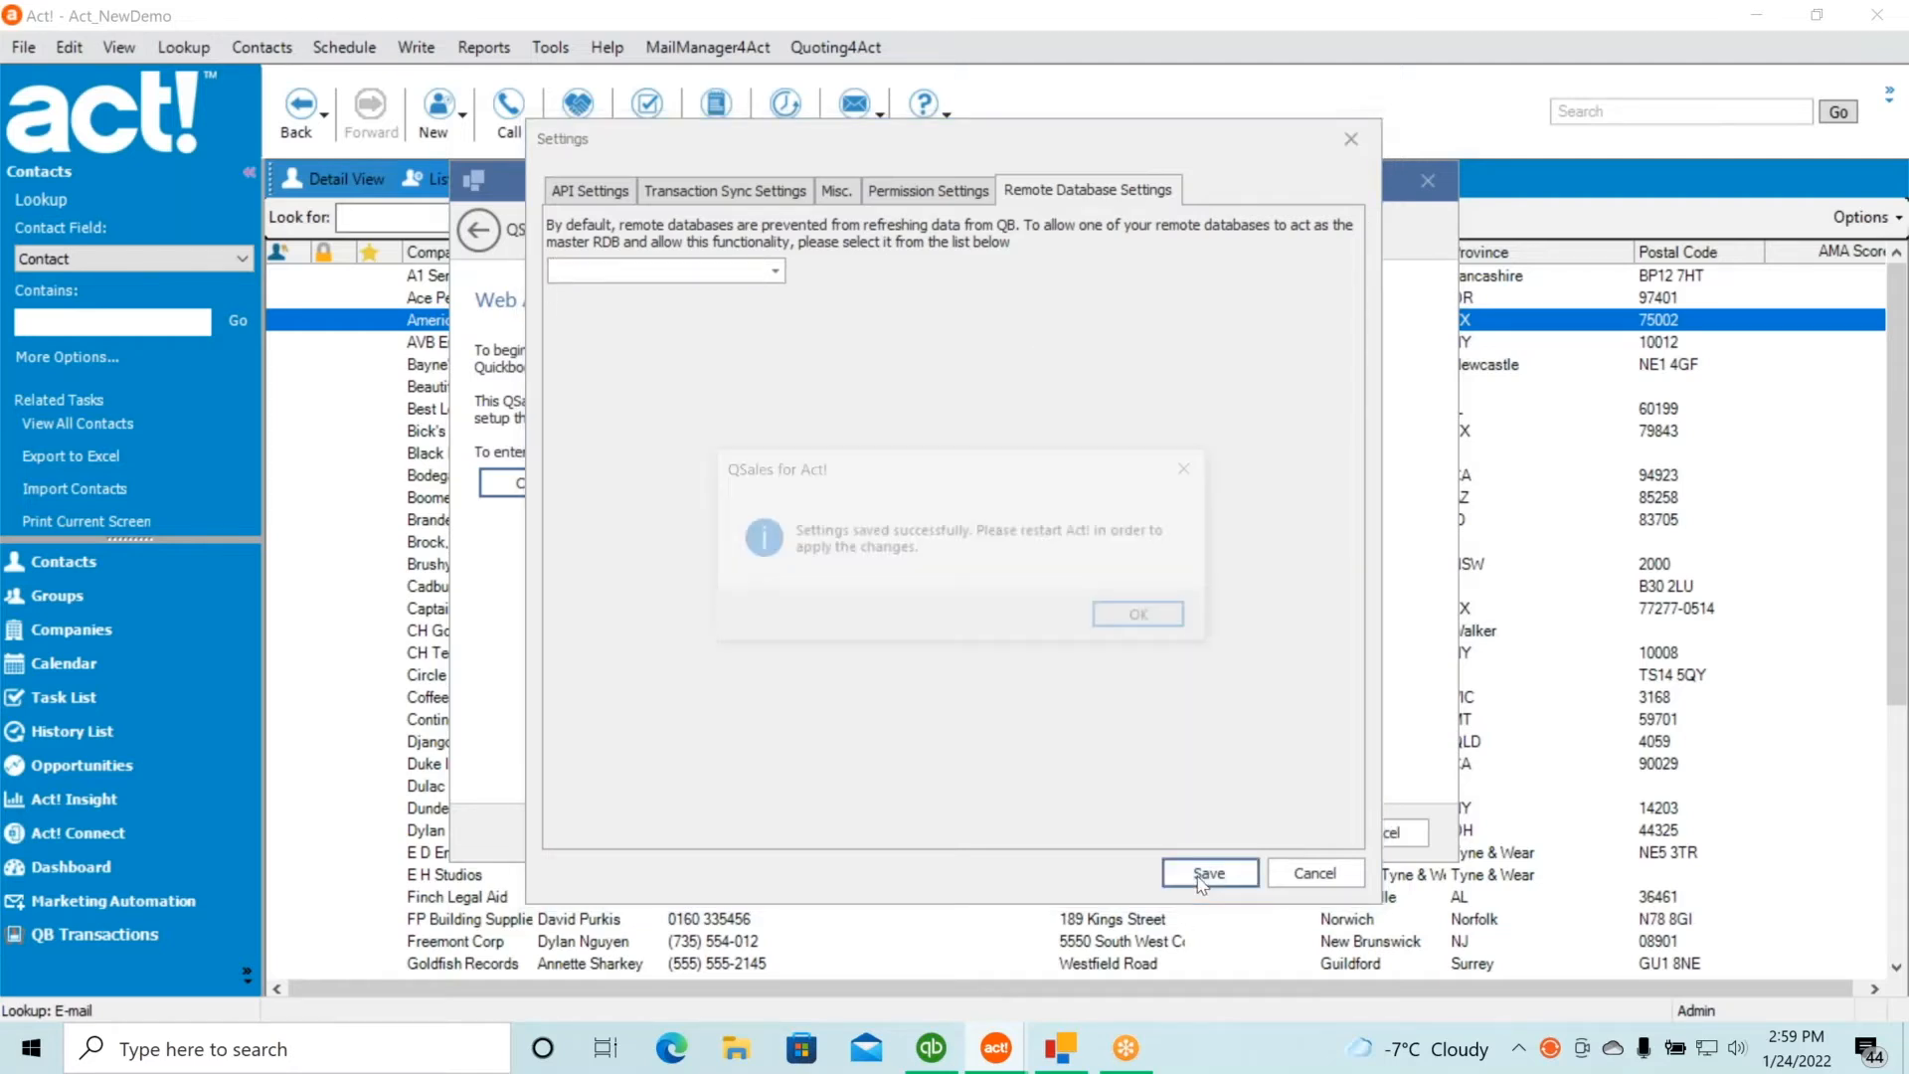
left_click(1131, 620)
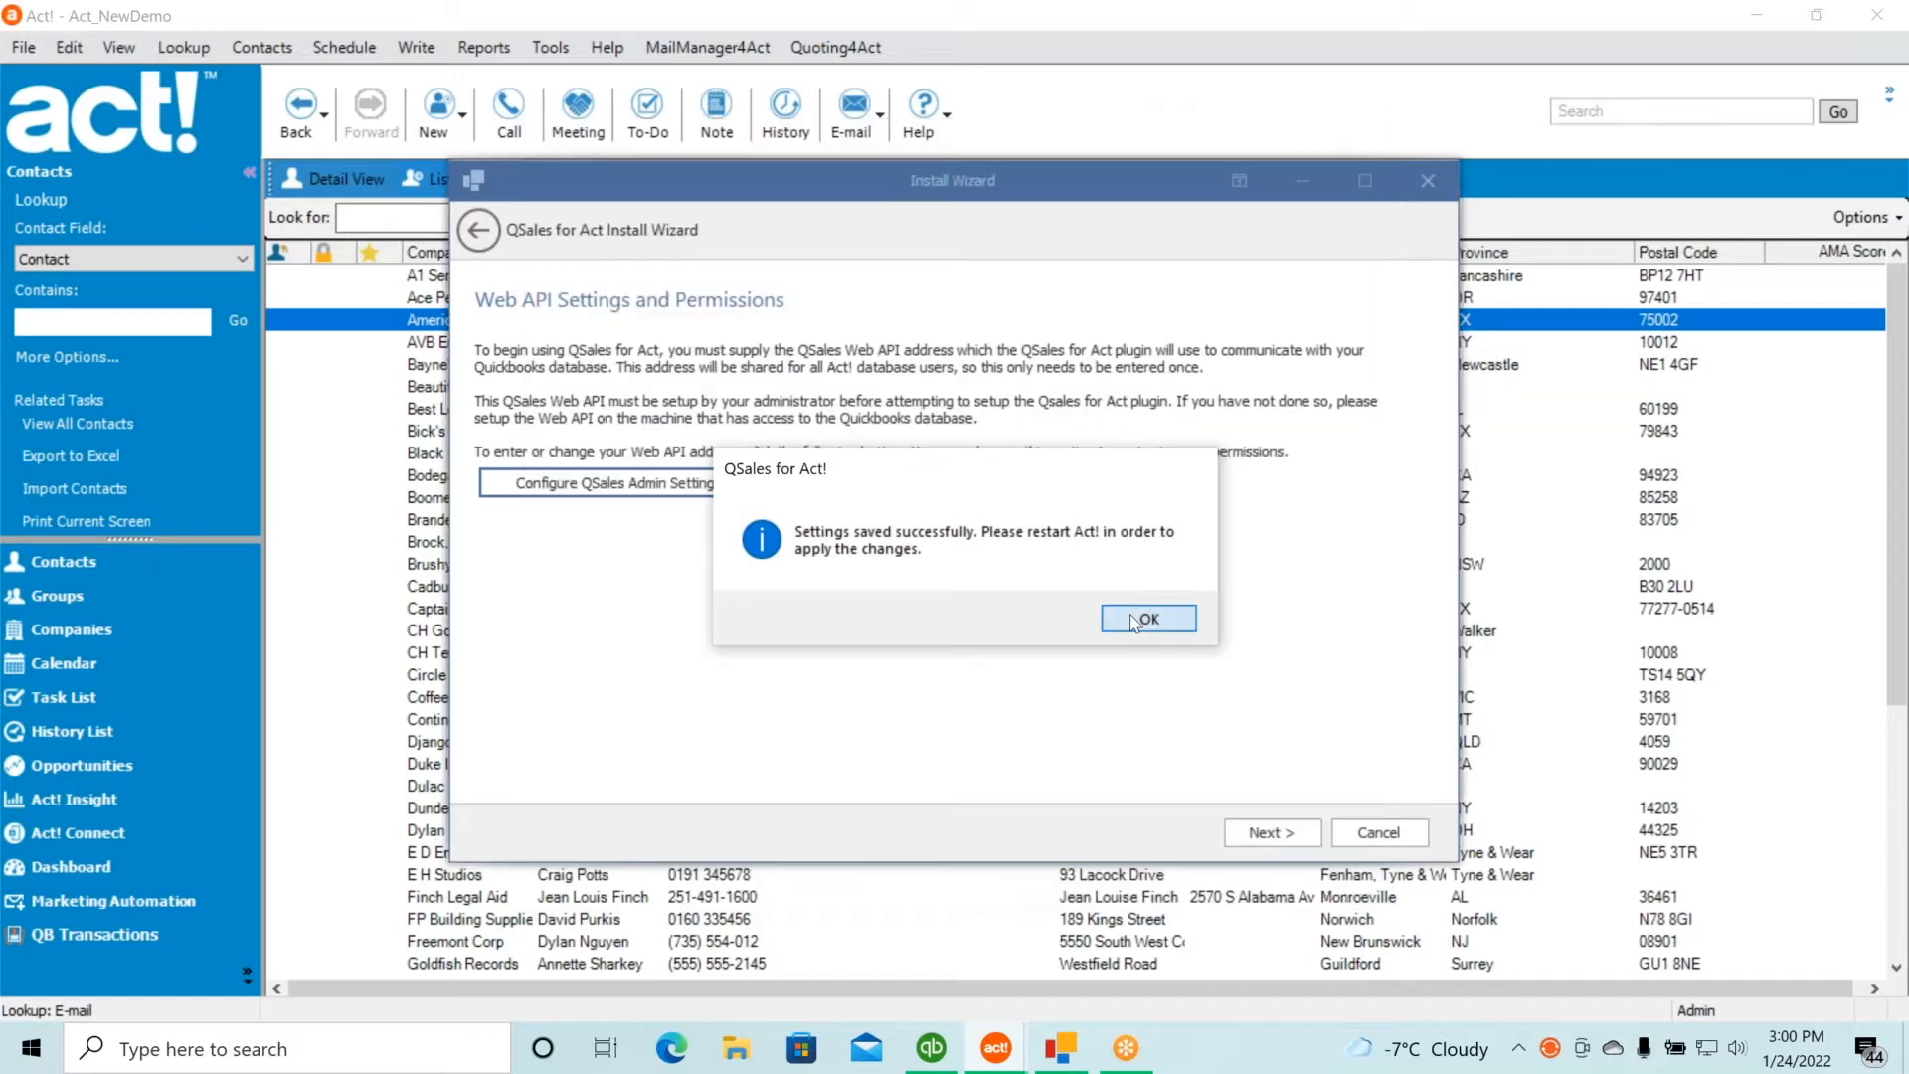
Continue the wizard and build the contact, company, custom table, opportunity and 4 / 5 year totals fields
left_click(1276, 834)
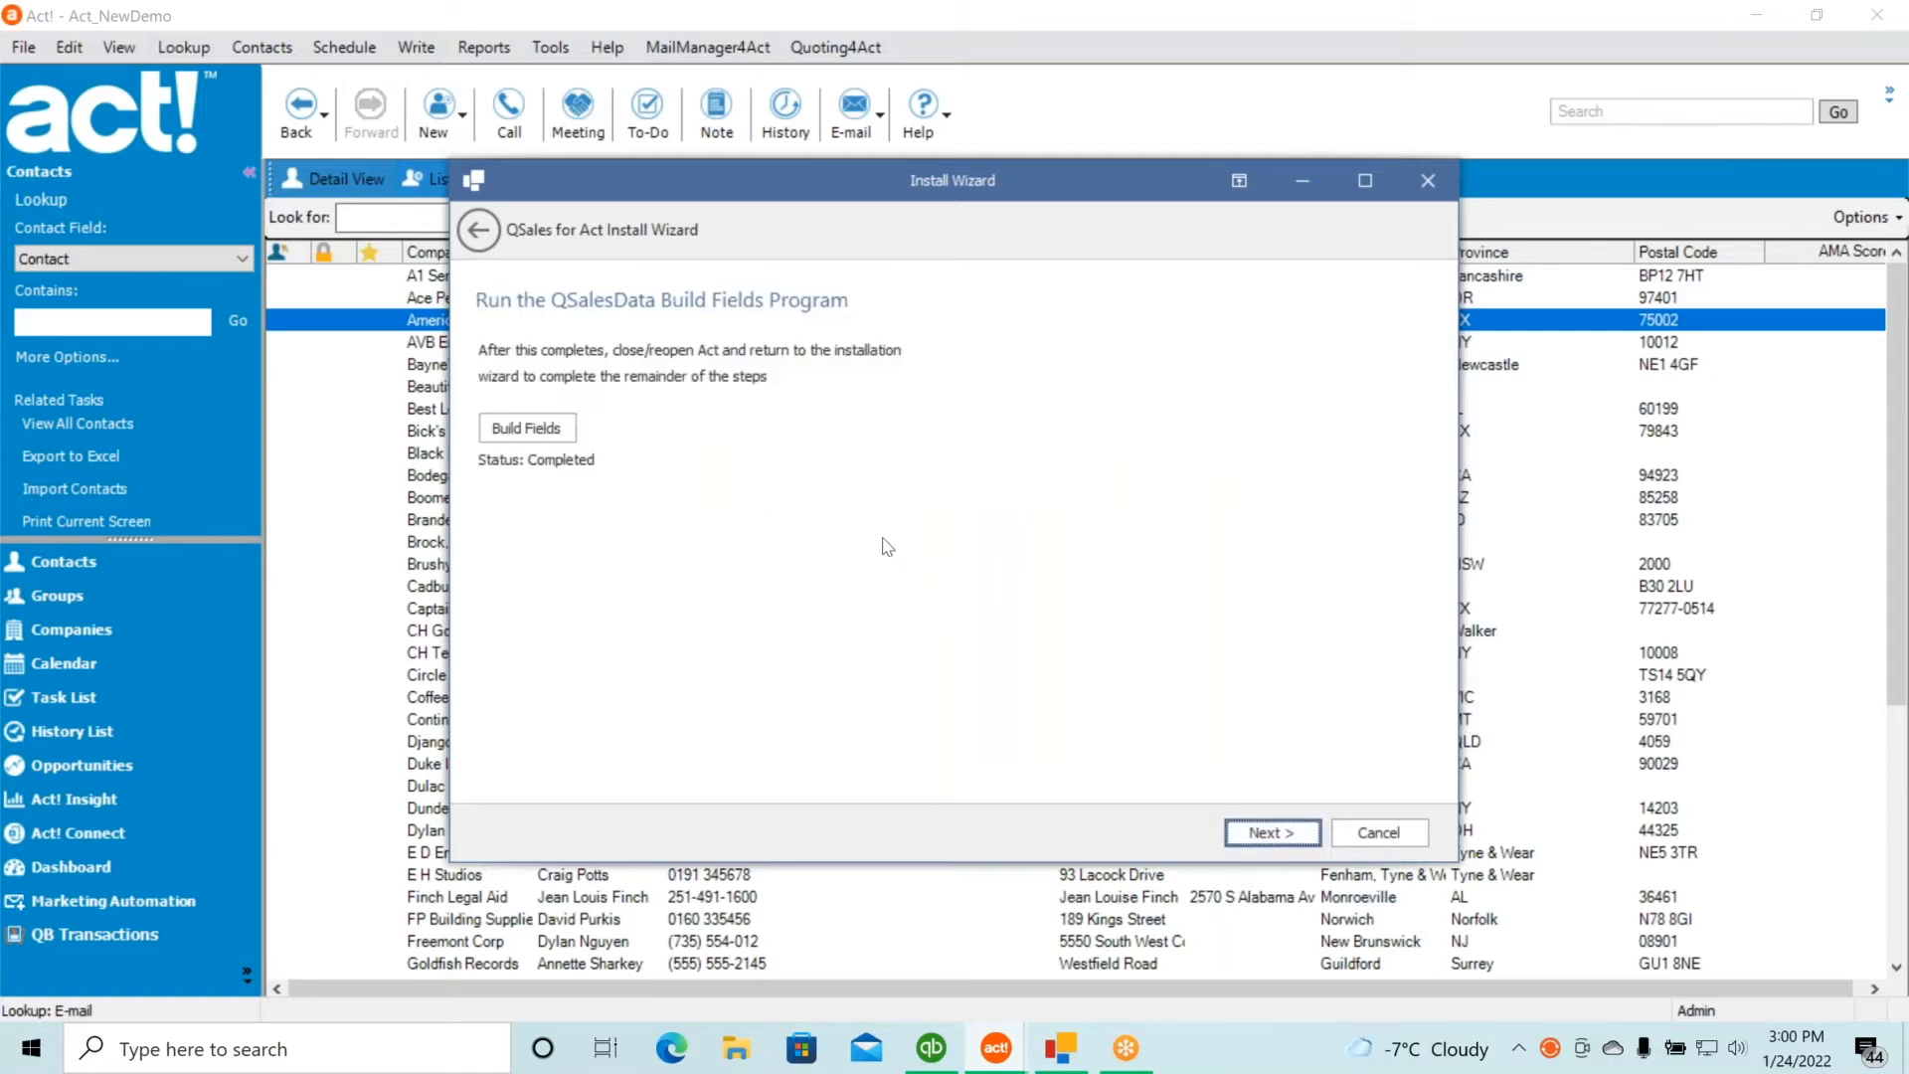
left_click(527, 429)
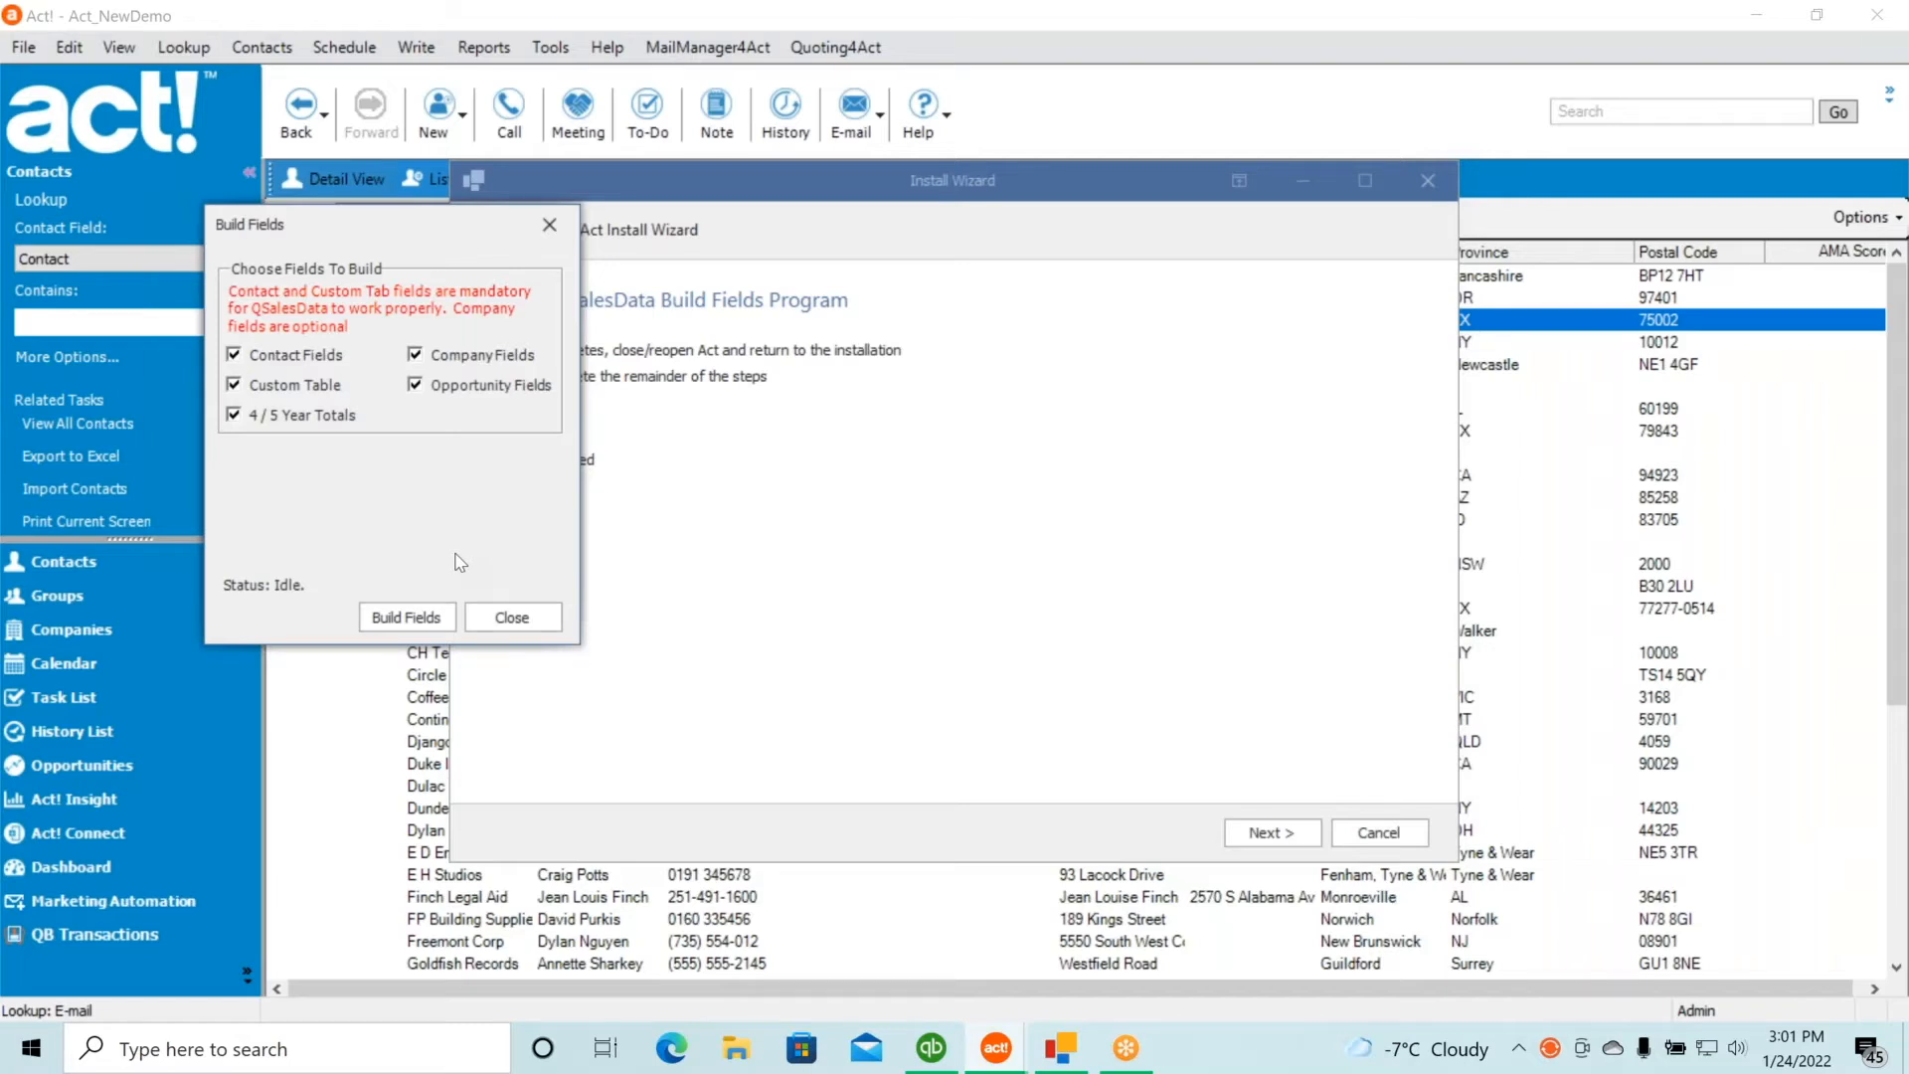
left_click(403, 623)
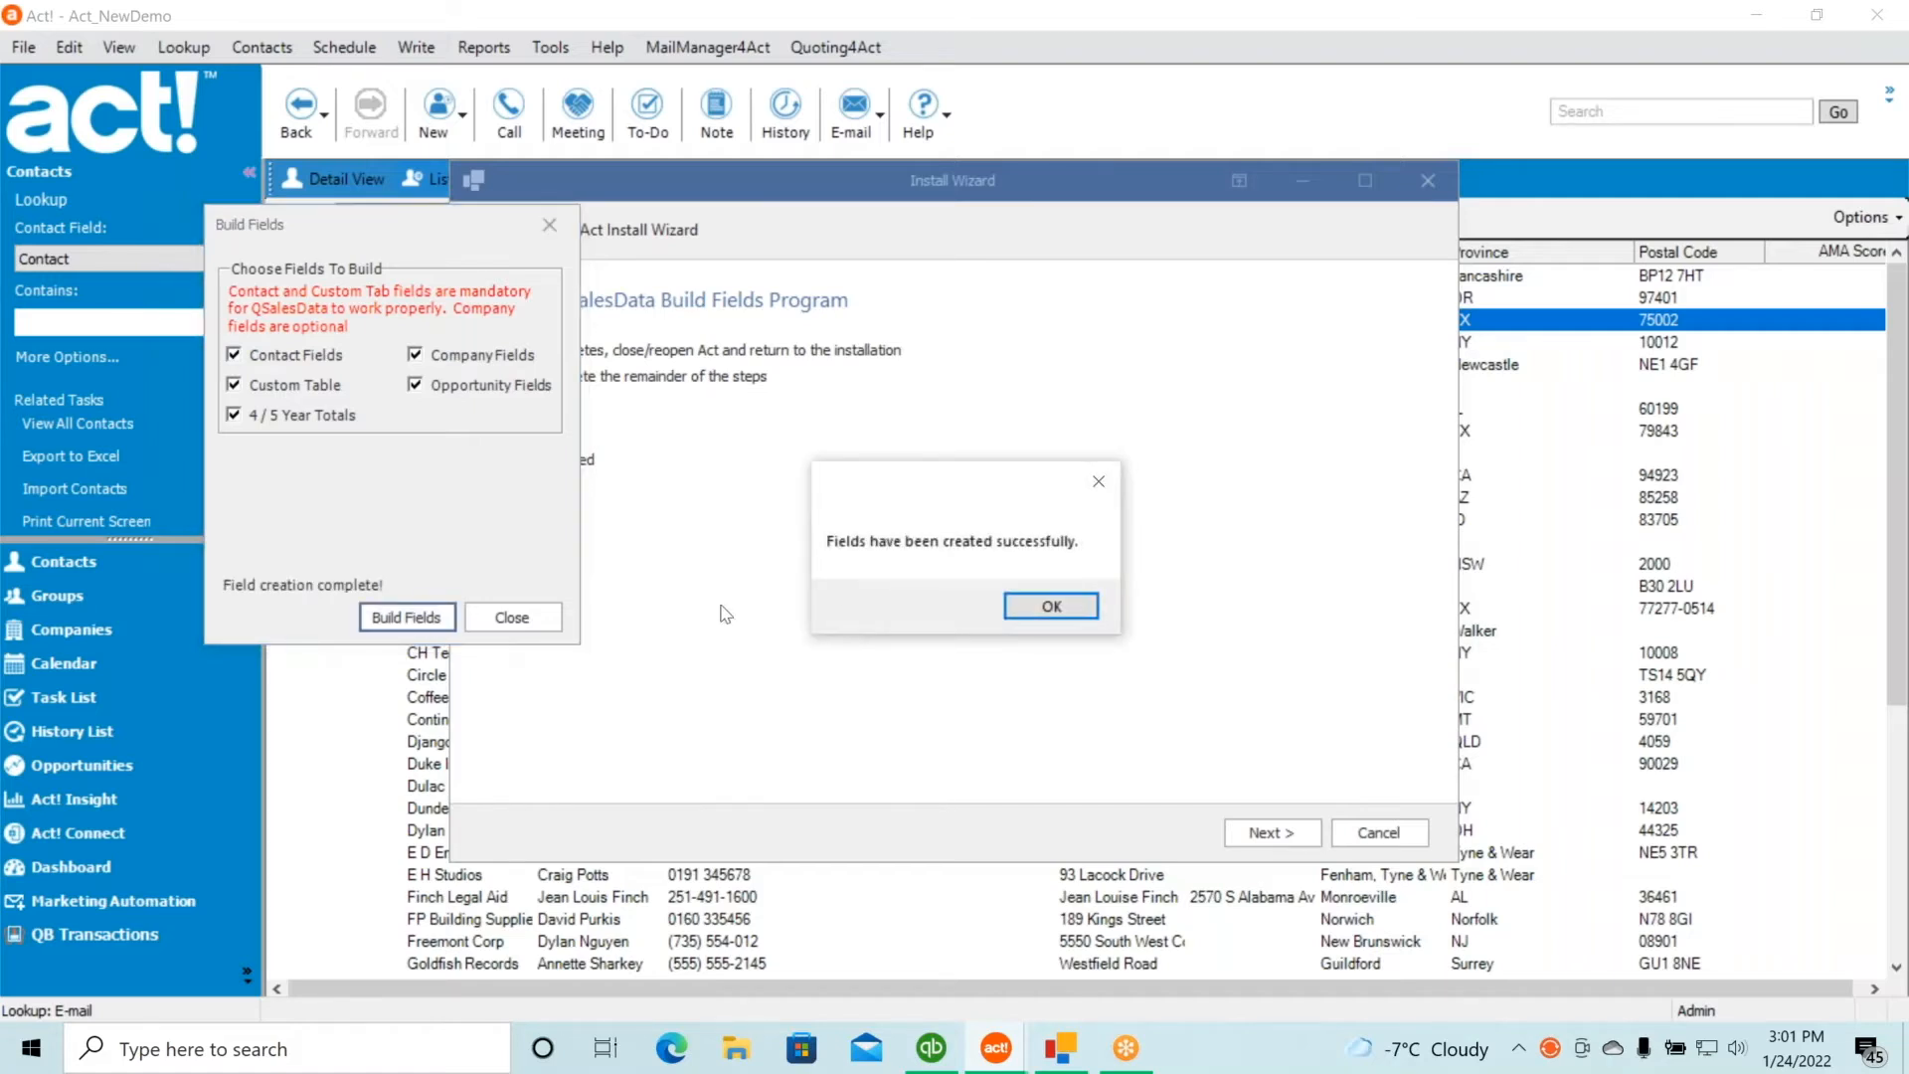
left_click(1049, 606)
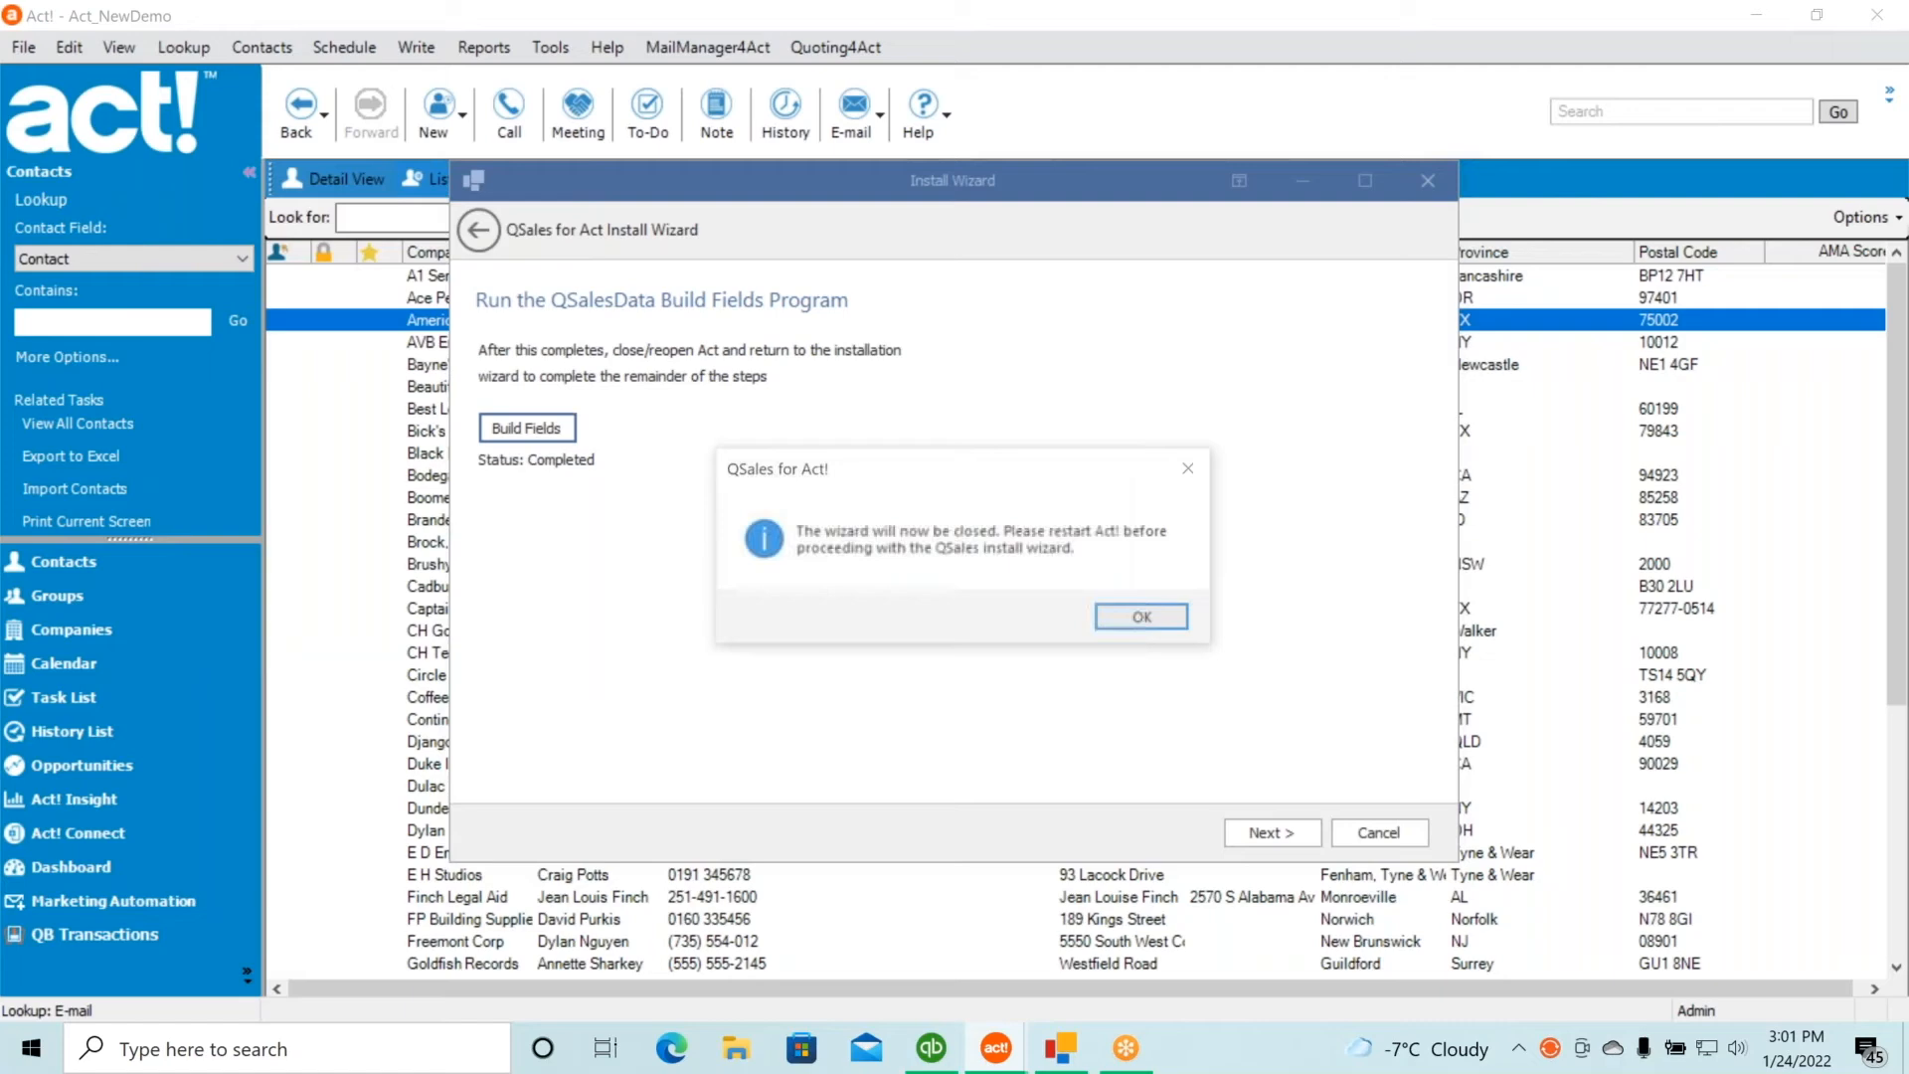
left_click(1145, 620)
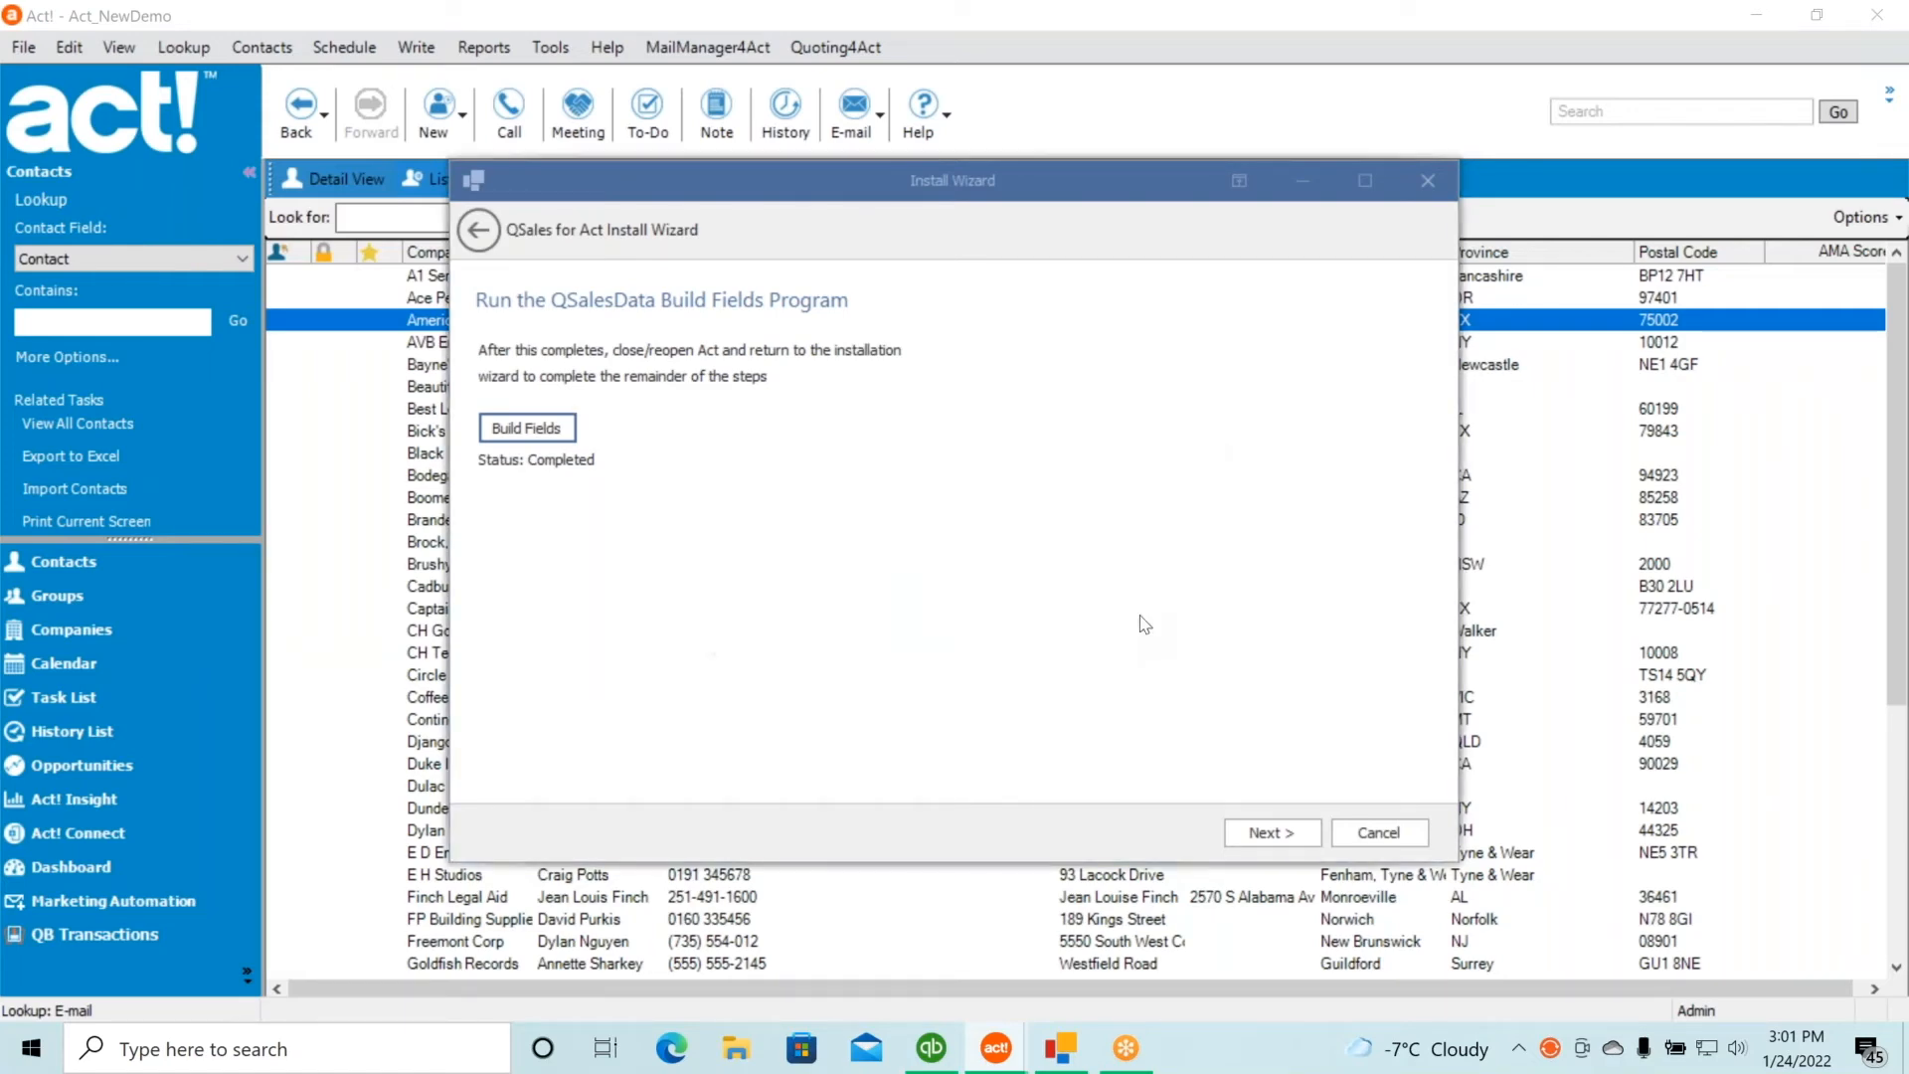
Restart the QSales for Act! Install Wizard and advance to the field mappings stage
left_click(550, 50)
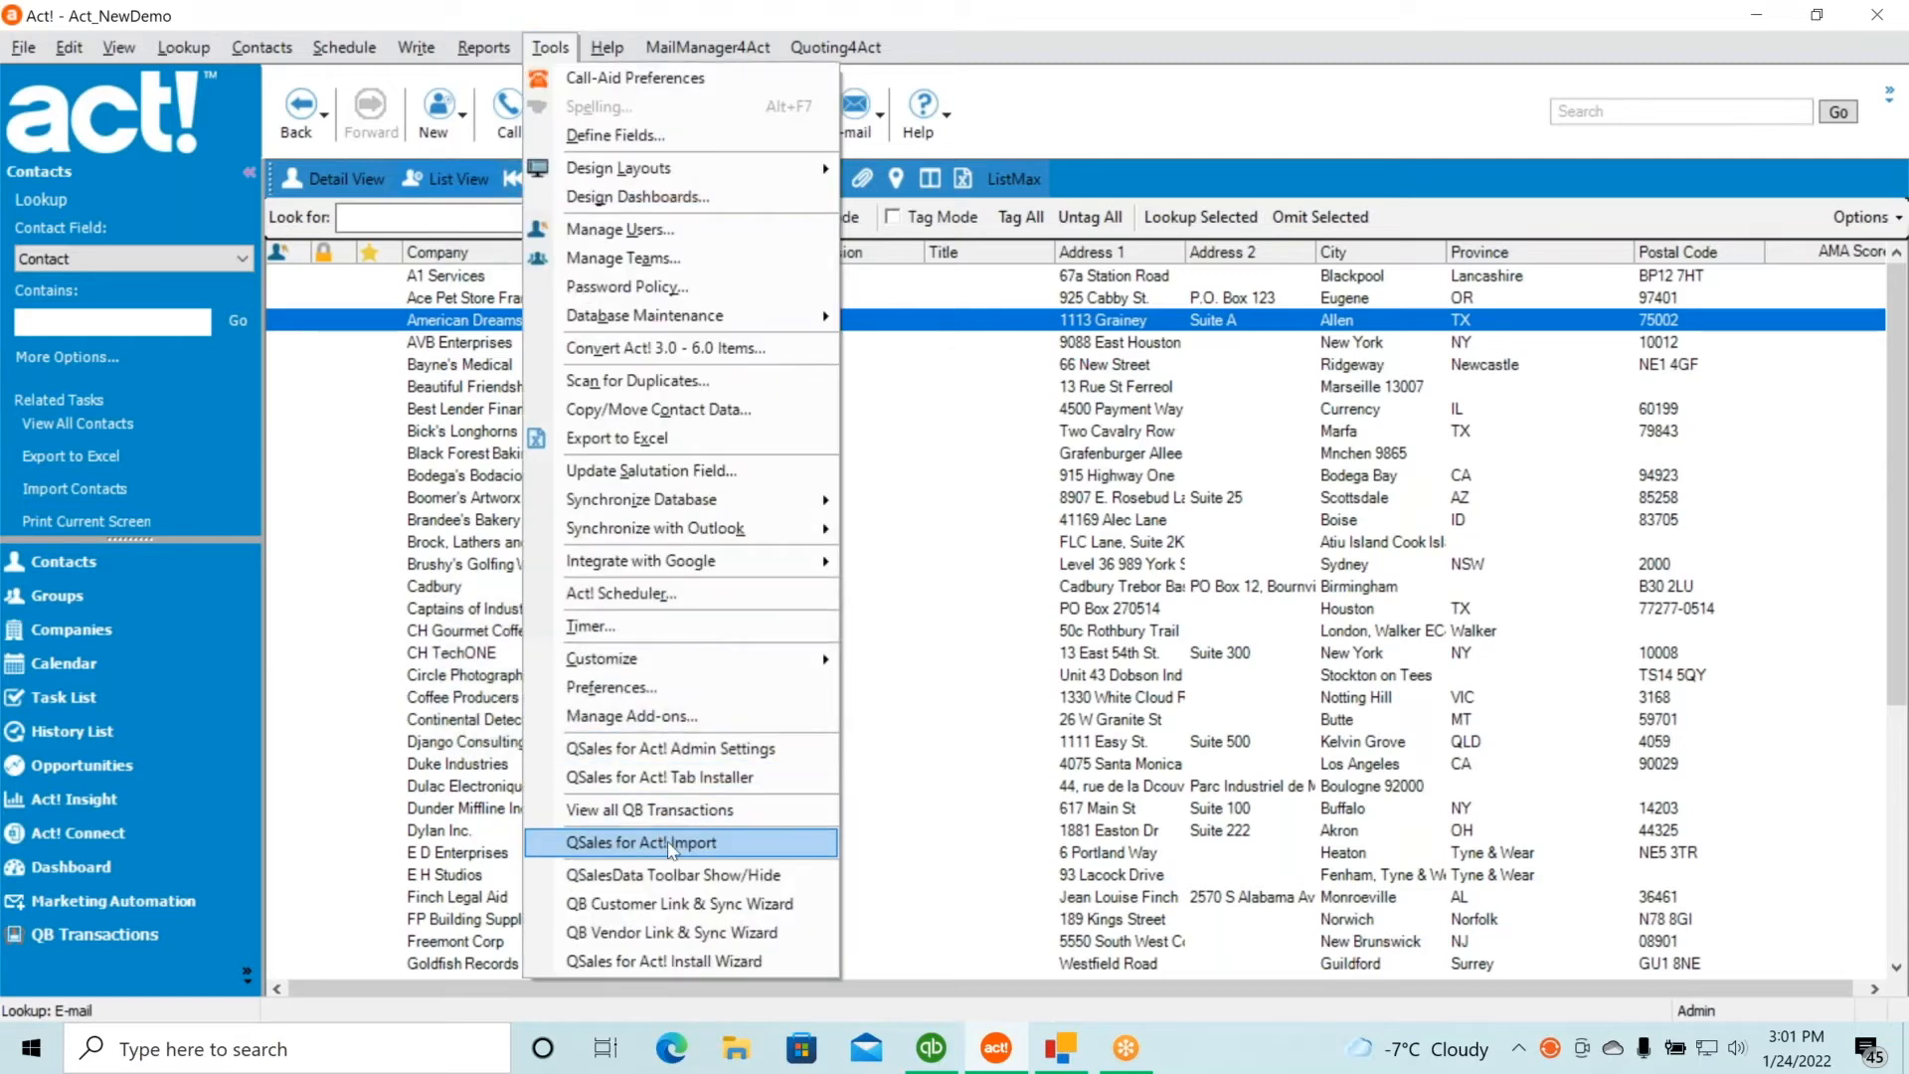
left_click(671, 960)
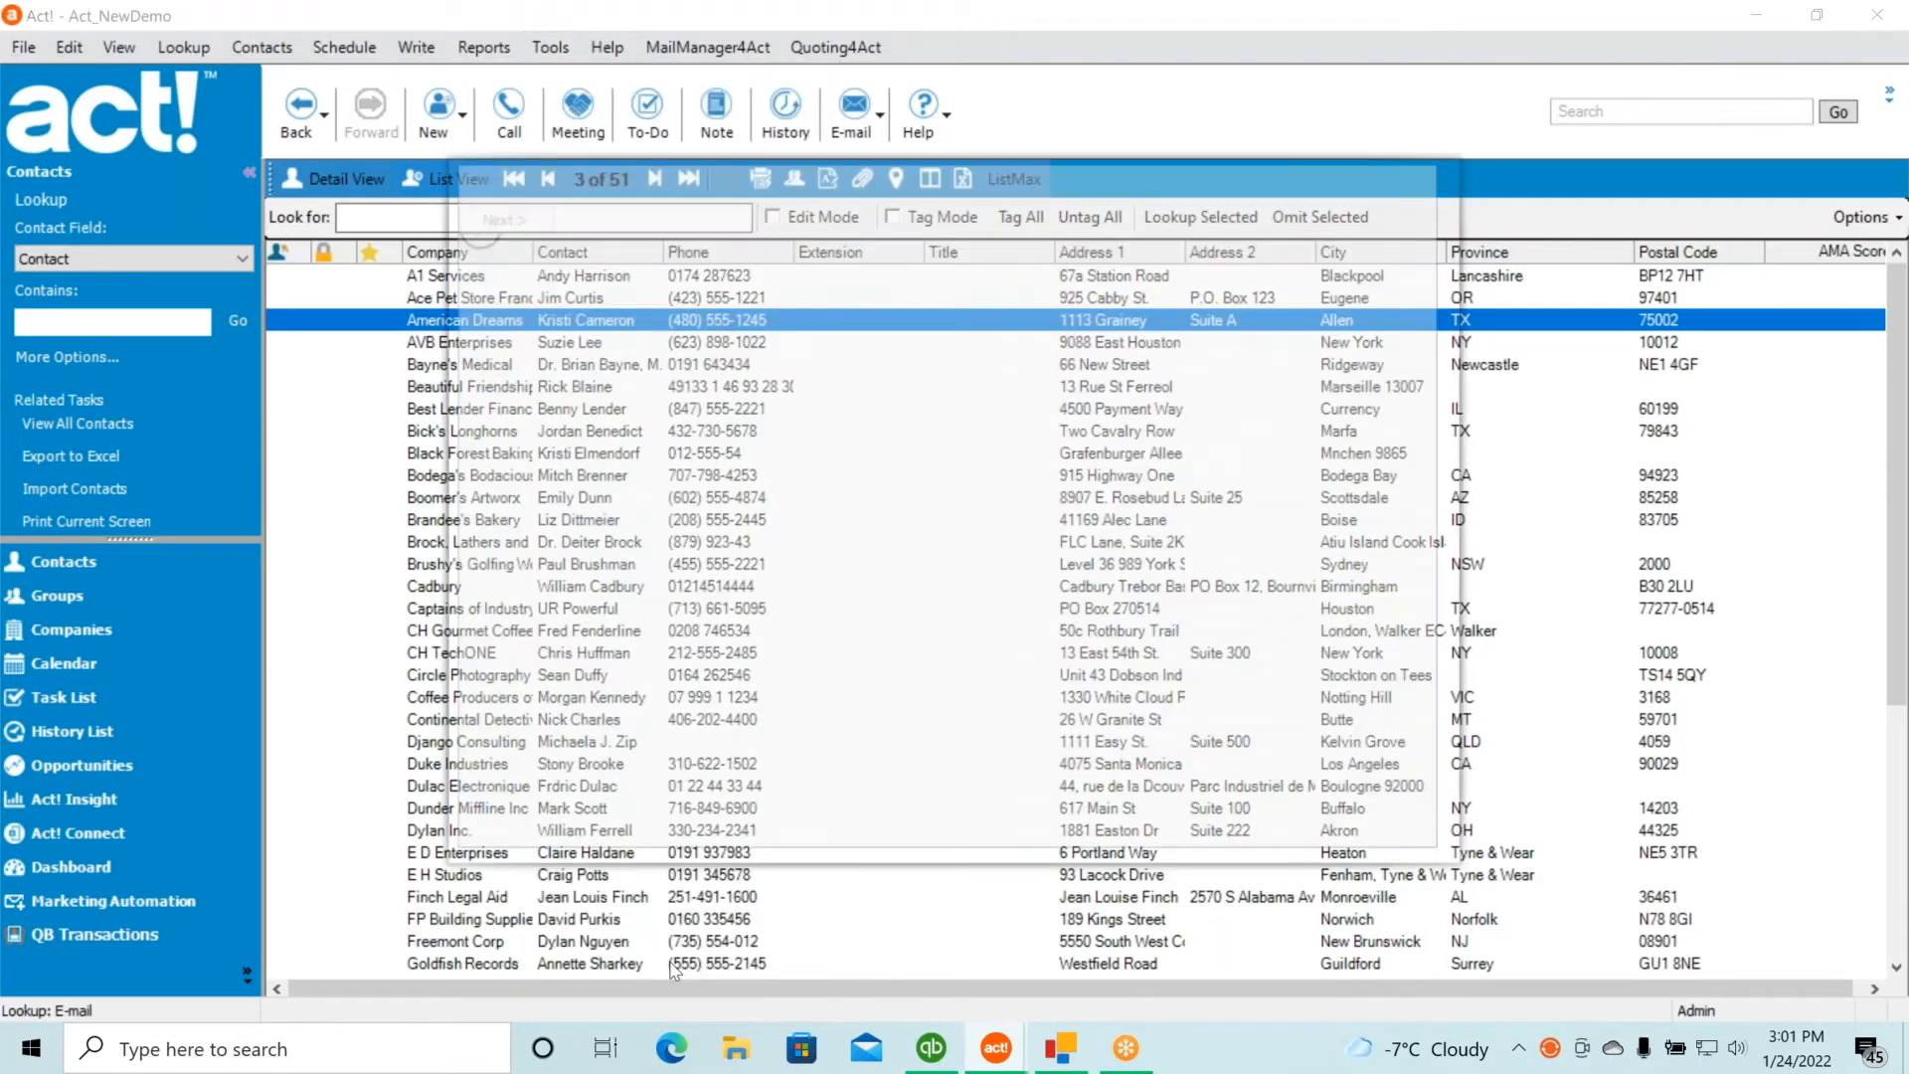
left_click(1268, 837)
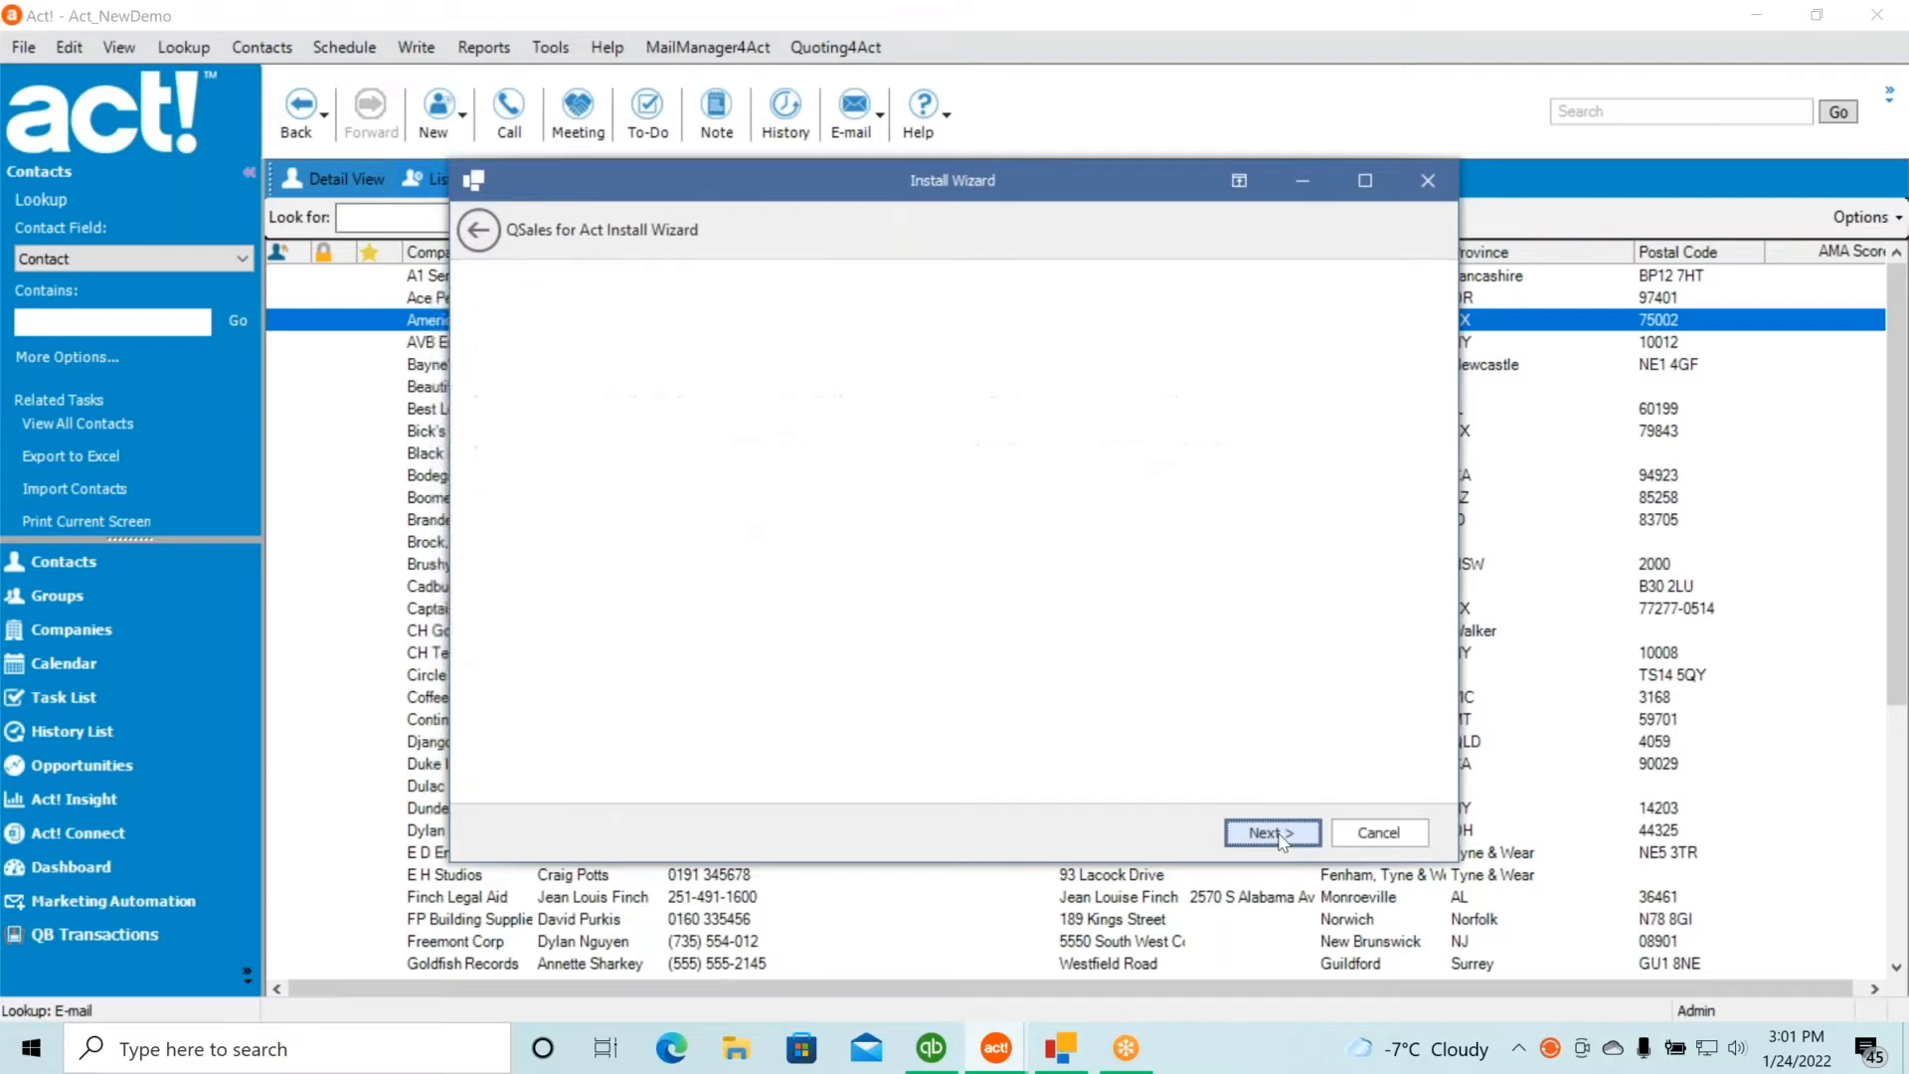
left_click(1273, 834)
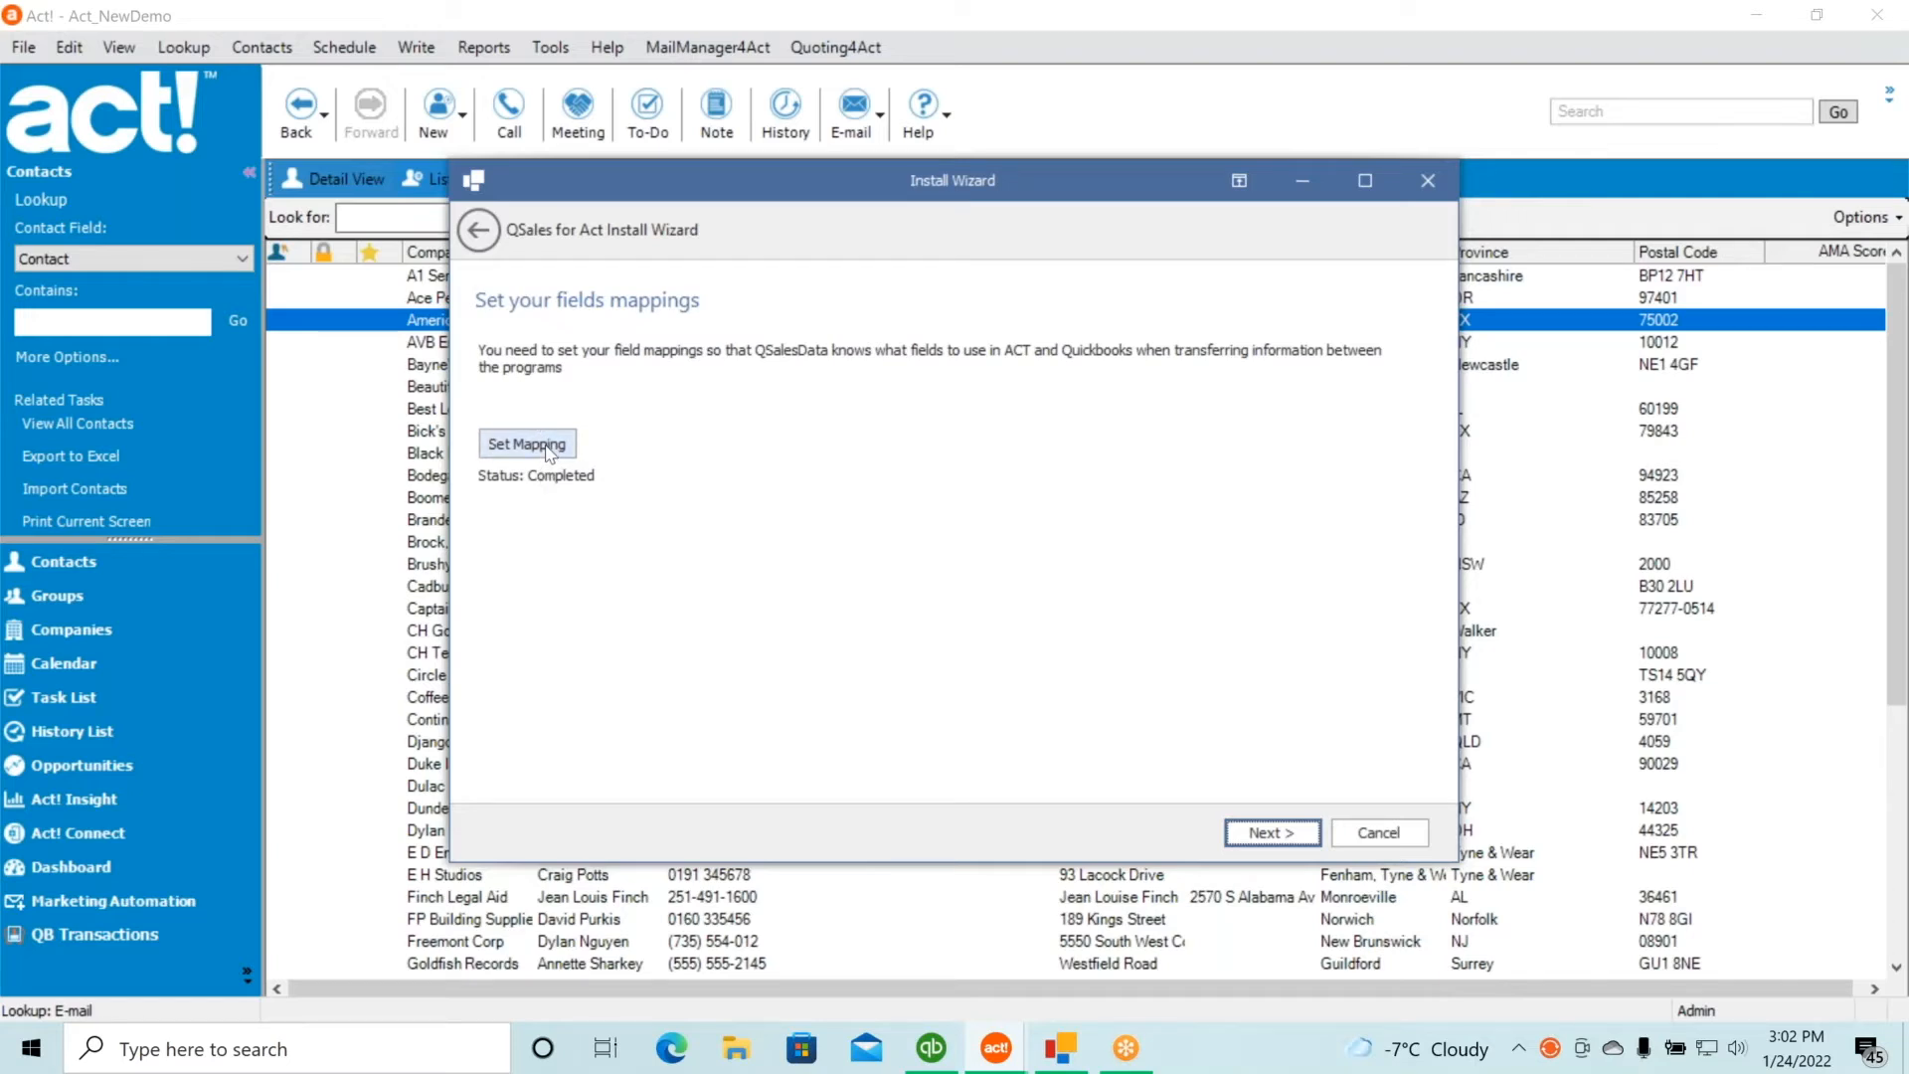
Review the QuickBooks-to-Act field mapping, reset it to the defaults and close the mapping settings
left_click(545, 448)
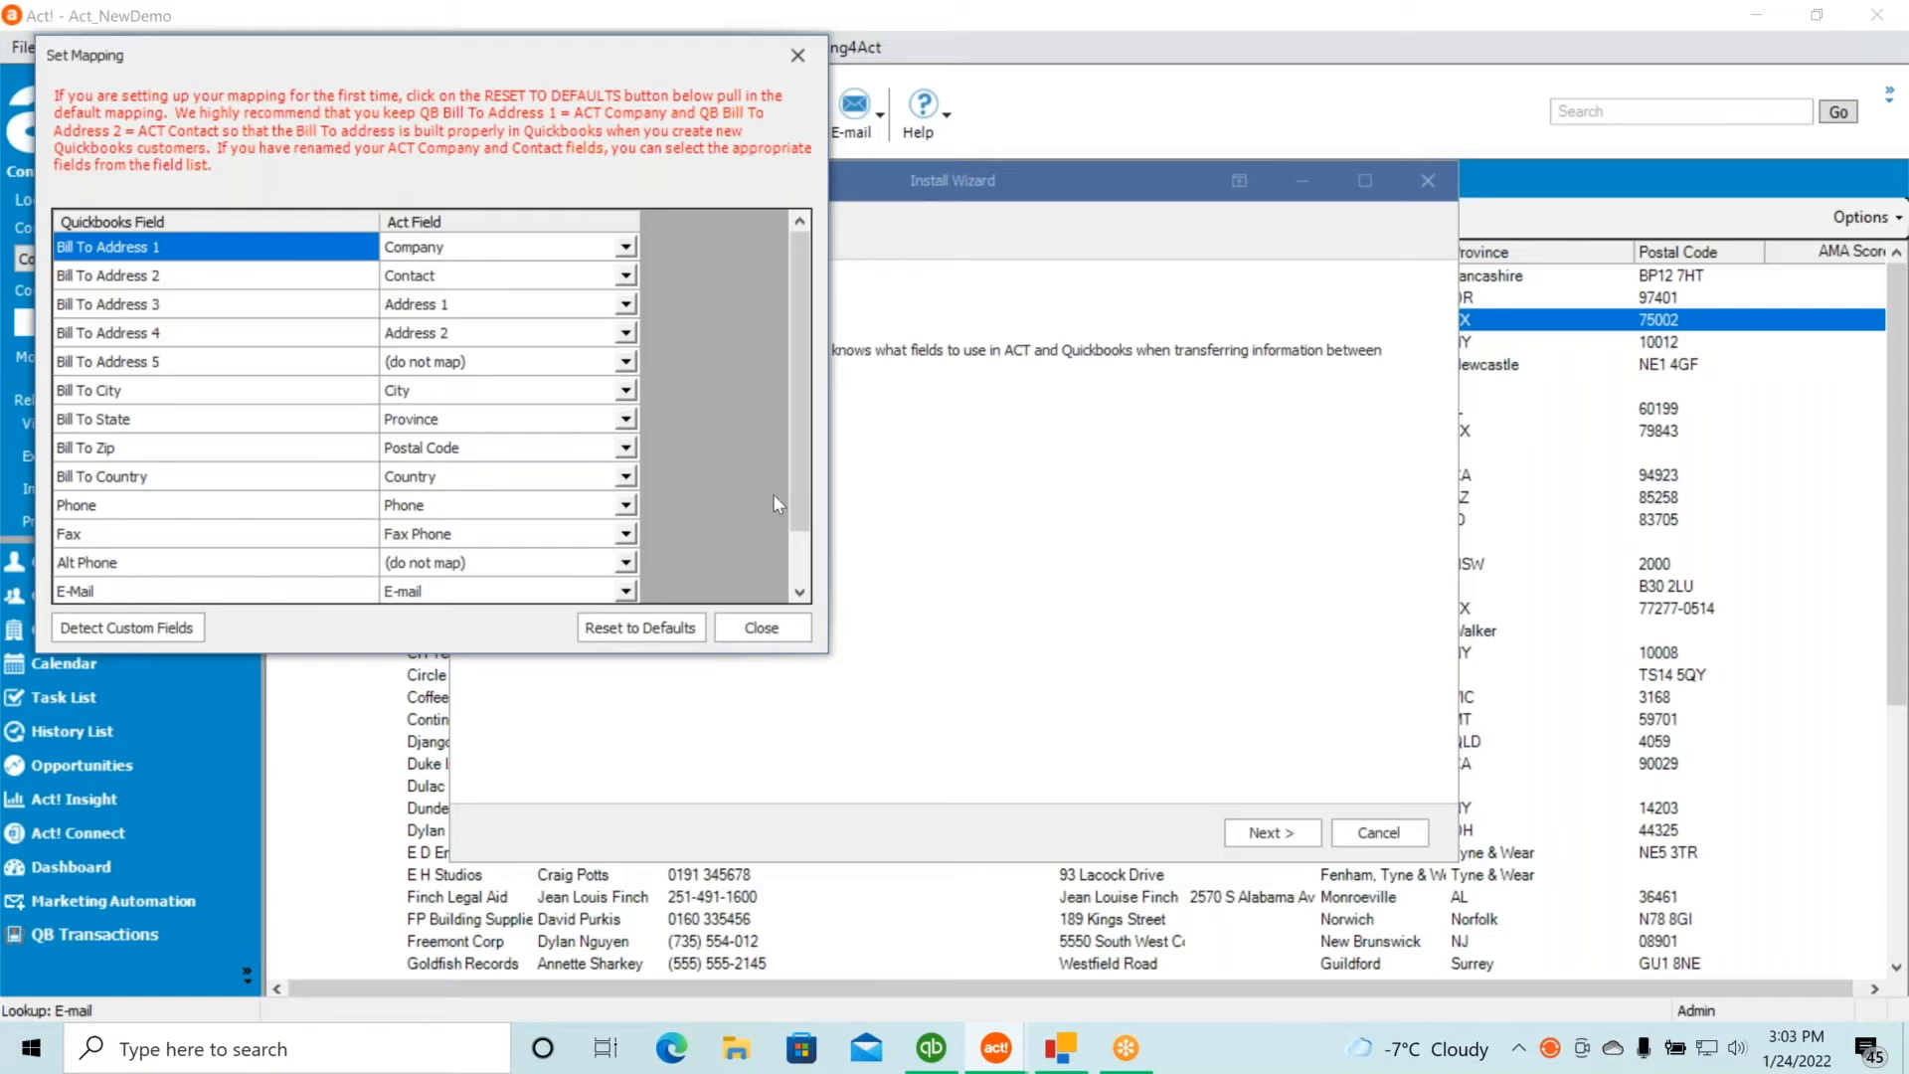
left_click(800, 592)
double_click(799, 592)
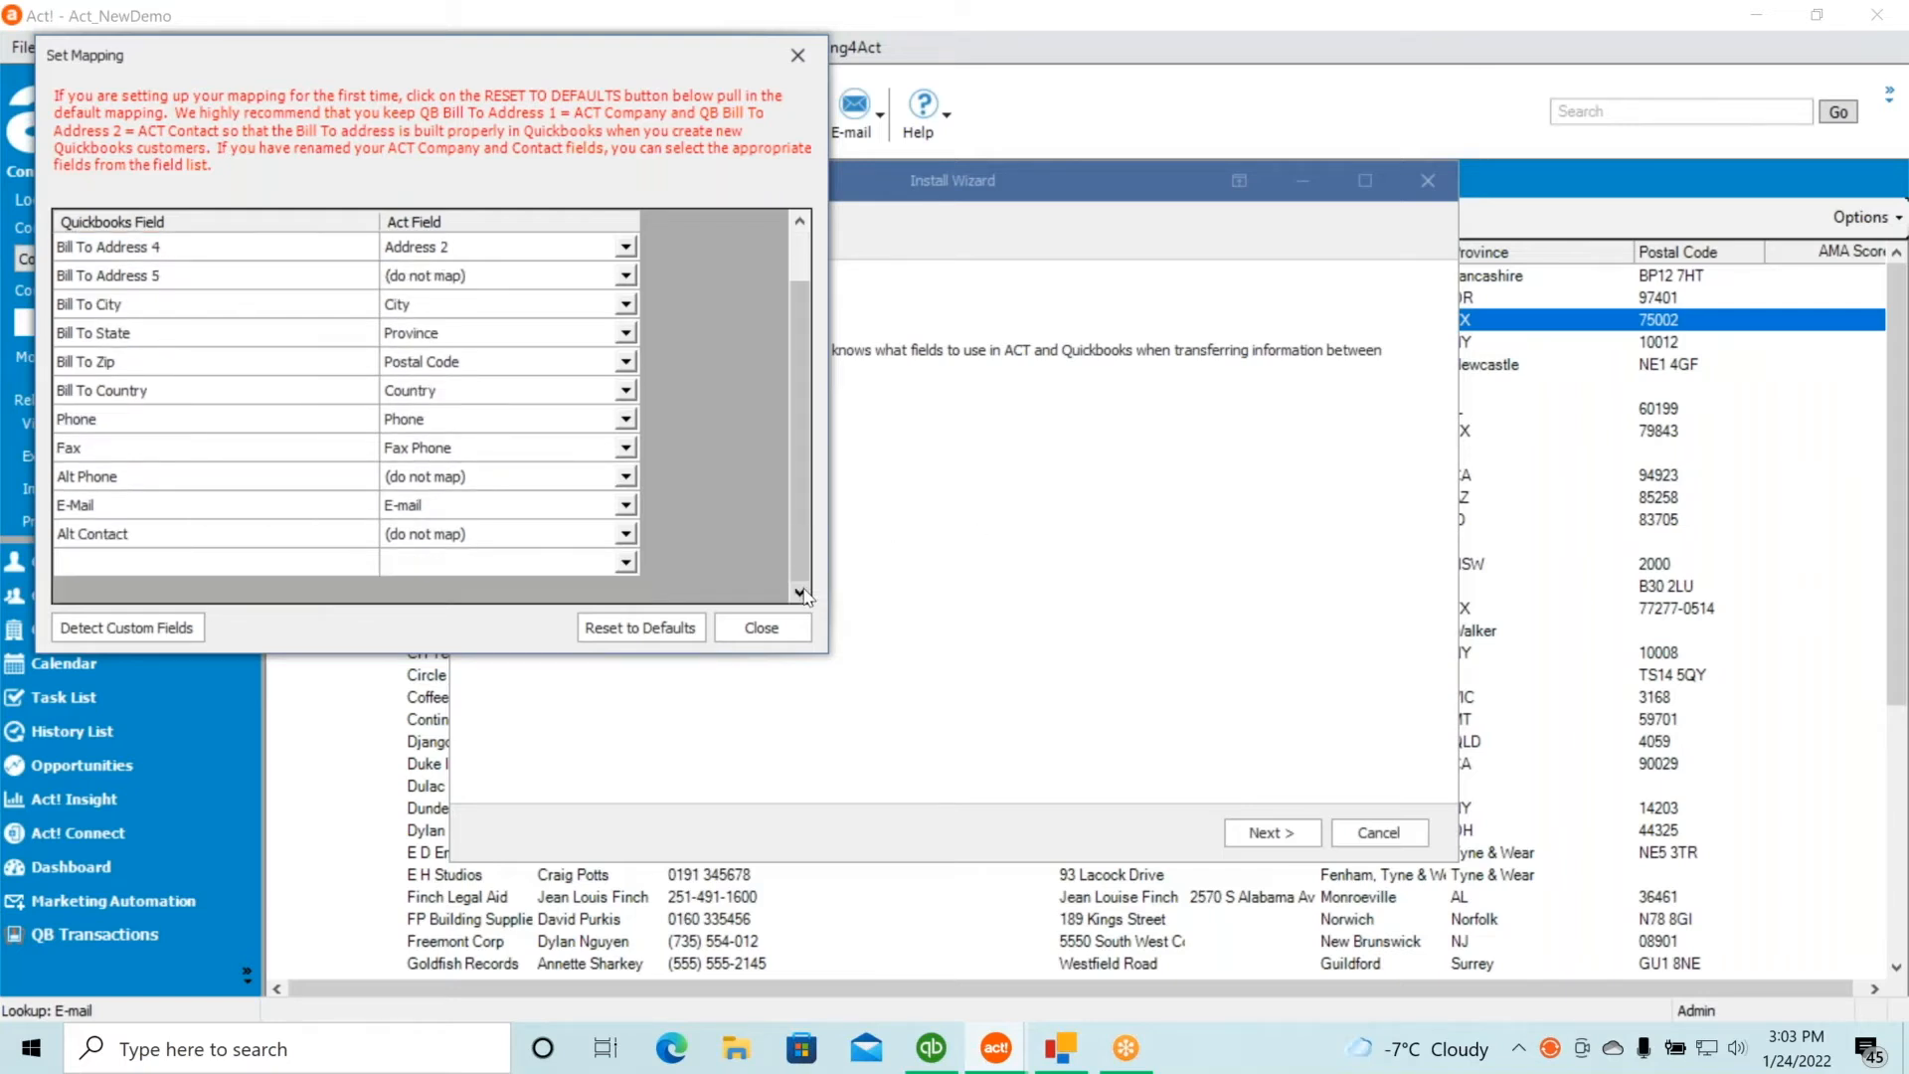
left_click(805, 252)
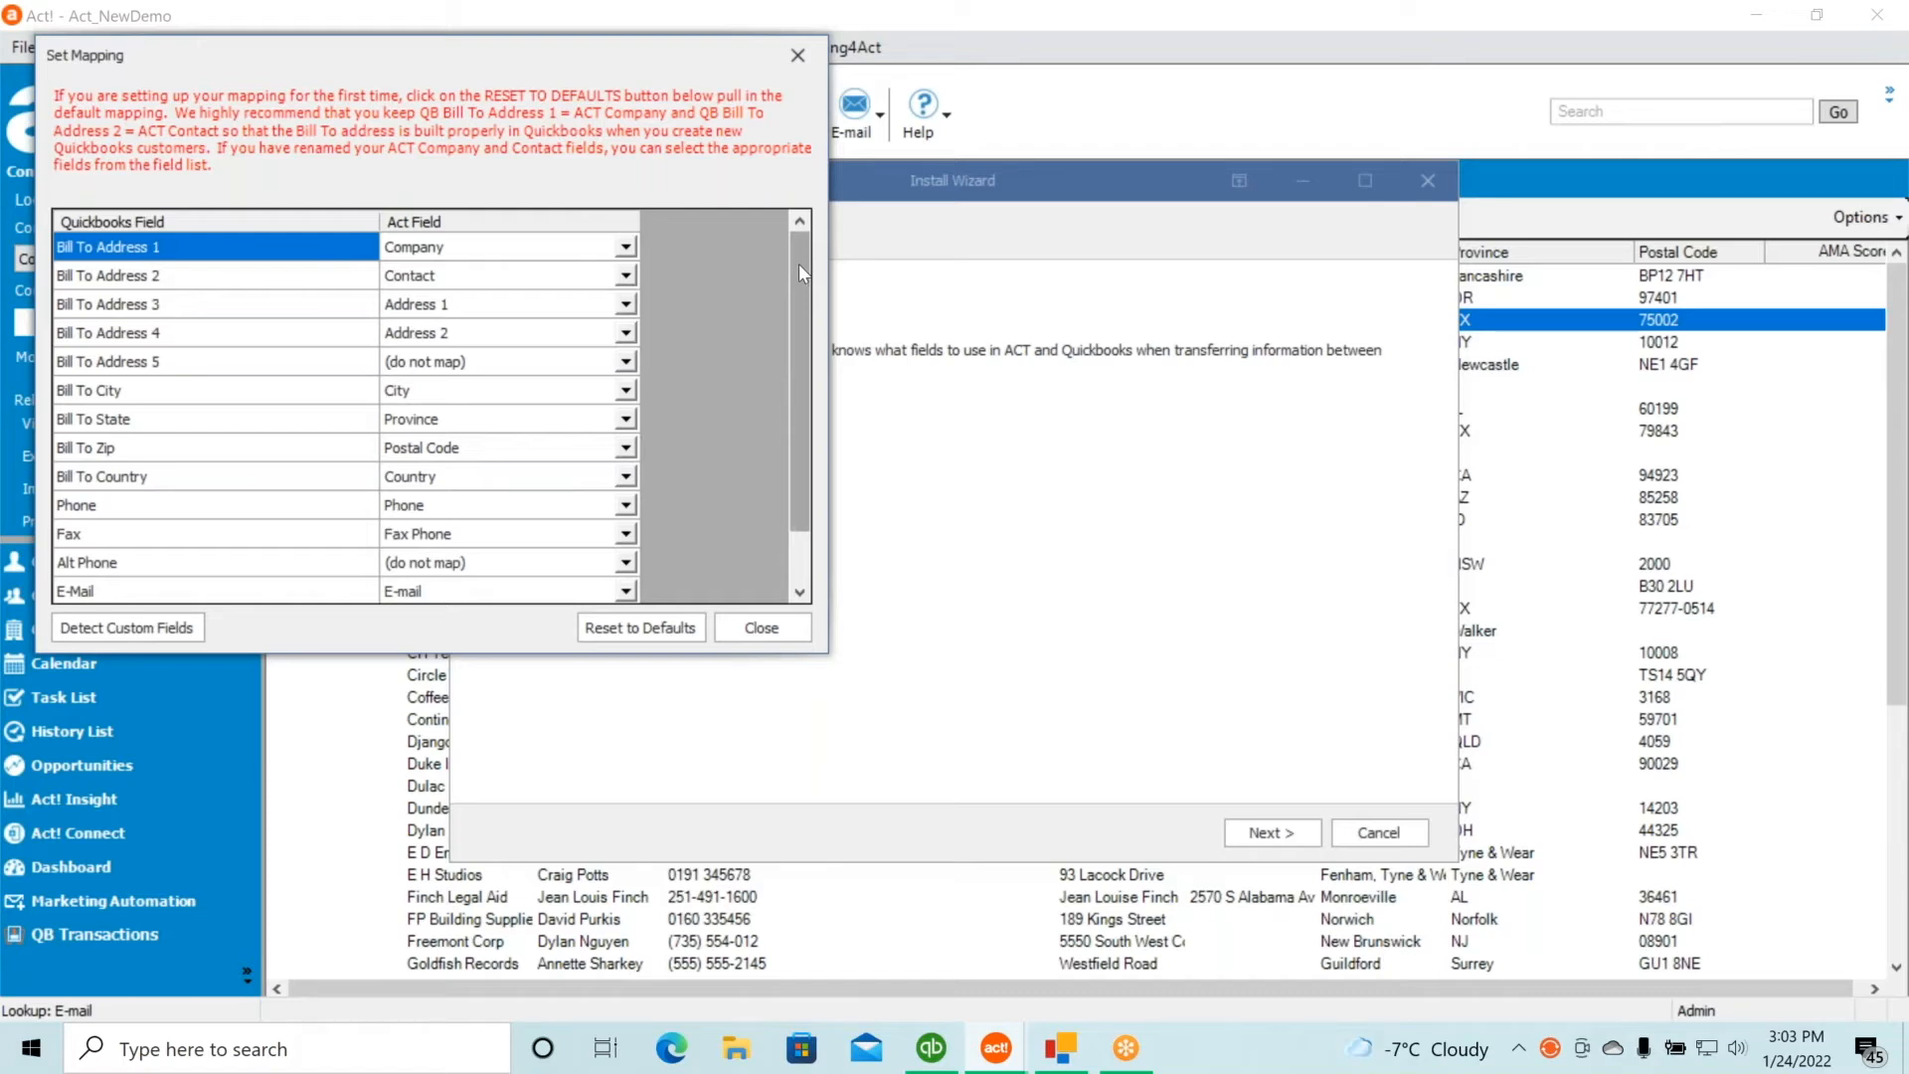
left_click(656, 638)
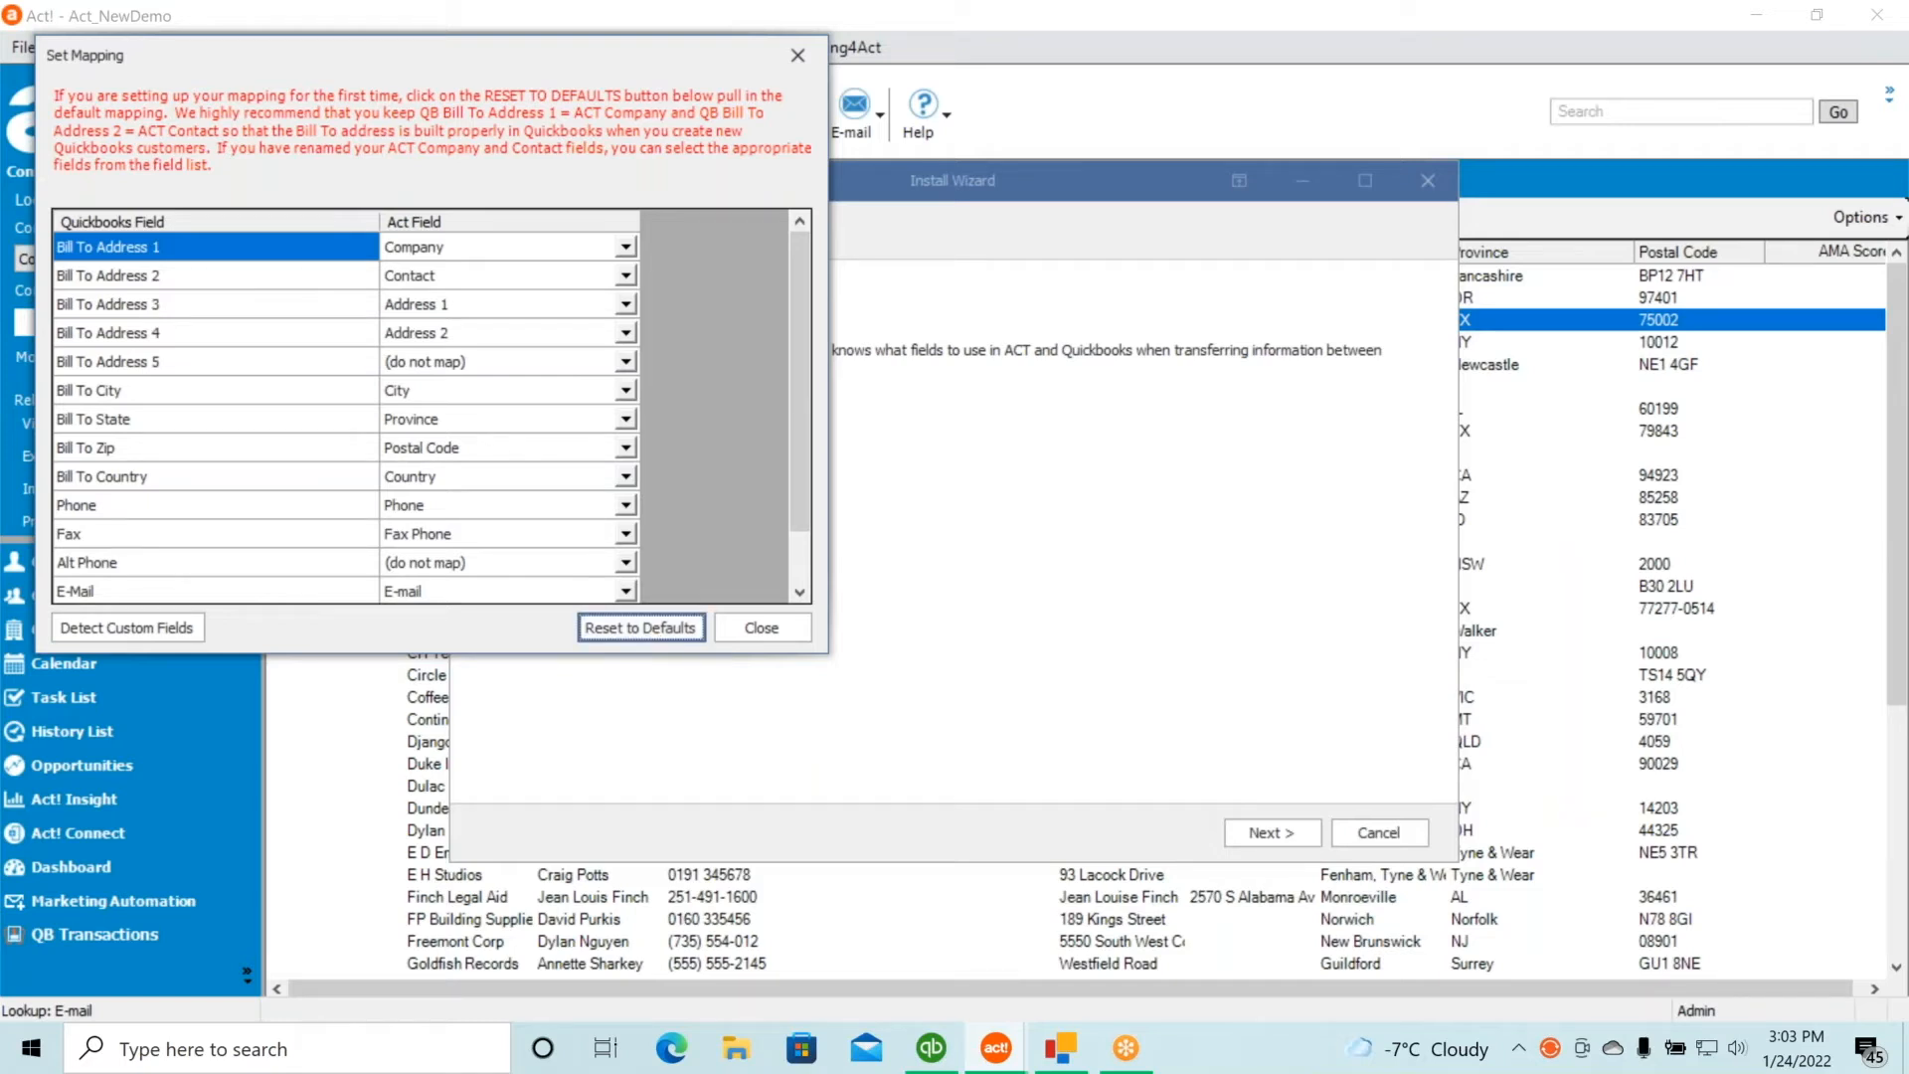
left_click_drag(801, 395, 805, 465)
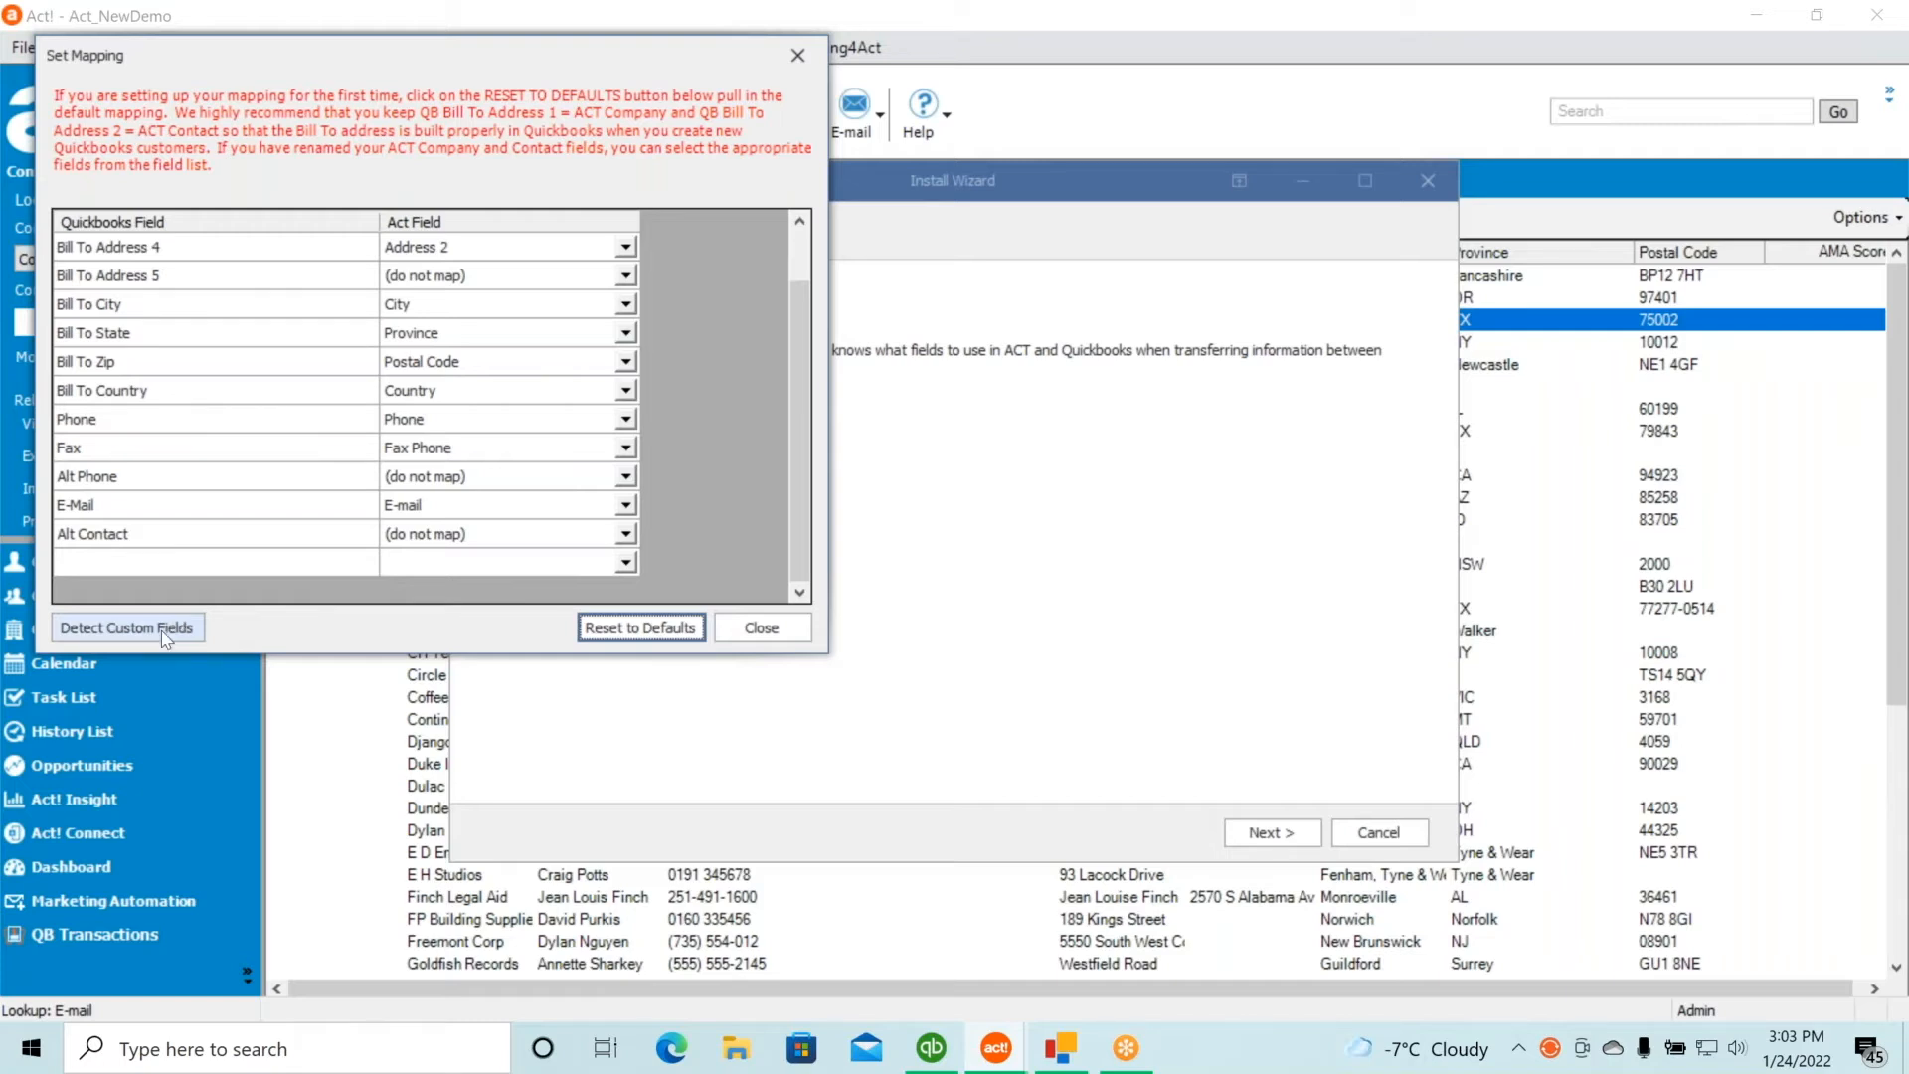
left_click(782, 630)
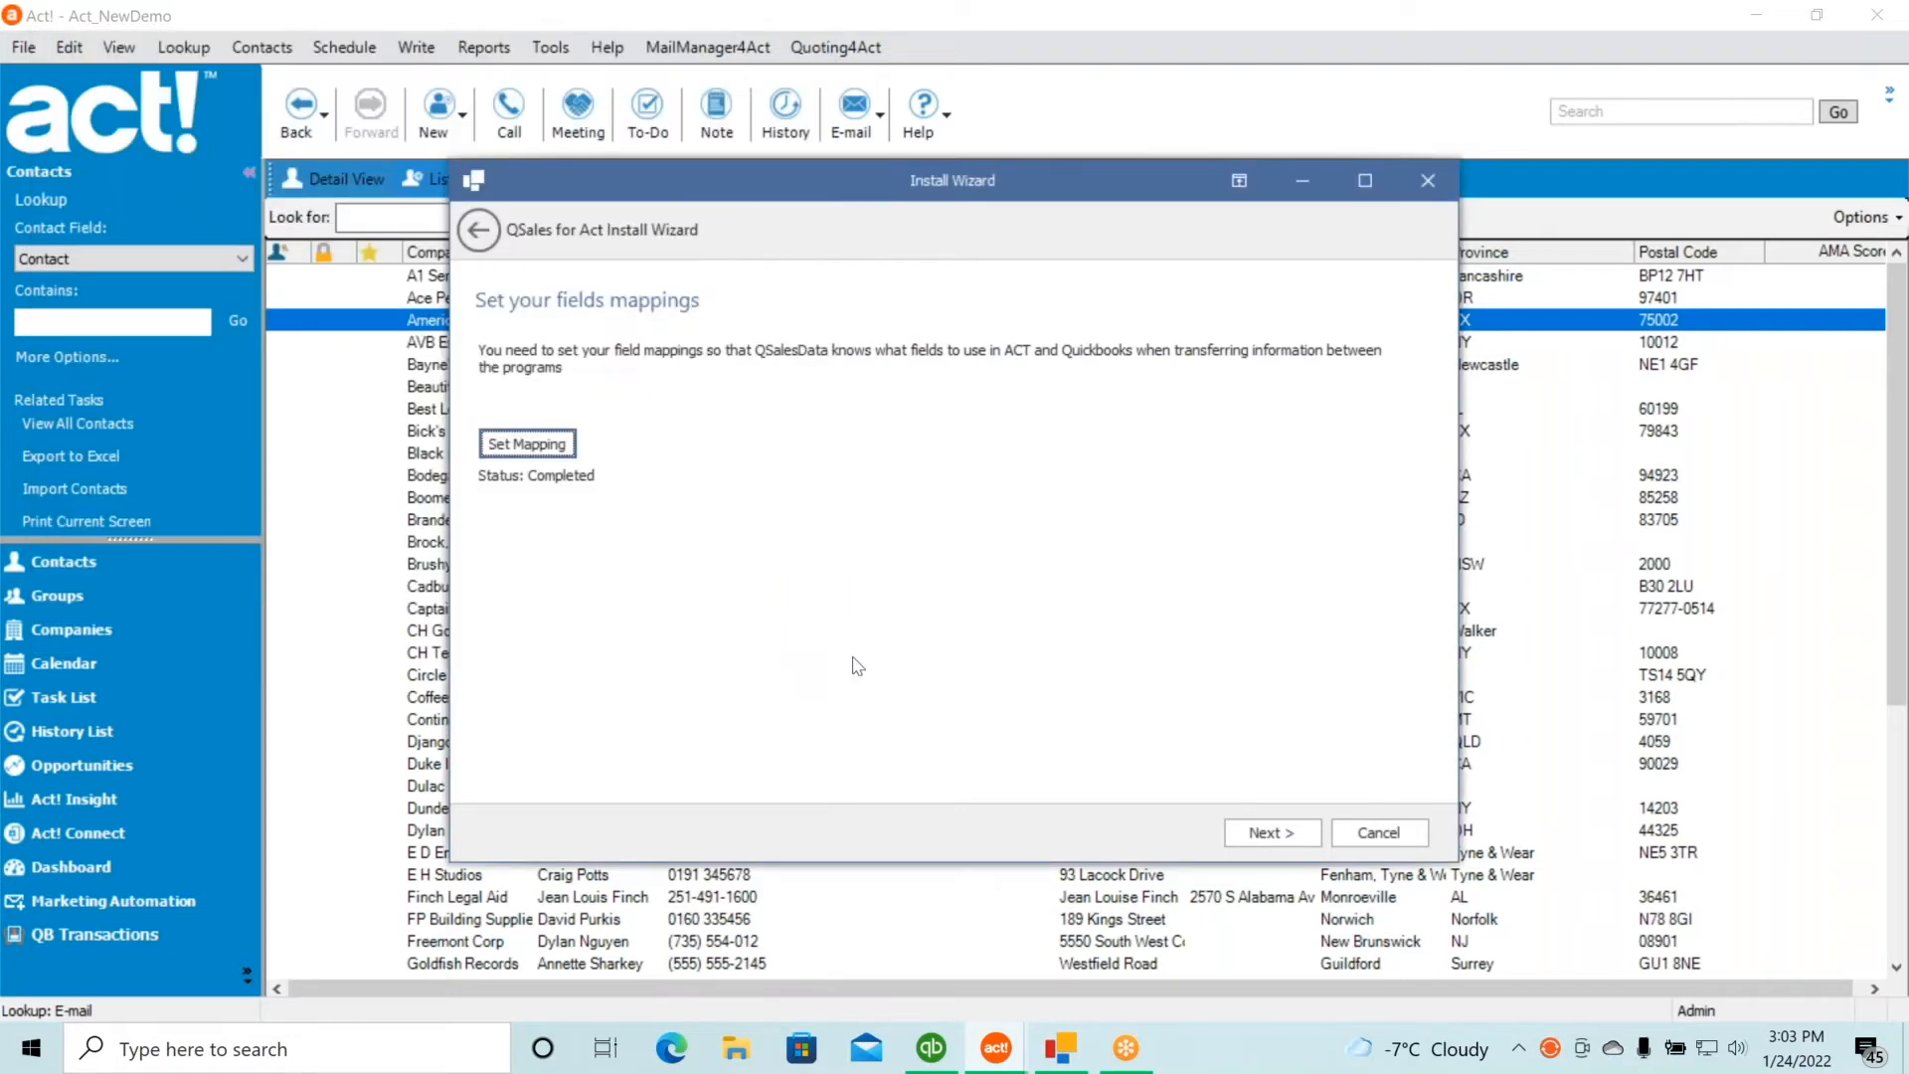
Continue to the Tab Installer and install the QB Data tab into the layout file Basic Company Layout - 1024x768.aly
left_click(1290, 839)
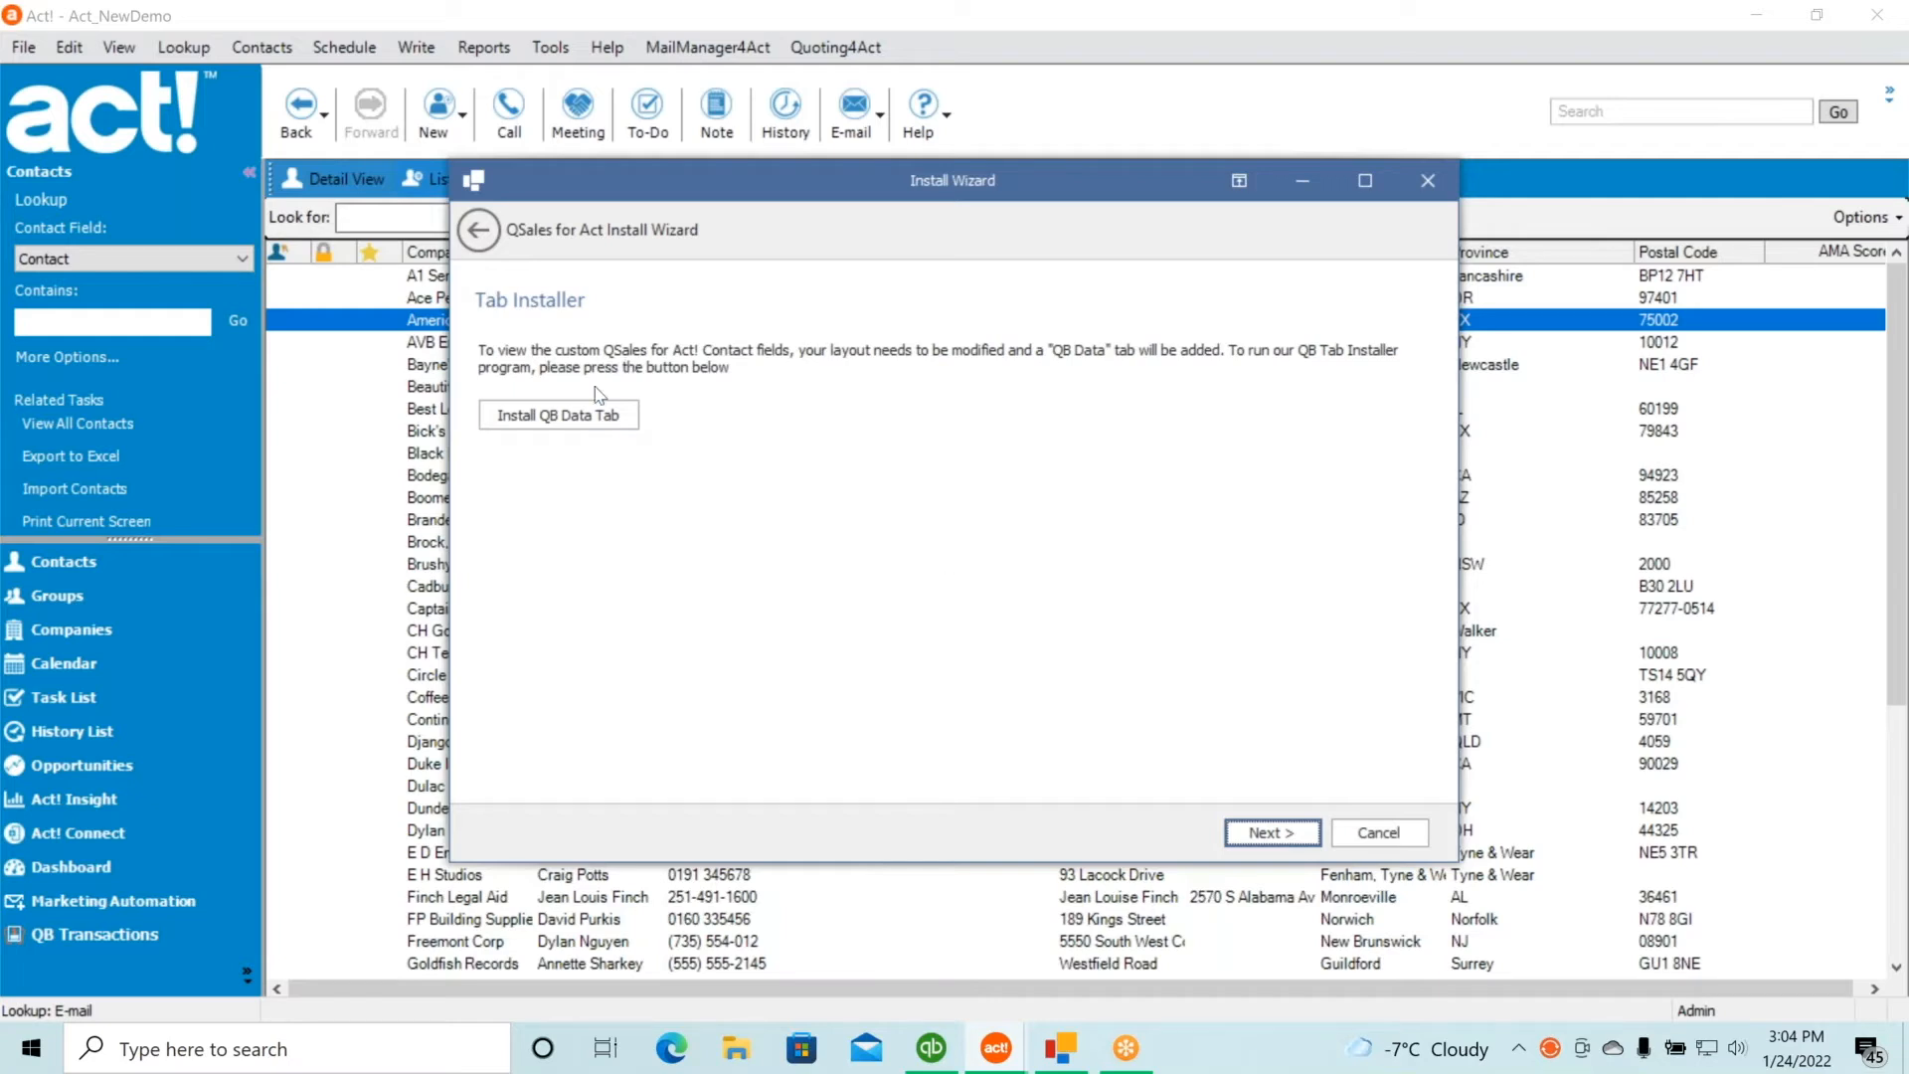
left_click(592, 422)
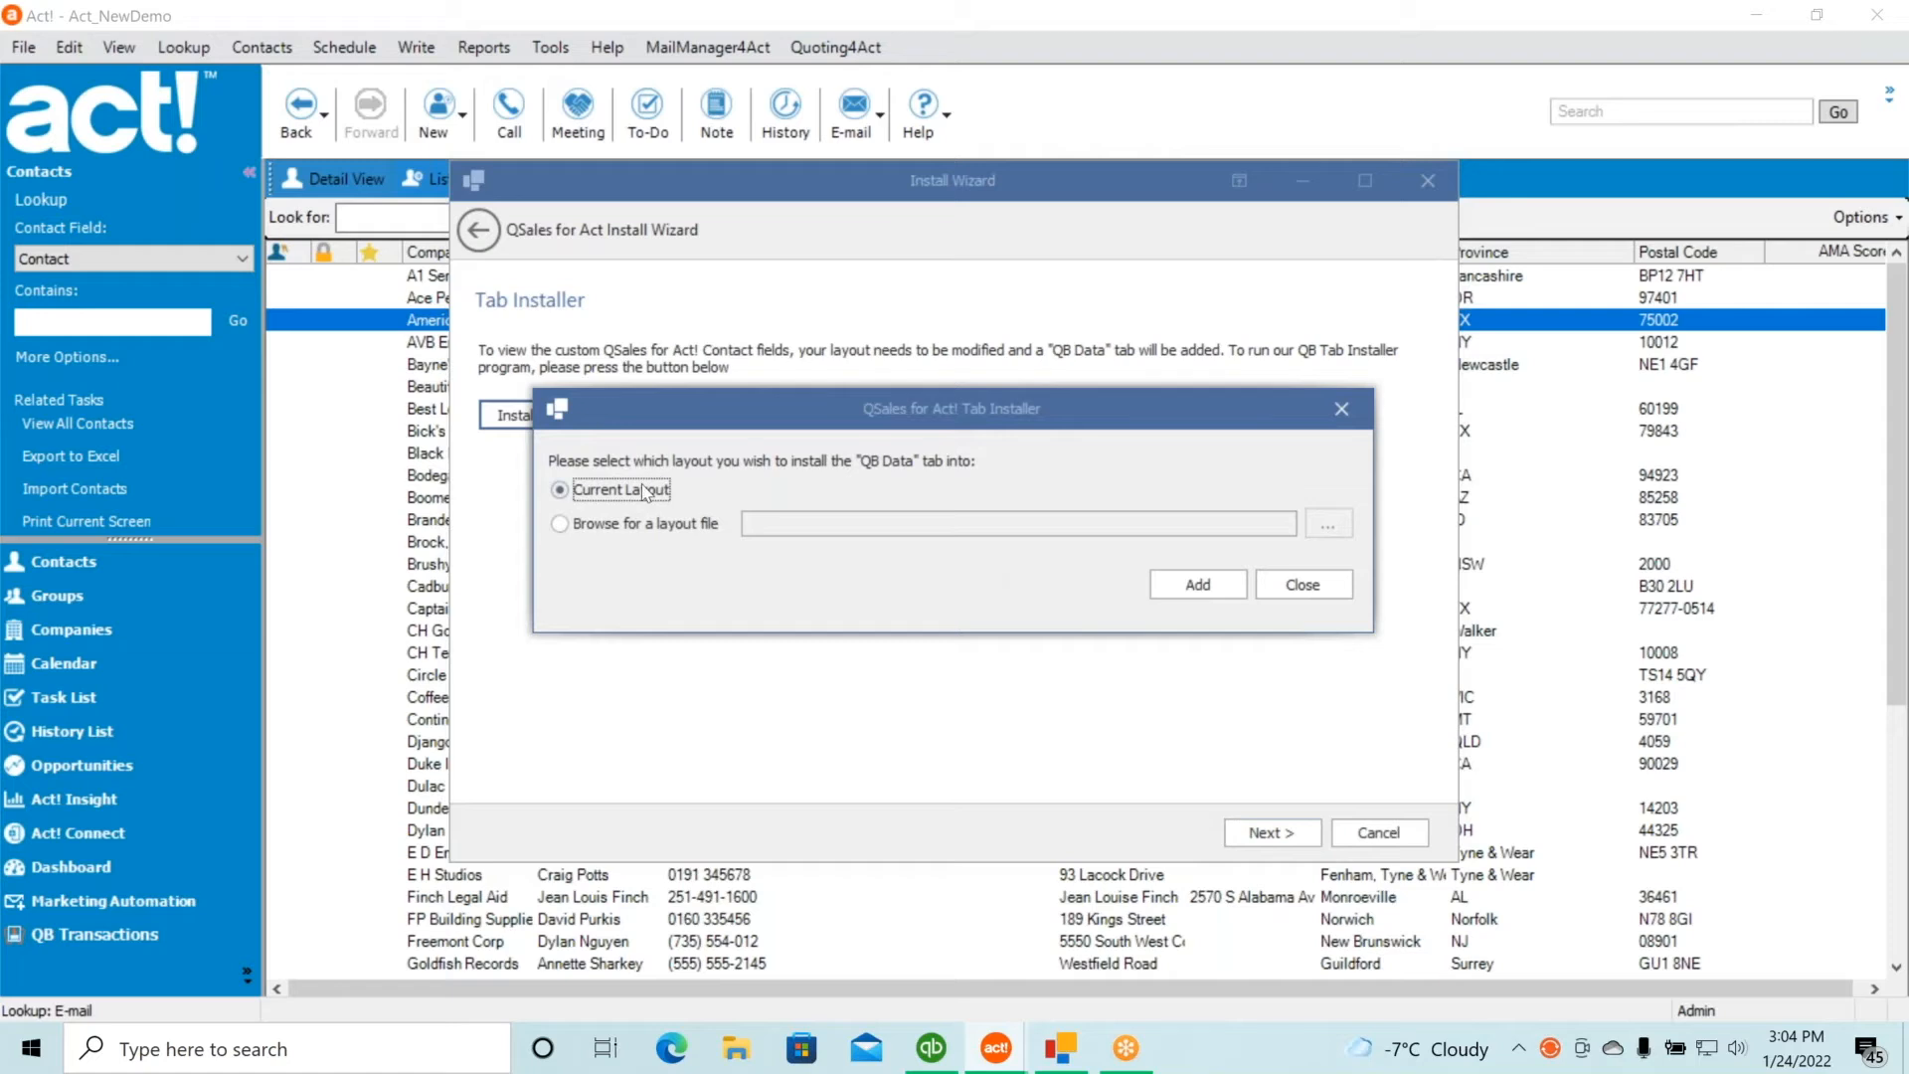
left_click(572, 527)
left_click(1322, 537)
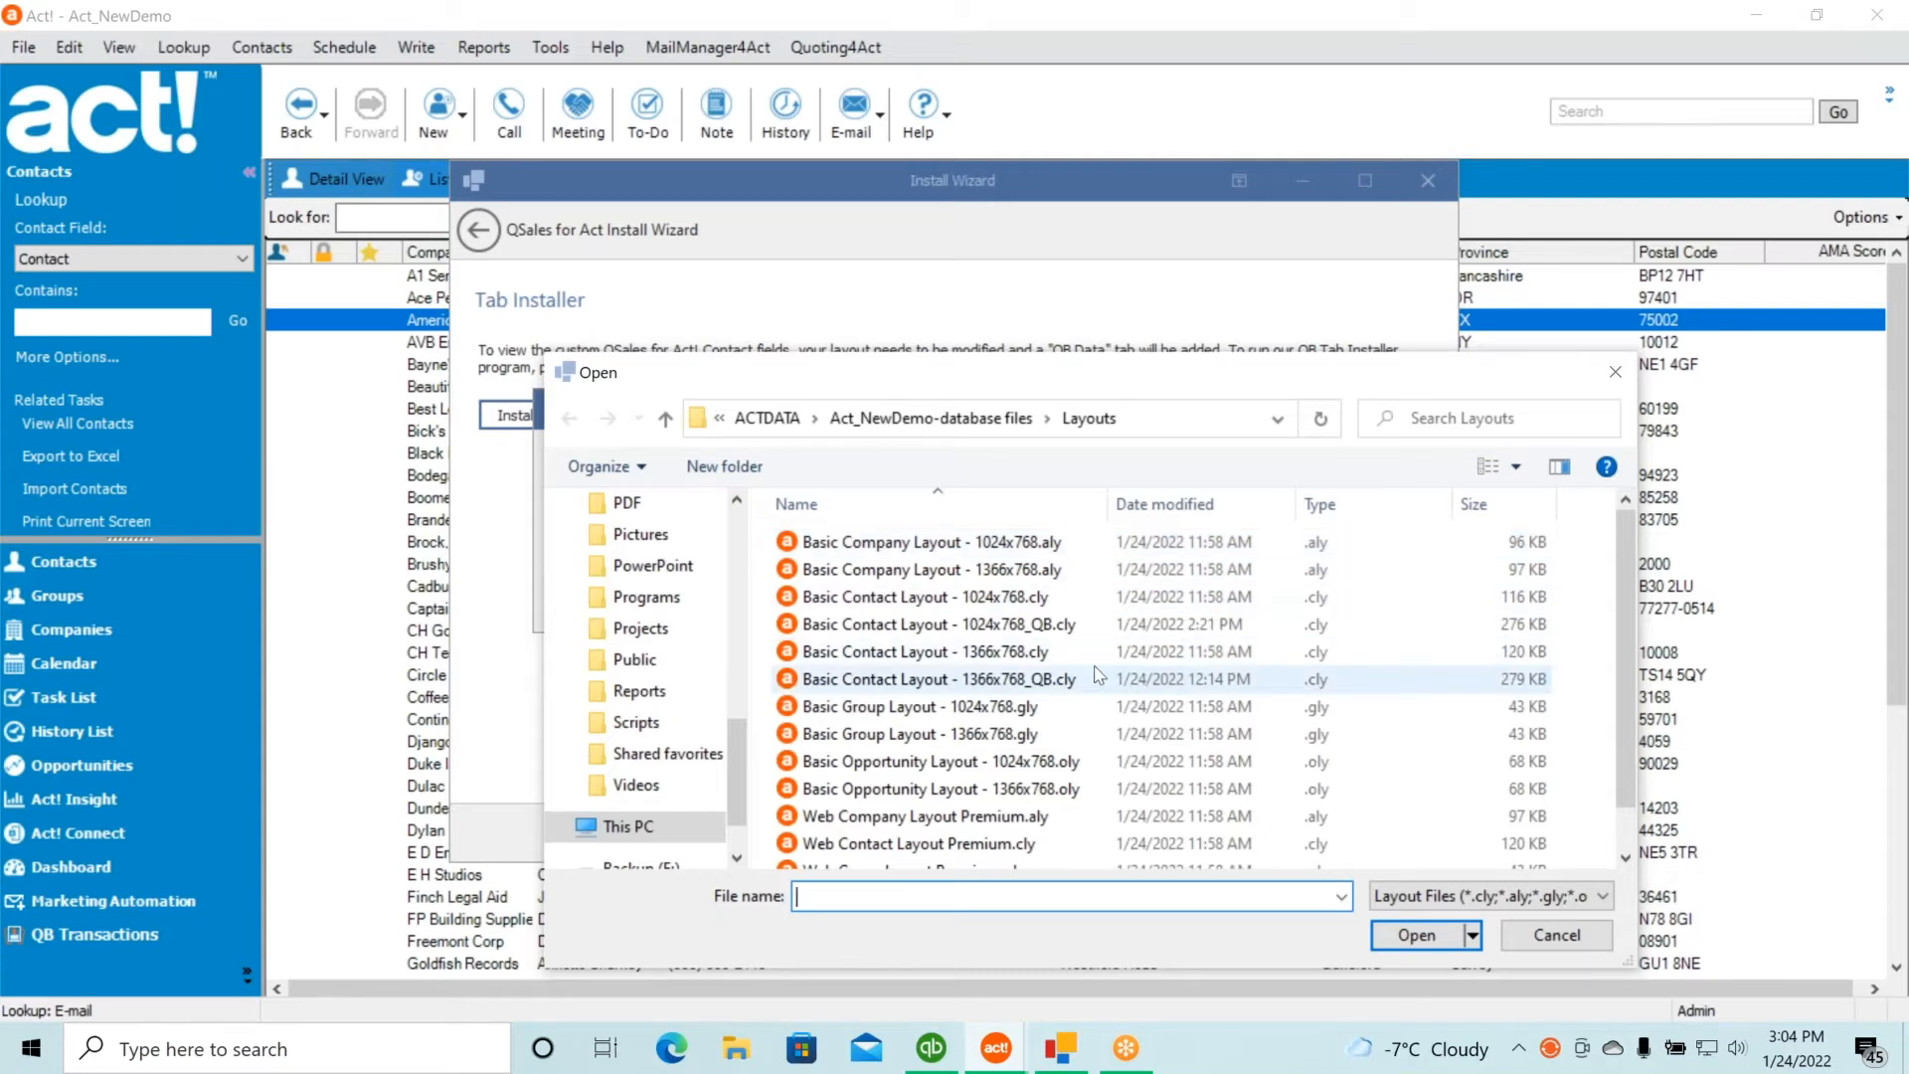
left_click(1081, 550)
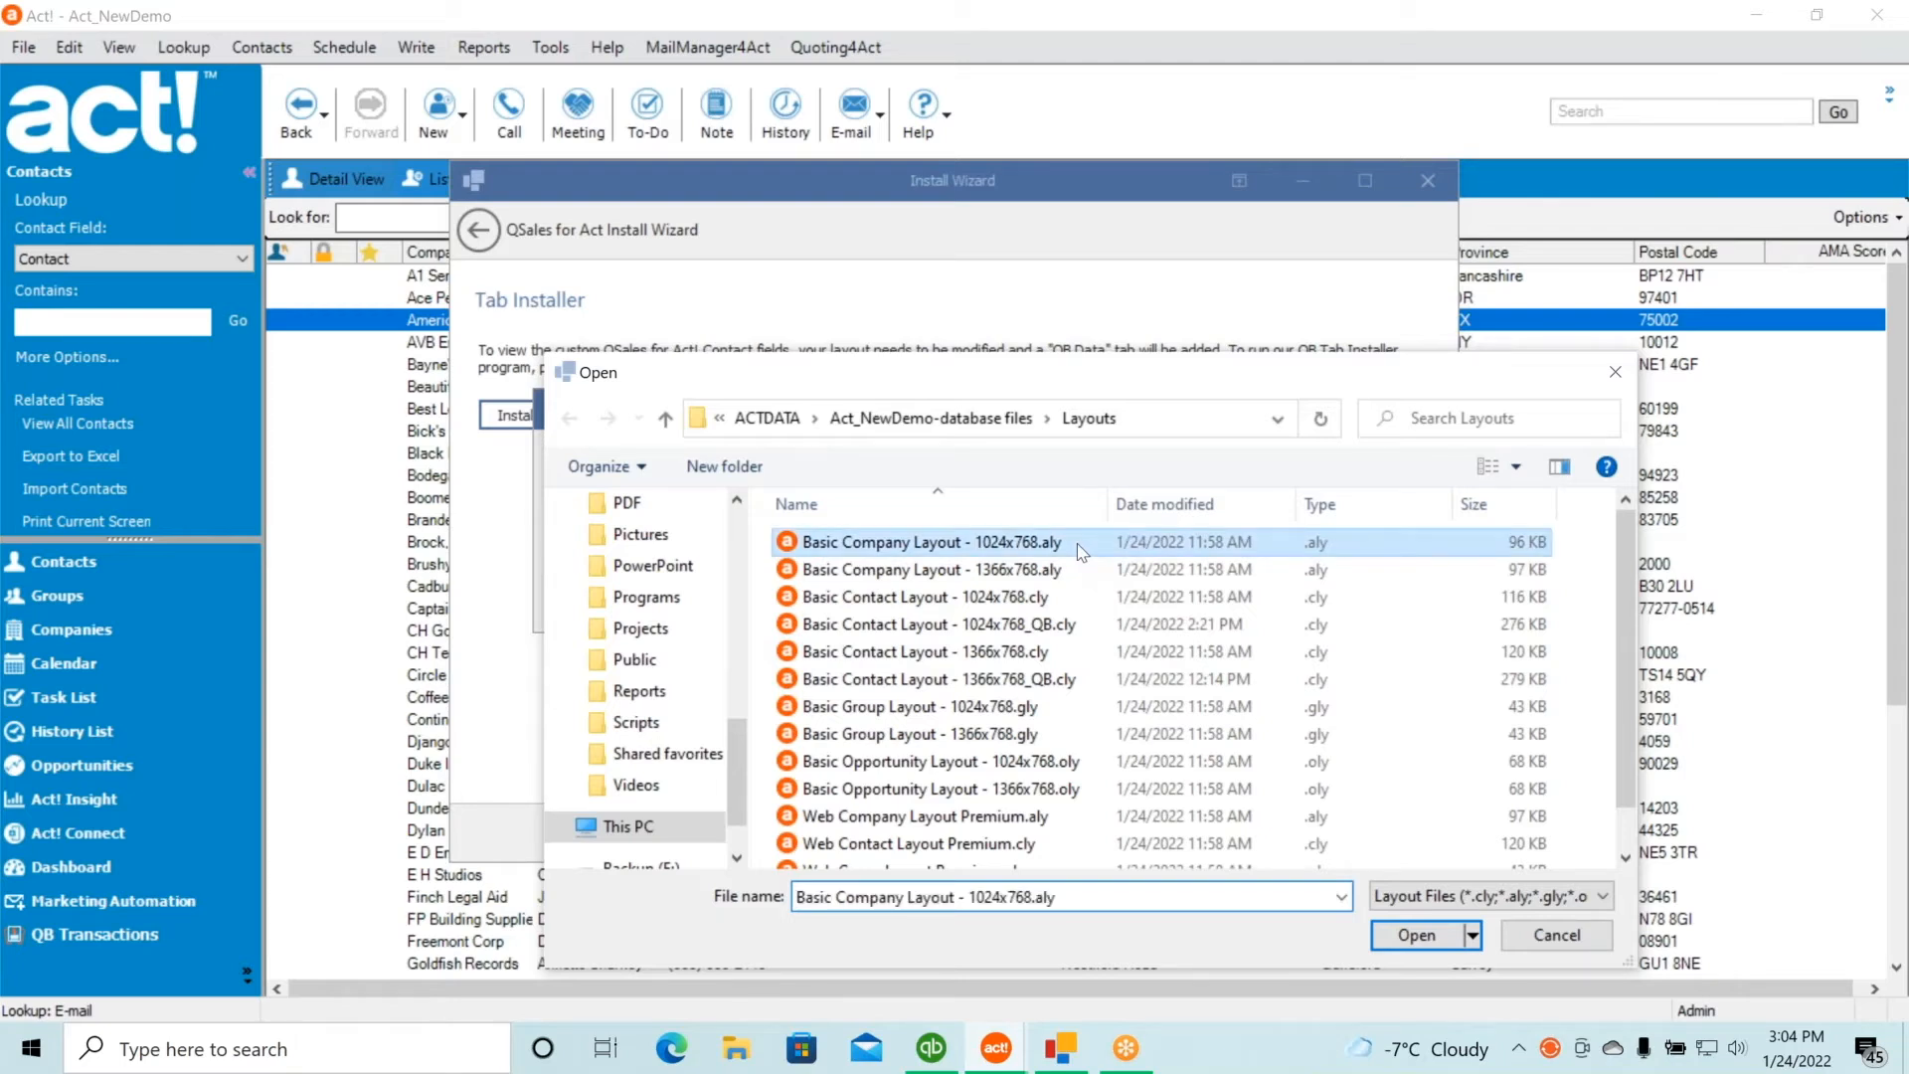
double_click(1077, 543)
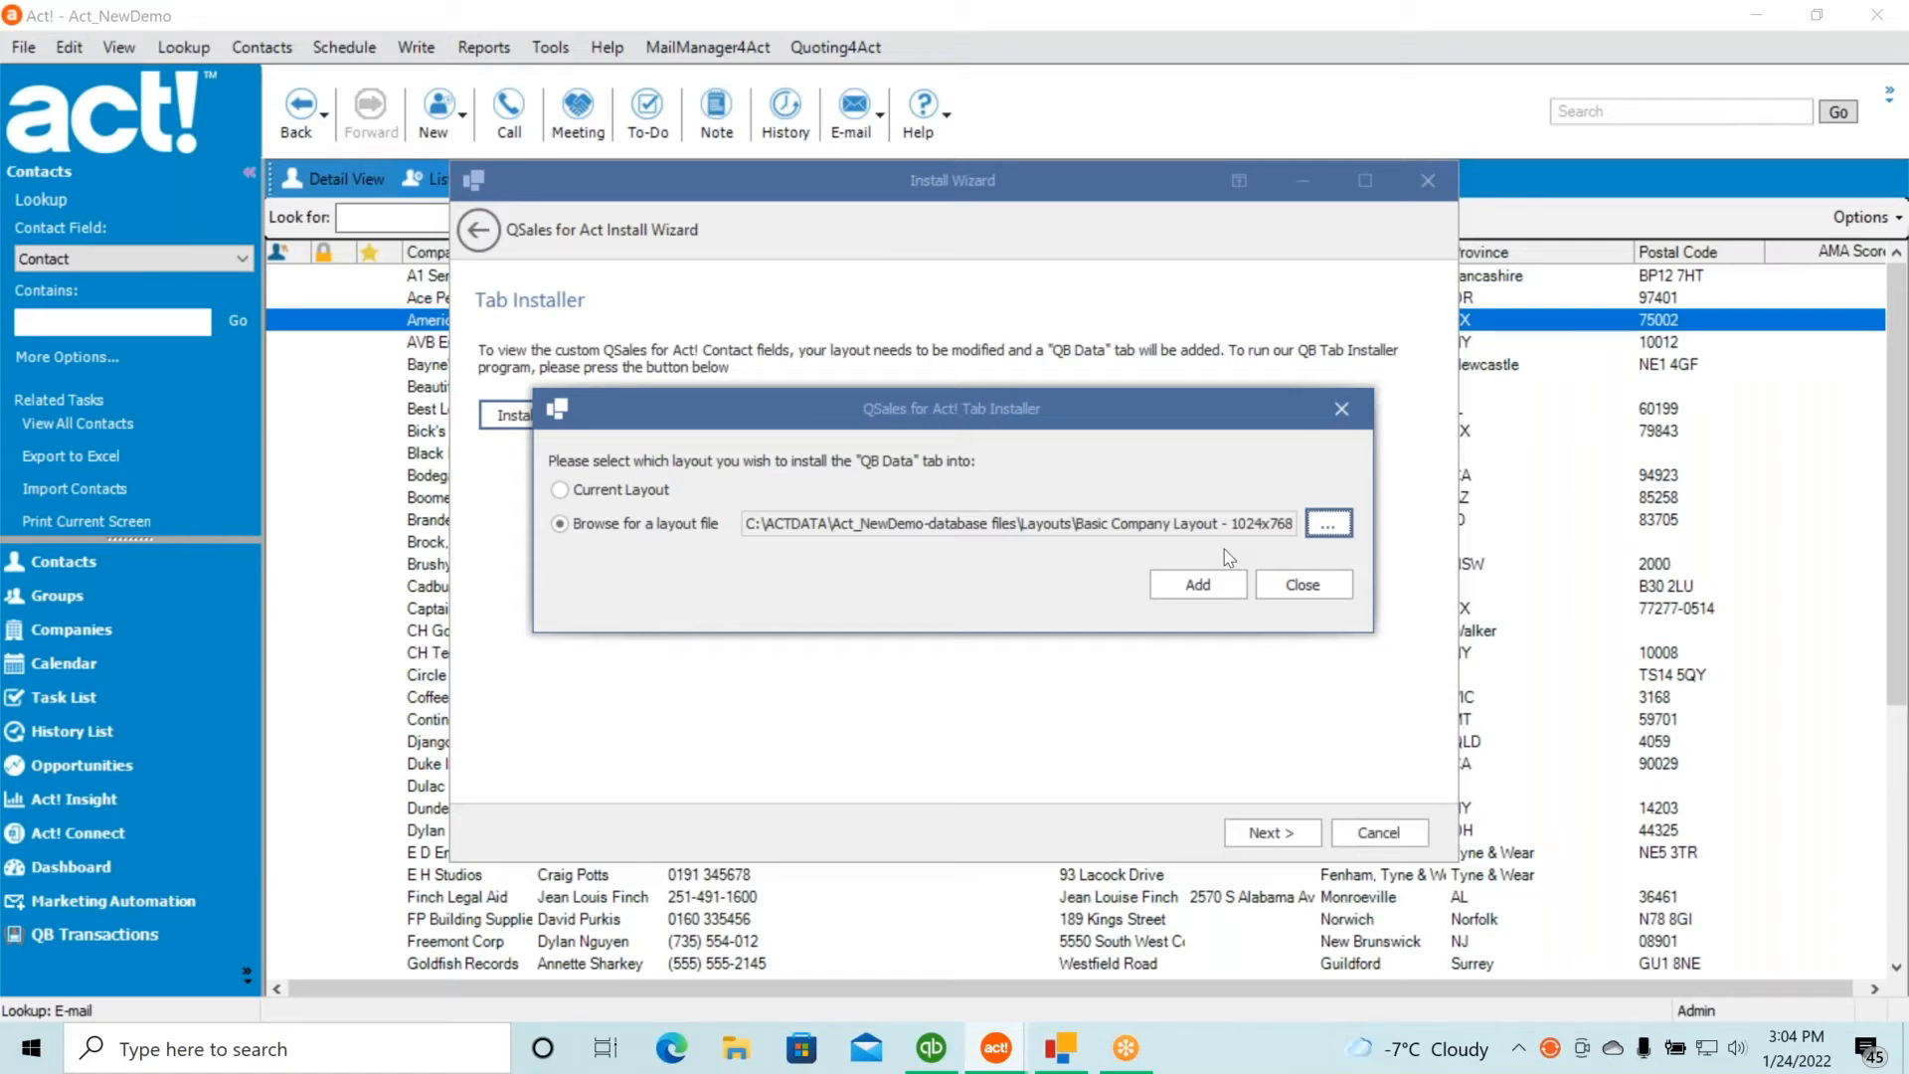
left_click(1196, 587)
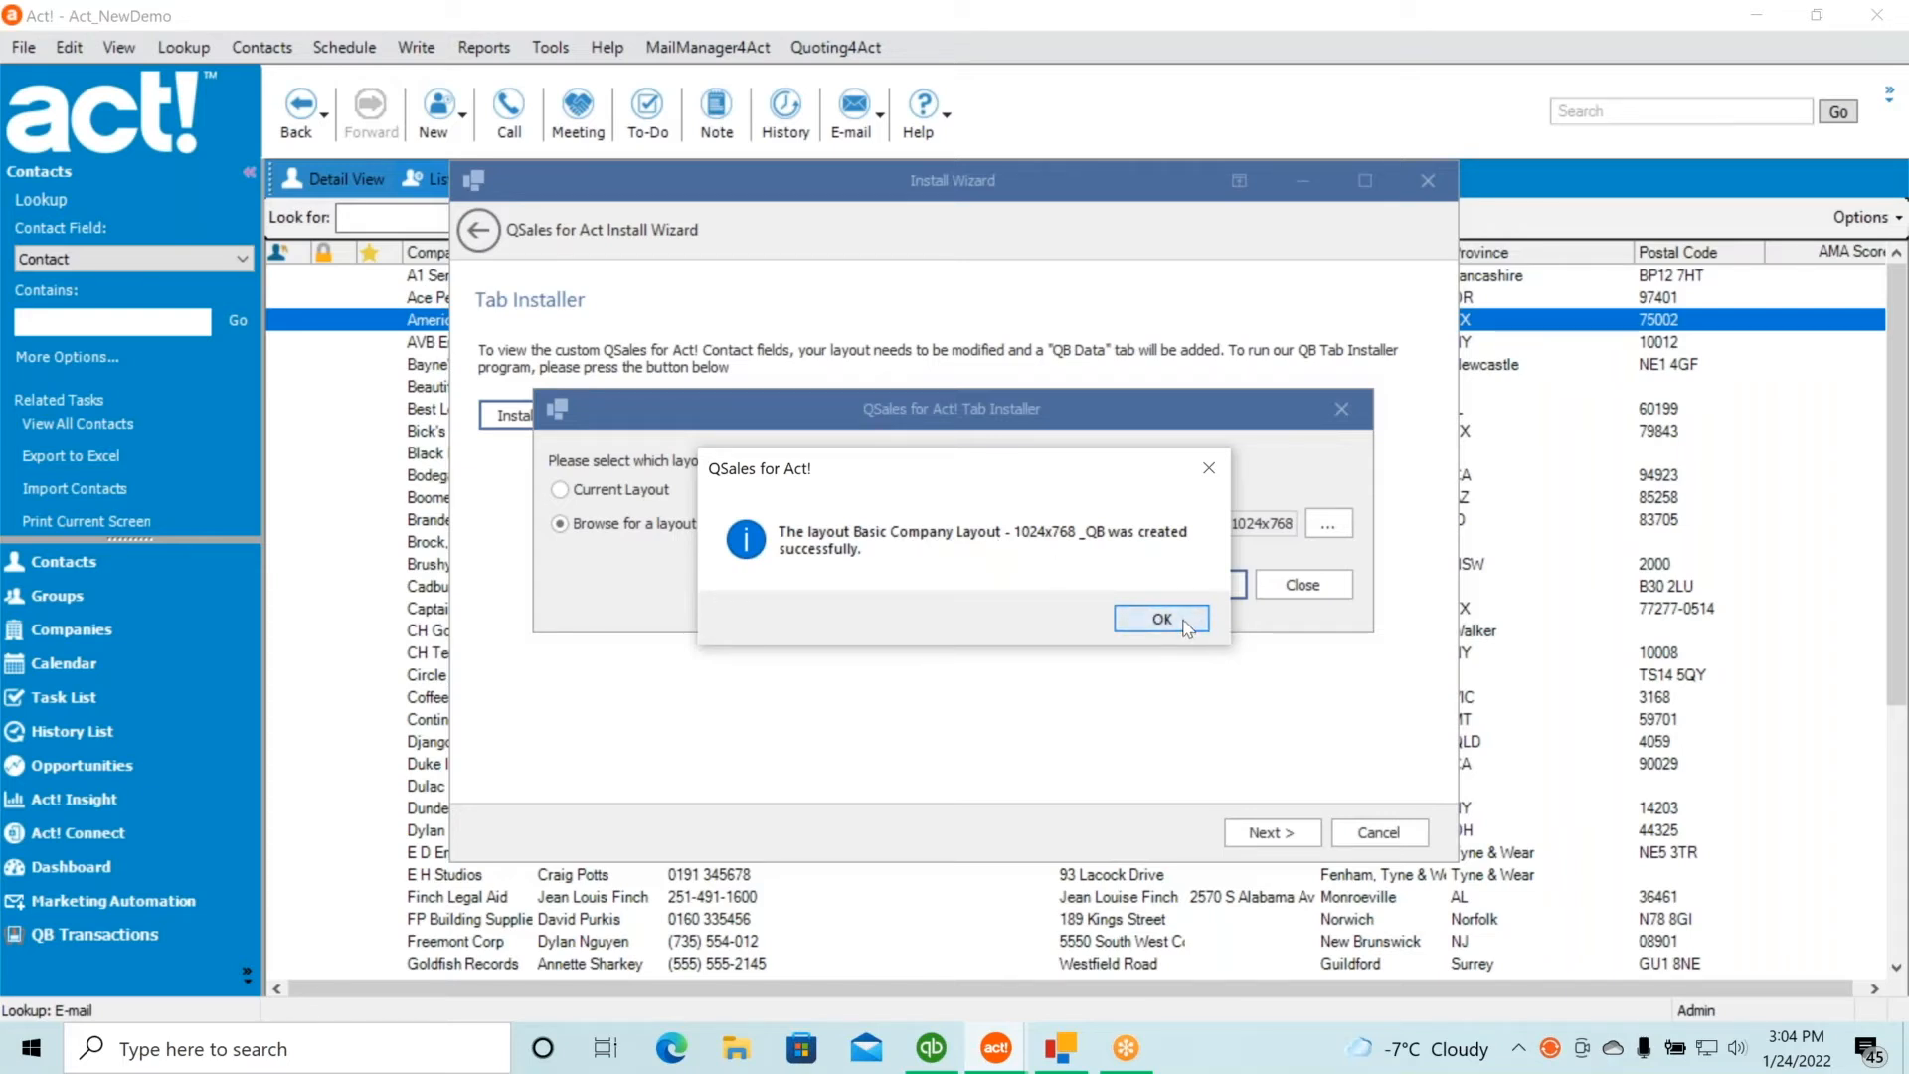
left_click(1149, 614)
Install the QB Data tab into the layout file Web Contact Layout Premium.cly
left_click(600, 421)
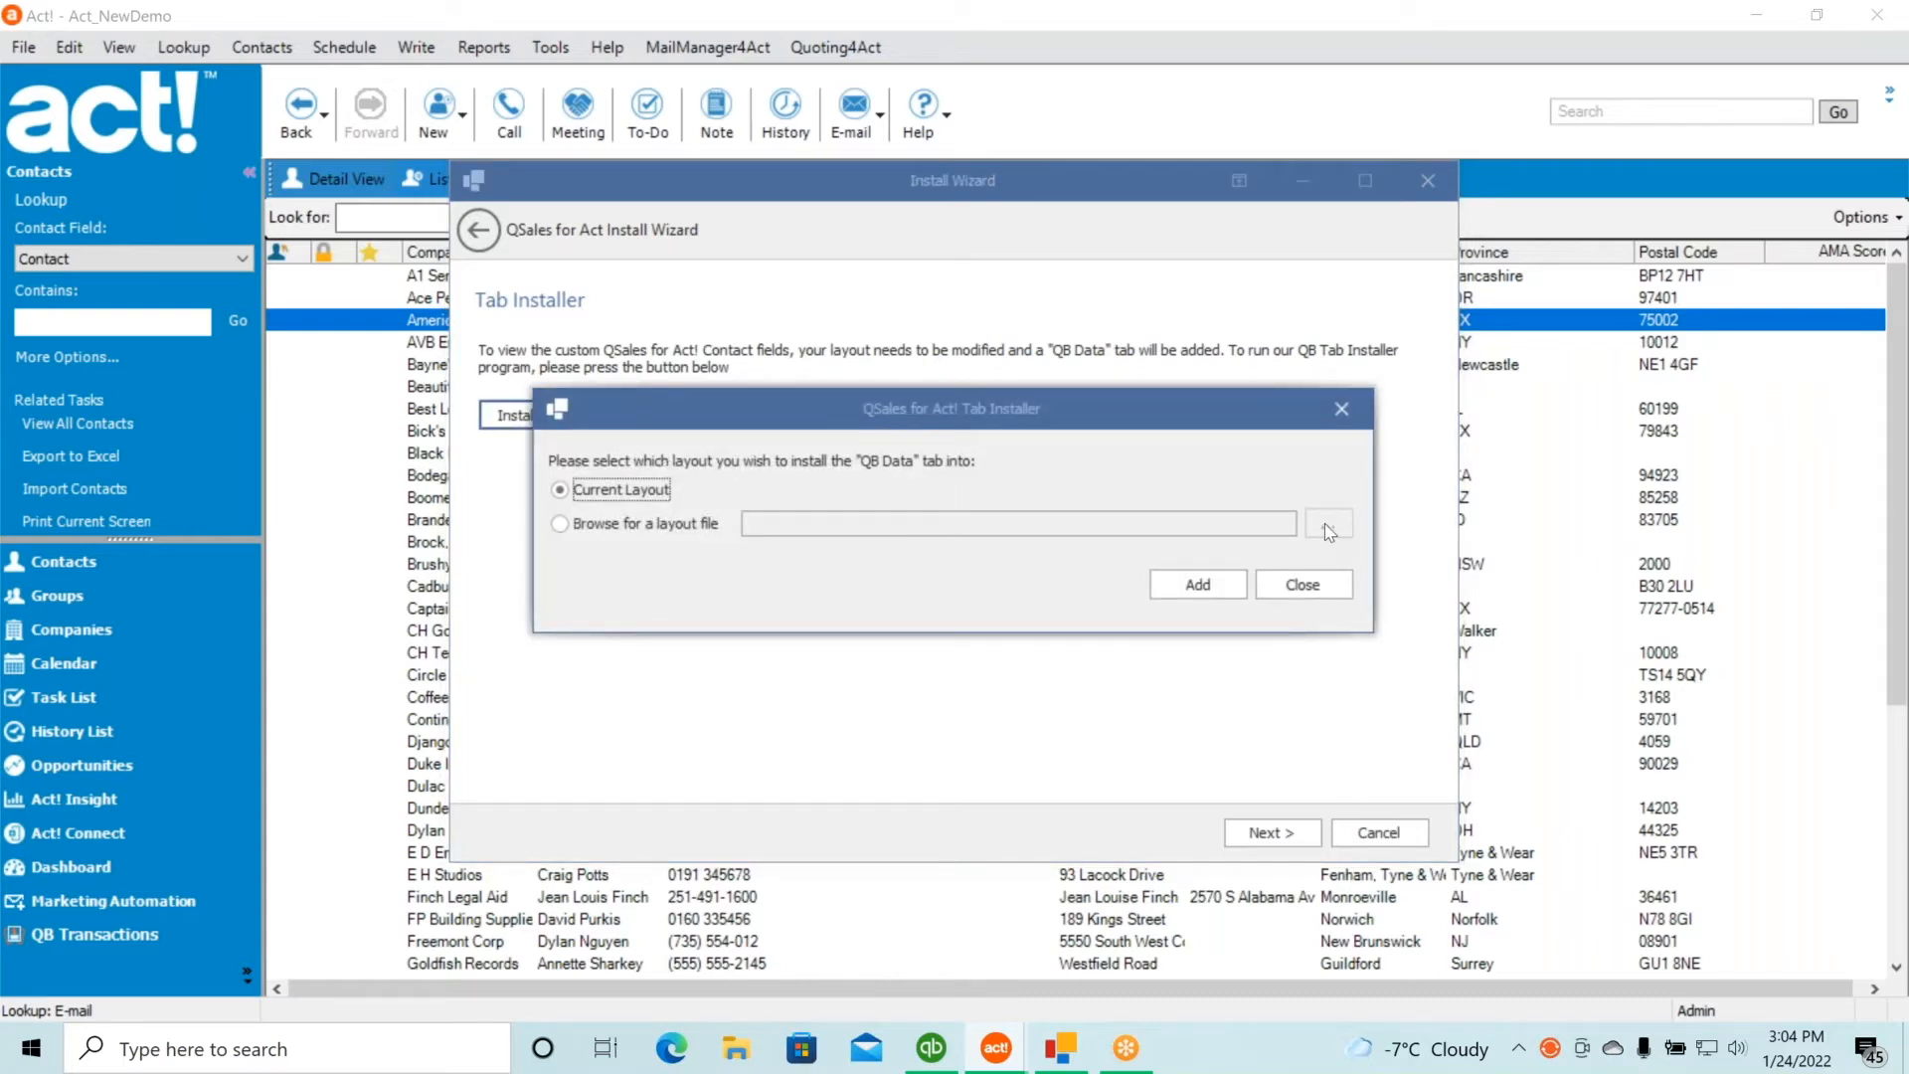
left_click(598, 527)
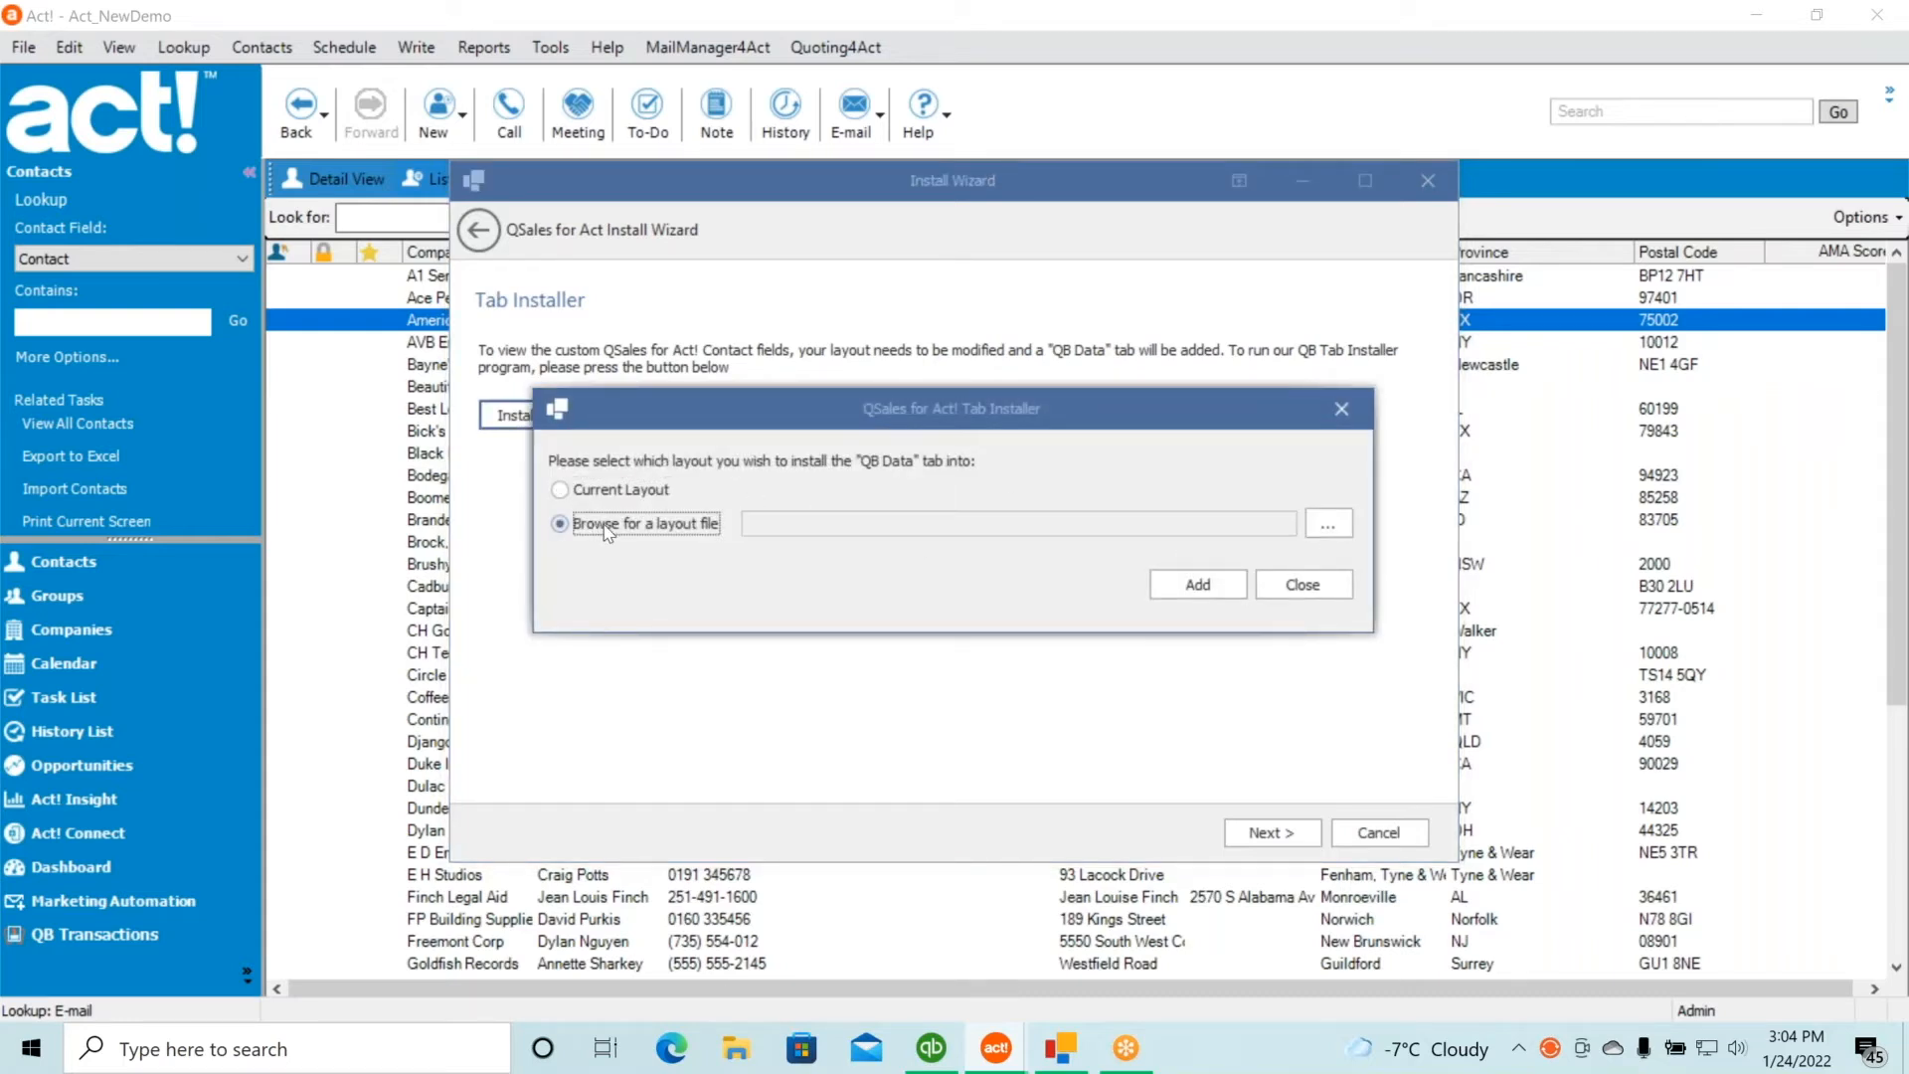
left_click(1332, 527)
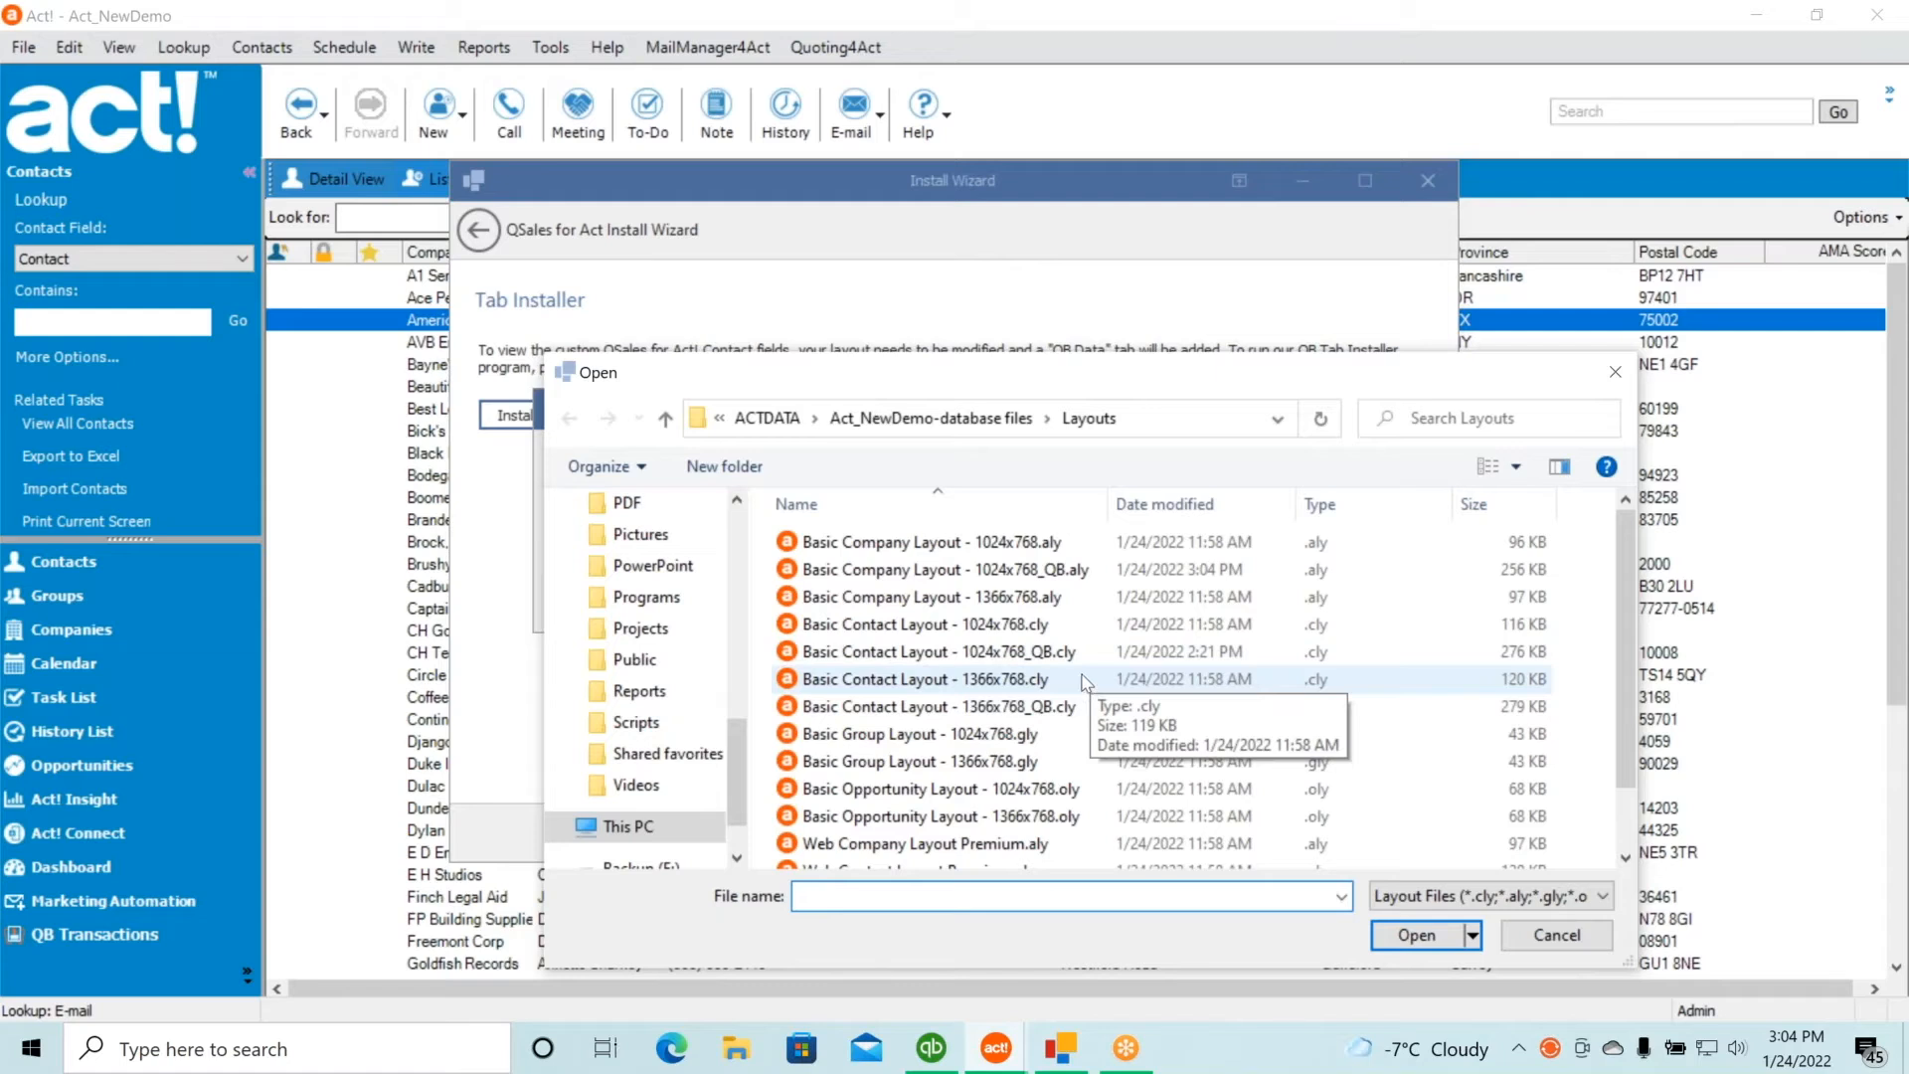
left_click(1066, 624)
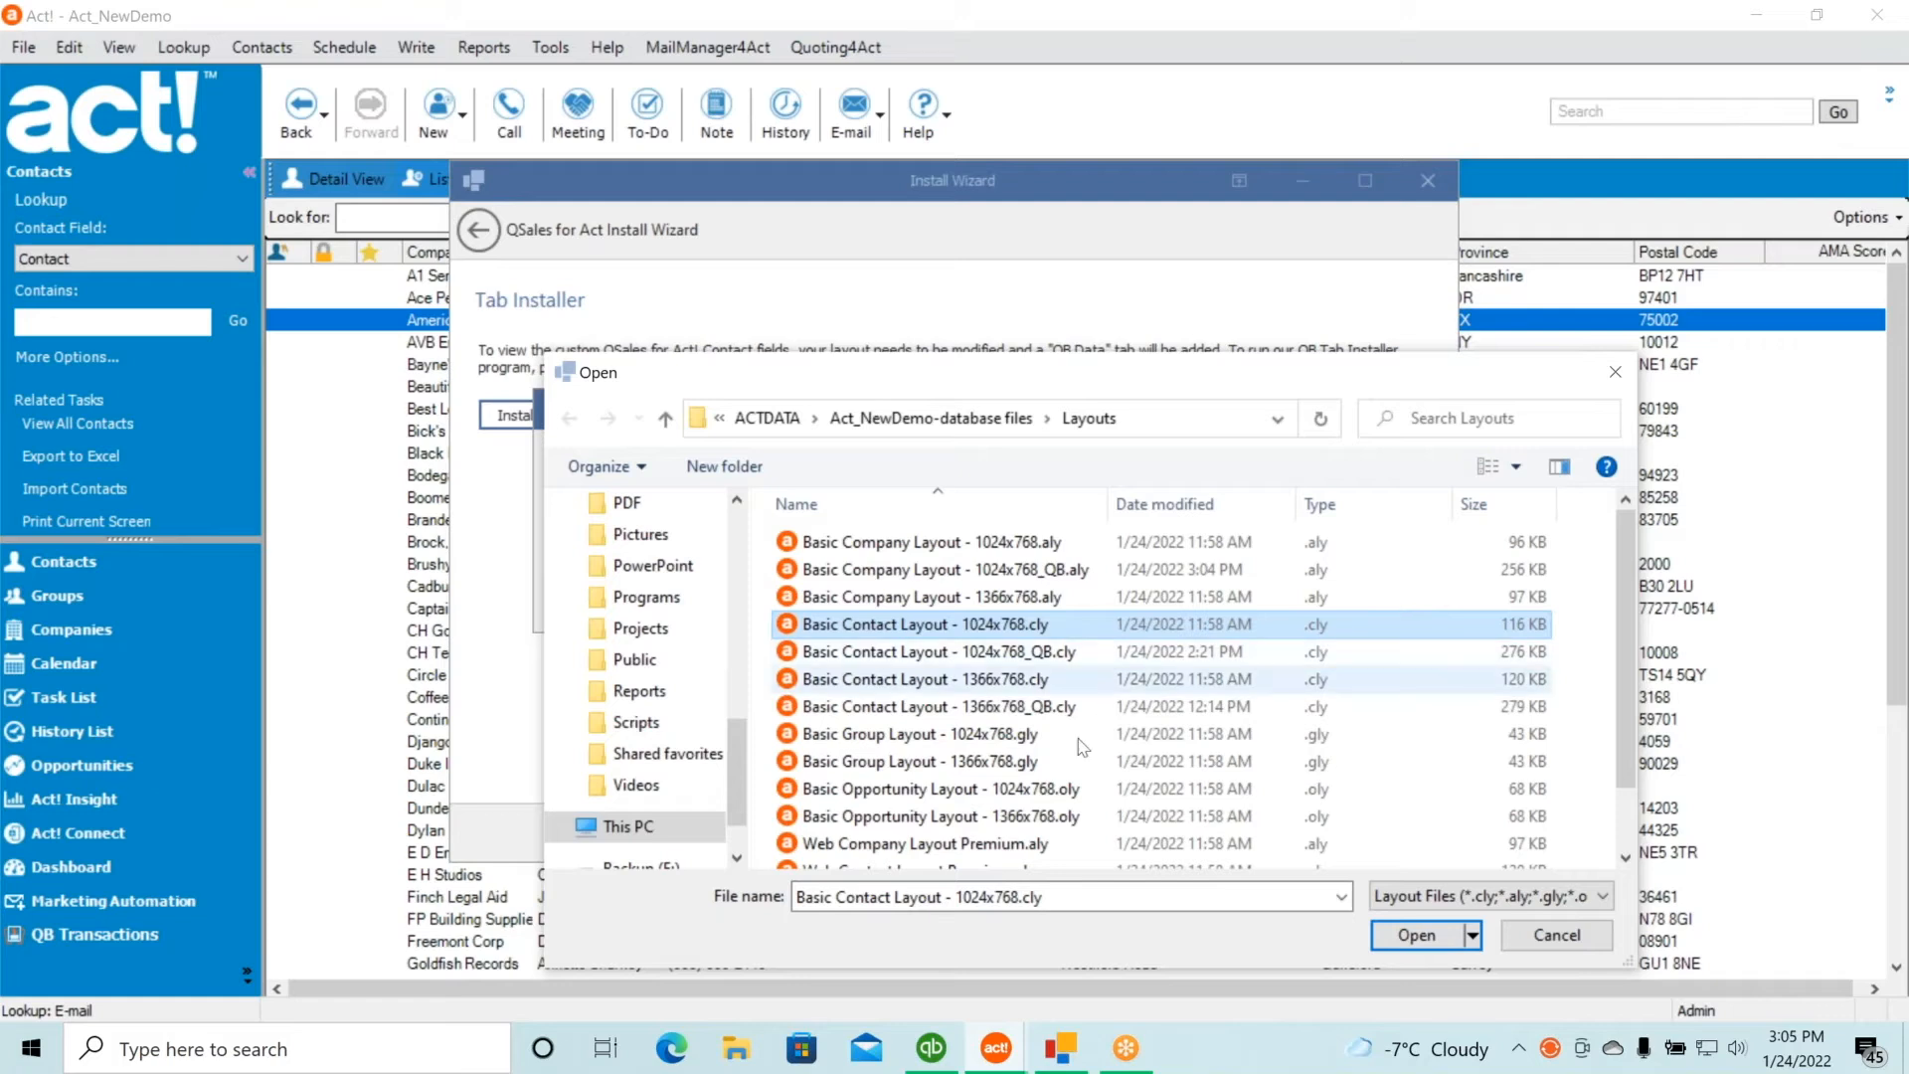
left_click(1627, 857)
left_click(1627, 857)
left_click(1627, 857)
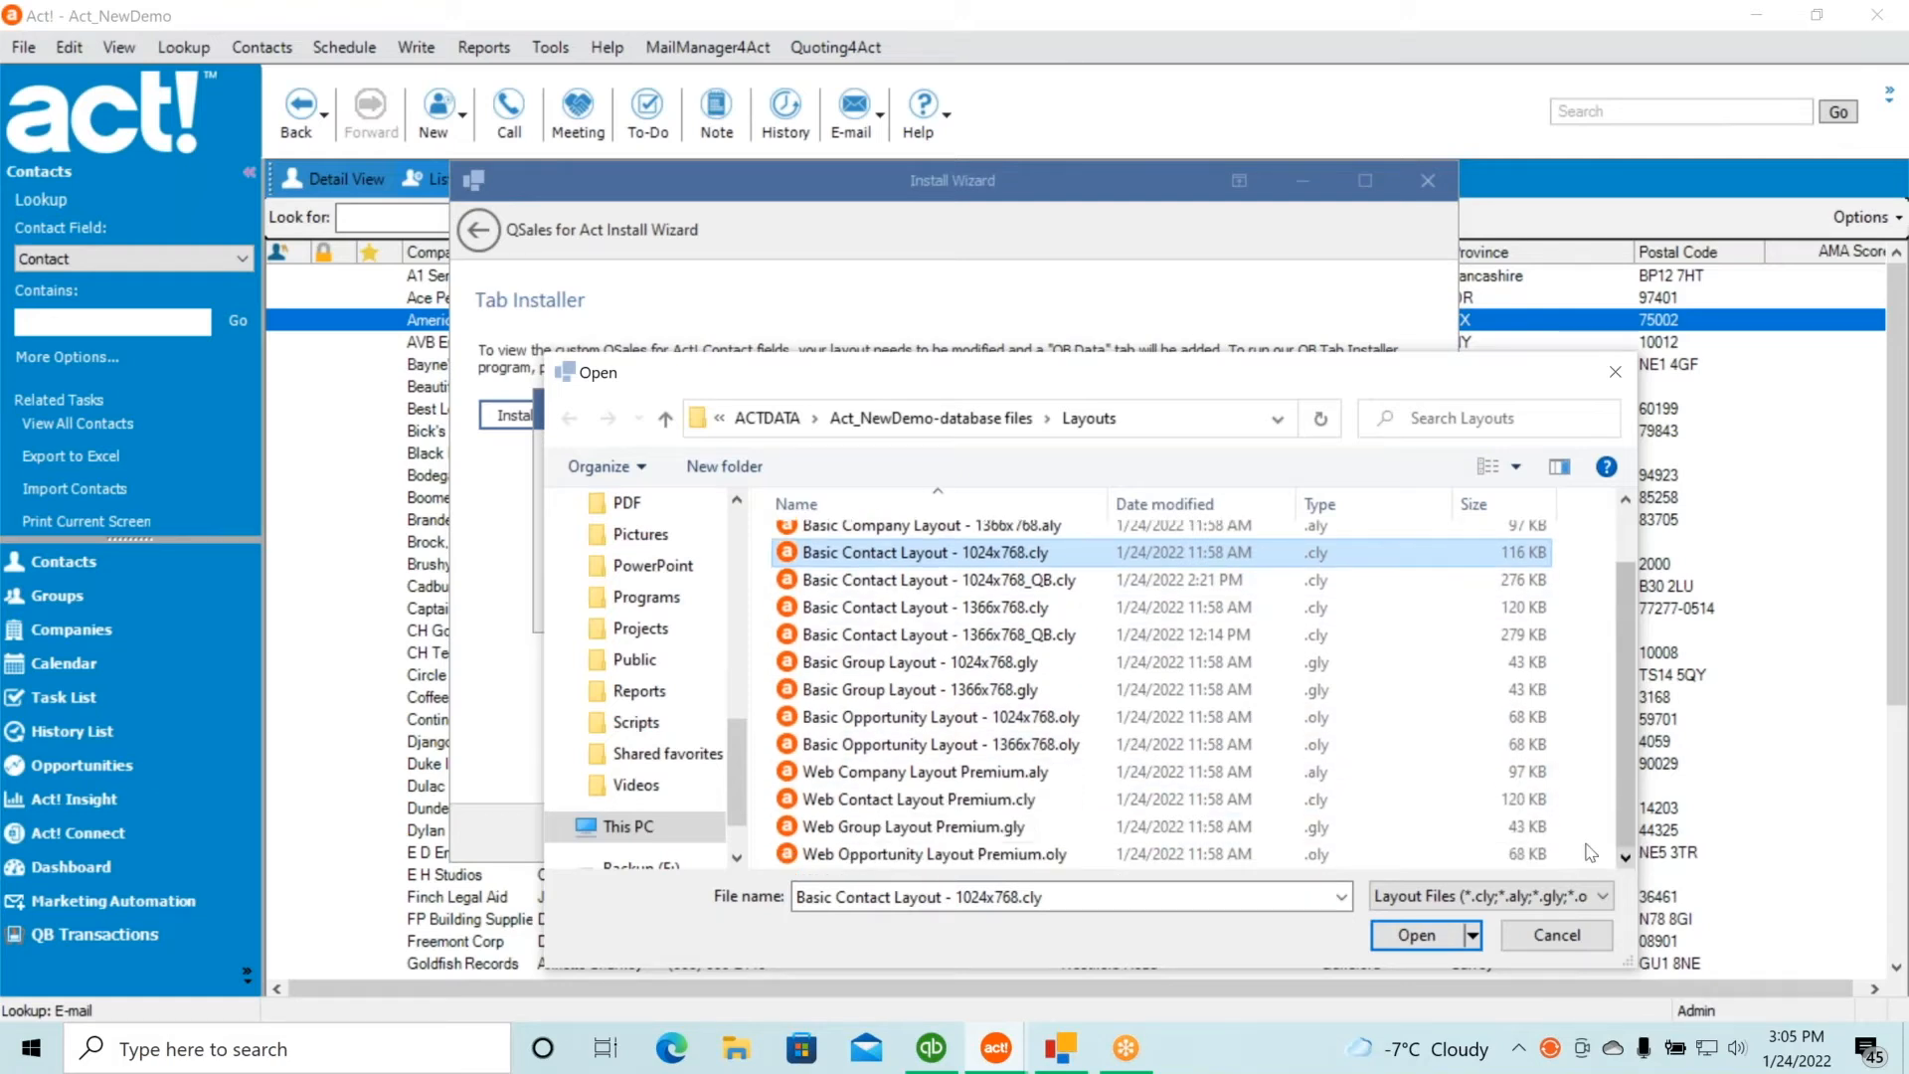
left_click(1034, 800)
left_click(1416, 934)
left_click(1198, 587)
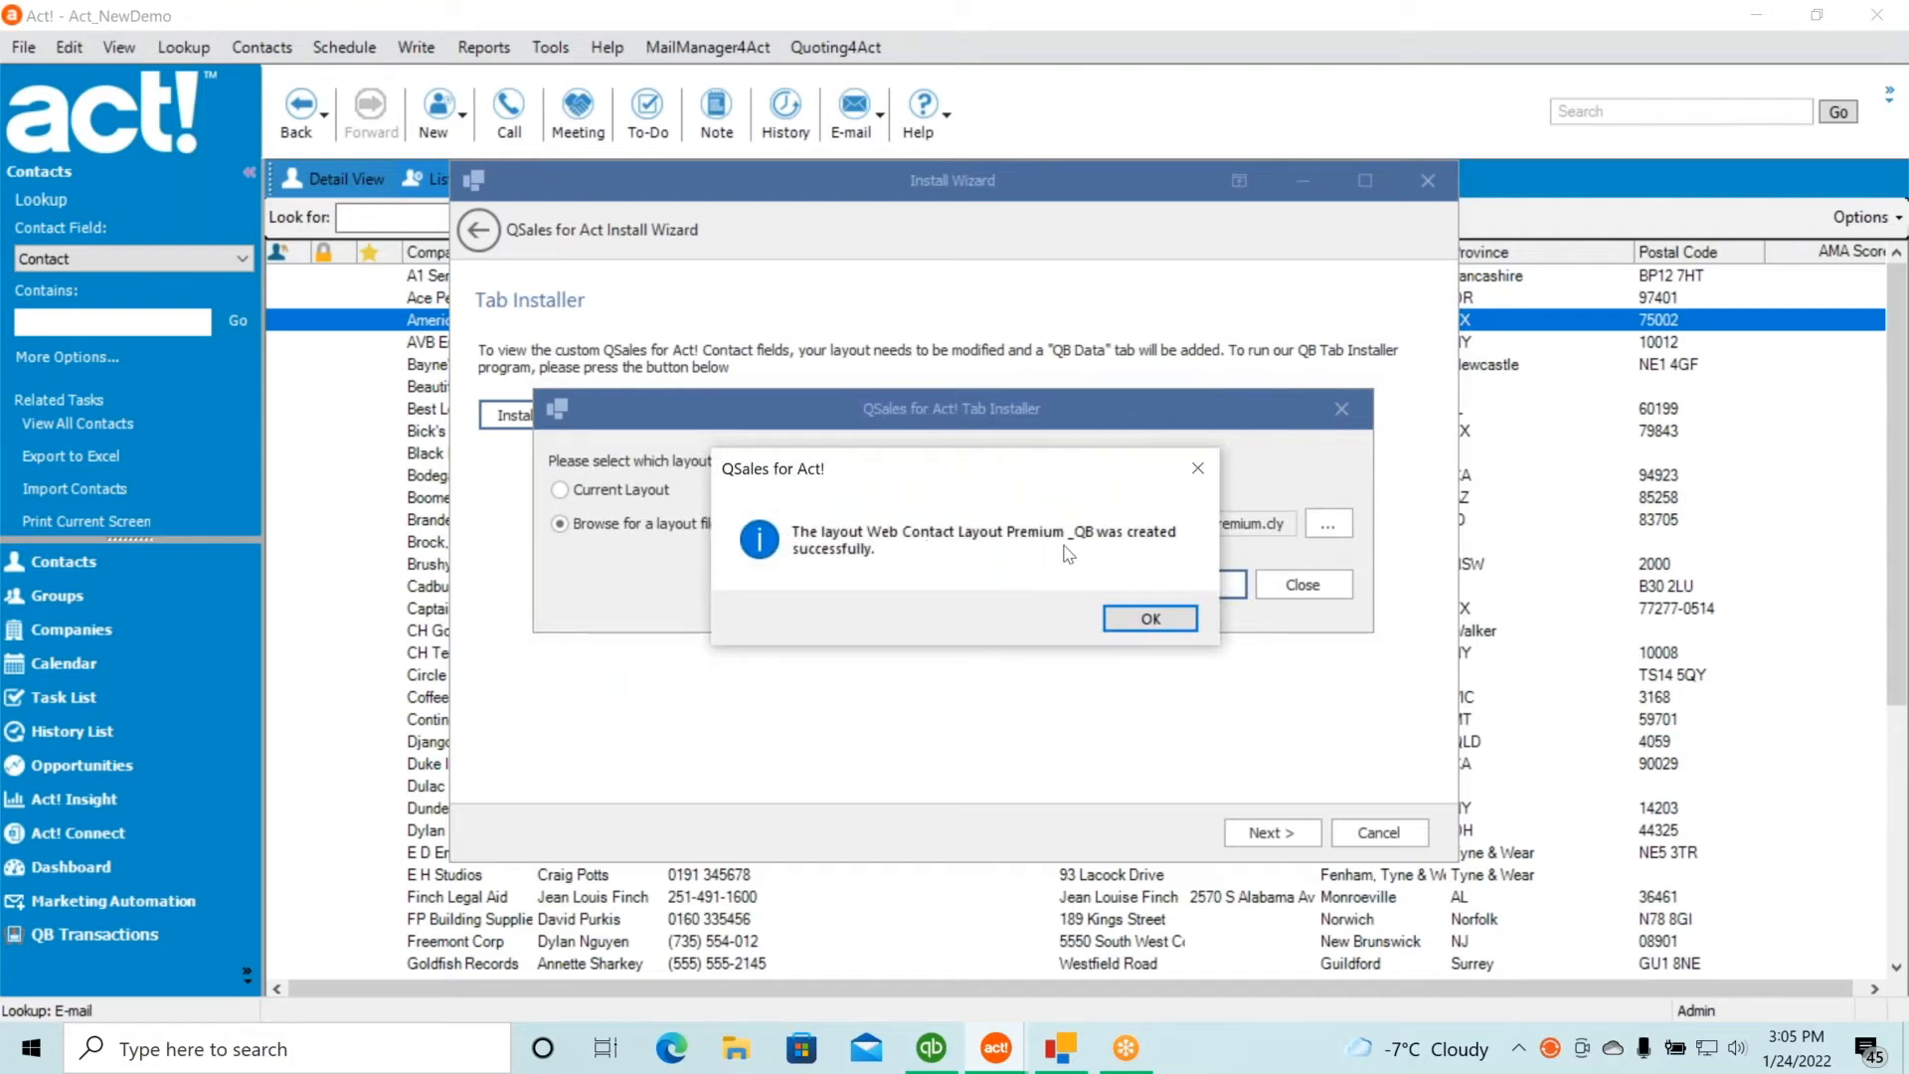
left_click(1144, 620)
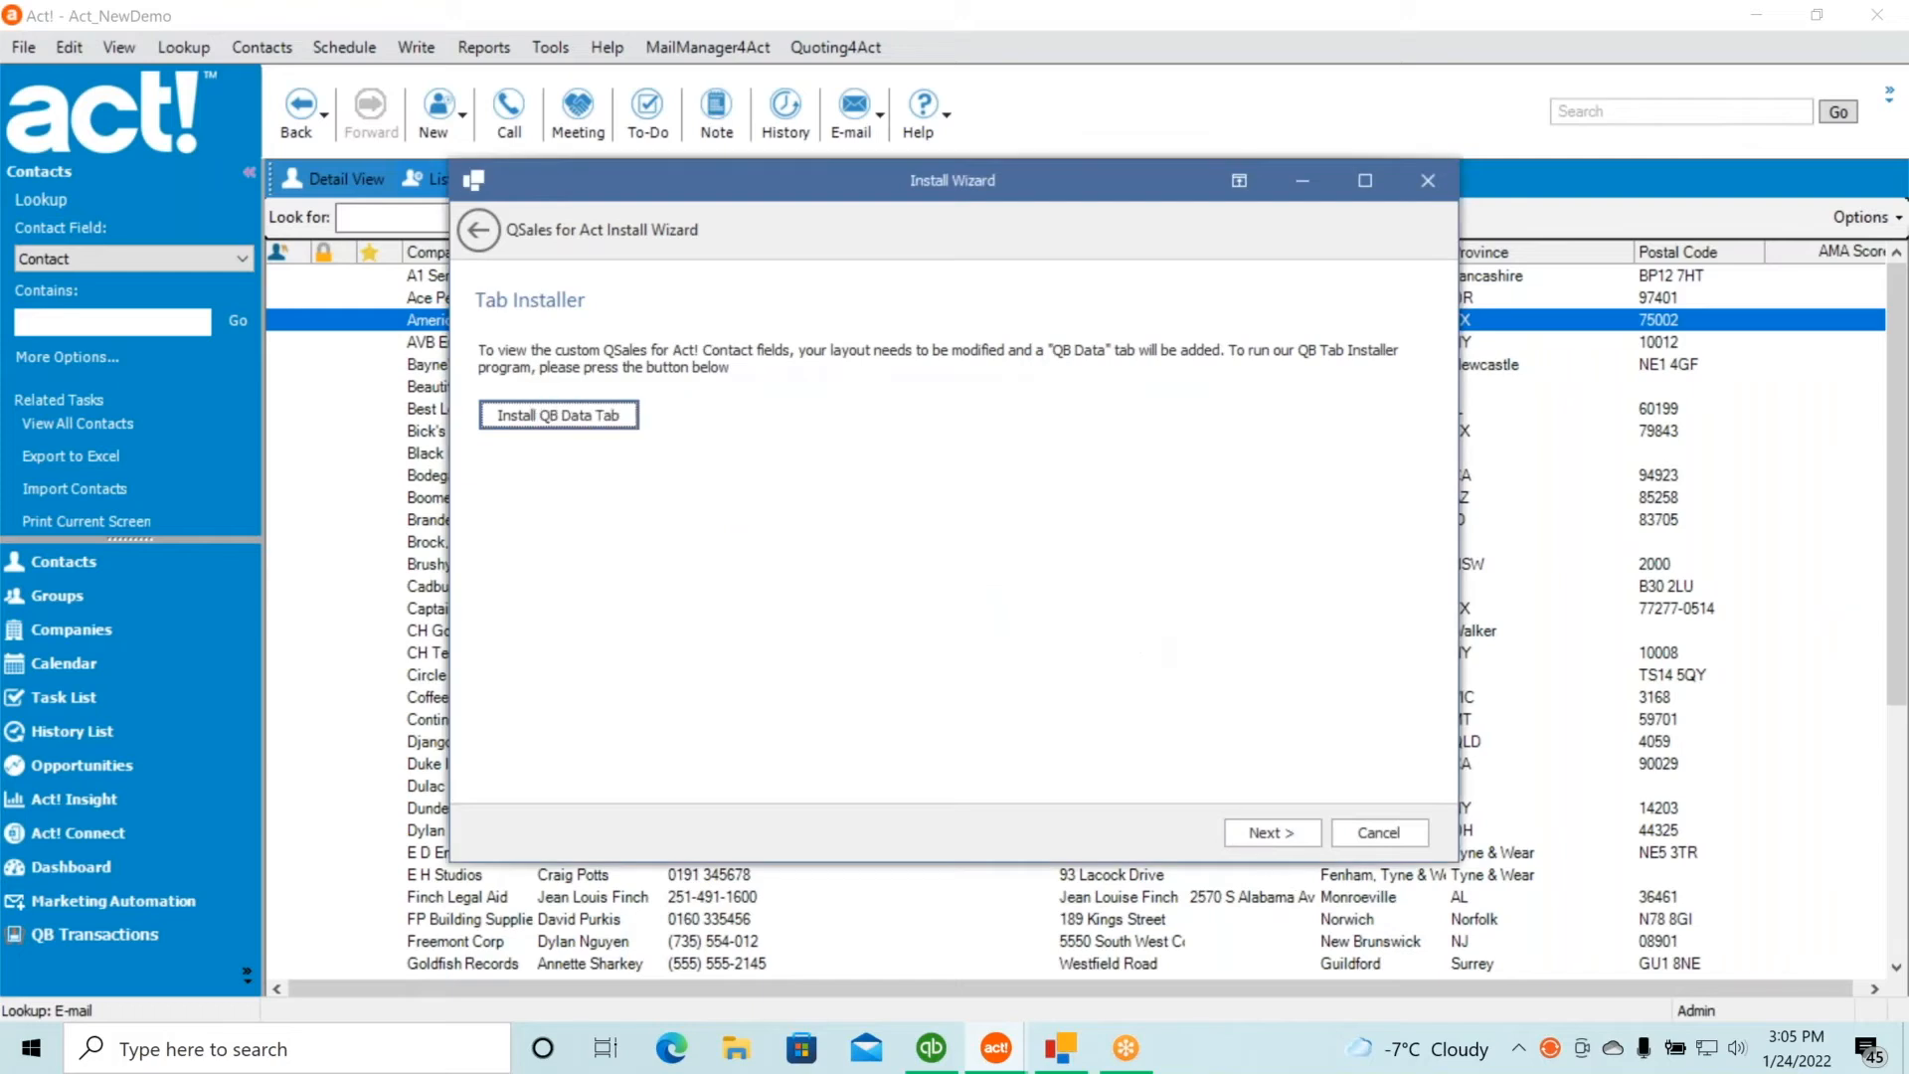
Continue to record linking, open the Customer Link & Sync Wizard and look at the Create From QB options before returning to Contact Linking
left_click(1282, 837)
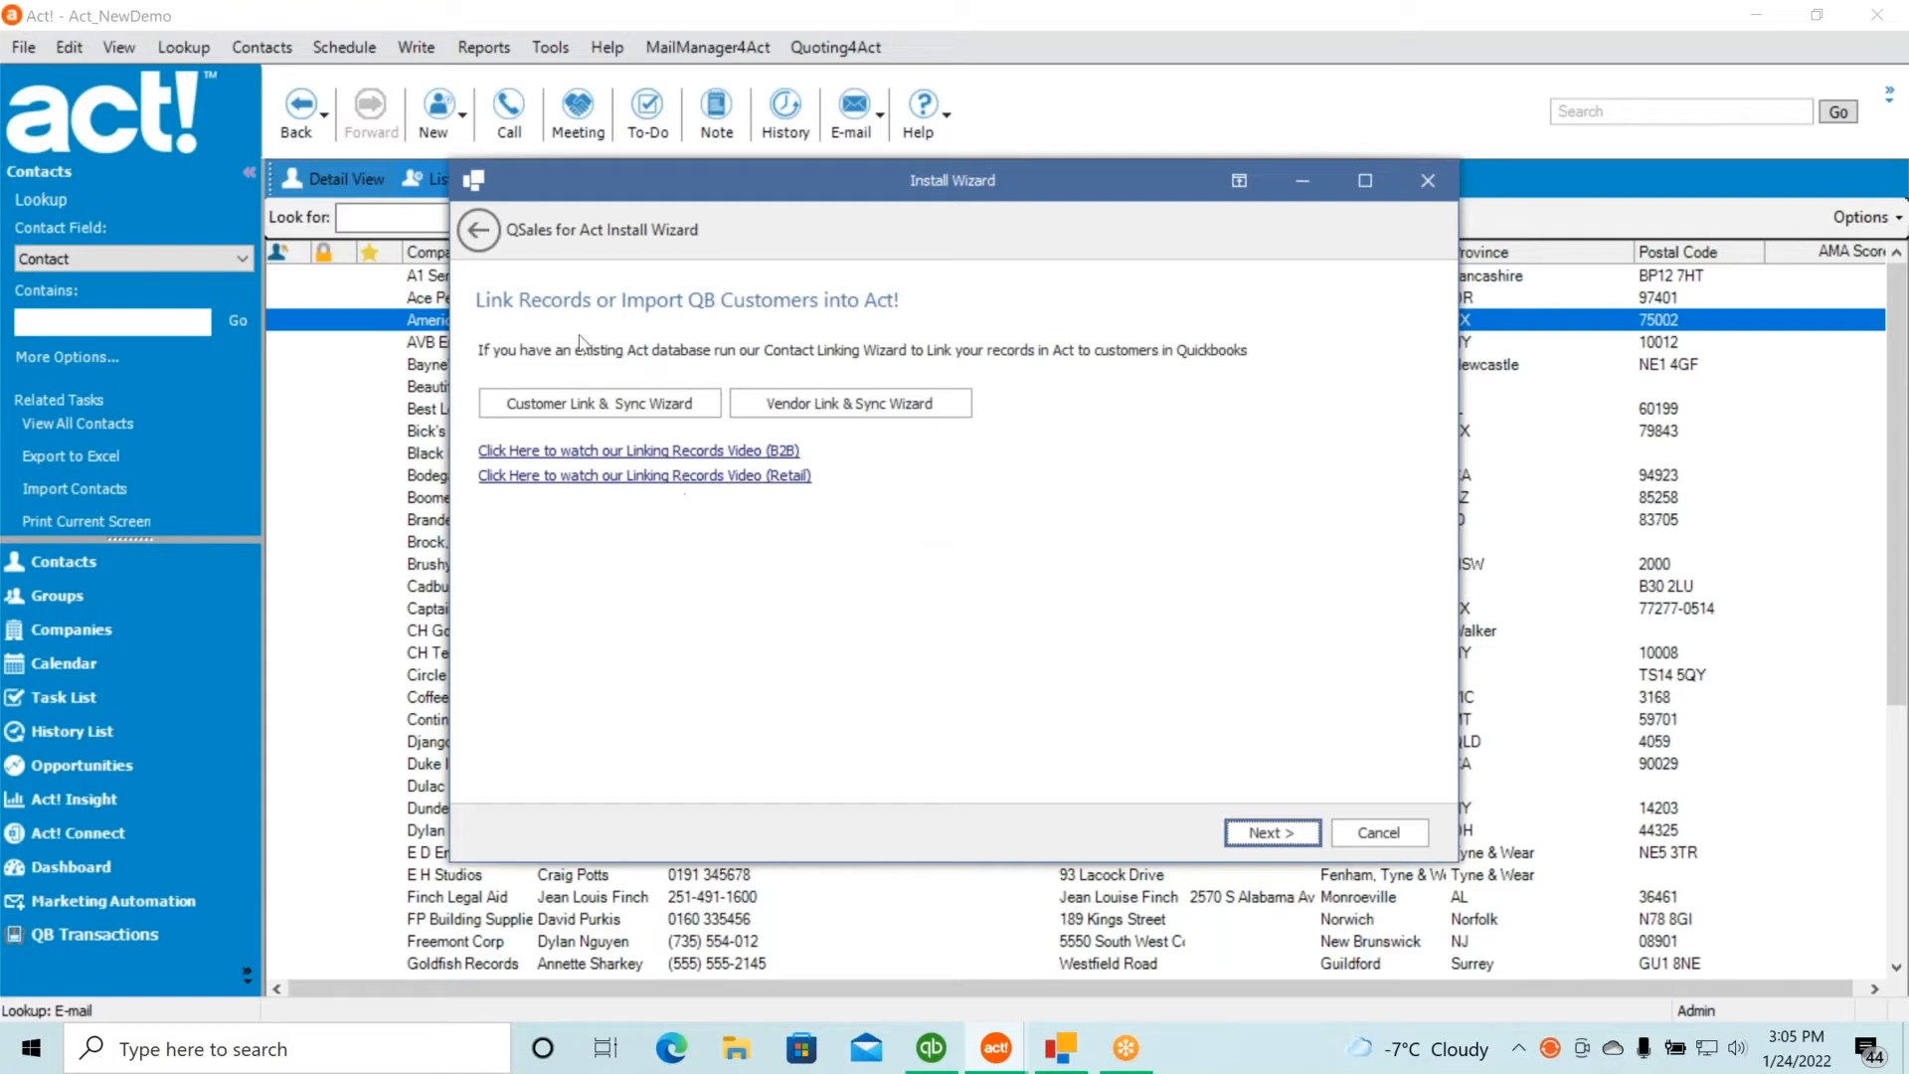
left_click(586, 416)
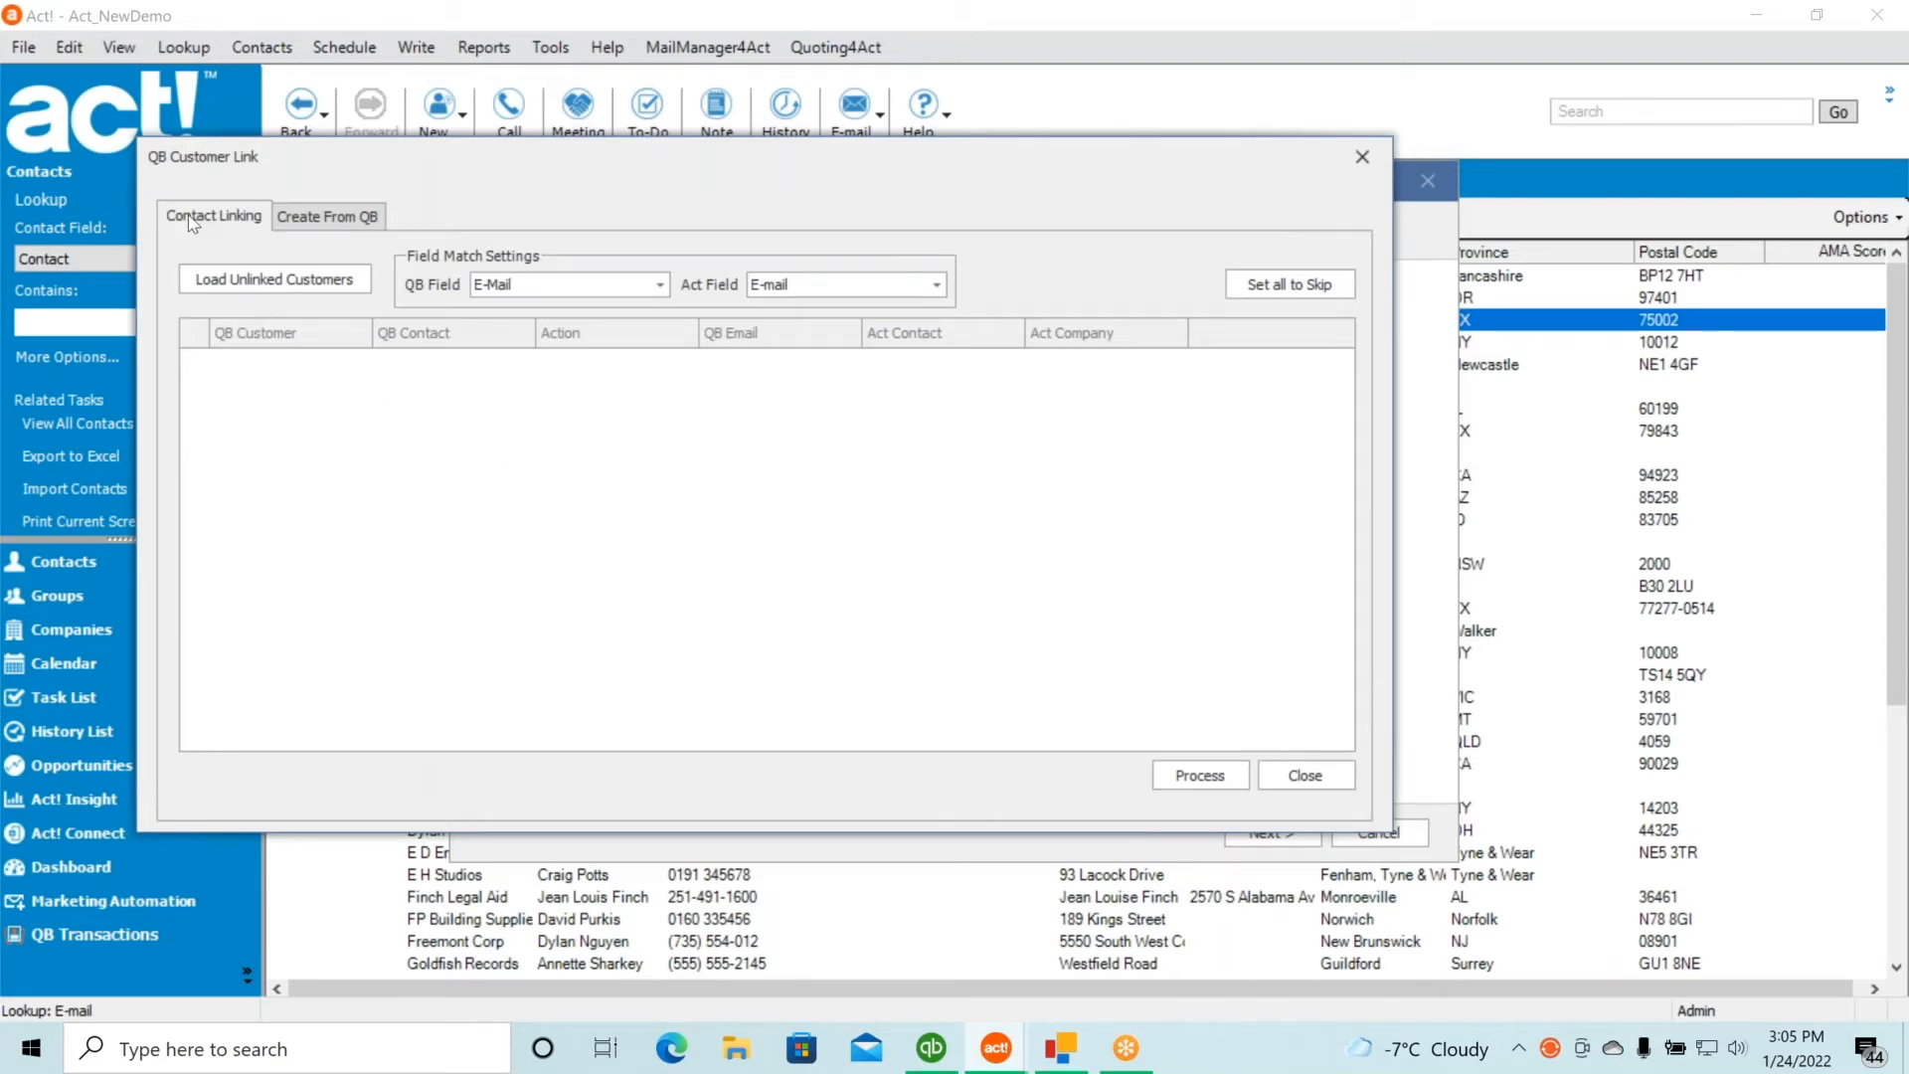
left_click(331, 218)
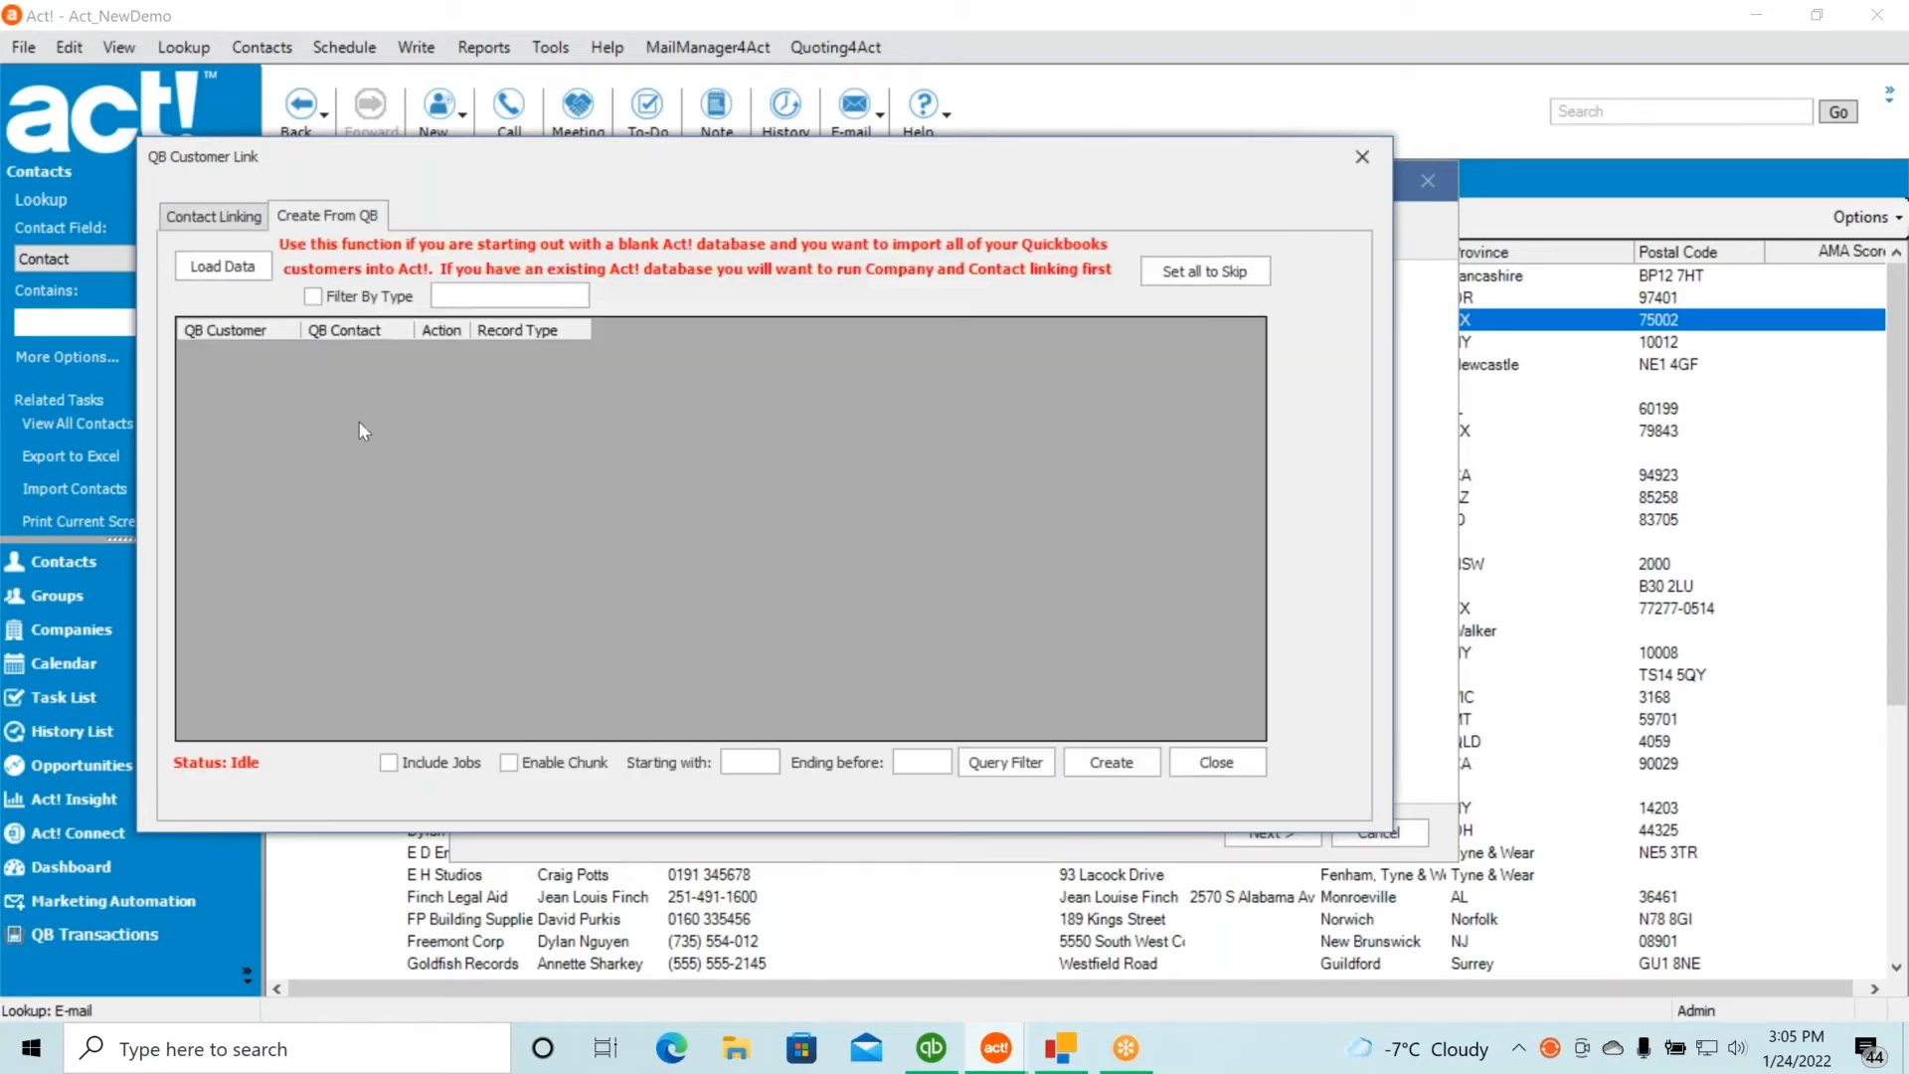
left_click(209, 218)
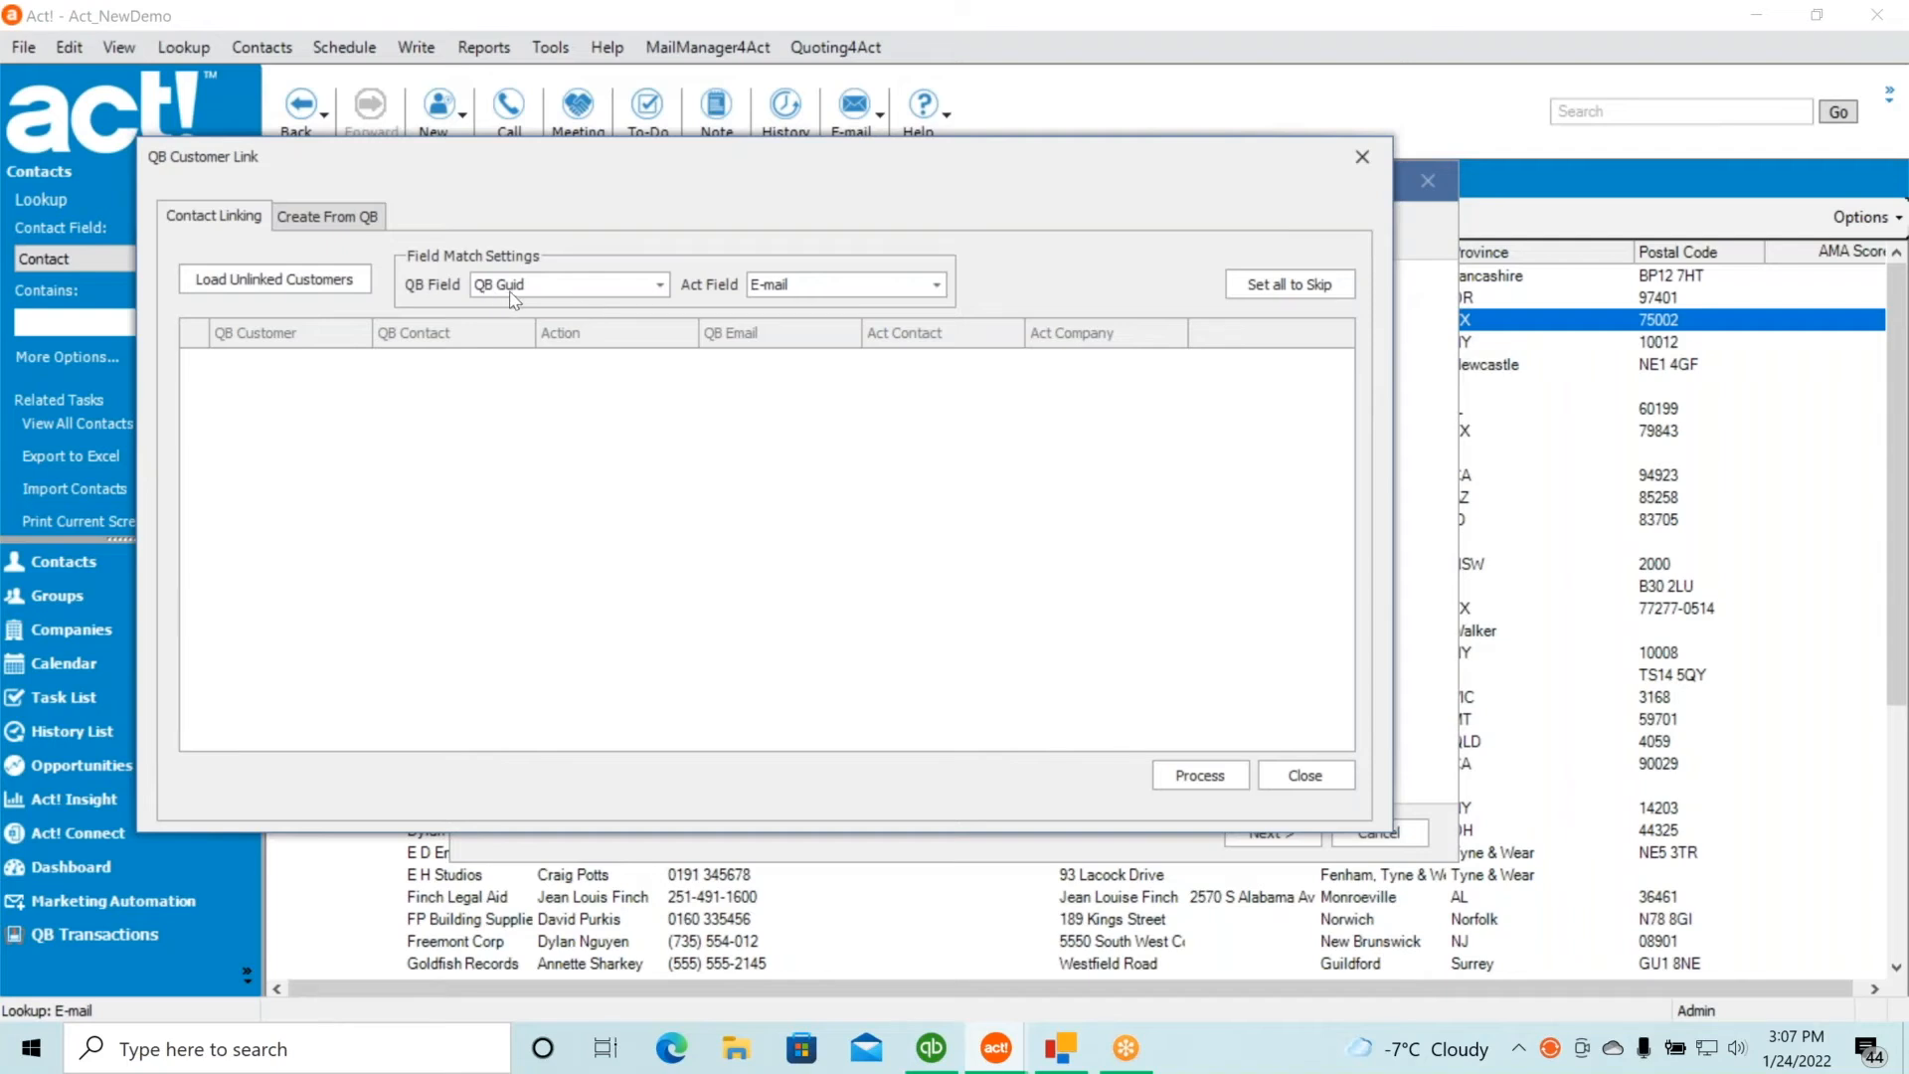
Set the QB match field to E-Mail against the Act E-mail field and load the unlinked customers
left_click(660, 286)
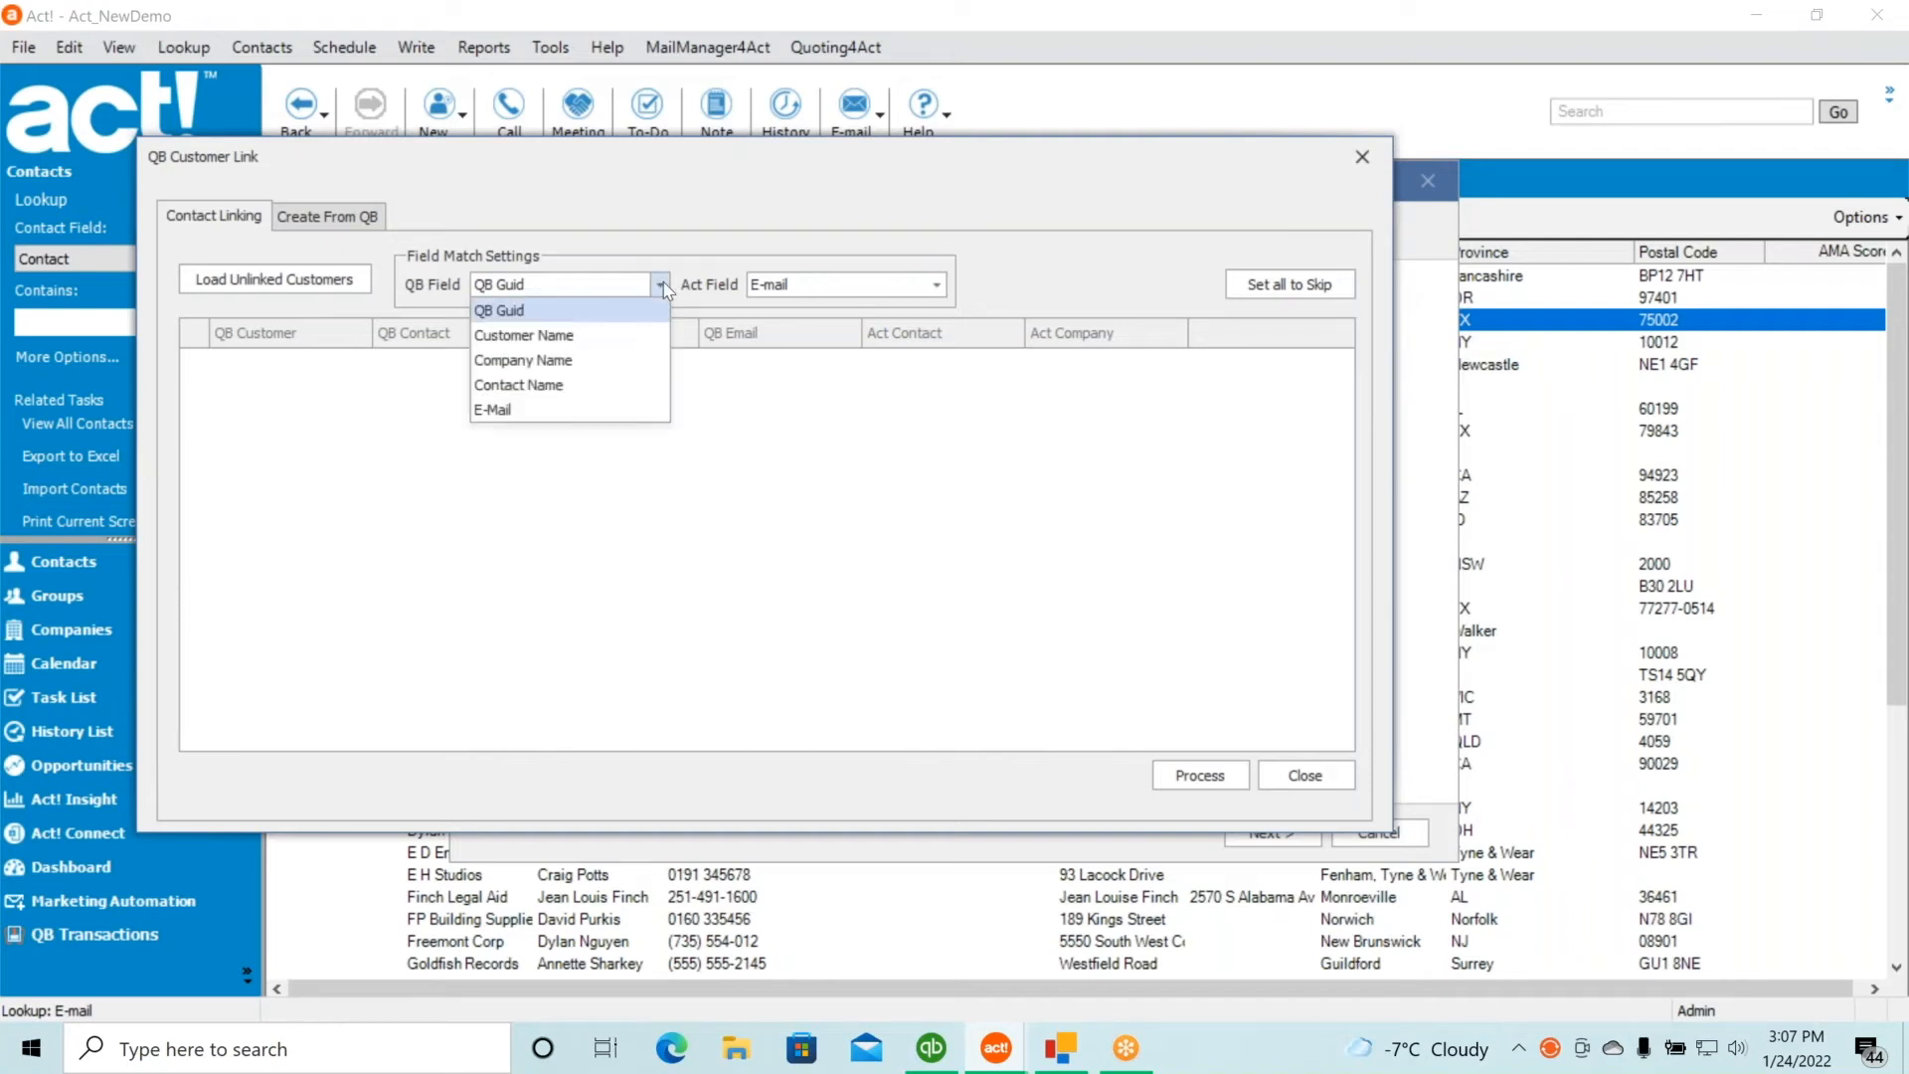
left_click(594, 406)
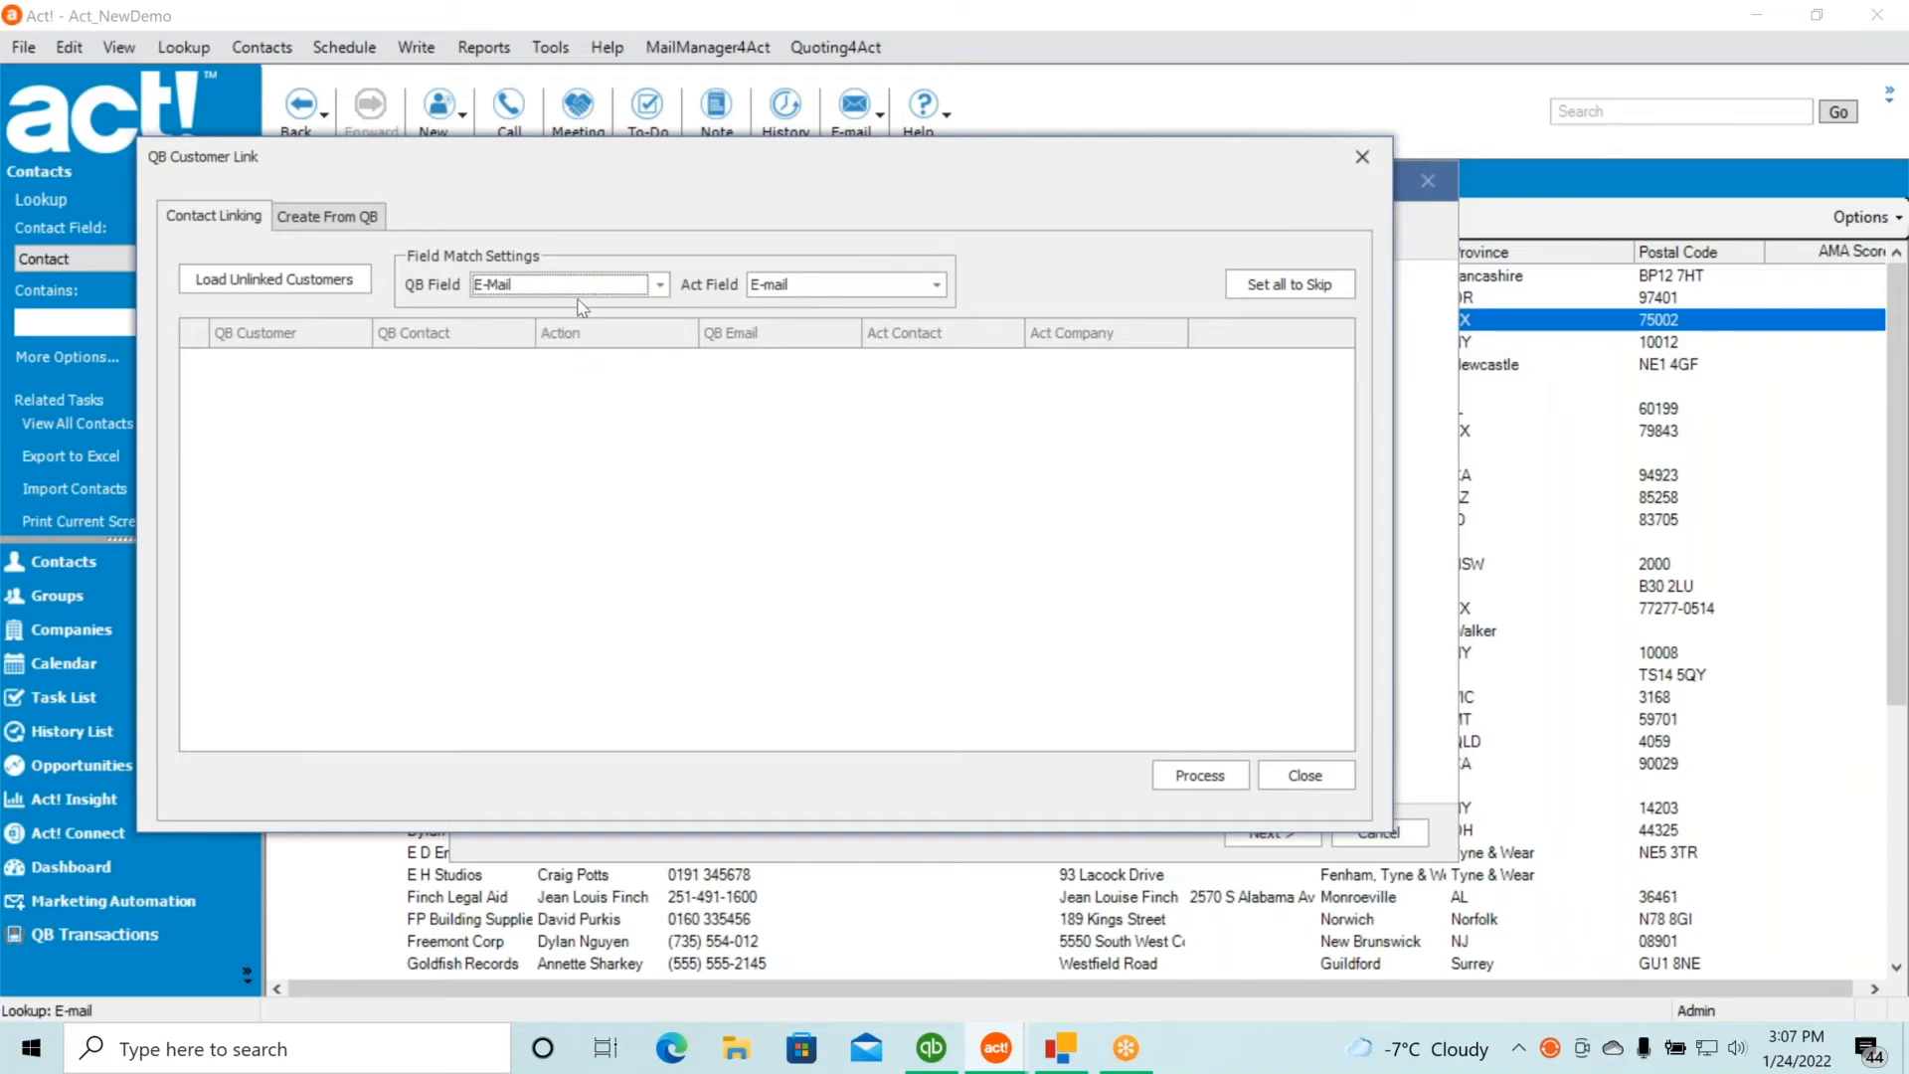
left_click(295, 284)
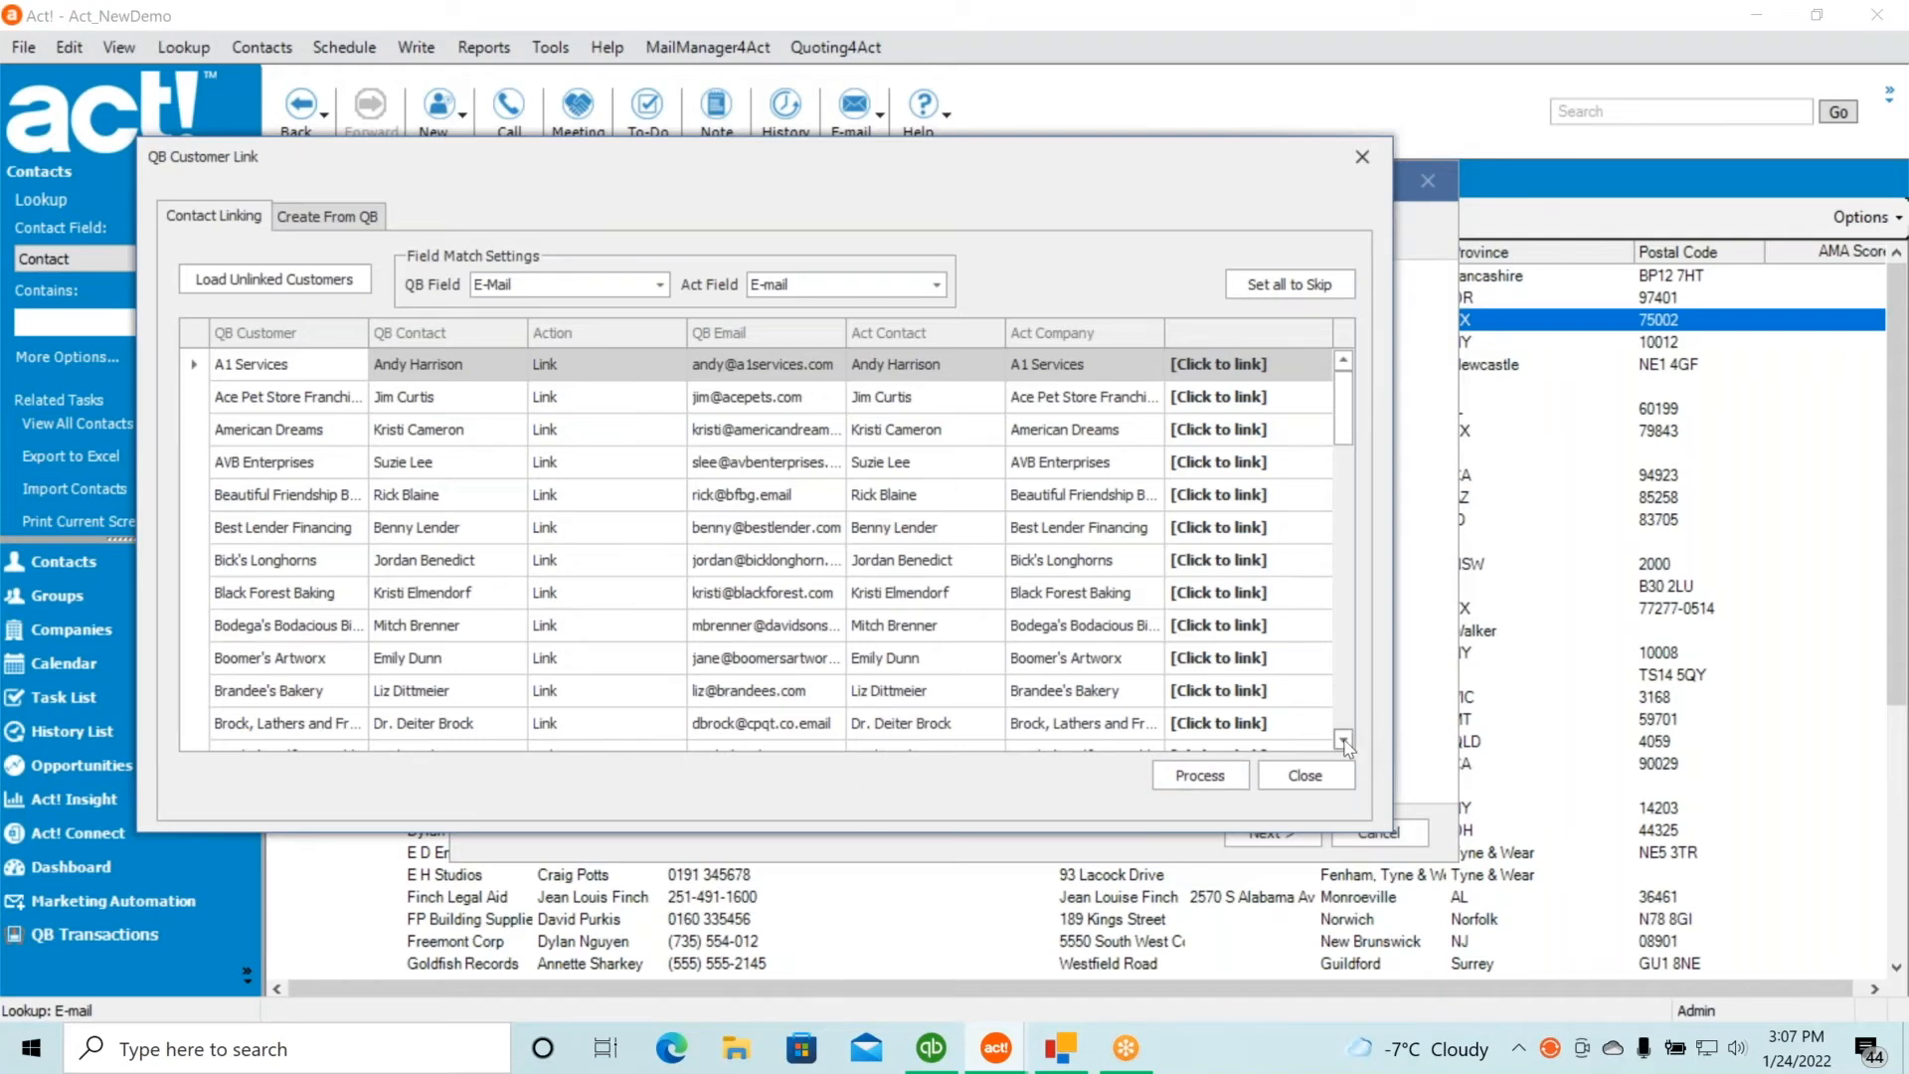
Review the proposed link and skip actions for all loaded customers and process the contact linking
scroll(1343, 742, "down", 8)
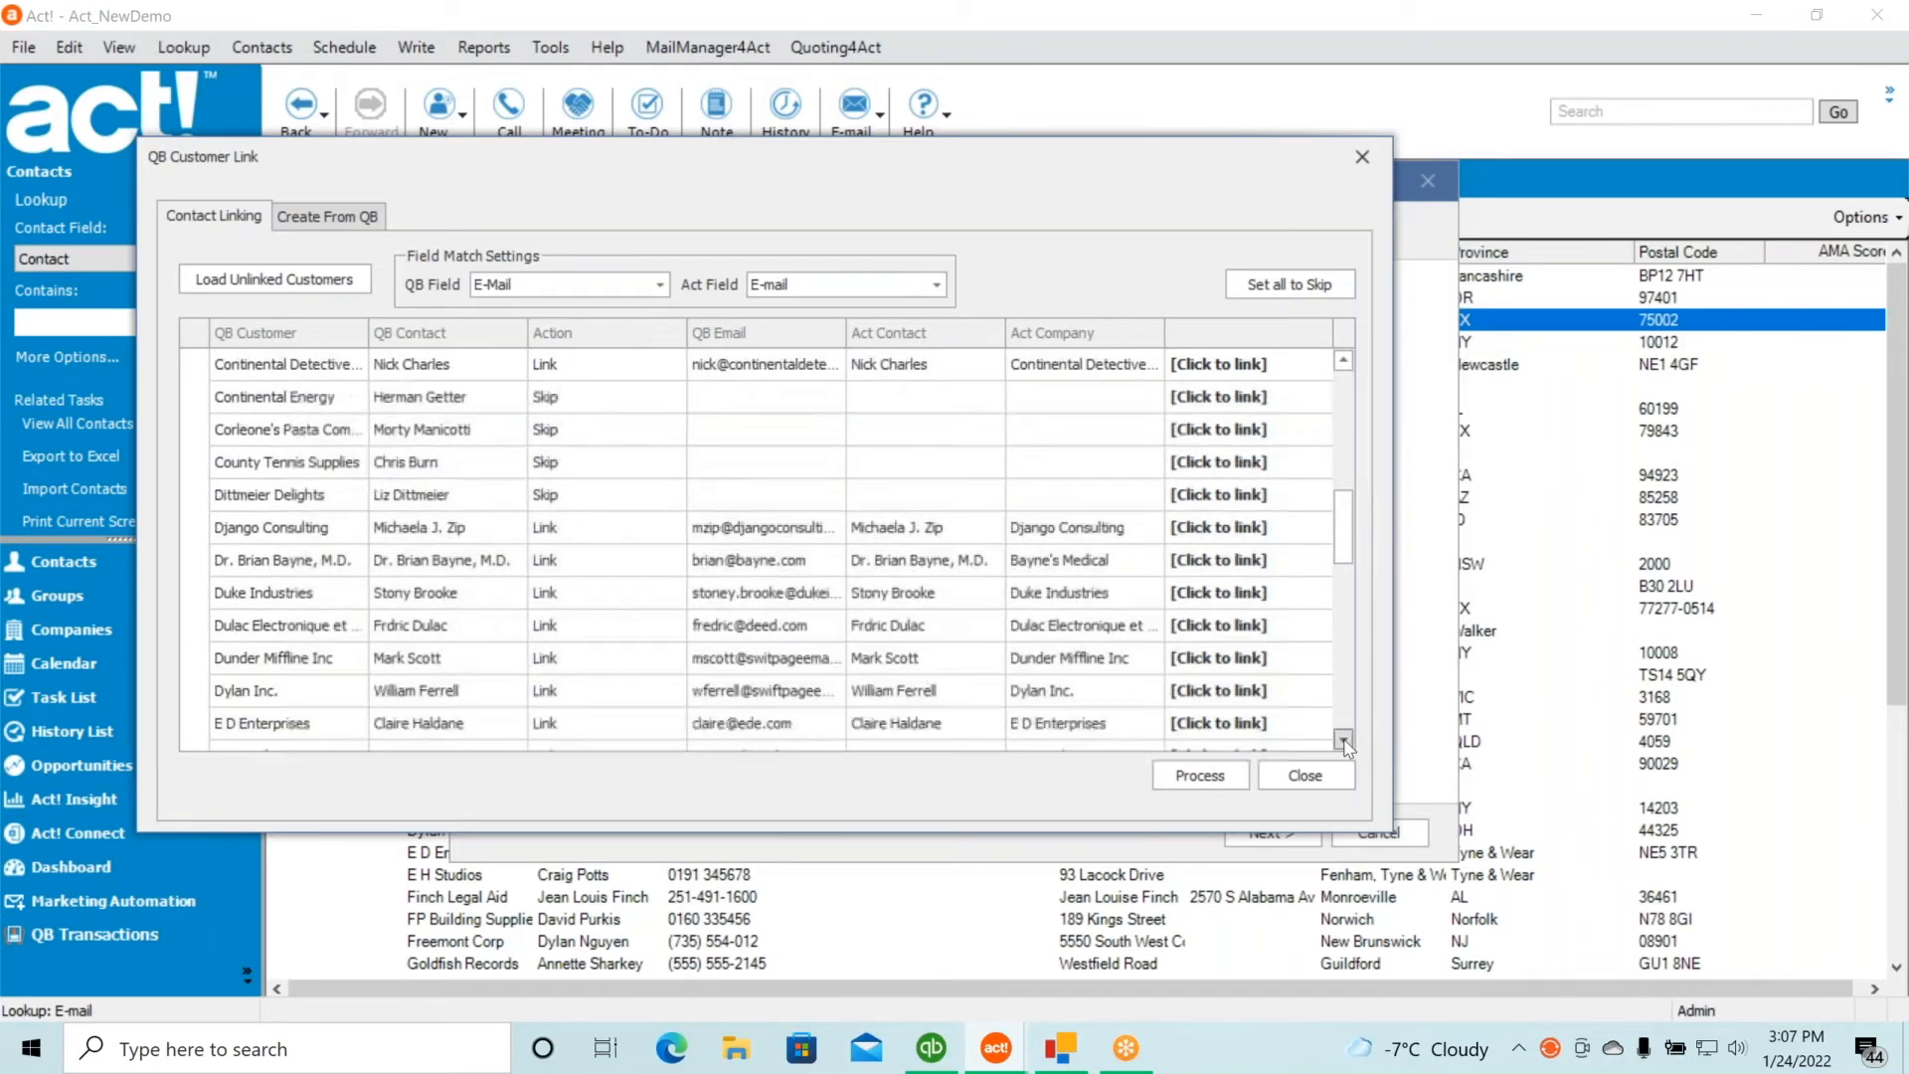
scroll(1344, 744, "down", 7)
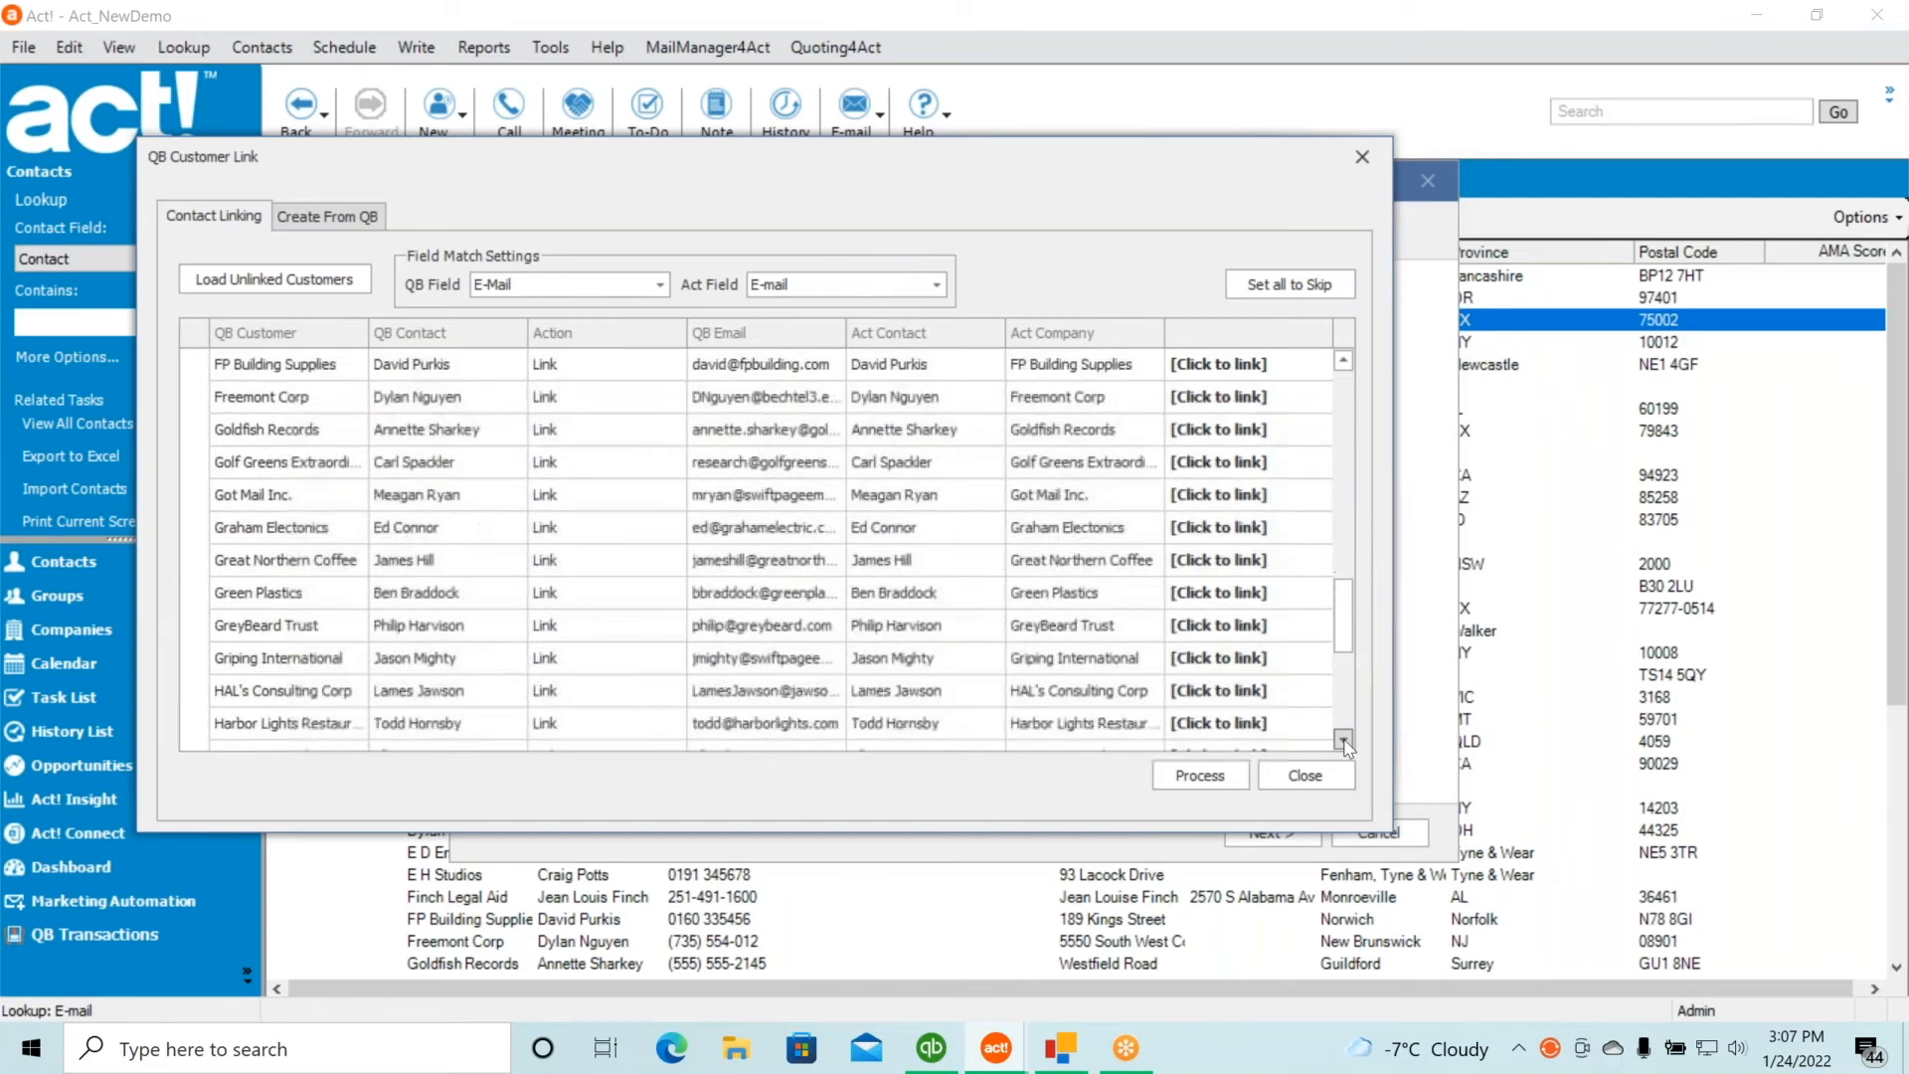
scroll(1344, 744, "down", 2)
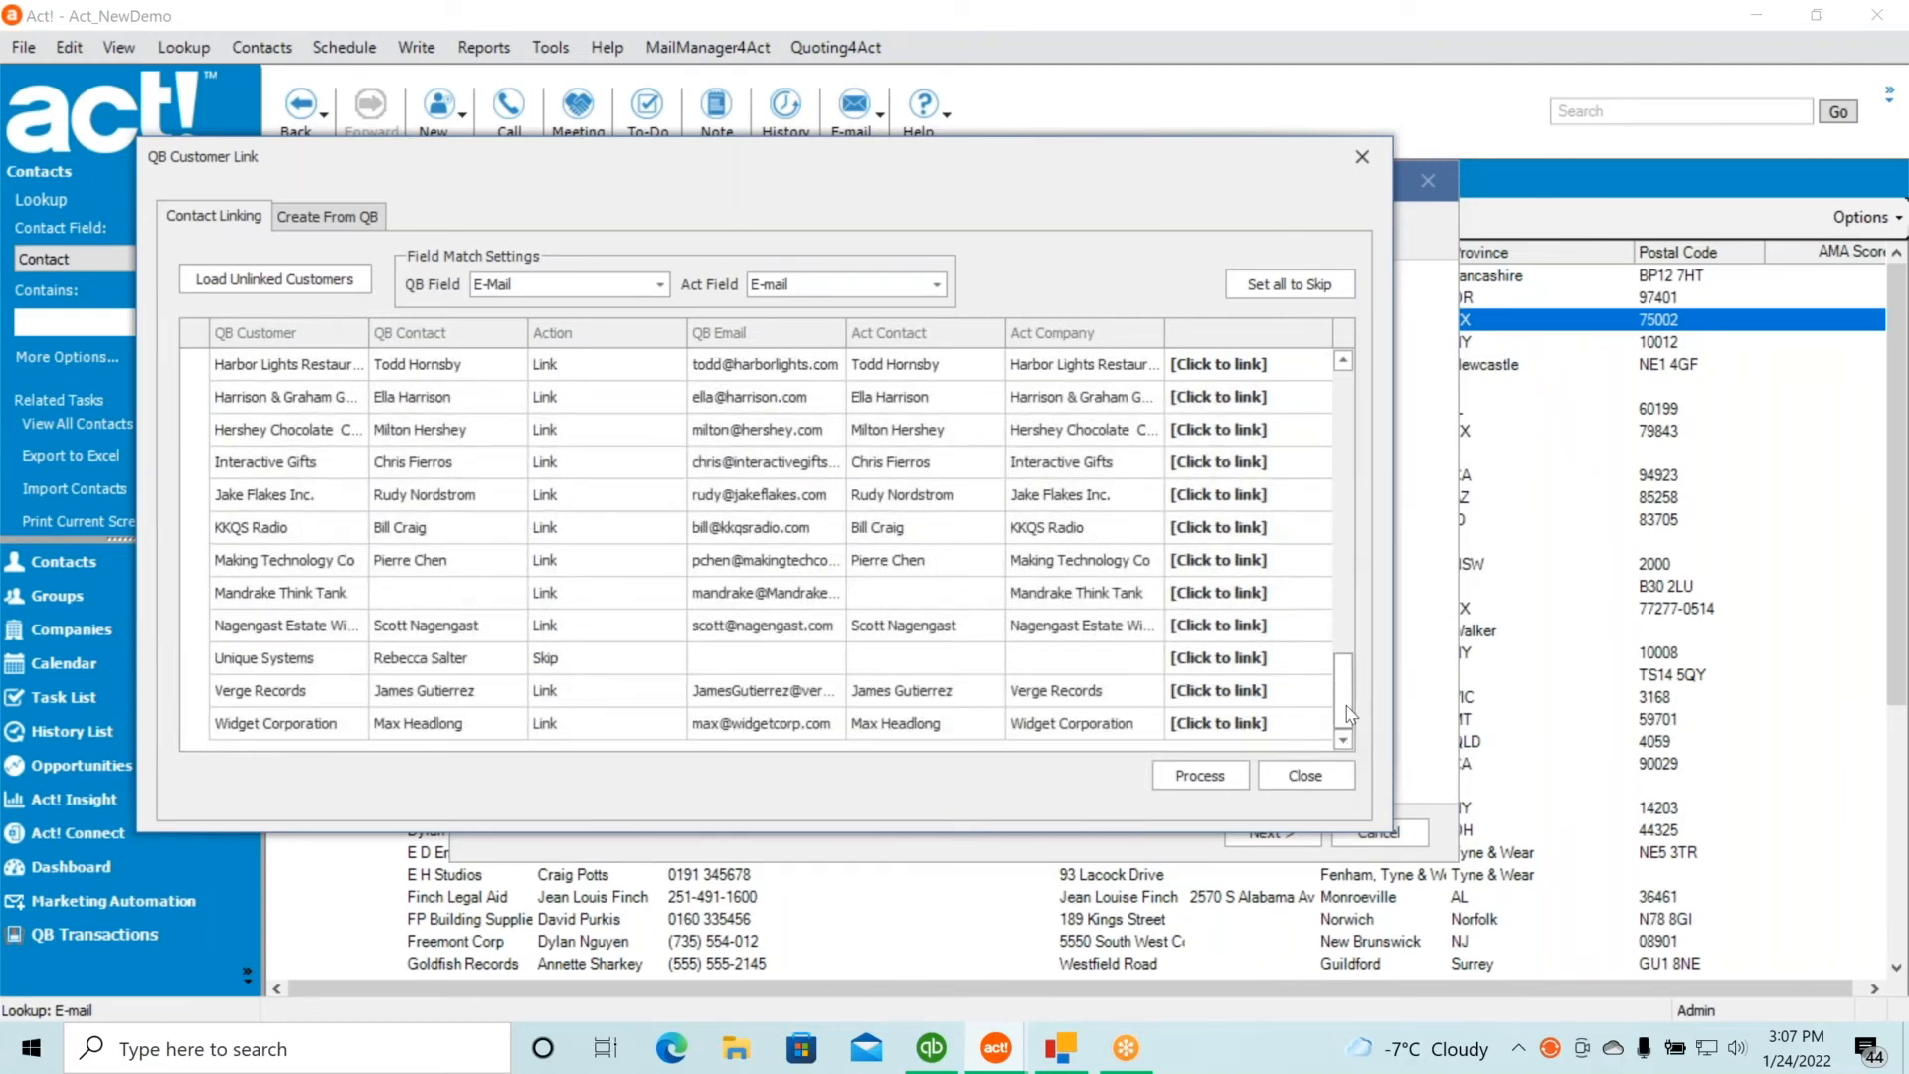
mouse_move(1344, 712)
left_mouse_down()
mouse_move(1339, 417)
mouse_move(1342, 646)
mouse_move(1369, 734)
left_mouse_up()
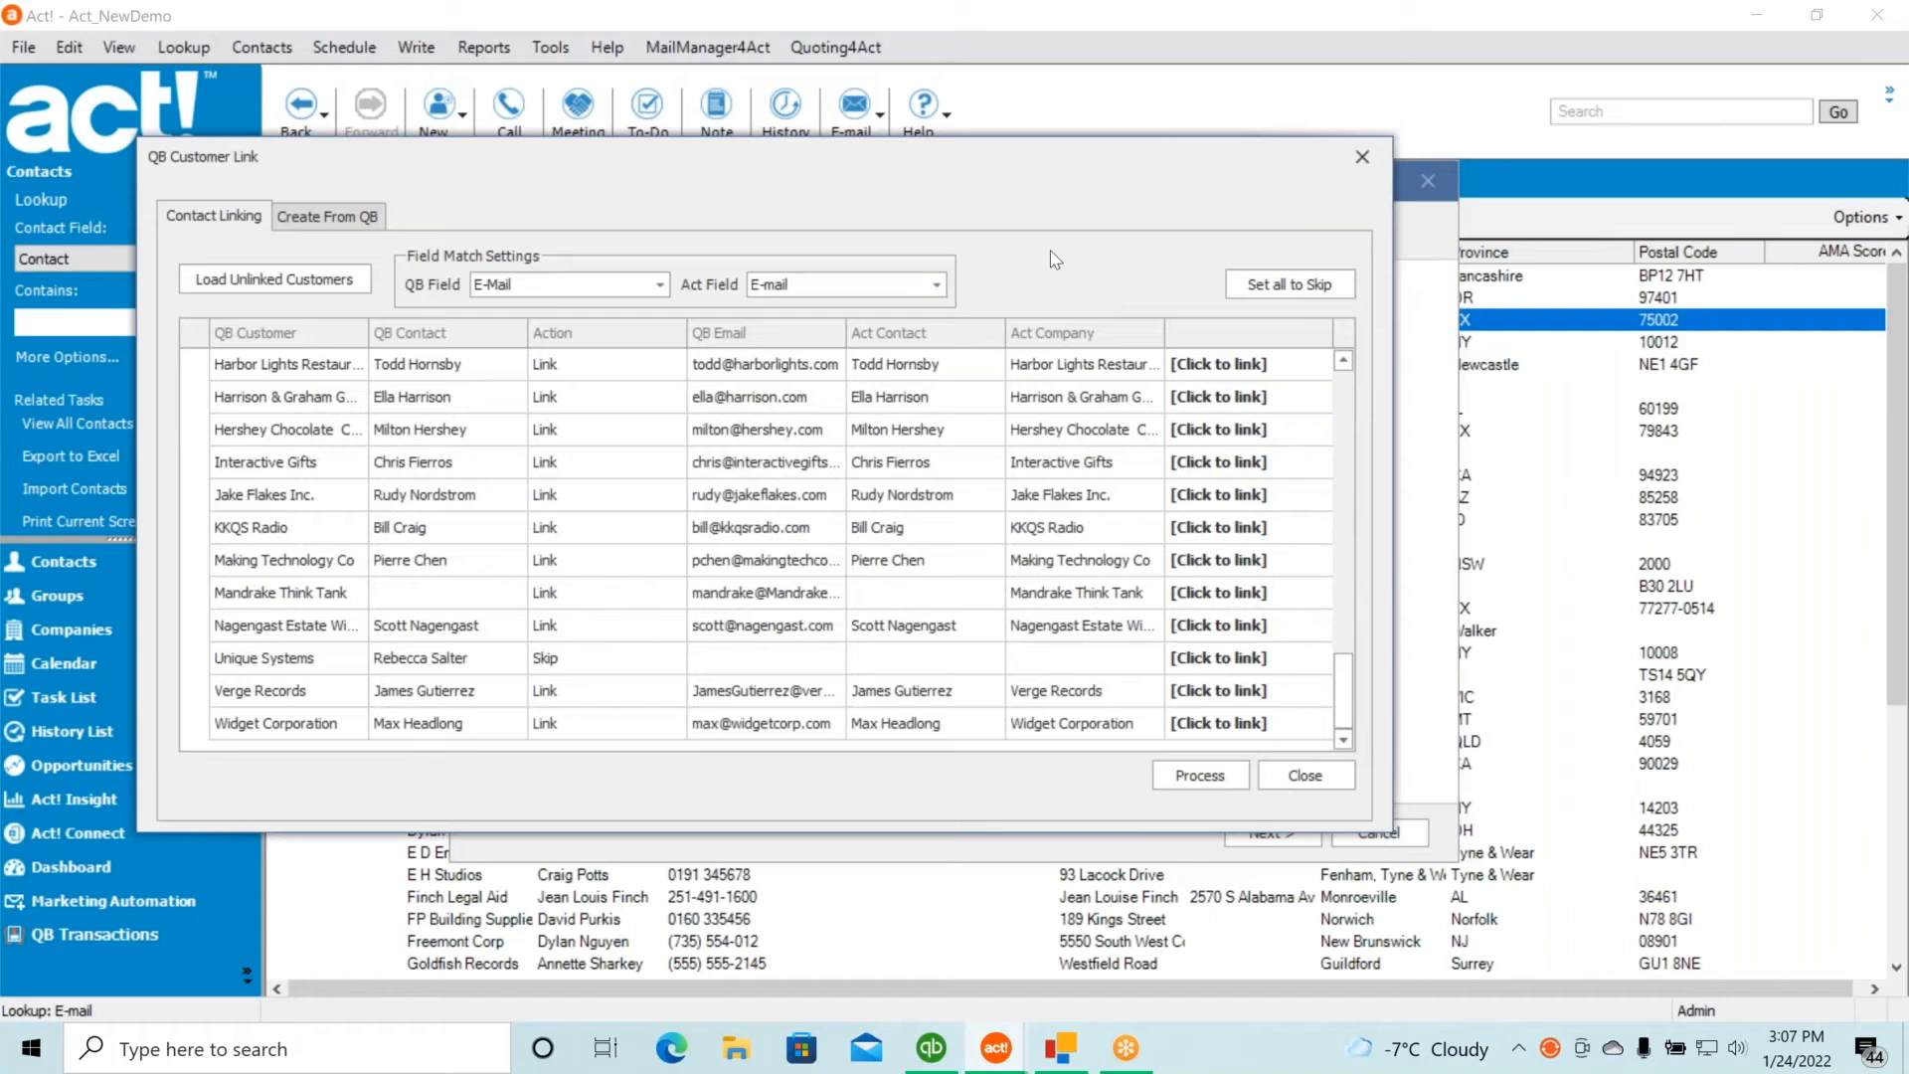
left_click(1198, 777)
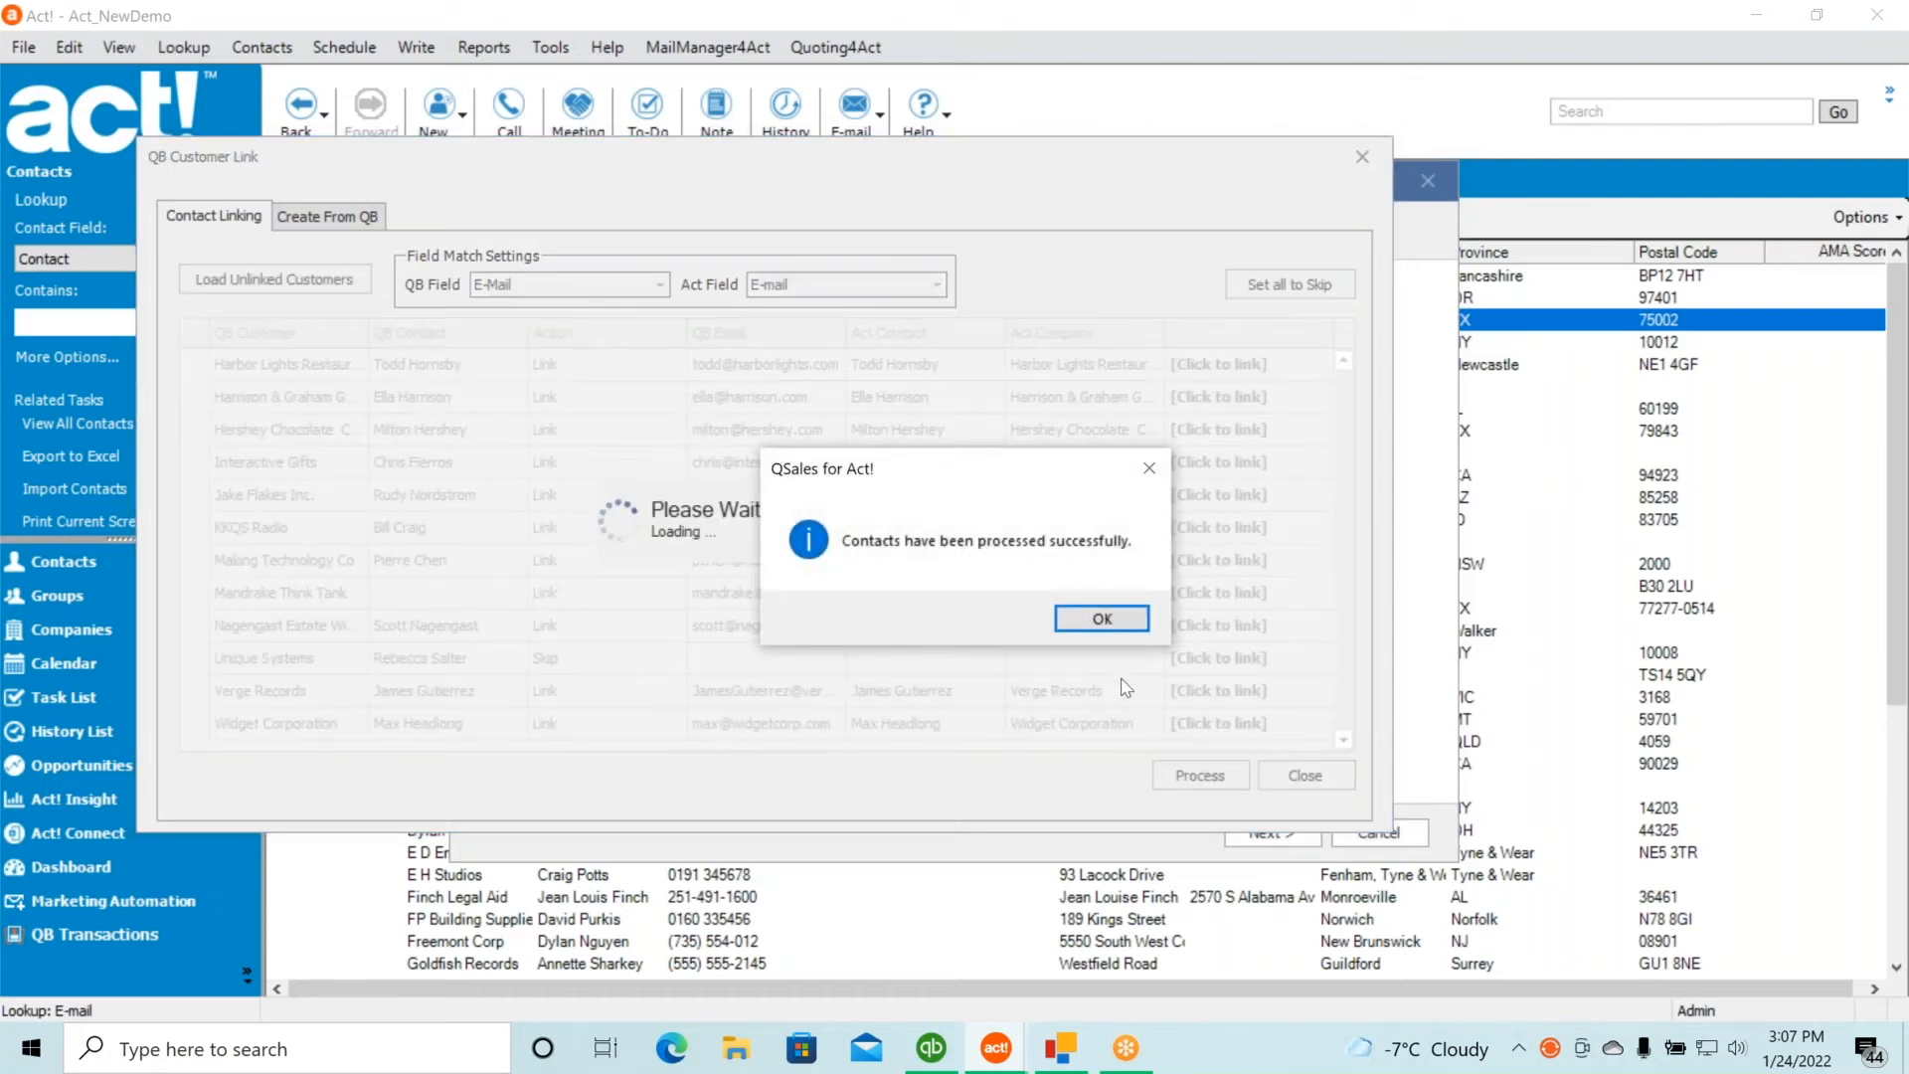
Close the QB Customer Link window after processing, continue to the manual transaction sync page and leave the Install Wizard
left_click(1101, 618)
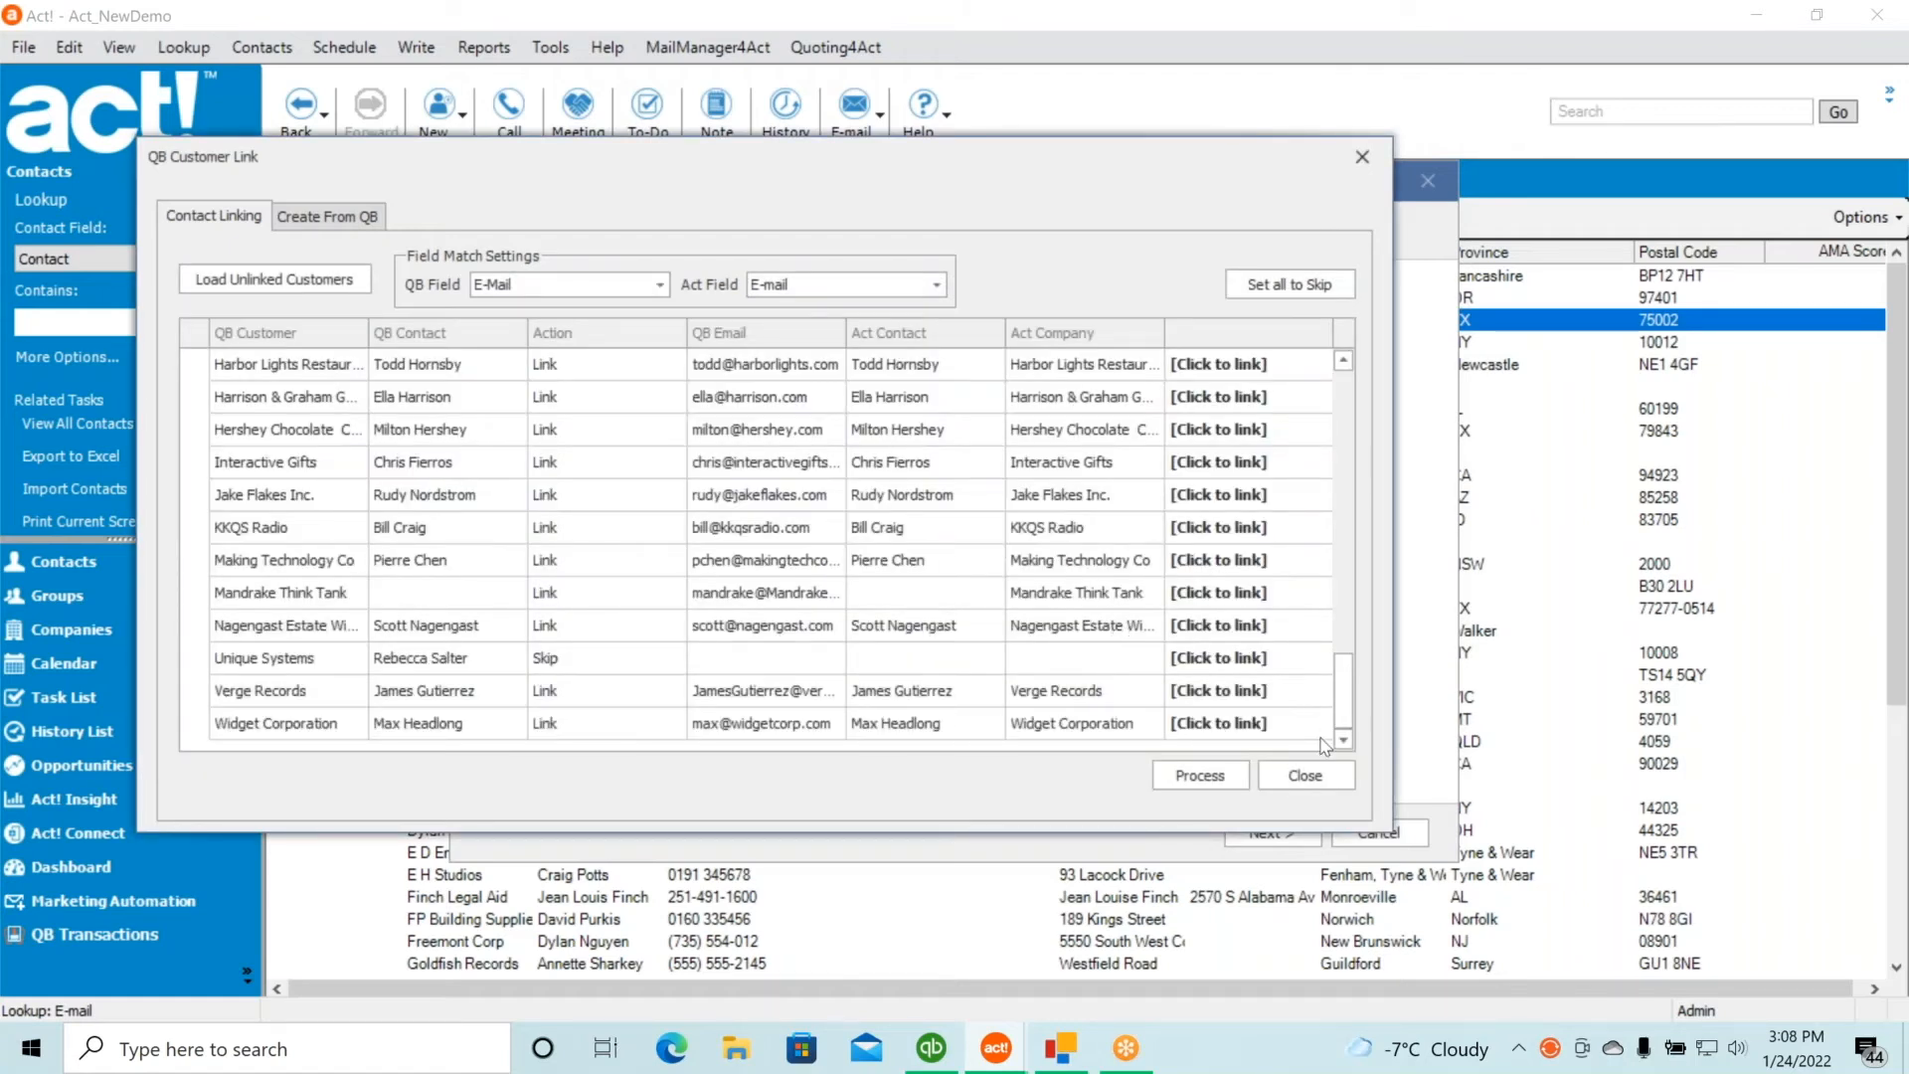
left_click(1304, 776)
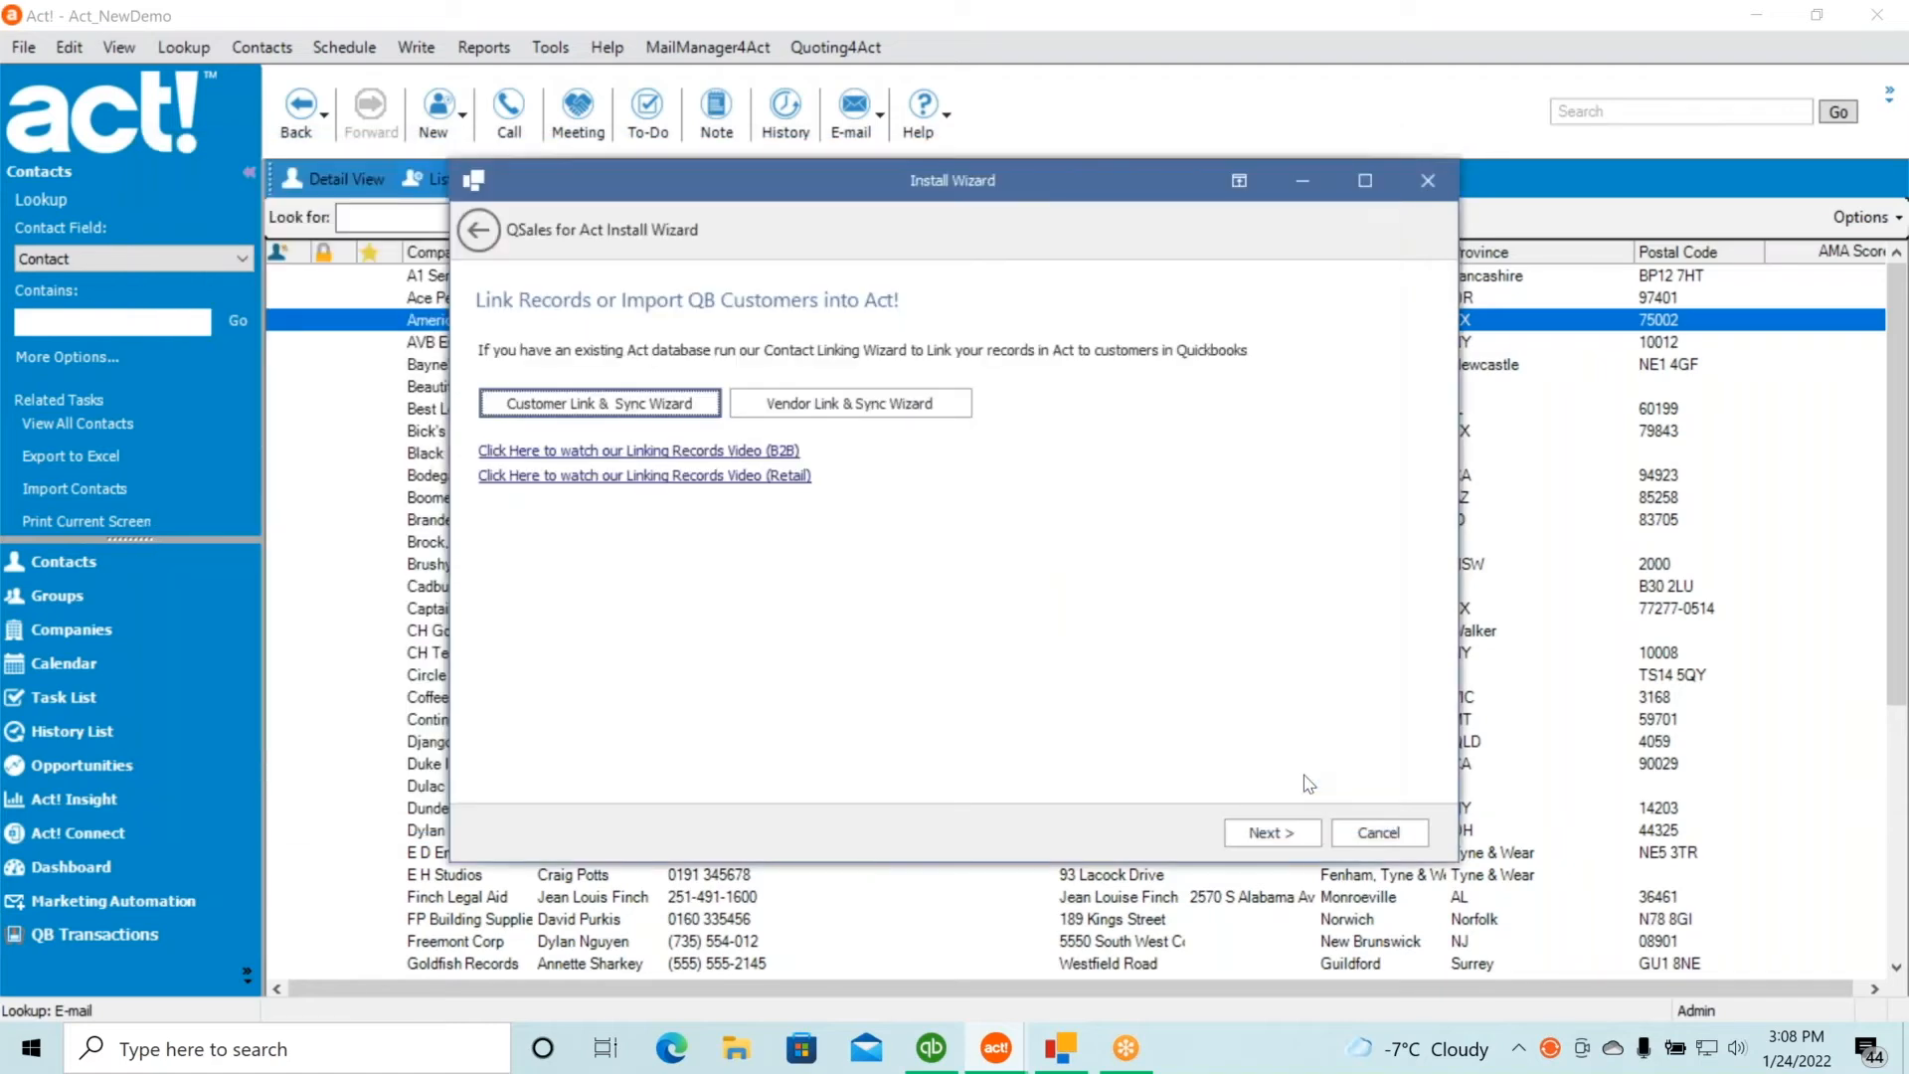
left_click(1273, 835)
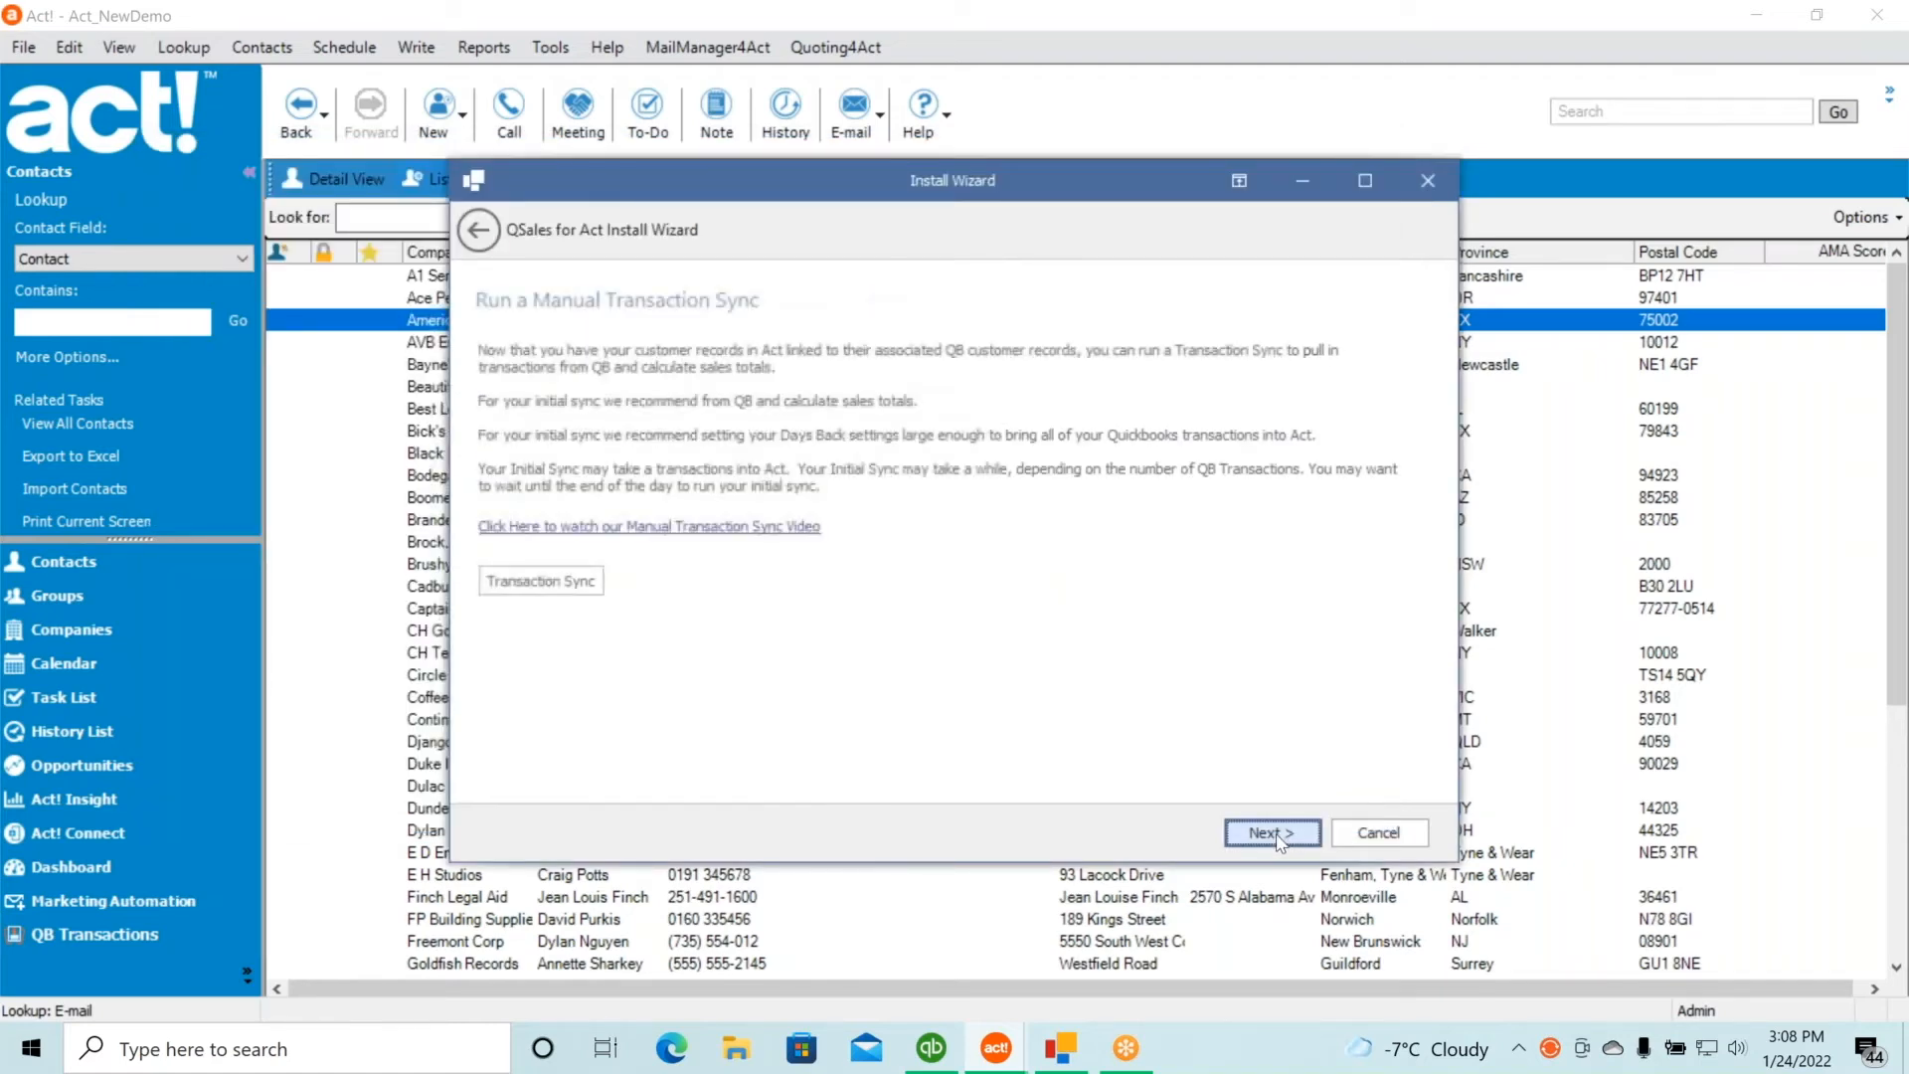
left_click(1376, 834)
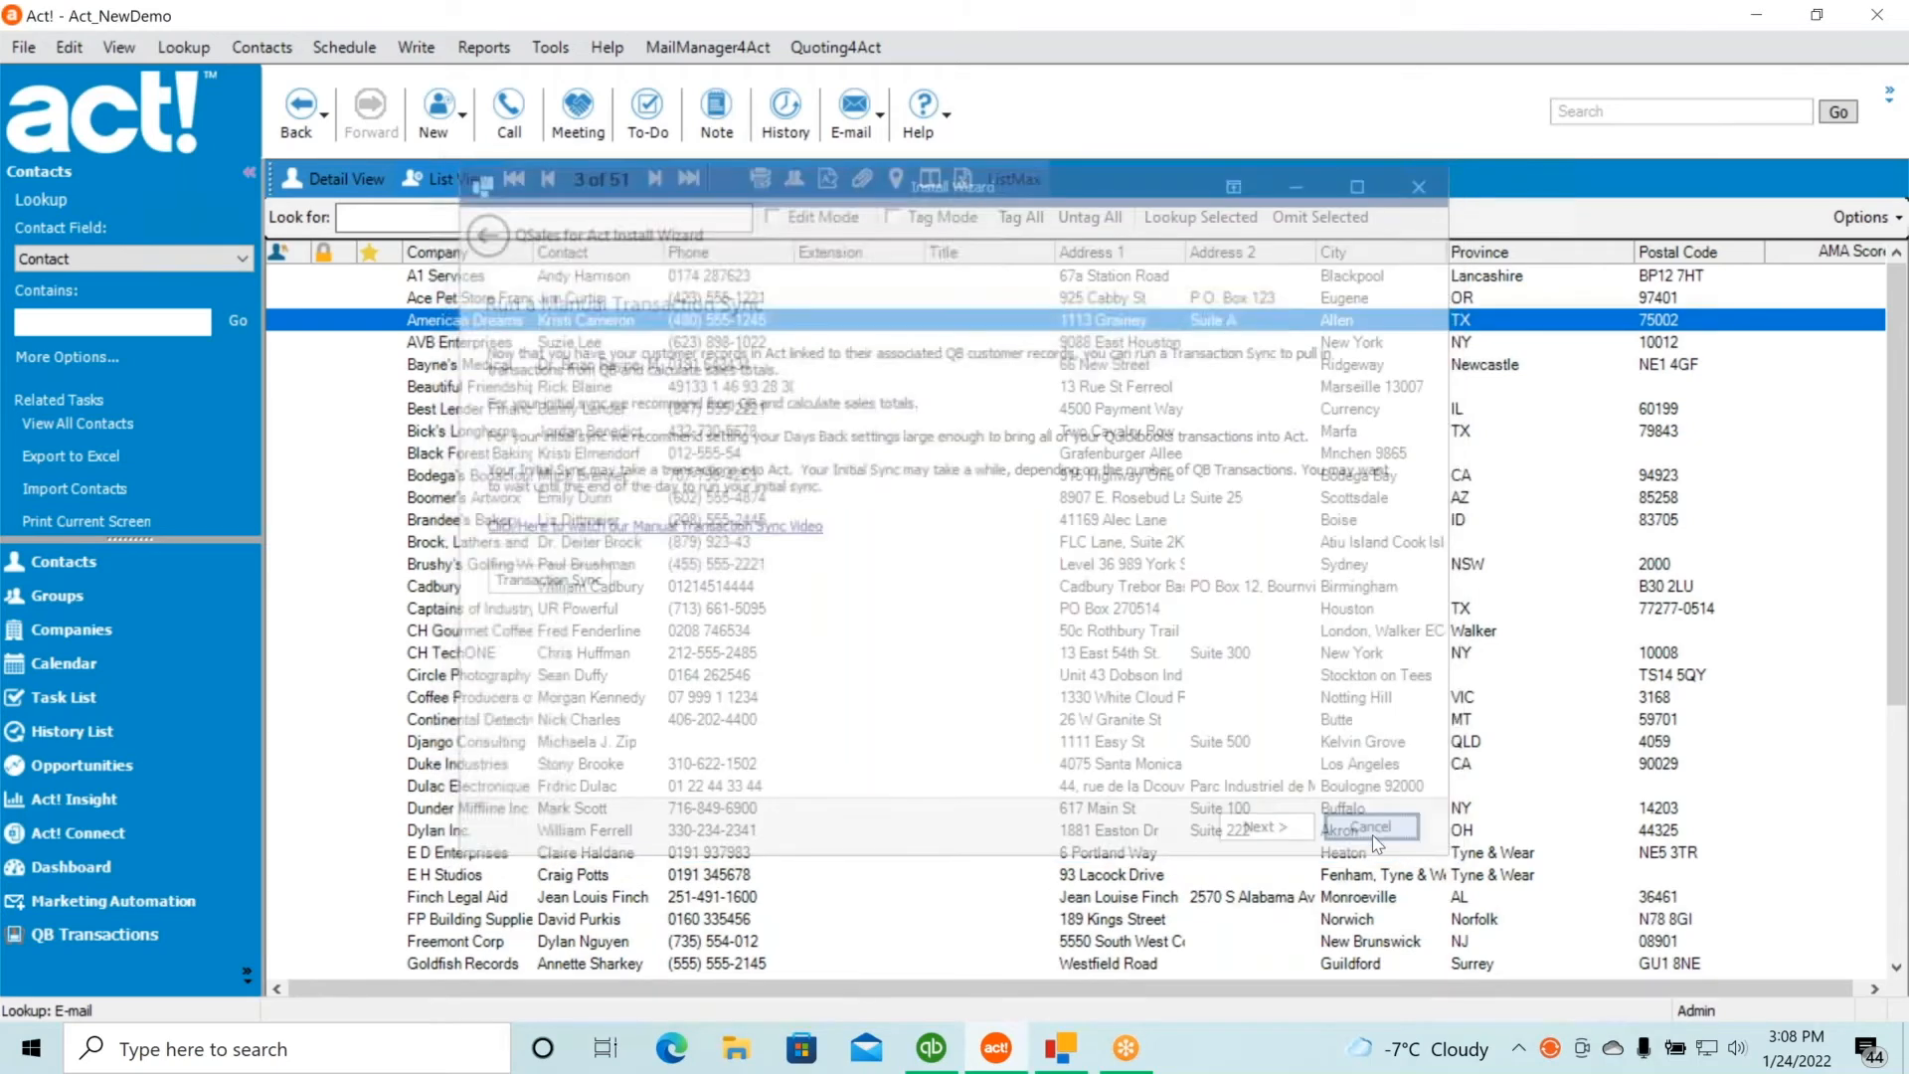
Check the QB ID on the A1 Services contact record and look up all contacts in the database
double_click(435, 279)
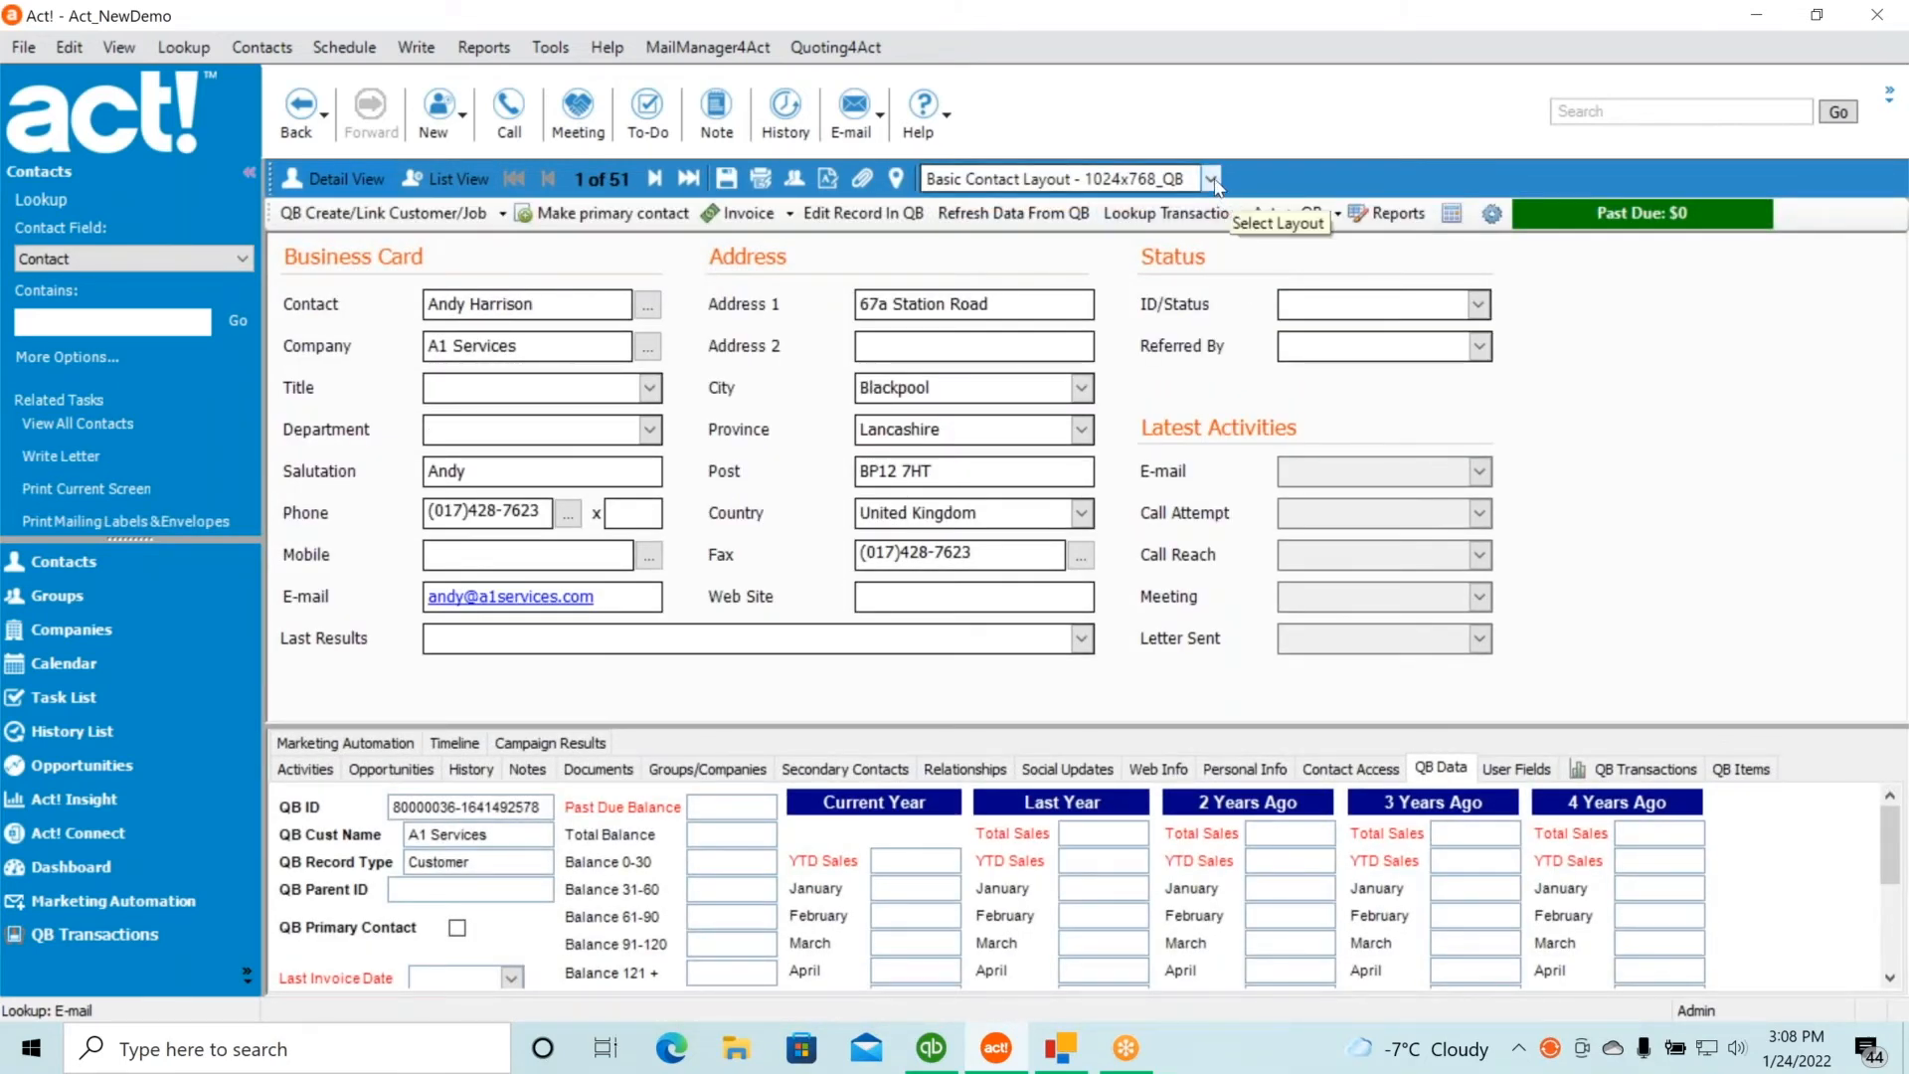
left_click(545, 806)
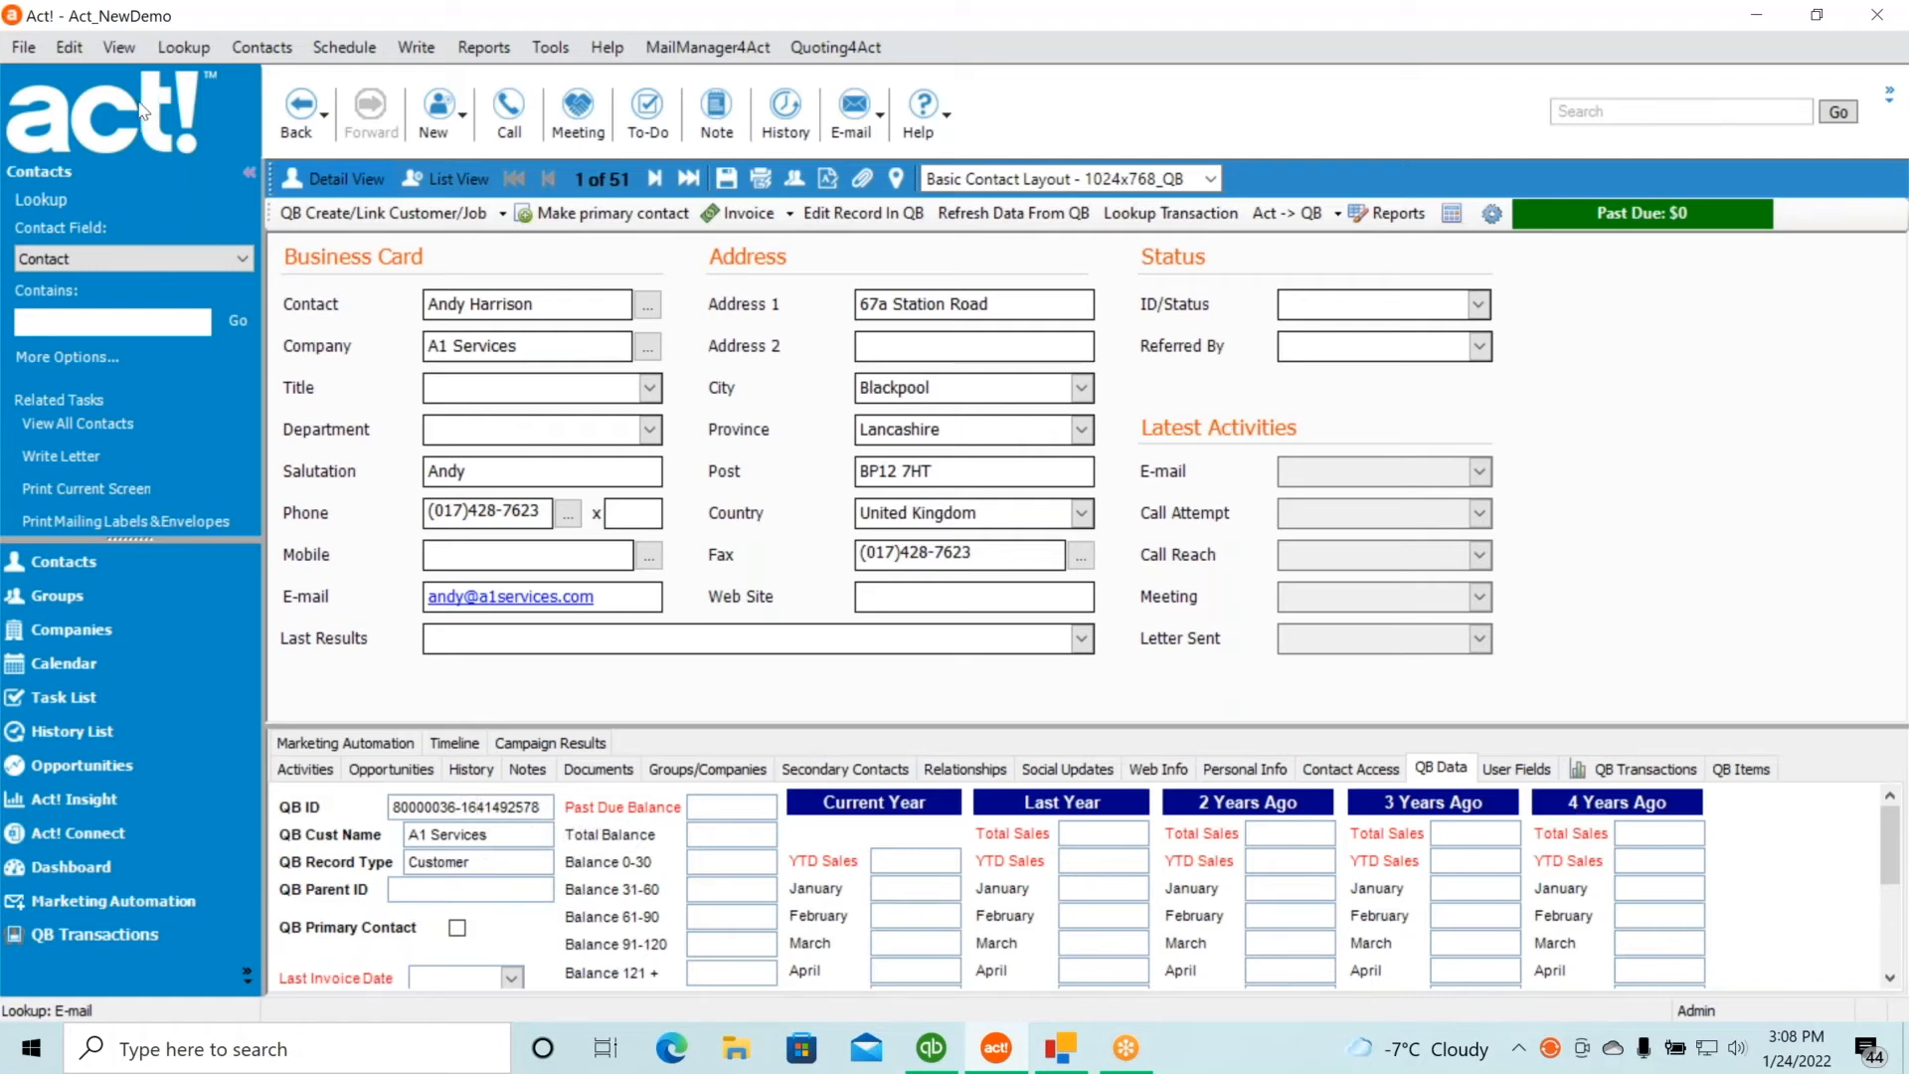
left_click(184, 47)
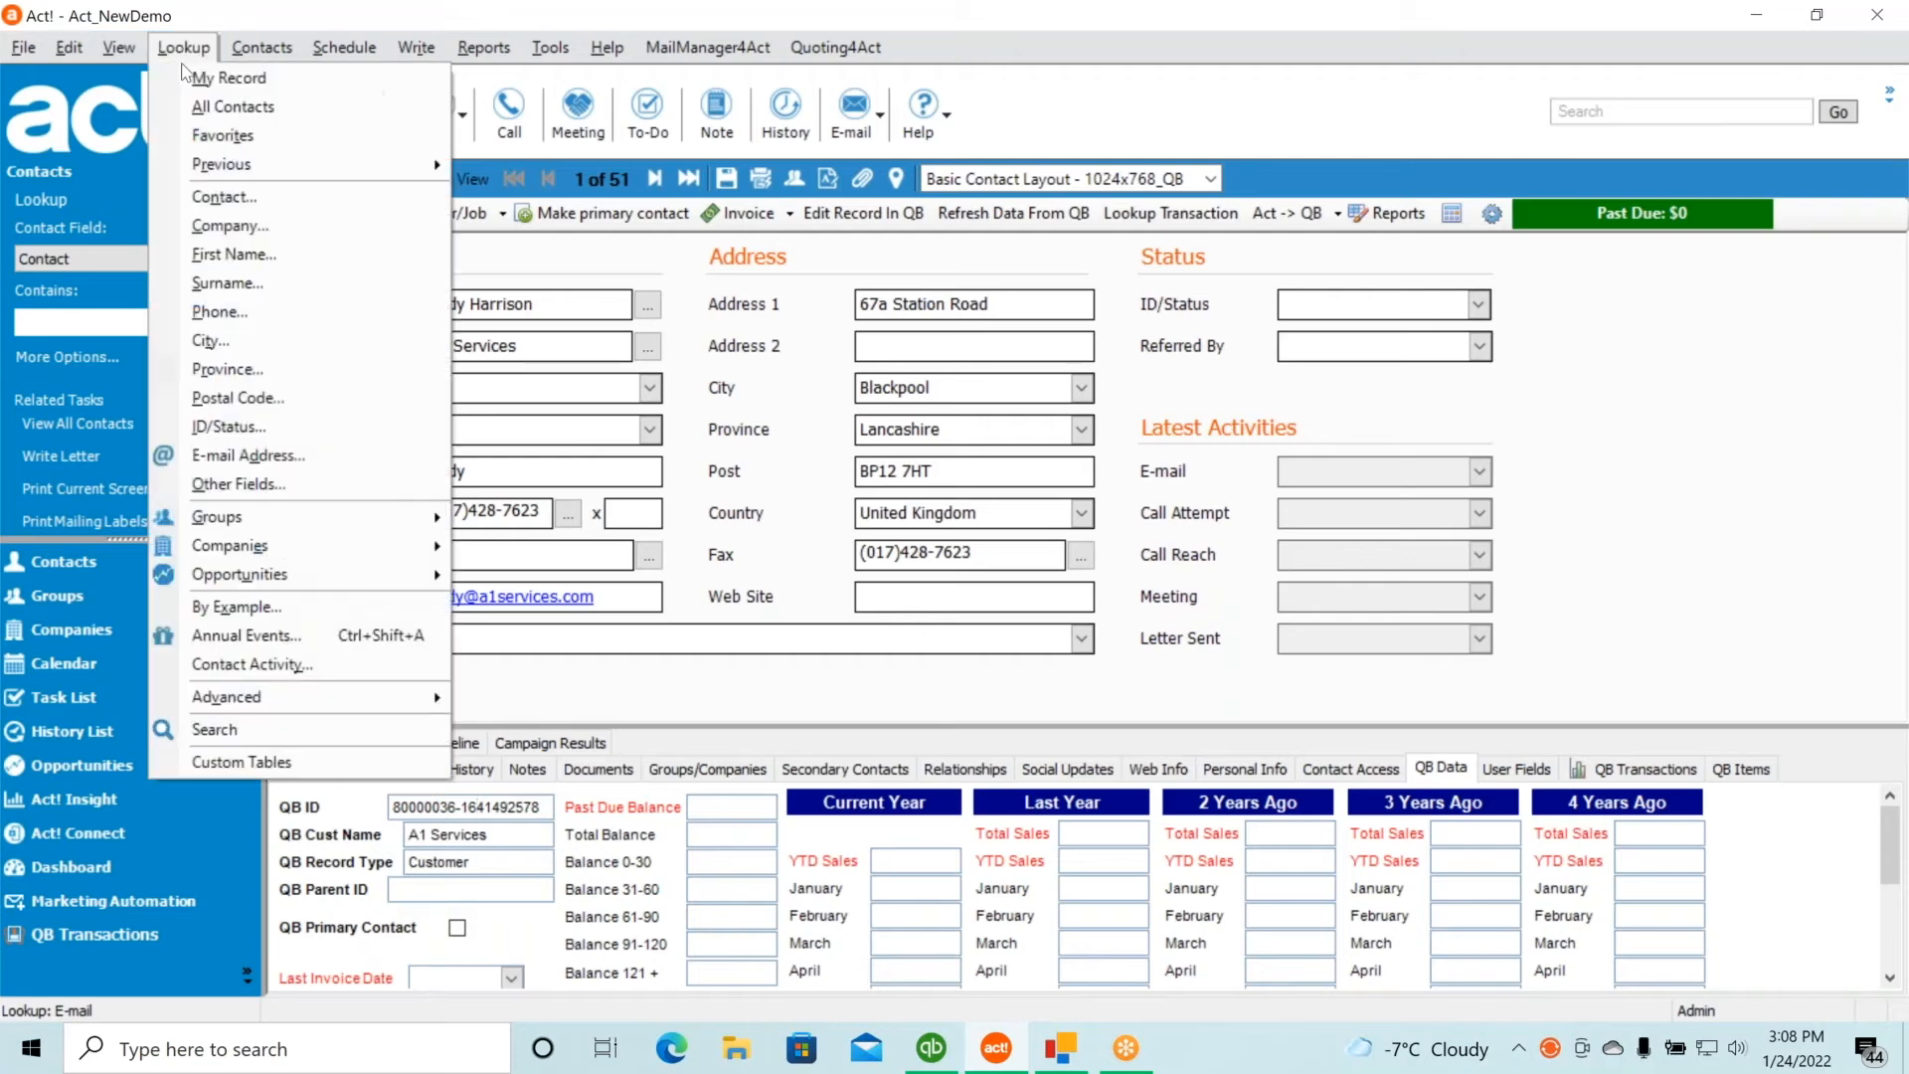
left_click(229, 106)
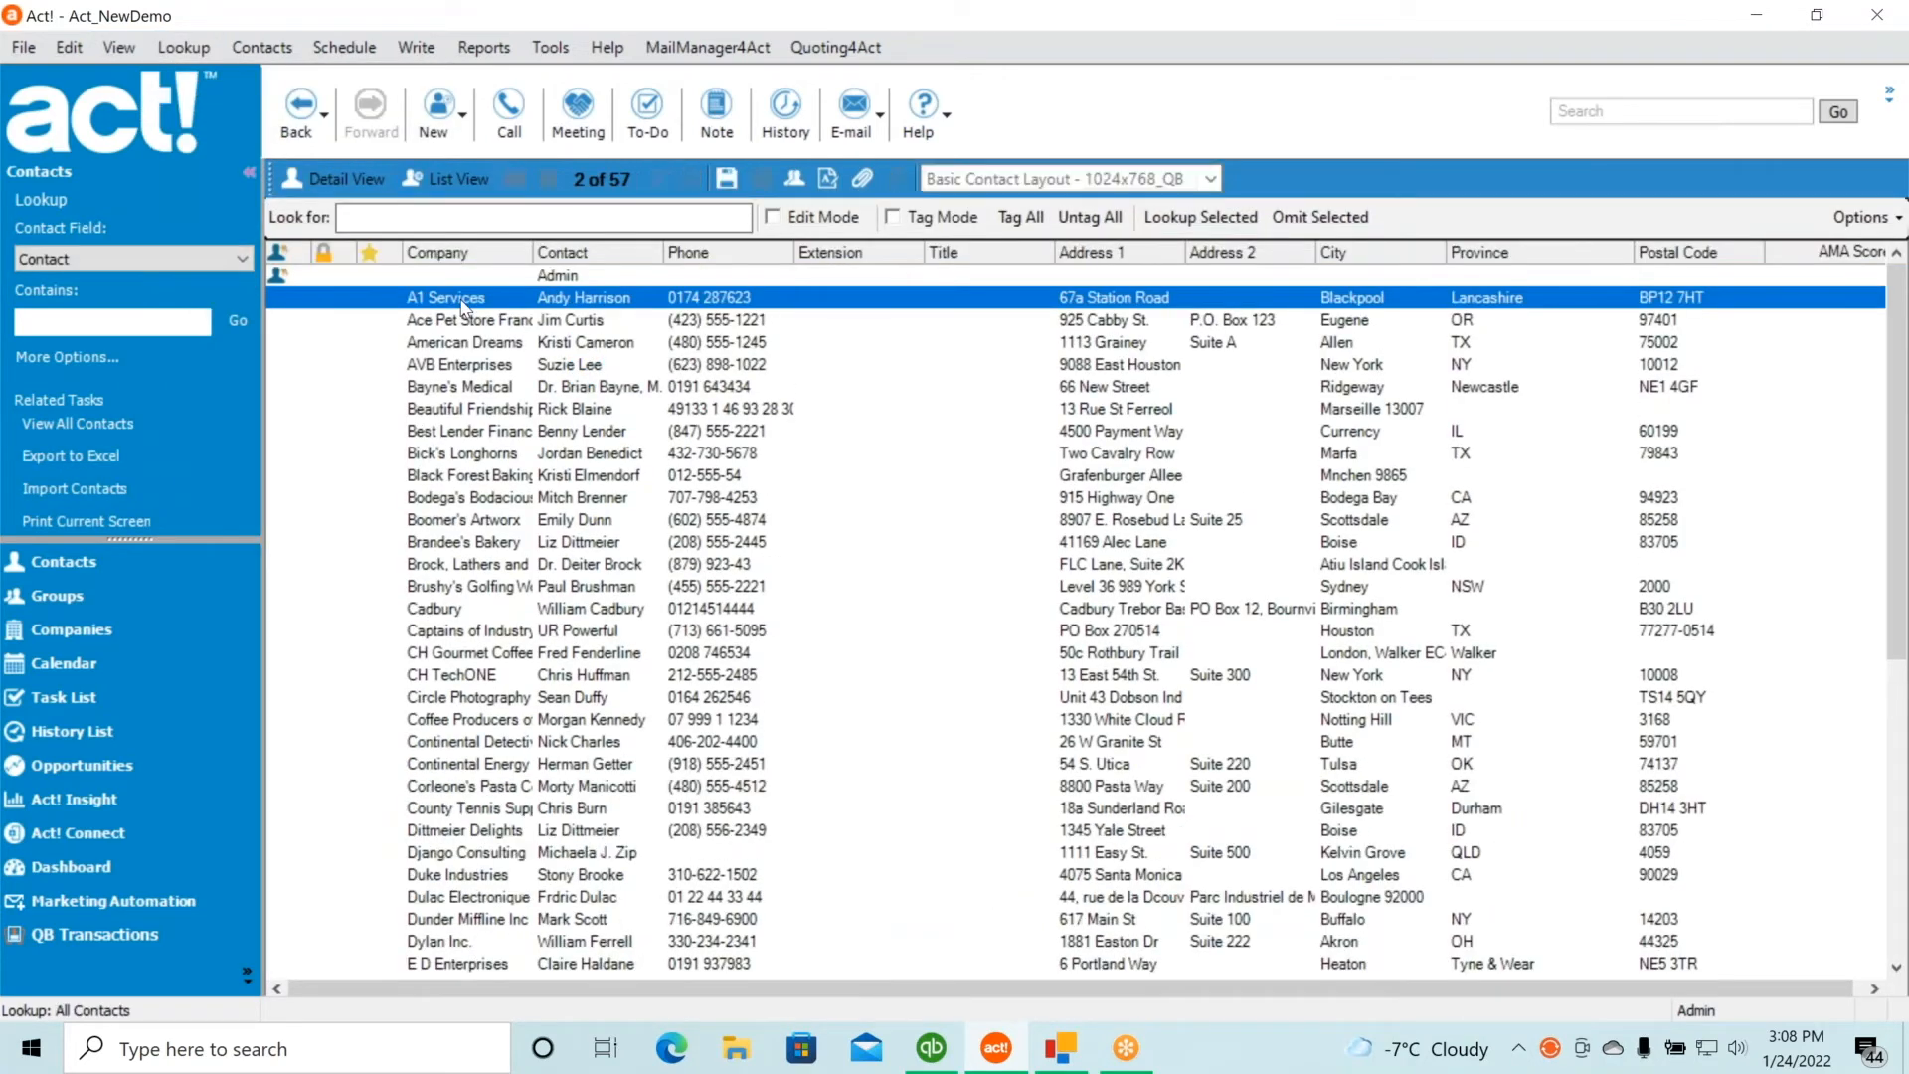
From the A1 Services record's QB ID field, look up all contacts whose QB_InternalID contains data
double_click(462, 298)
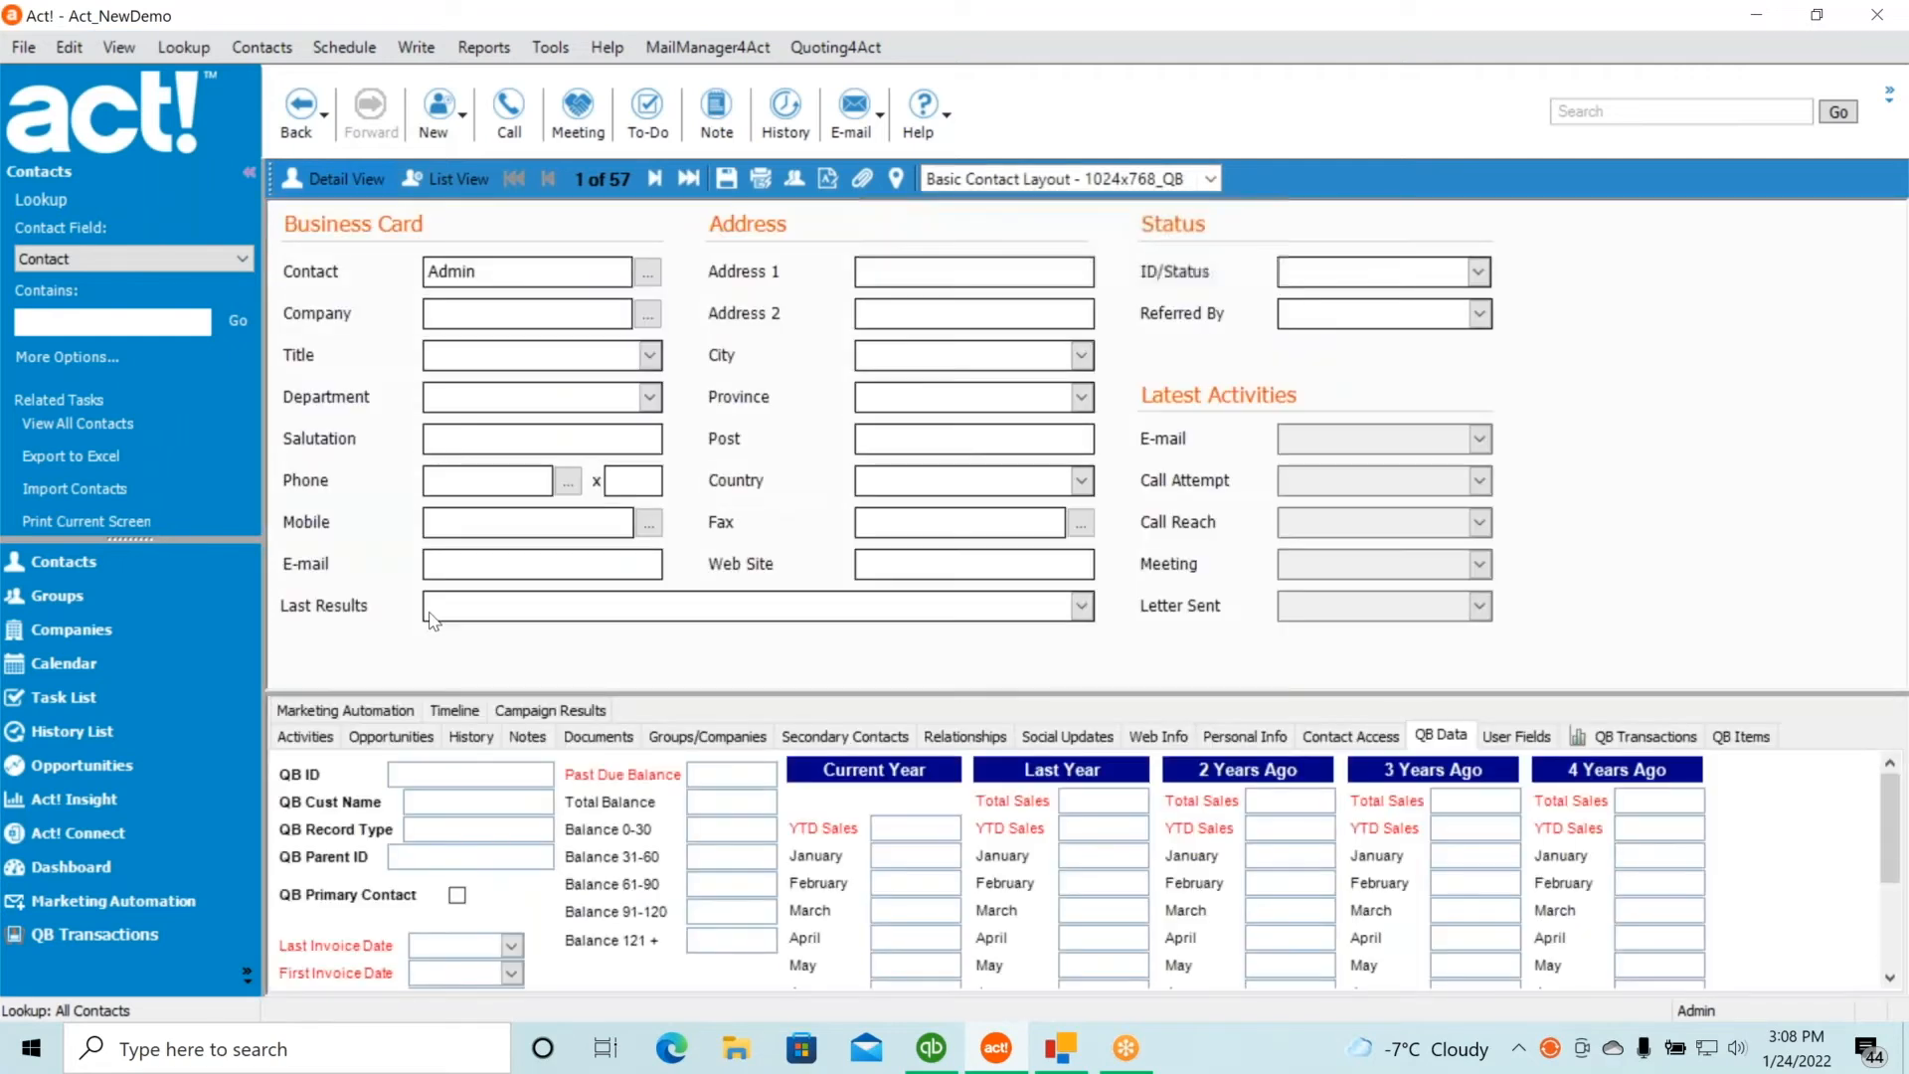
right_click(428, 810)
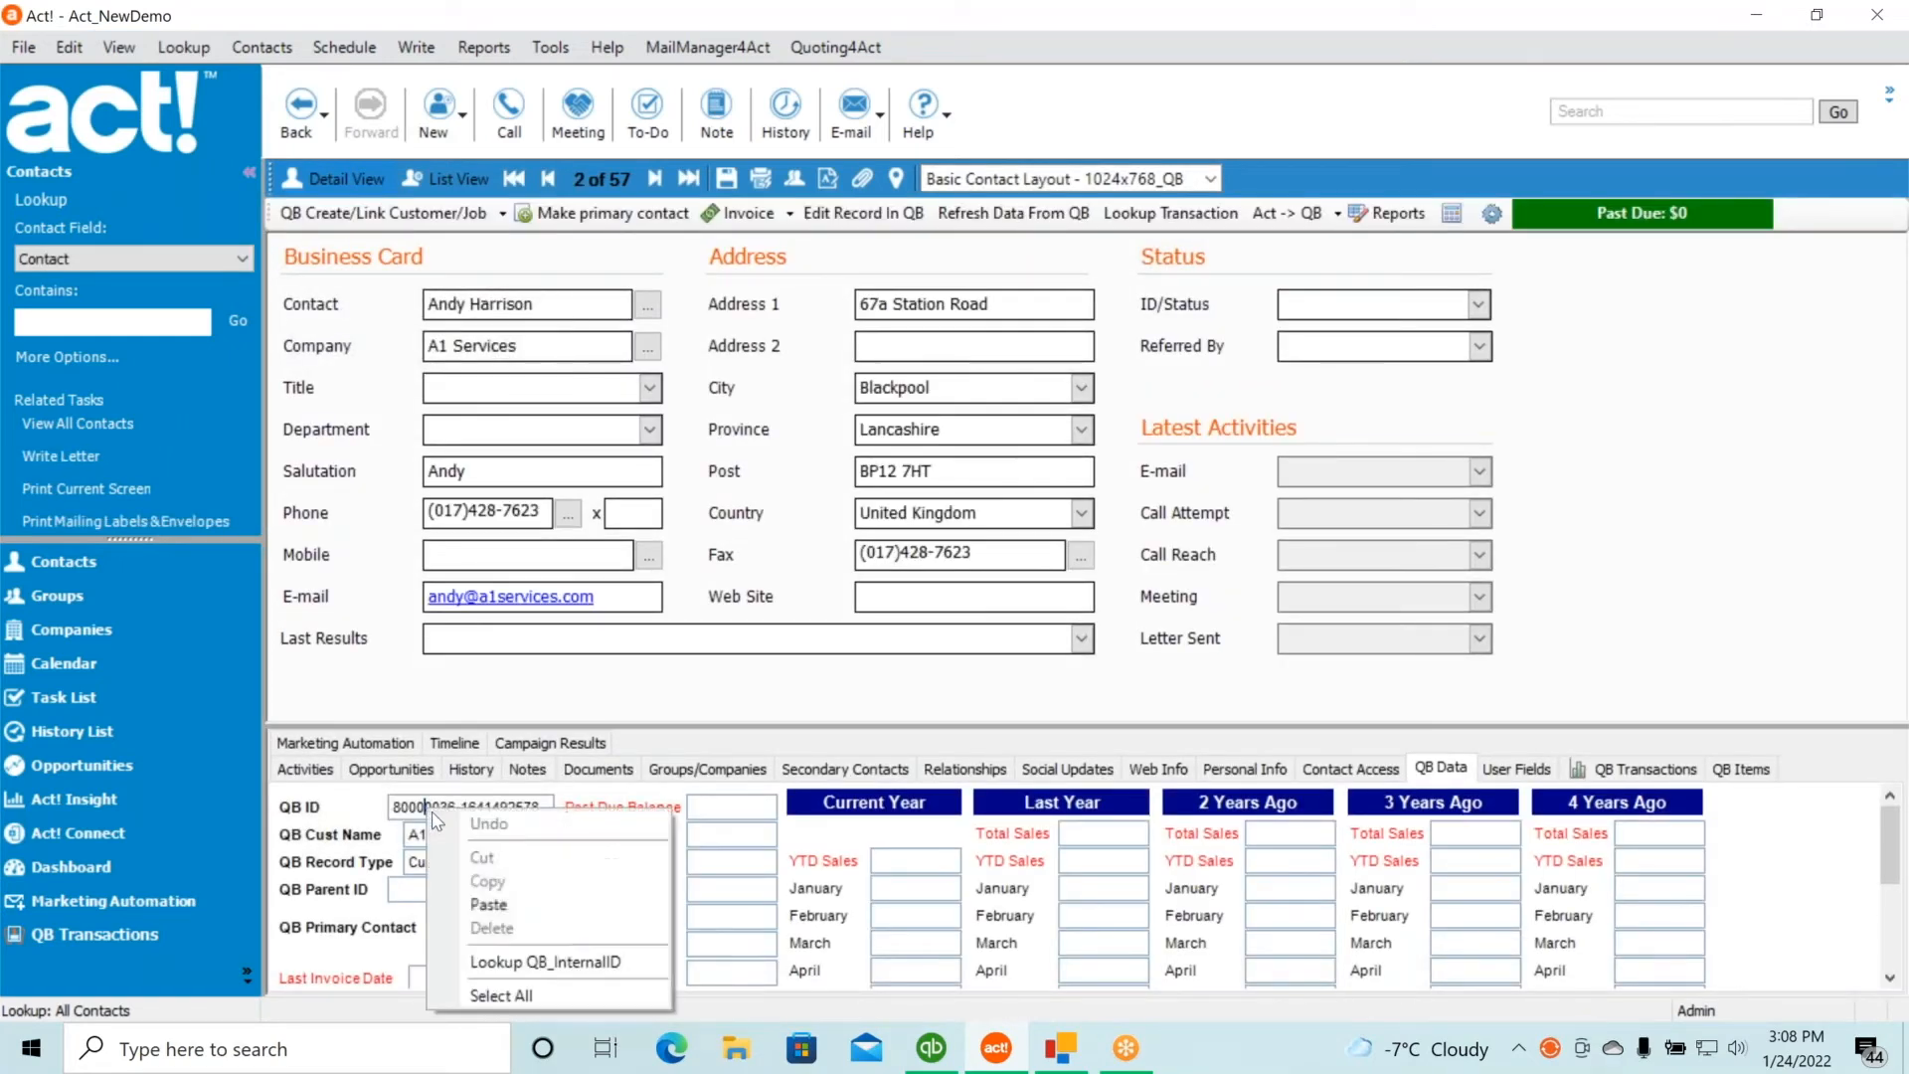
left_click(545, 961)
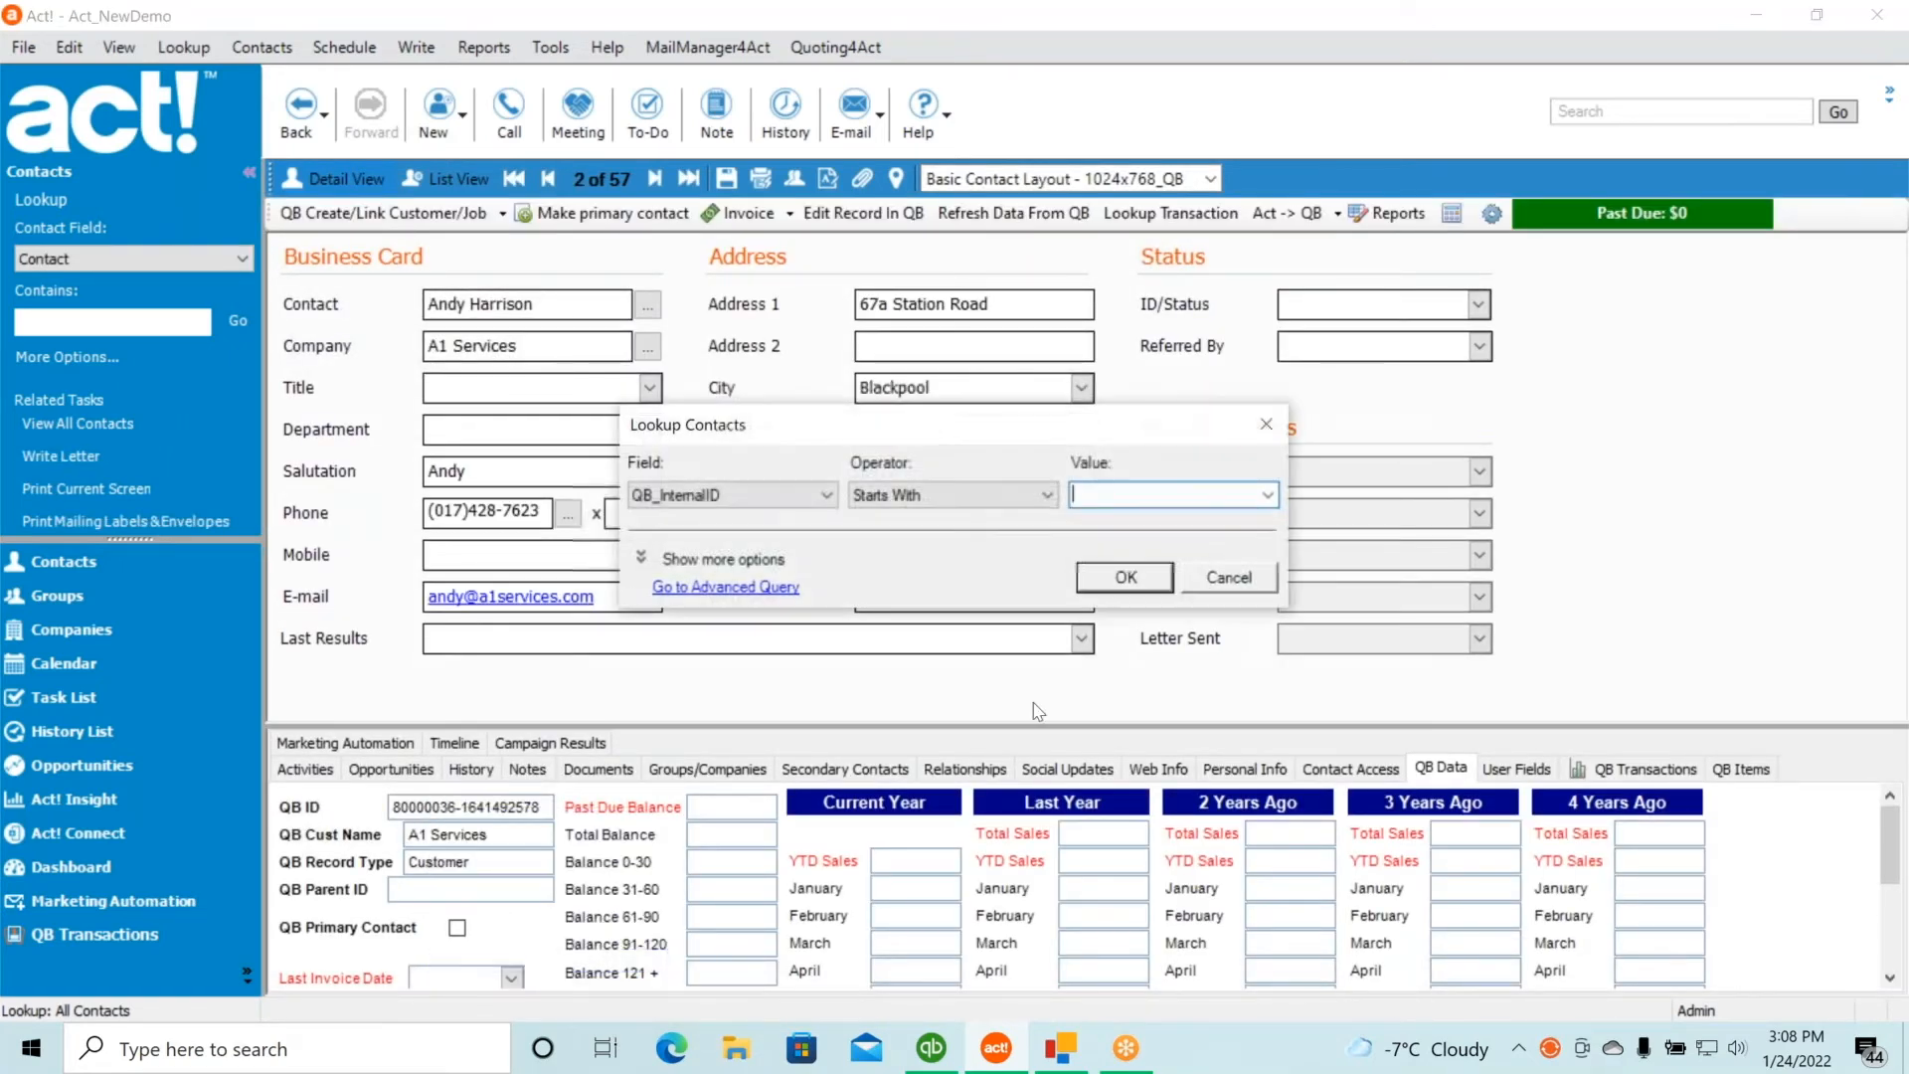
left_click(1050, 495)
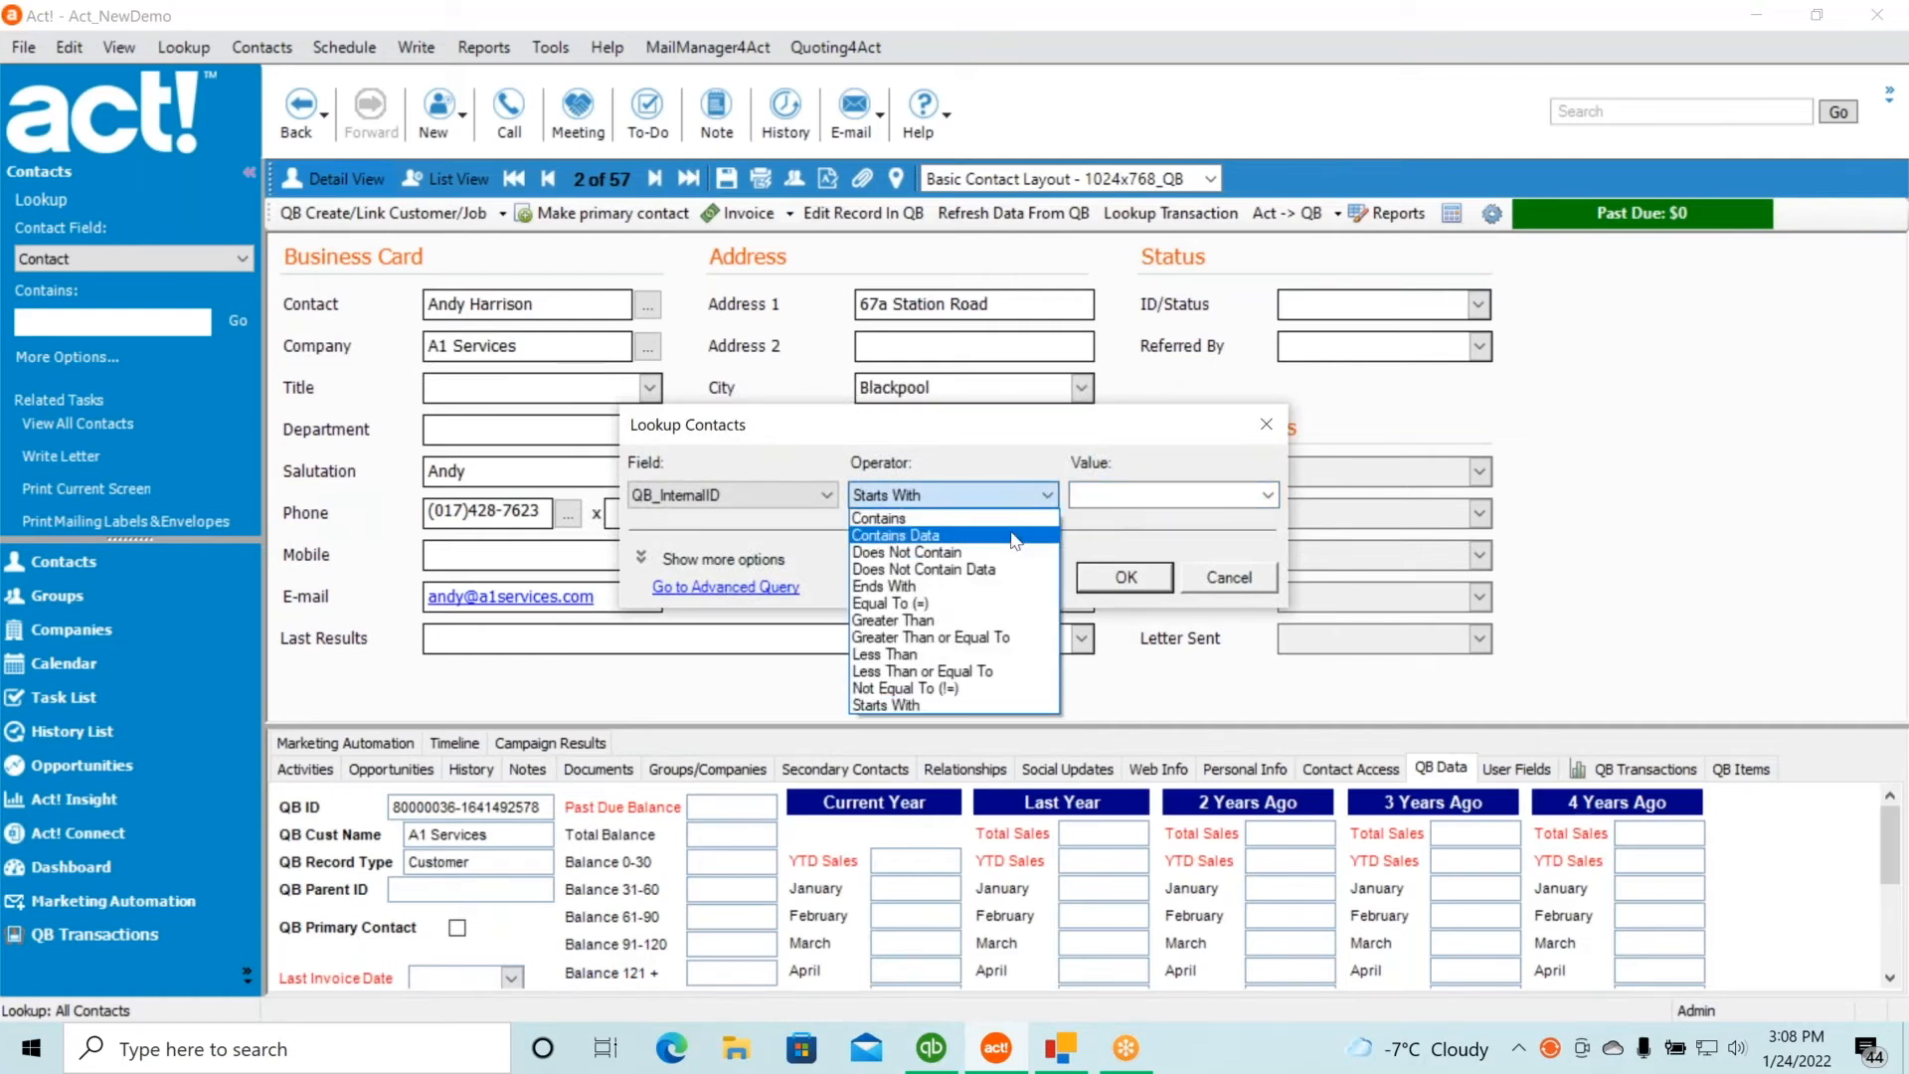
left_click(899, 533)
left_click(1136, 583)
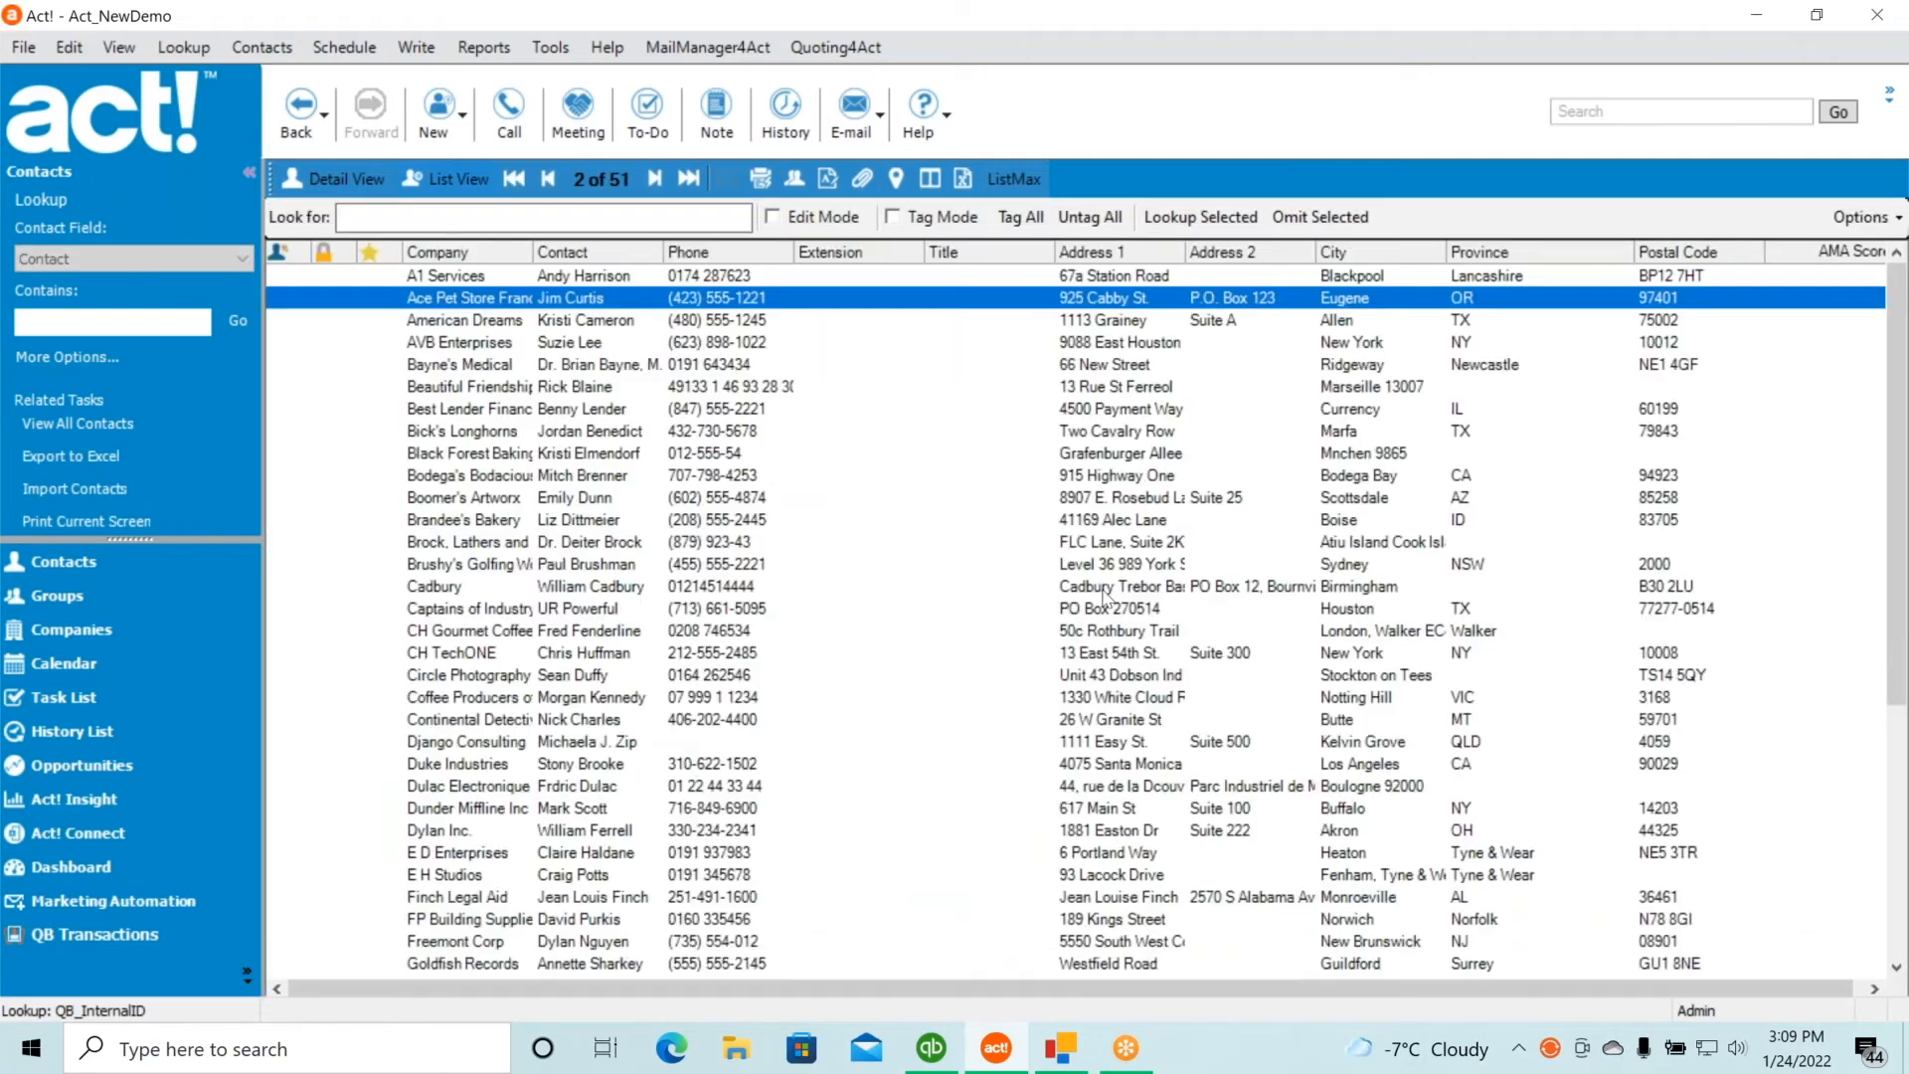
Open the A1 Services contact from the lookup results and check its QB Transactions, User Fields and QB Data
double_click(502, 281)
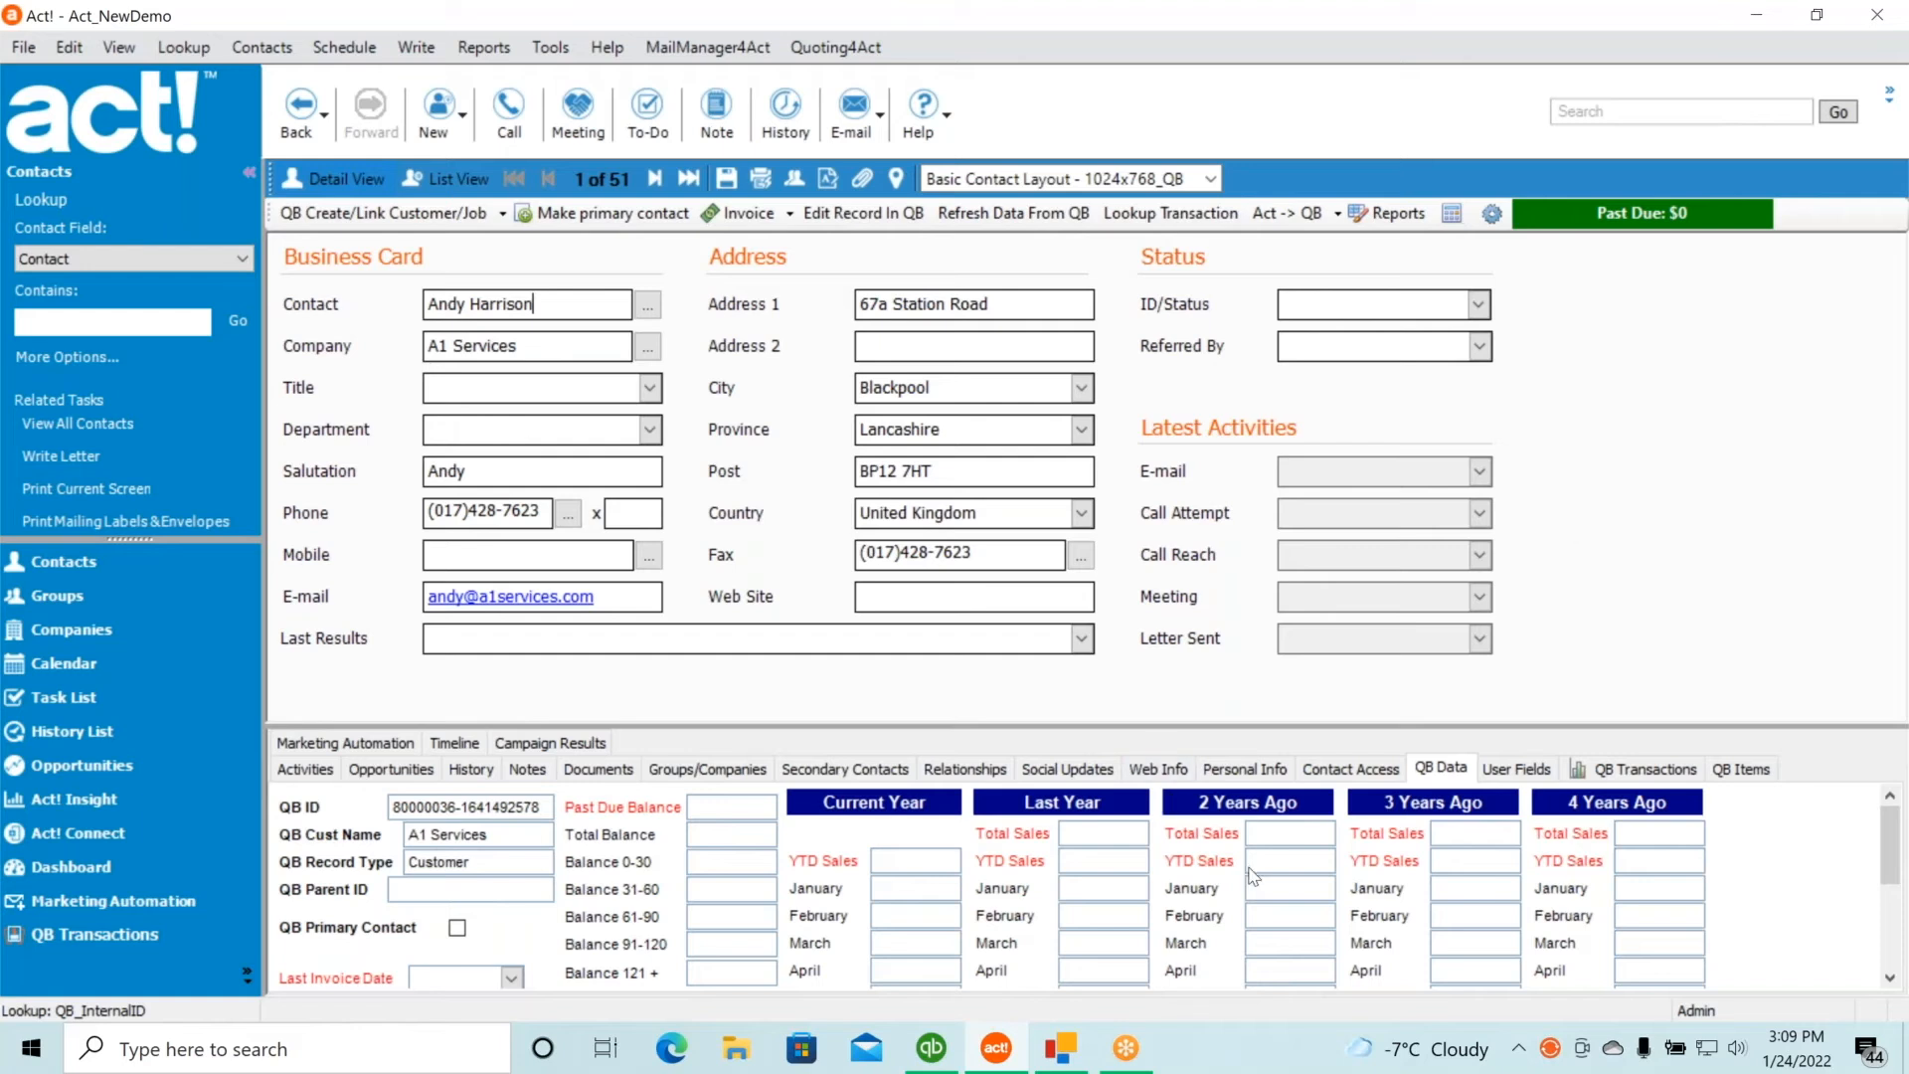
left_click(1646, 776)
left_click(1544, 773)
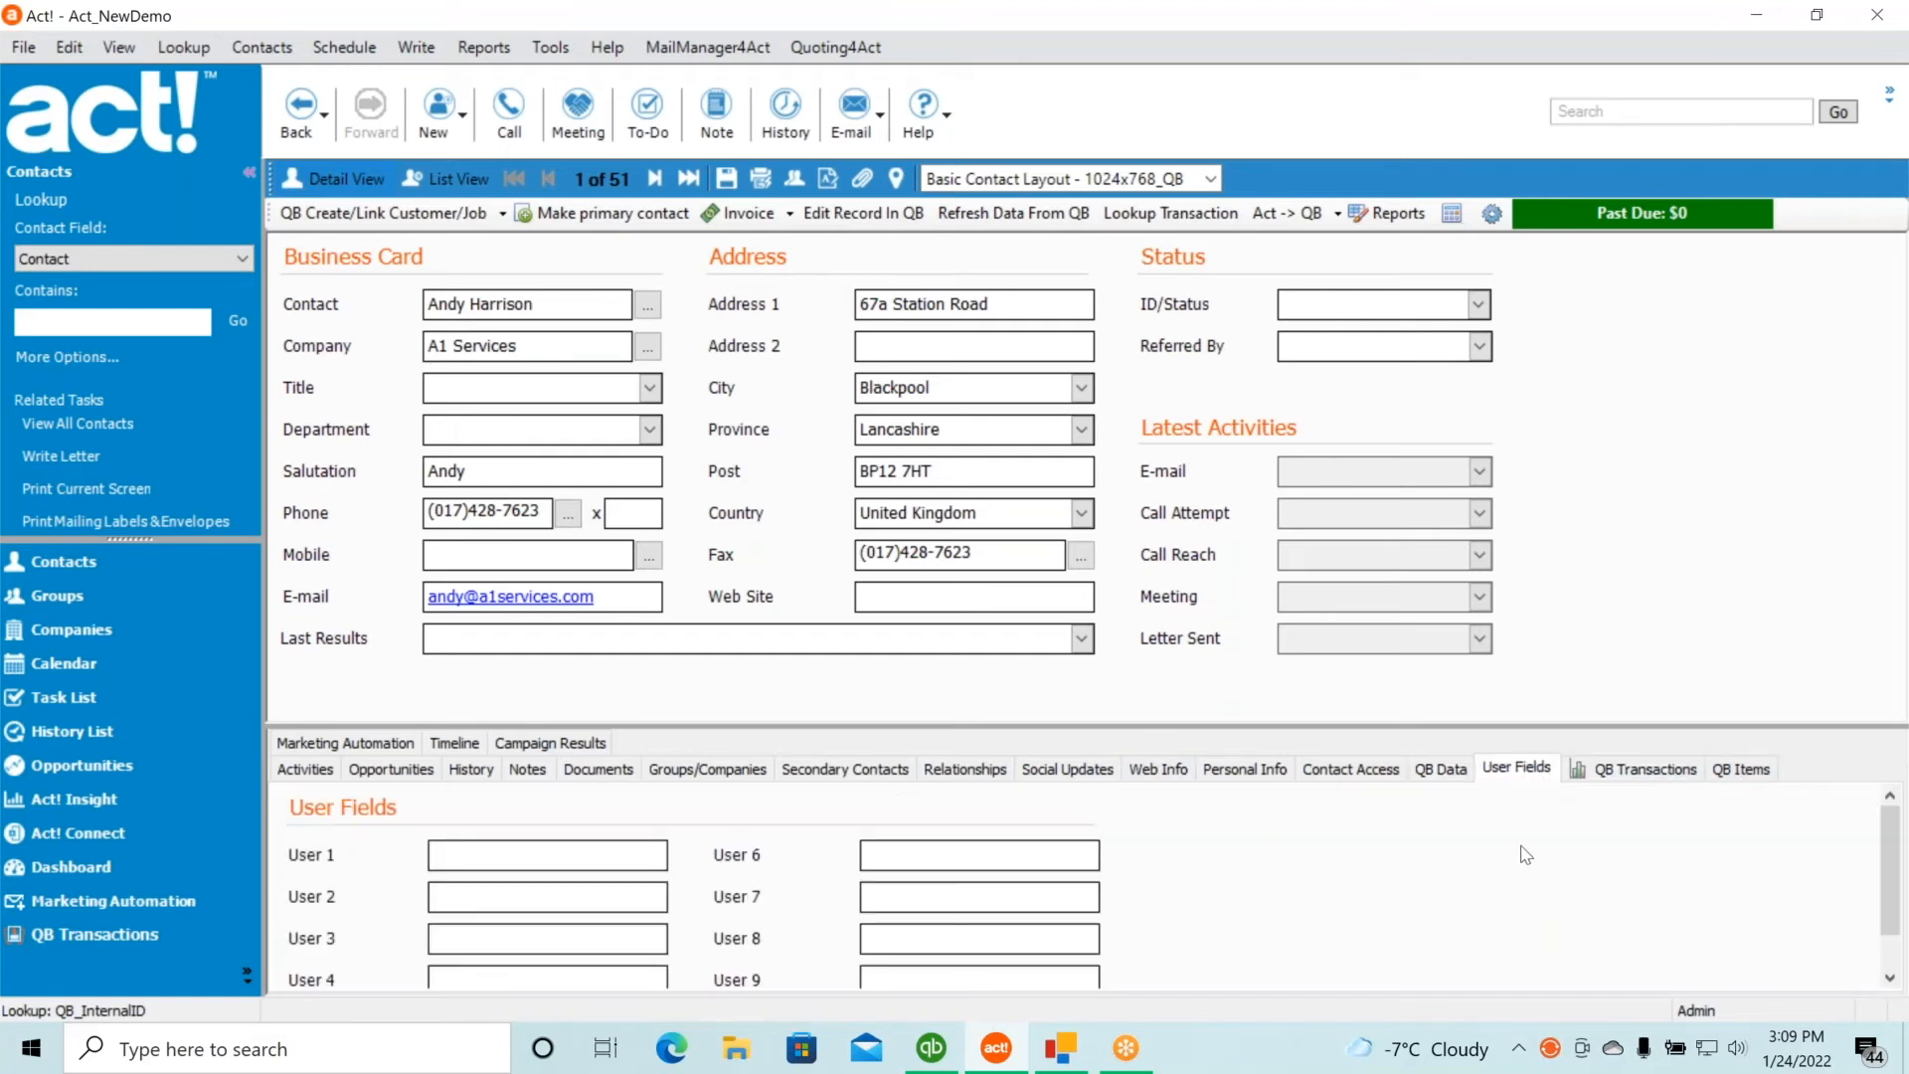
left_click(1457, 772)
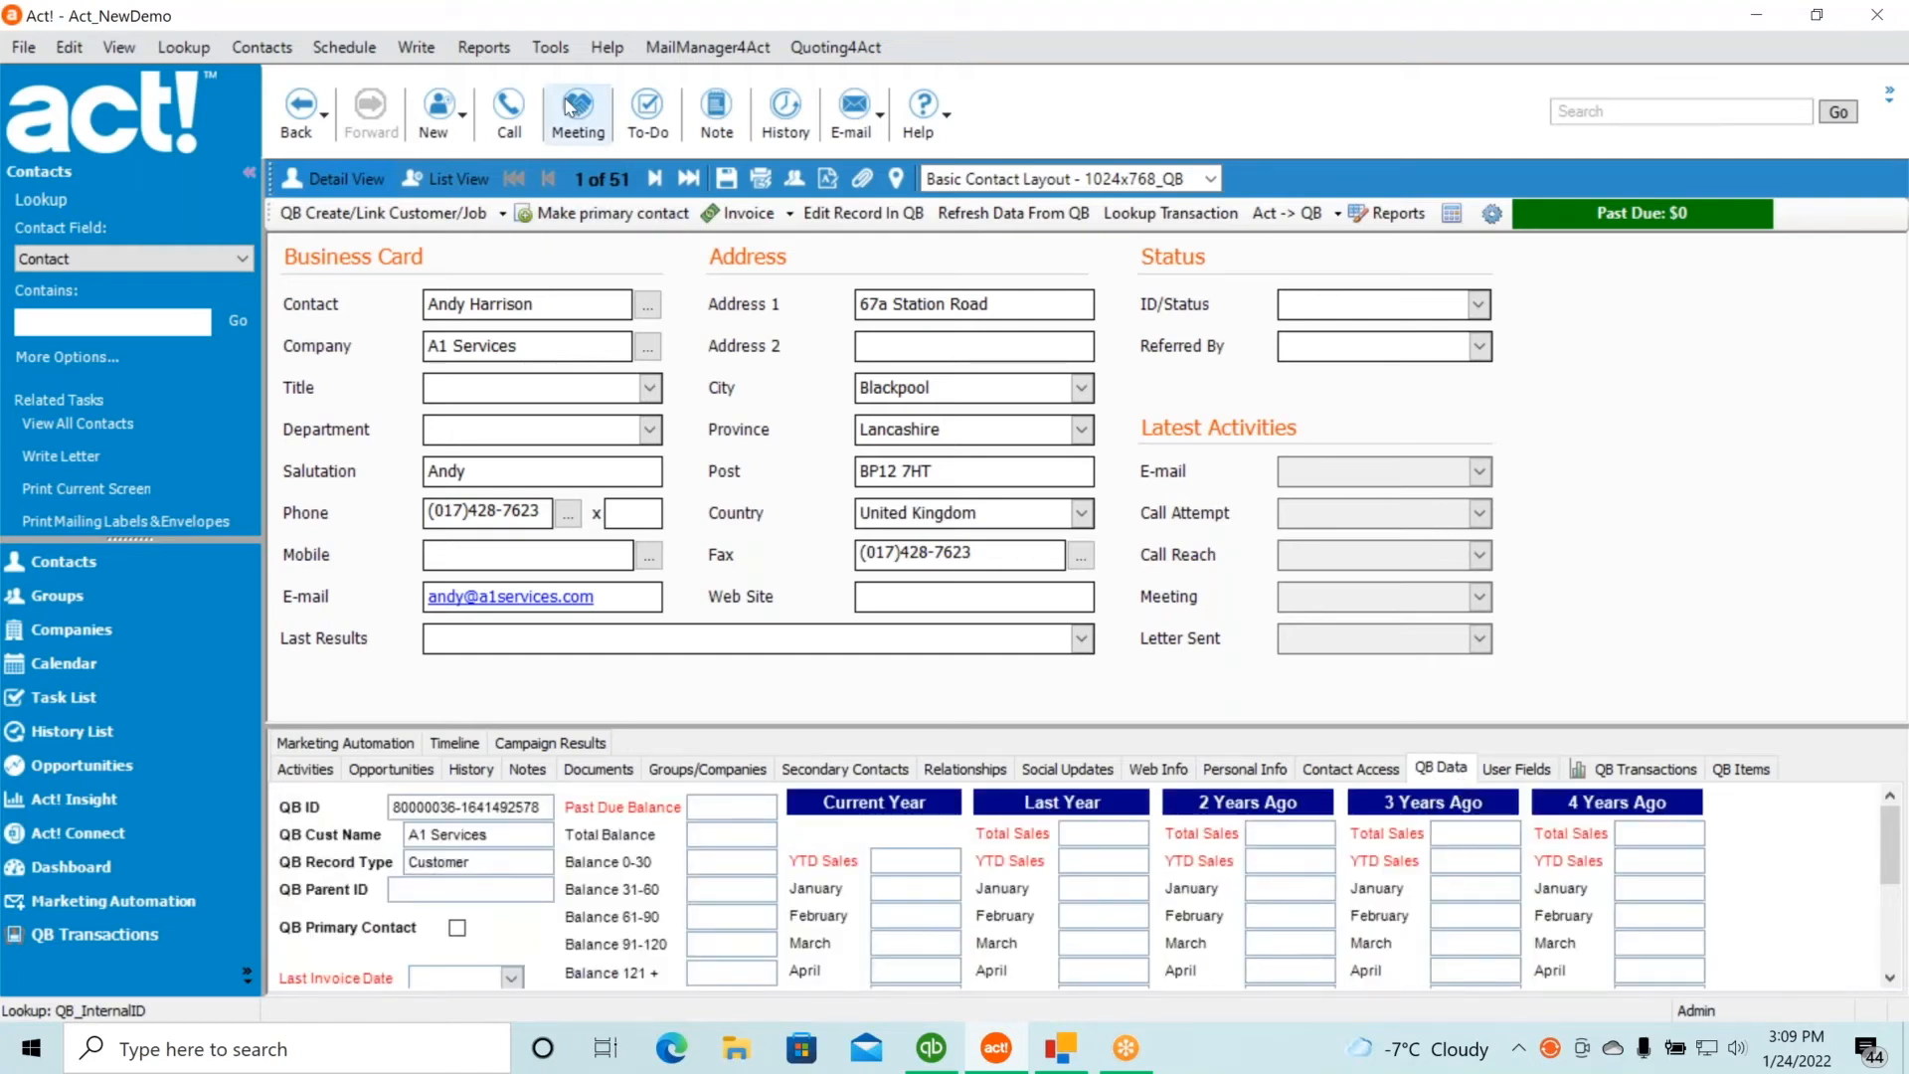
In QSales for Act! Import, load the QuickBooks metadata and sync the QB items, clearing the product list first
left_click(552, 47)
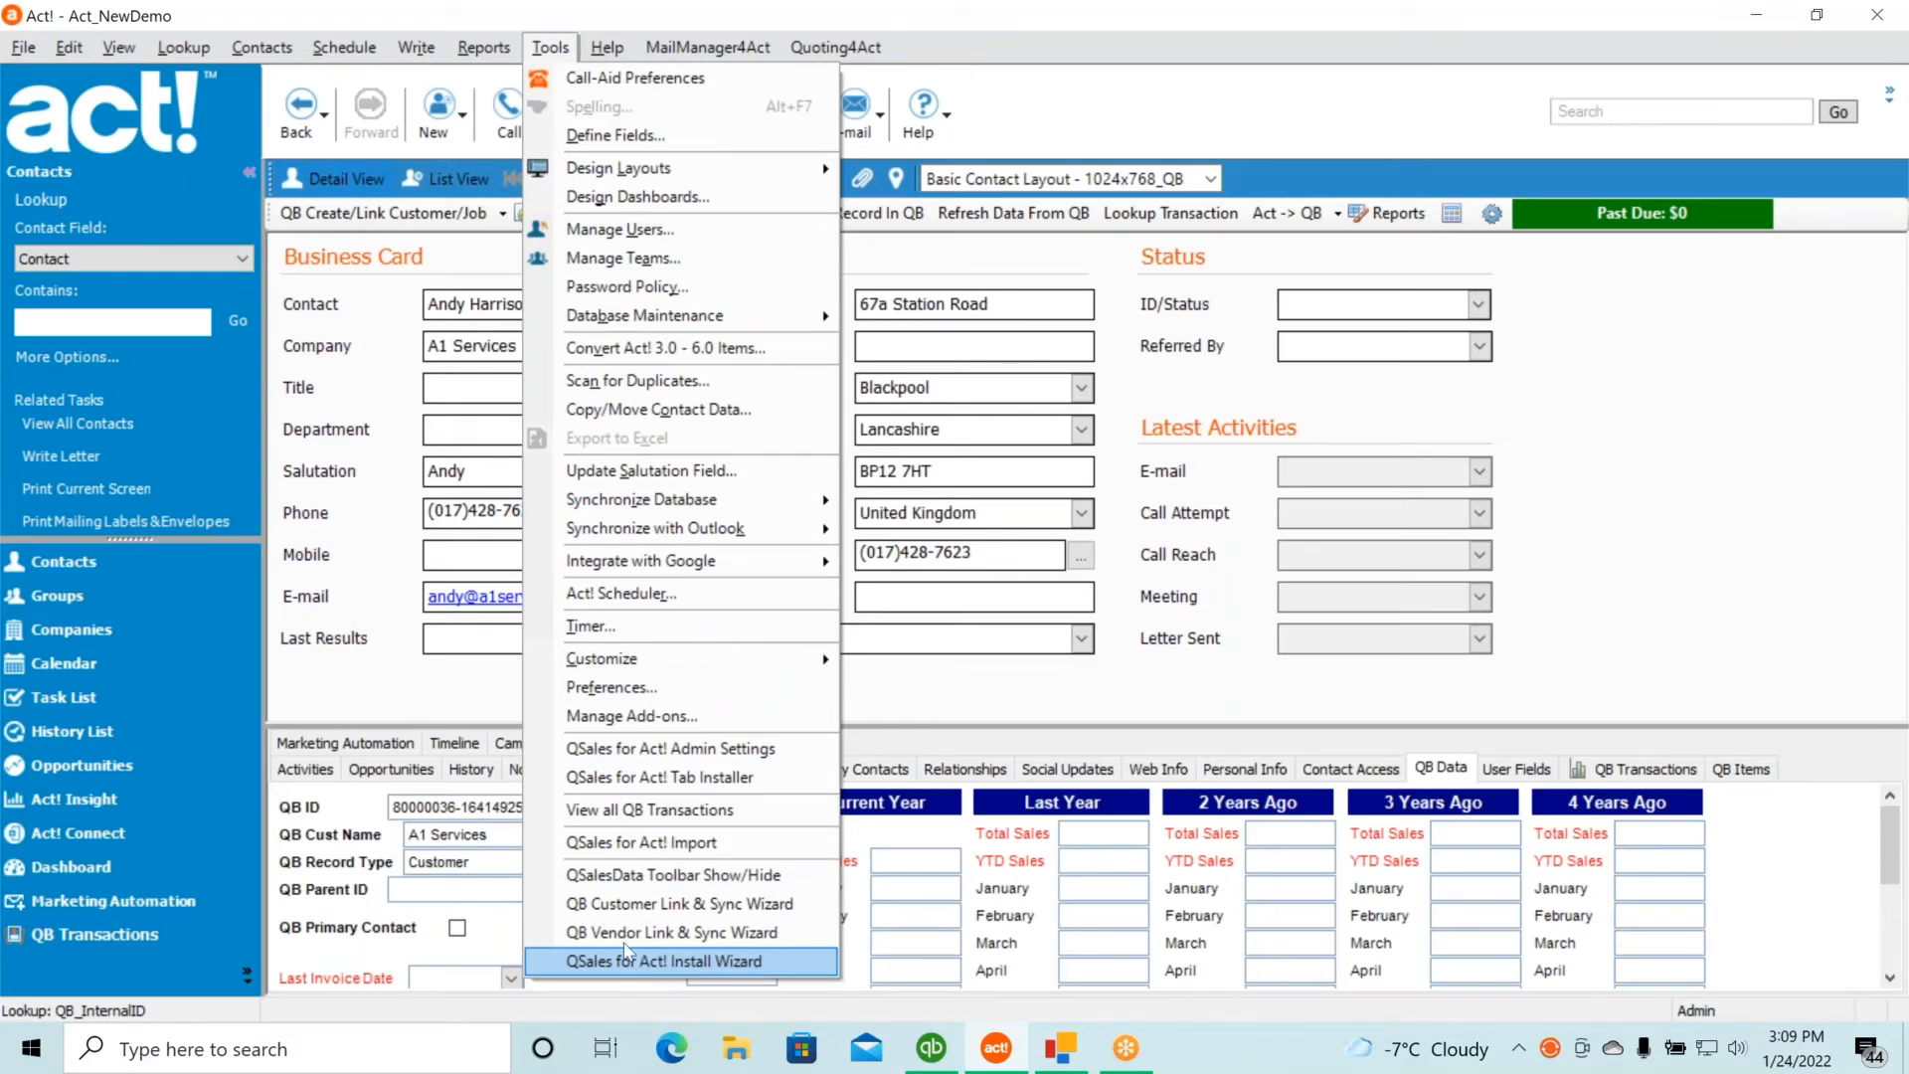
left_click(644, 844)
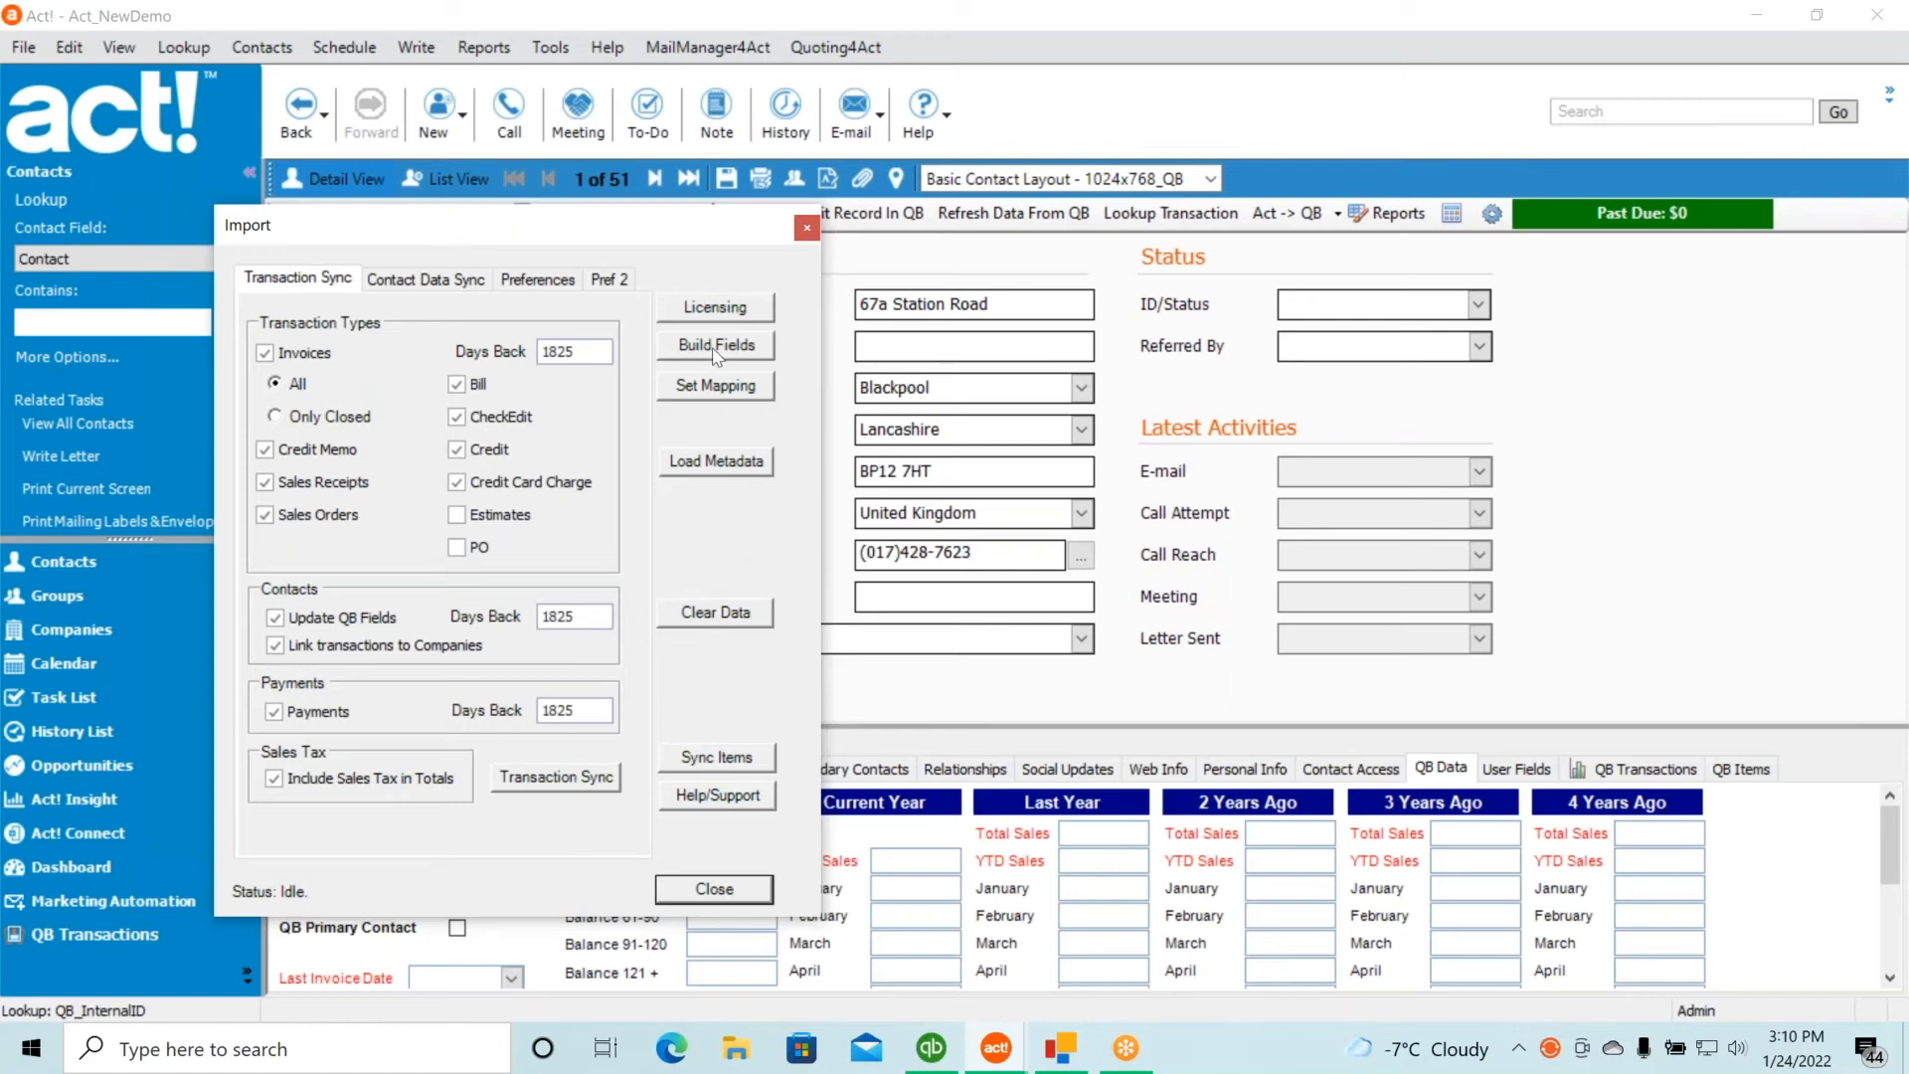
left_click(724, 467)
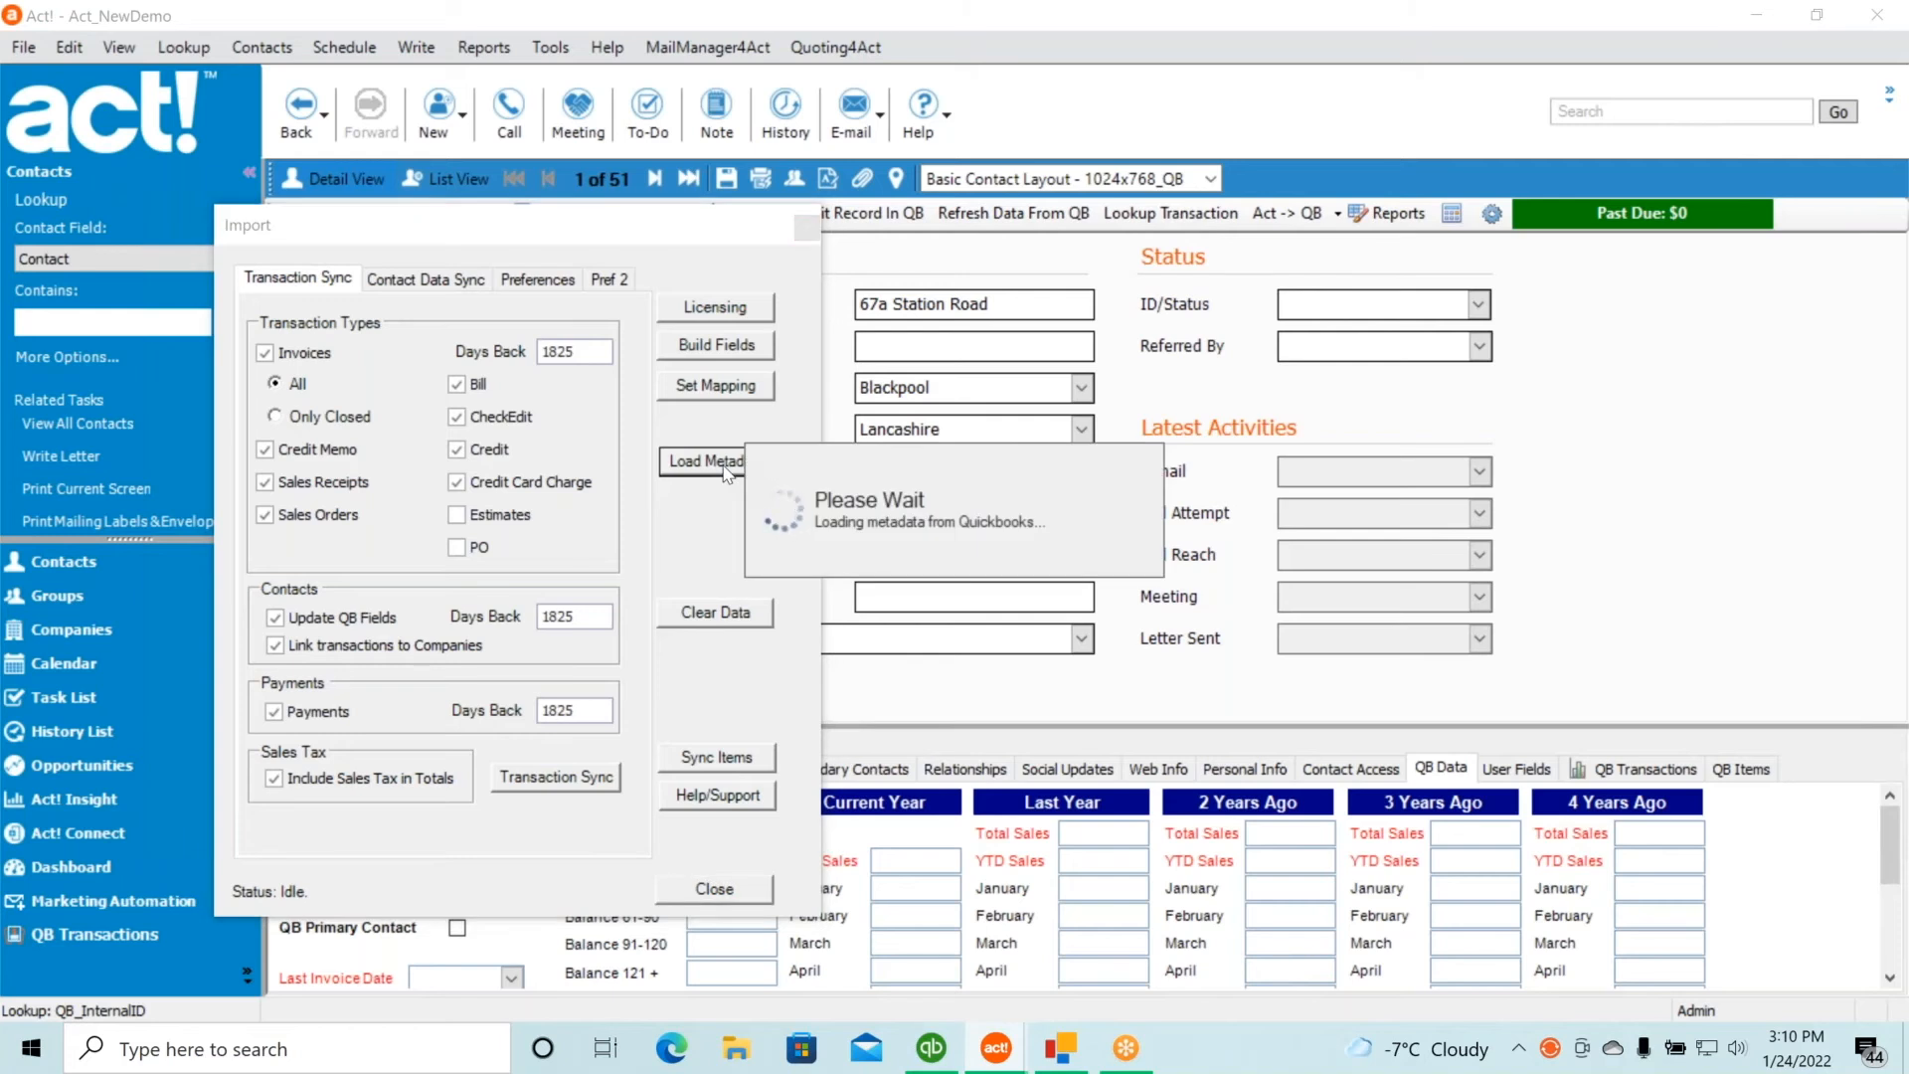
left_click(989, 613)
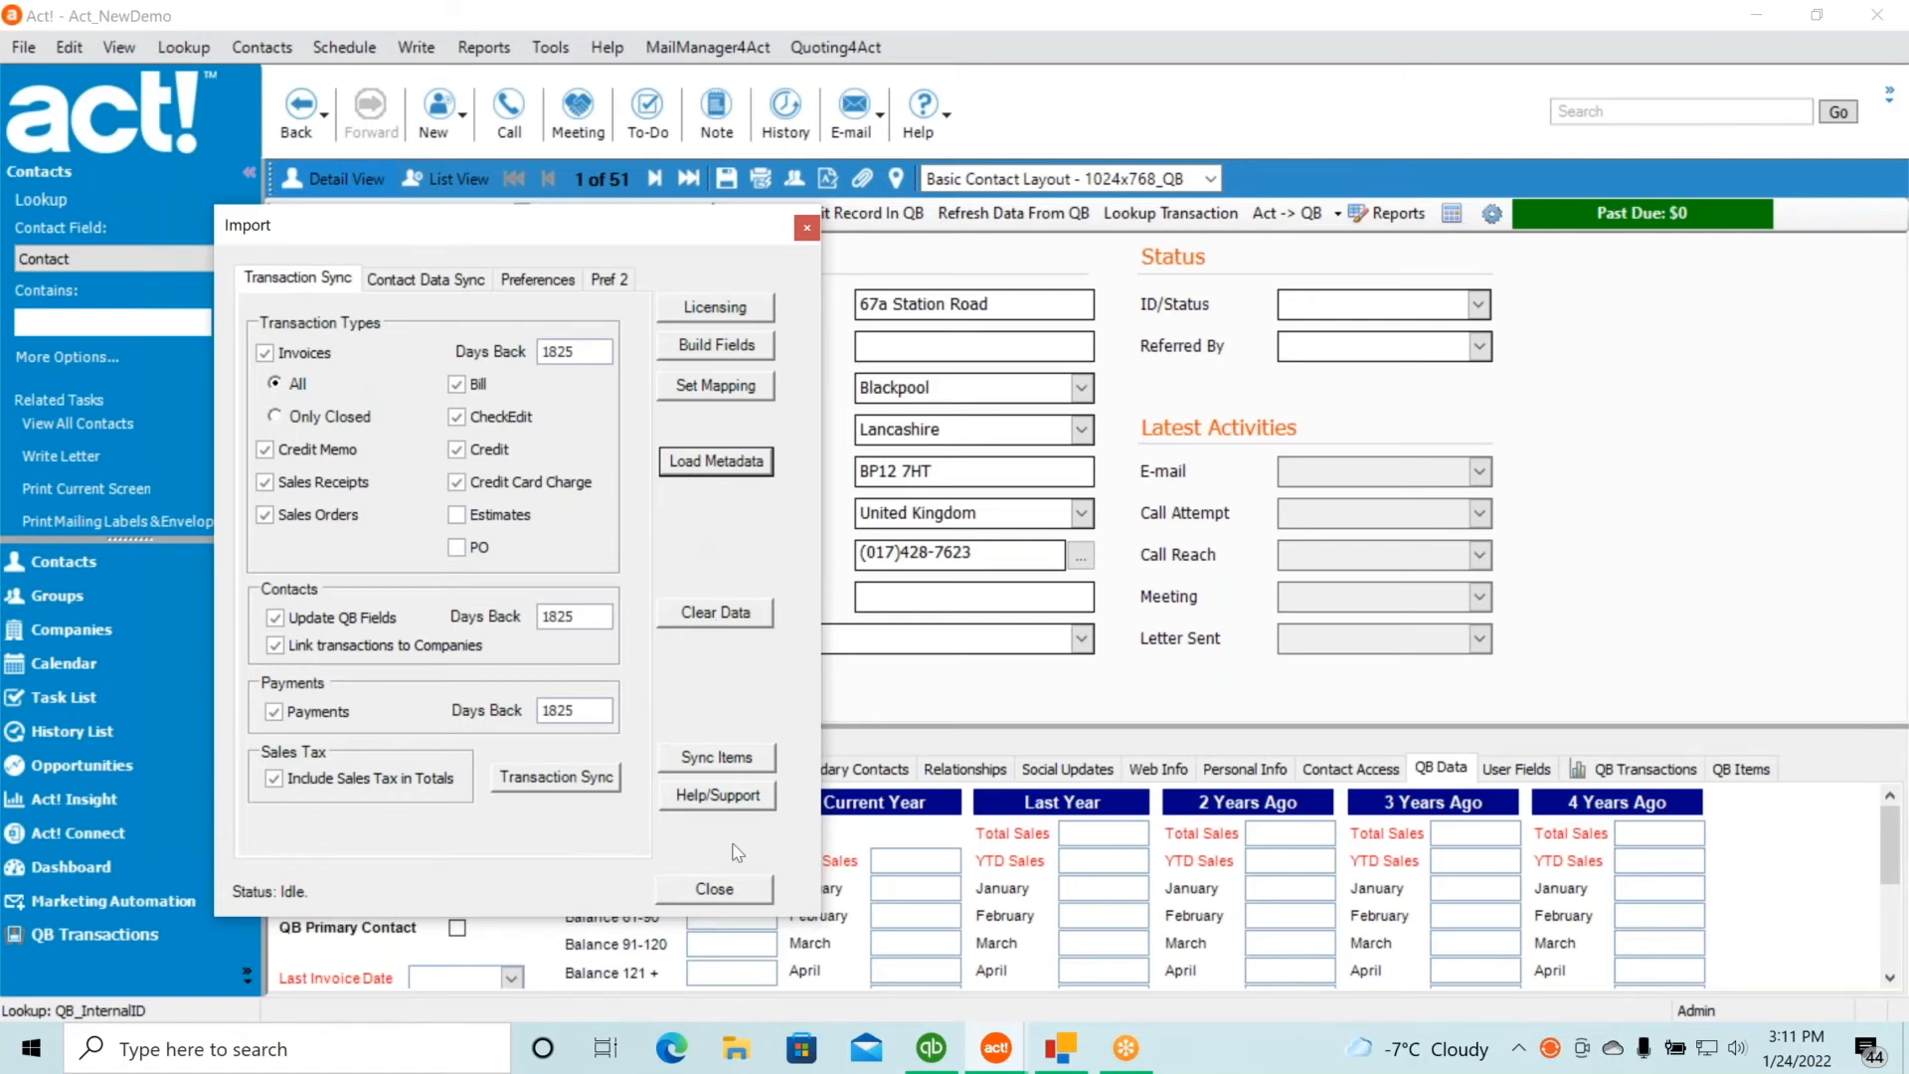
left_click(733, 760)
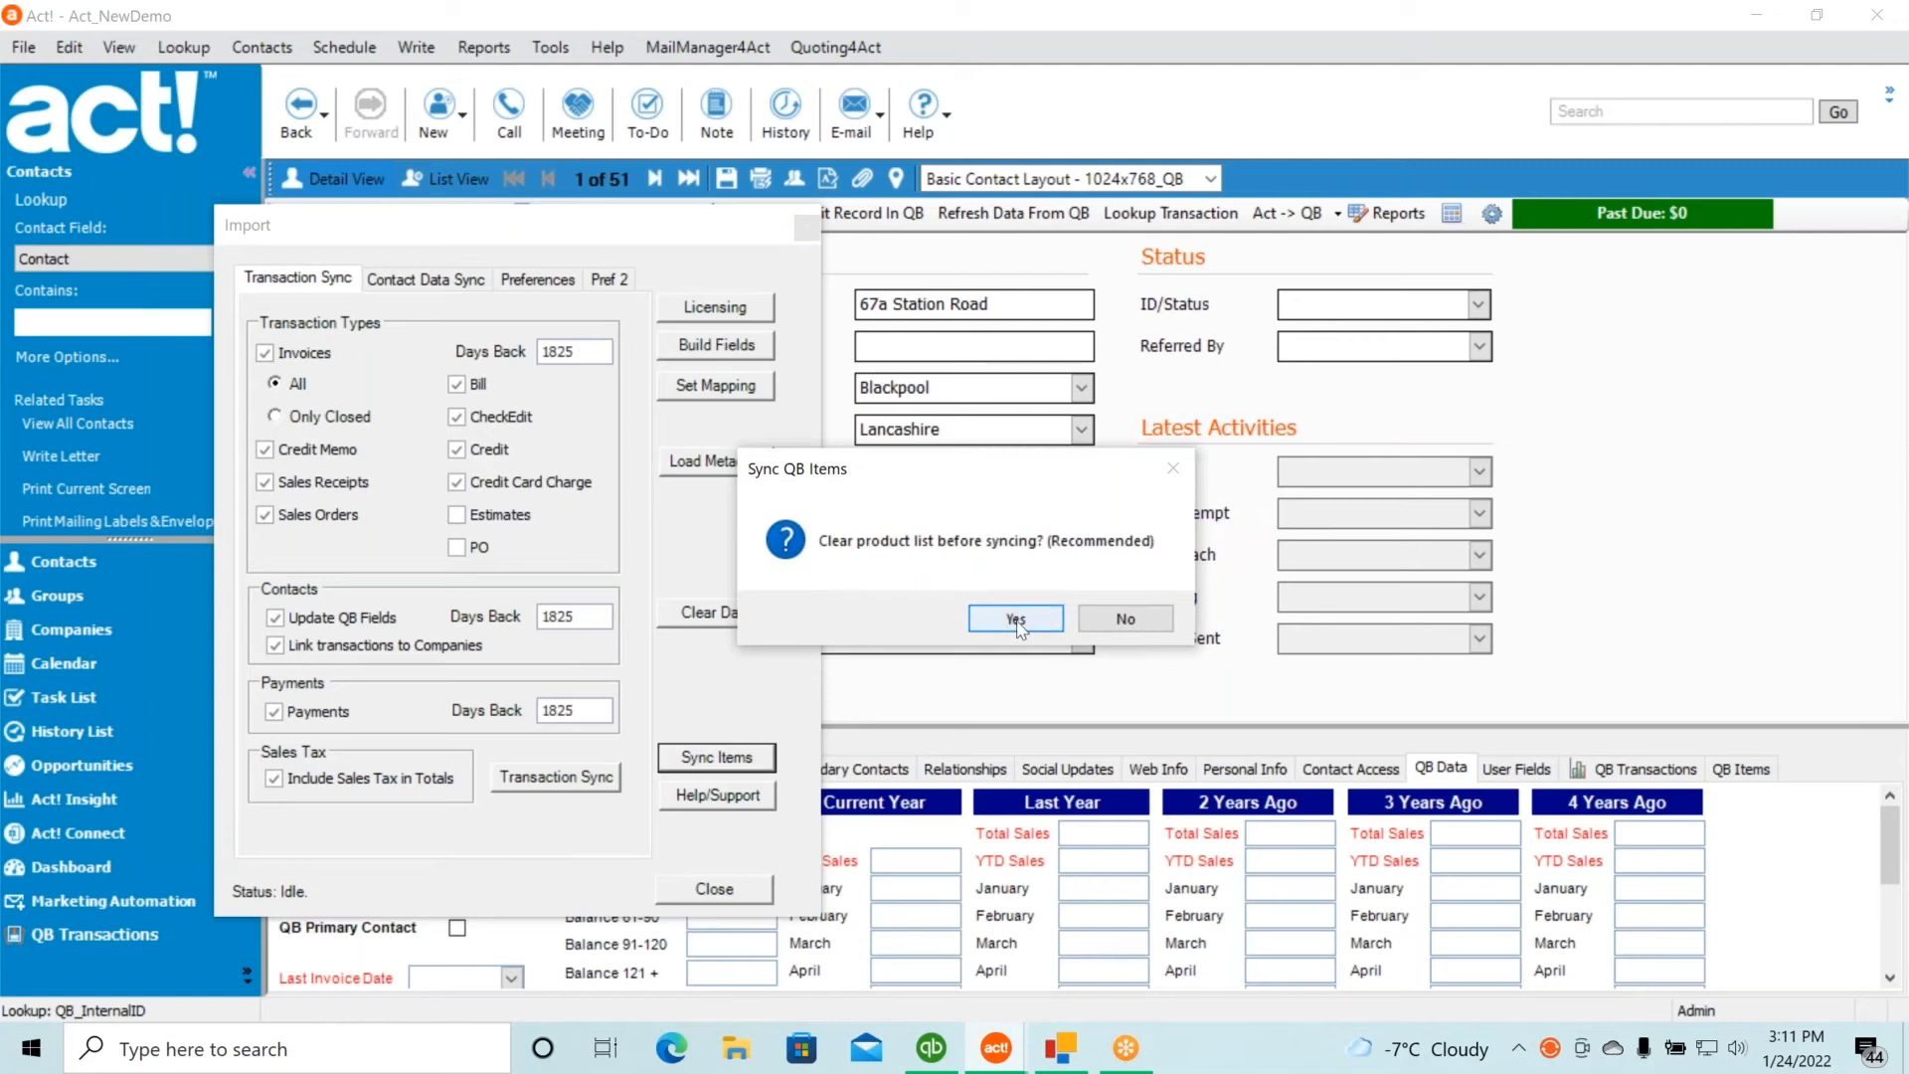
left_click(1015, 621)
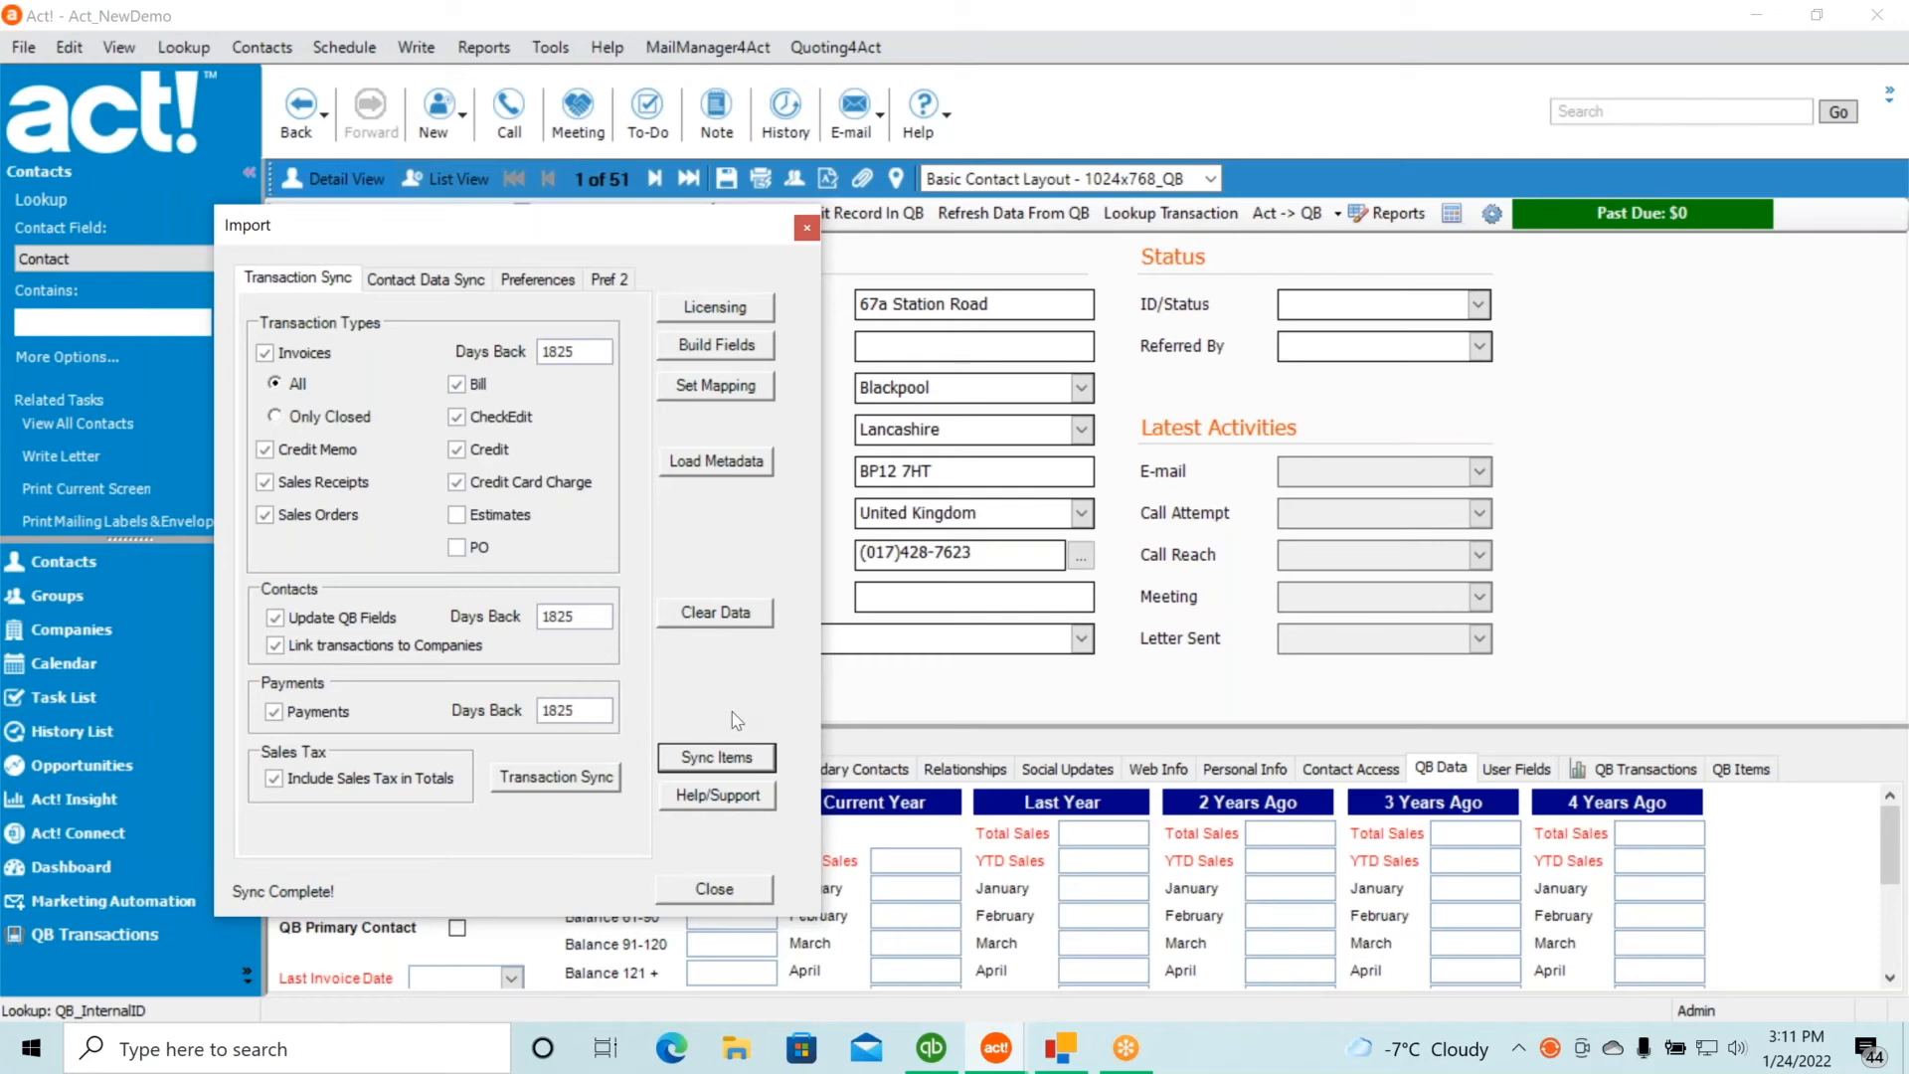
Run the full transaction sync from QuickBooks, moving the QSales API window out of the way, and close the import window once it completes
left_click(558, 785)
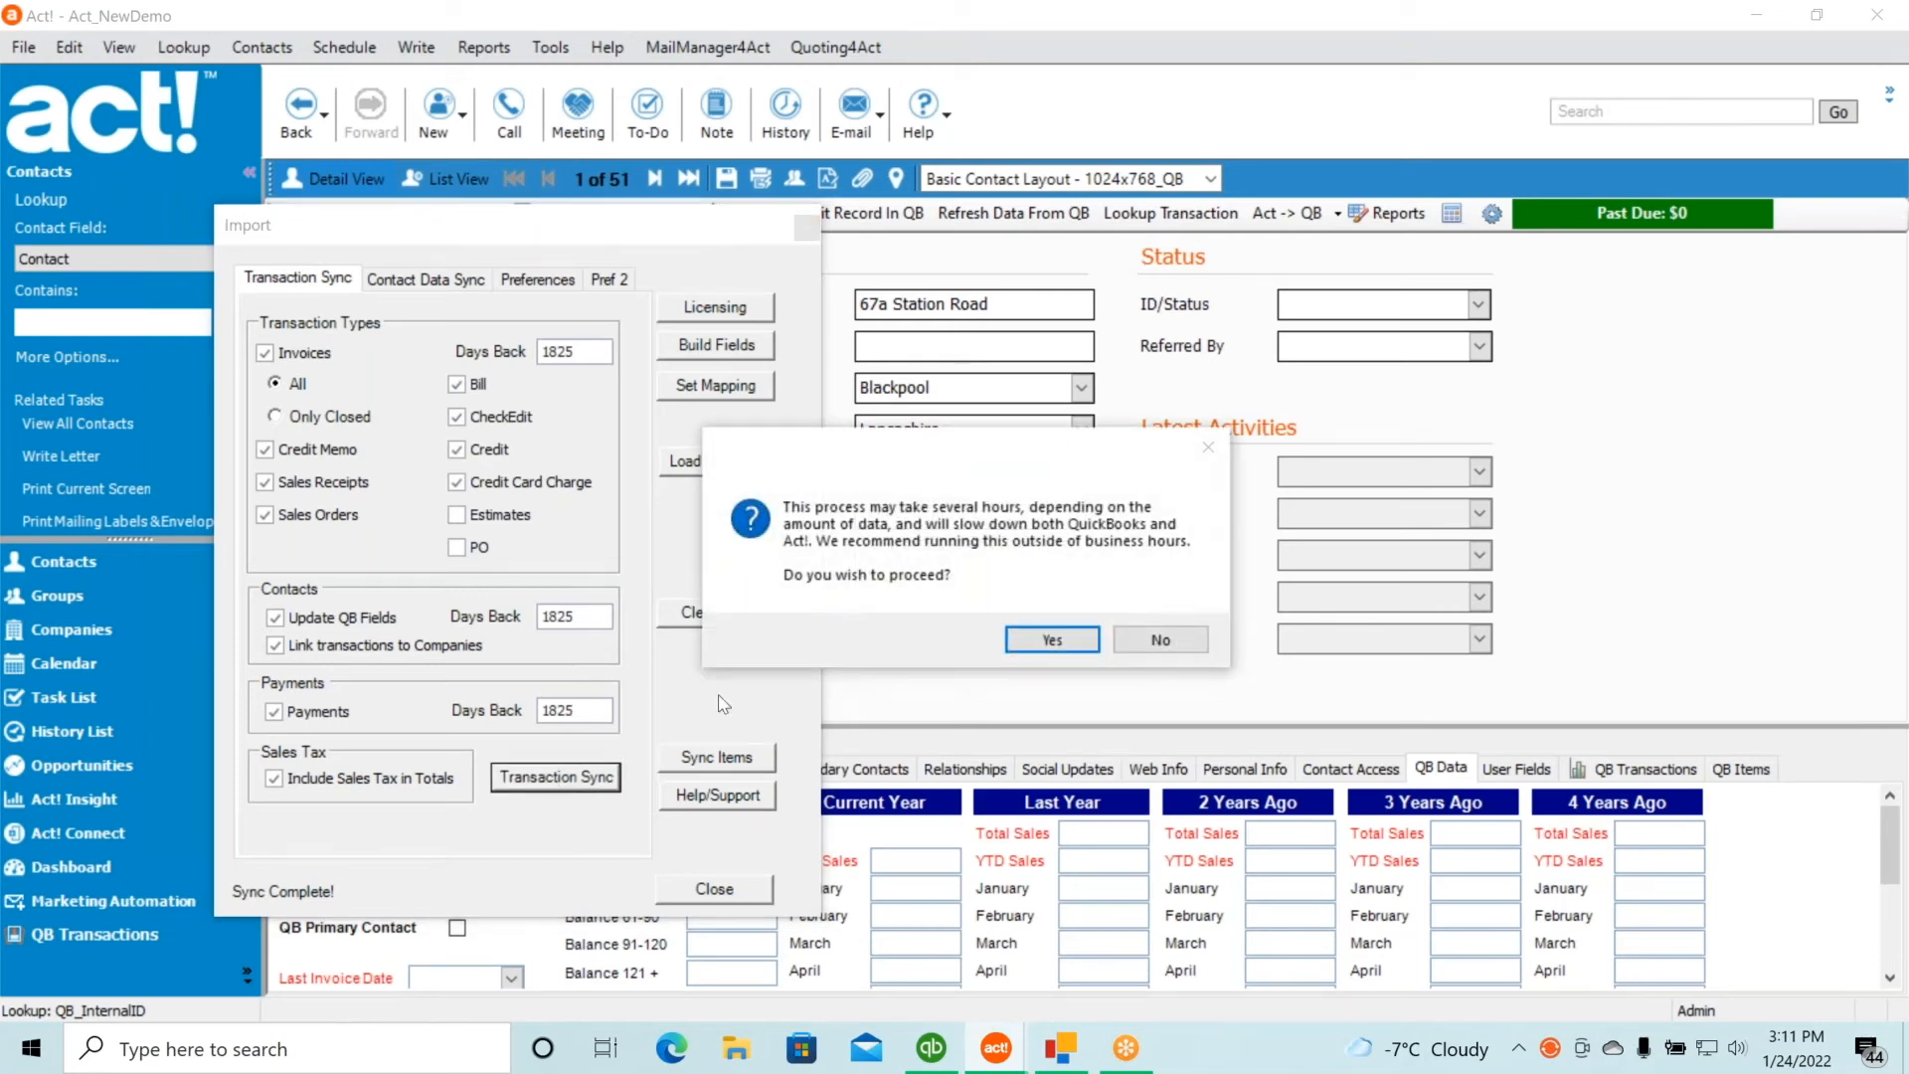
left_click(1054, 640)
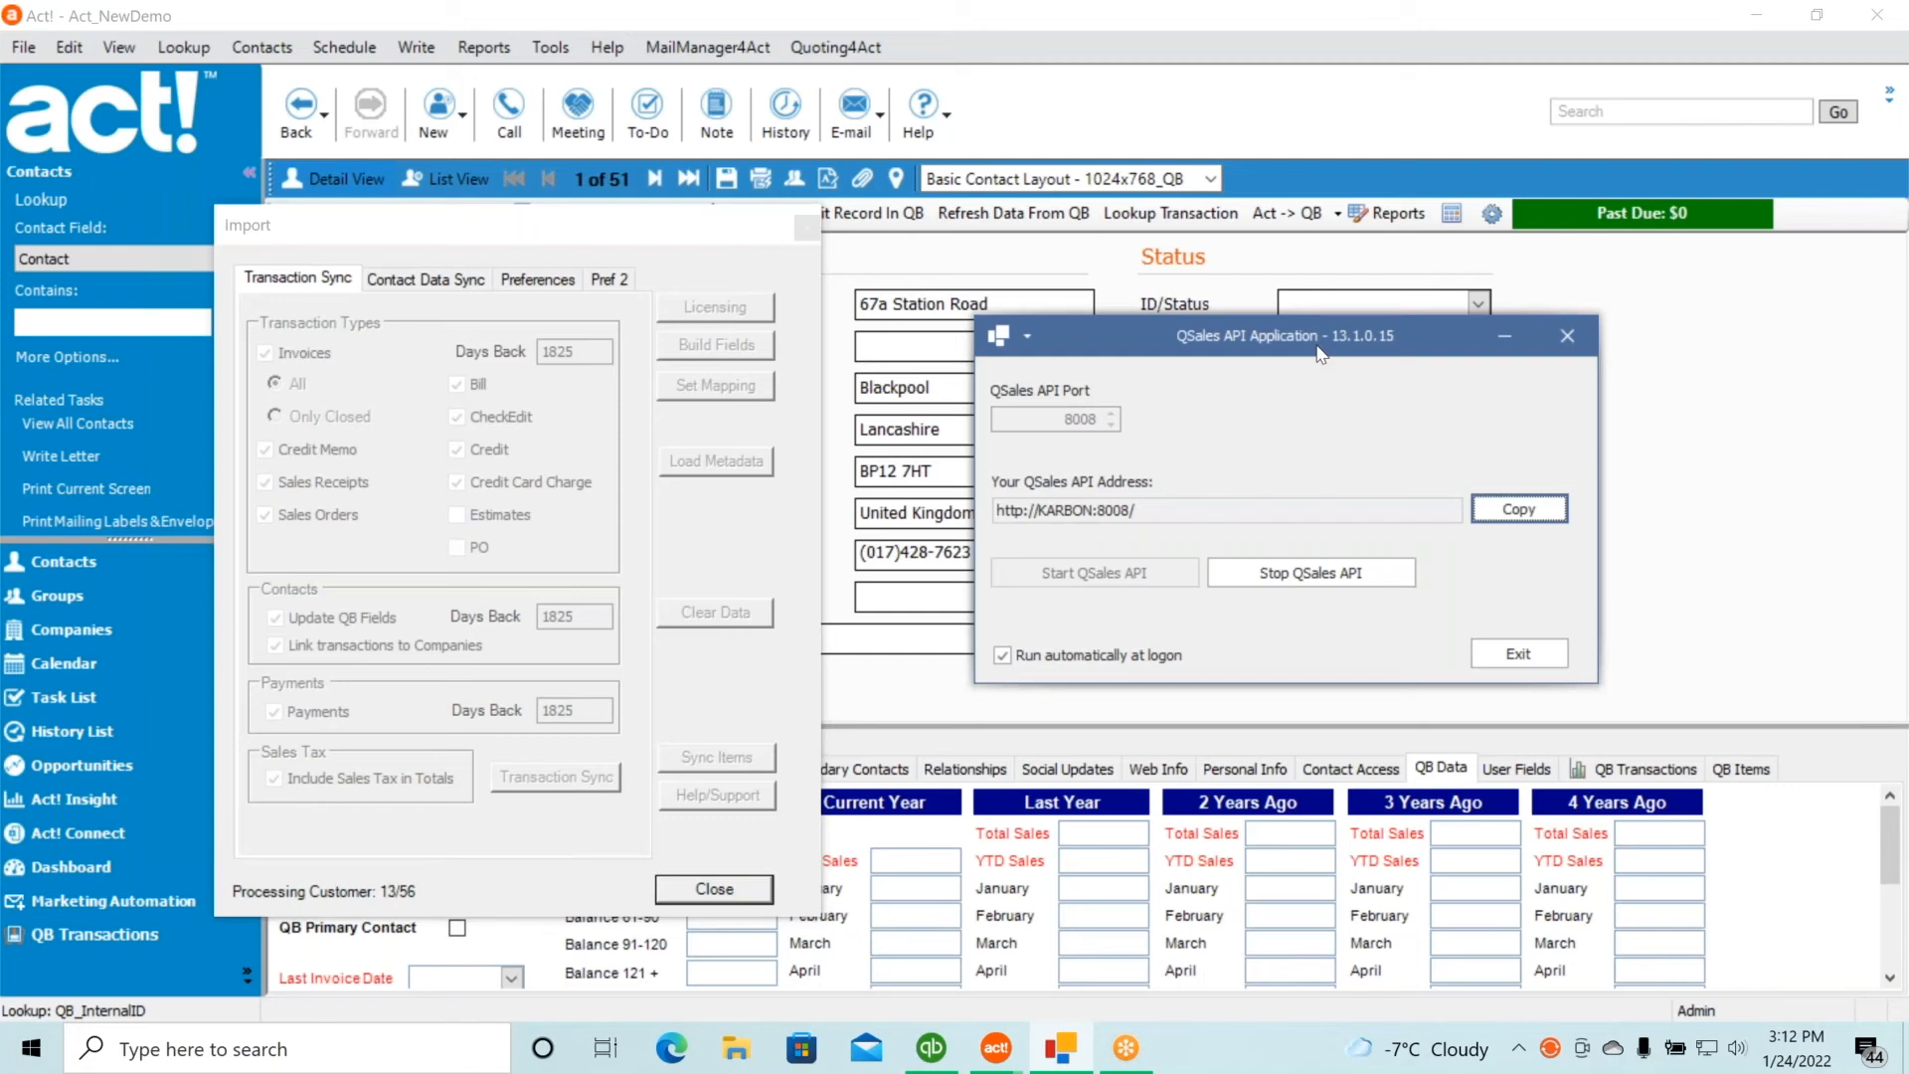
left_click_drag(1320, 353, 1908, 343)
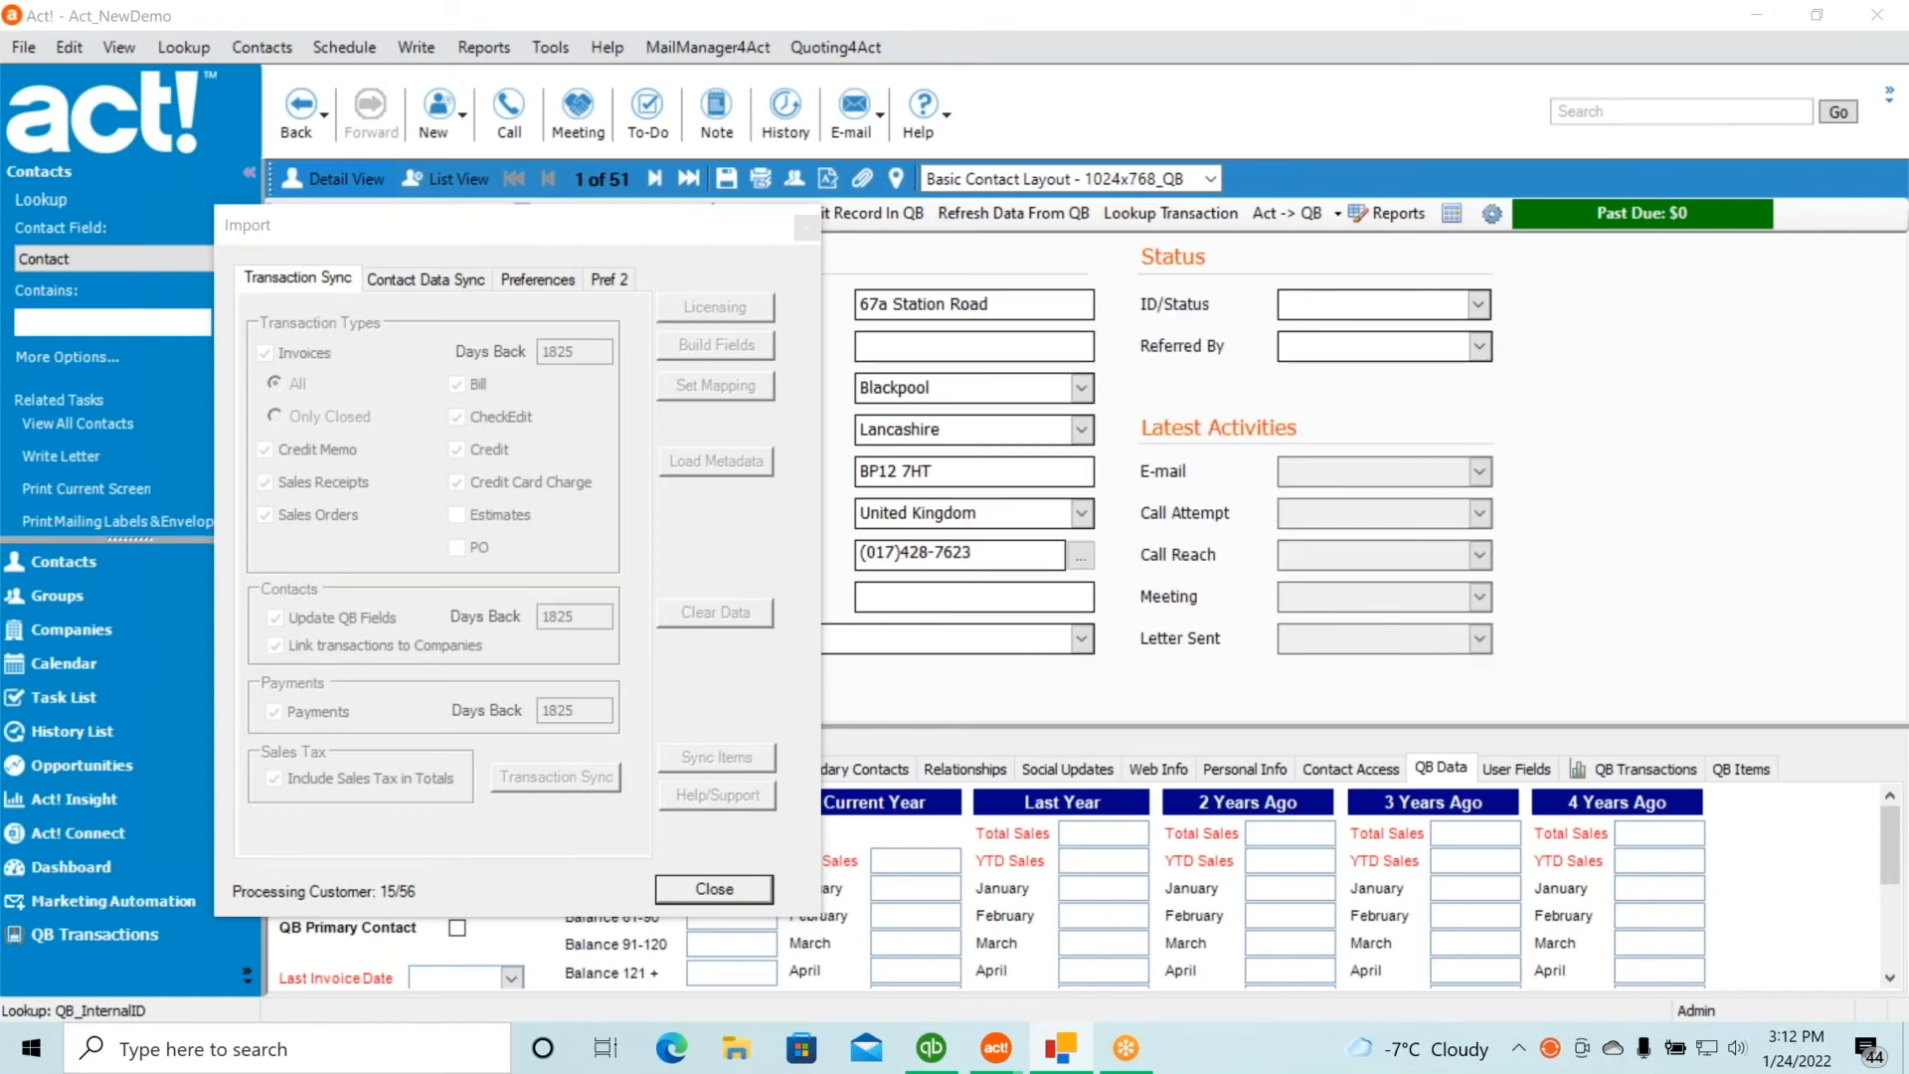
left_click_drag(1908, 10, 947, 248)
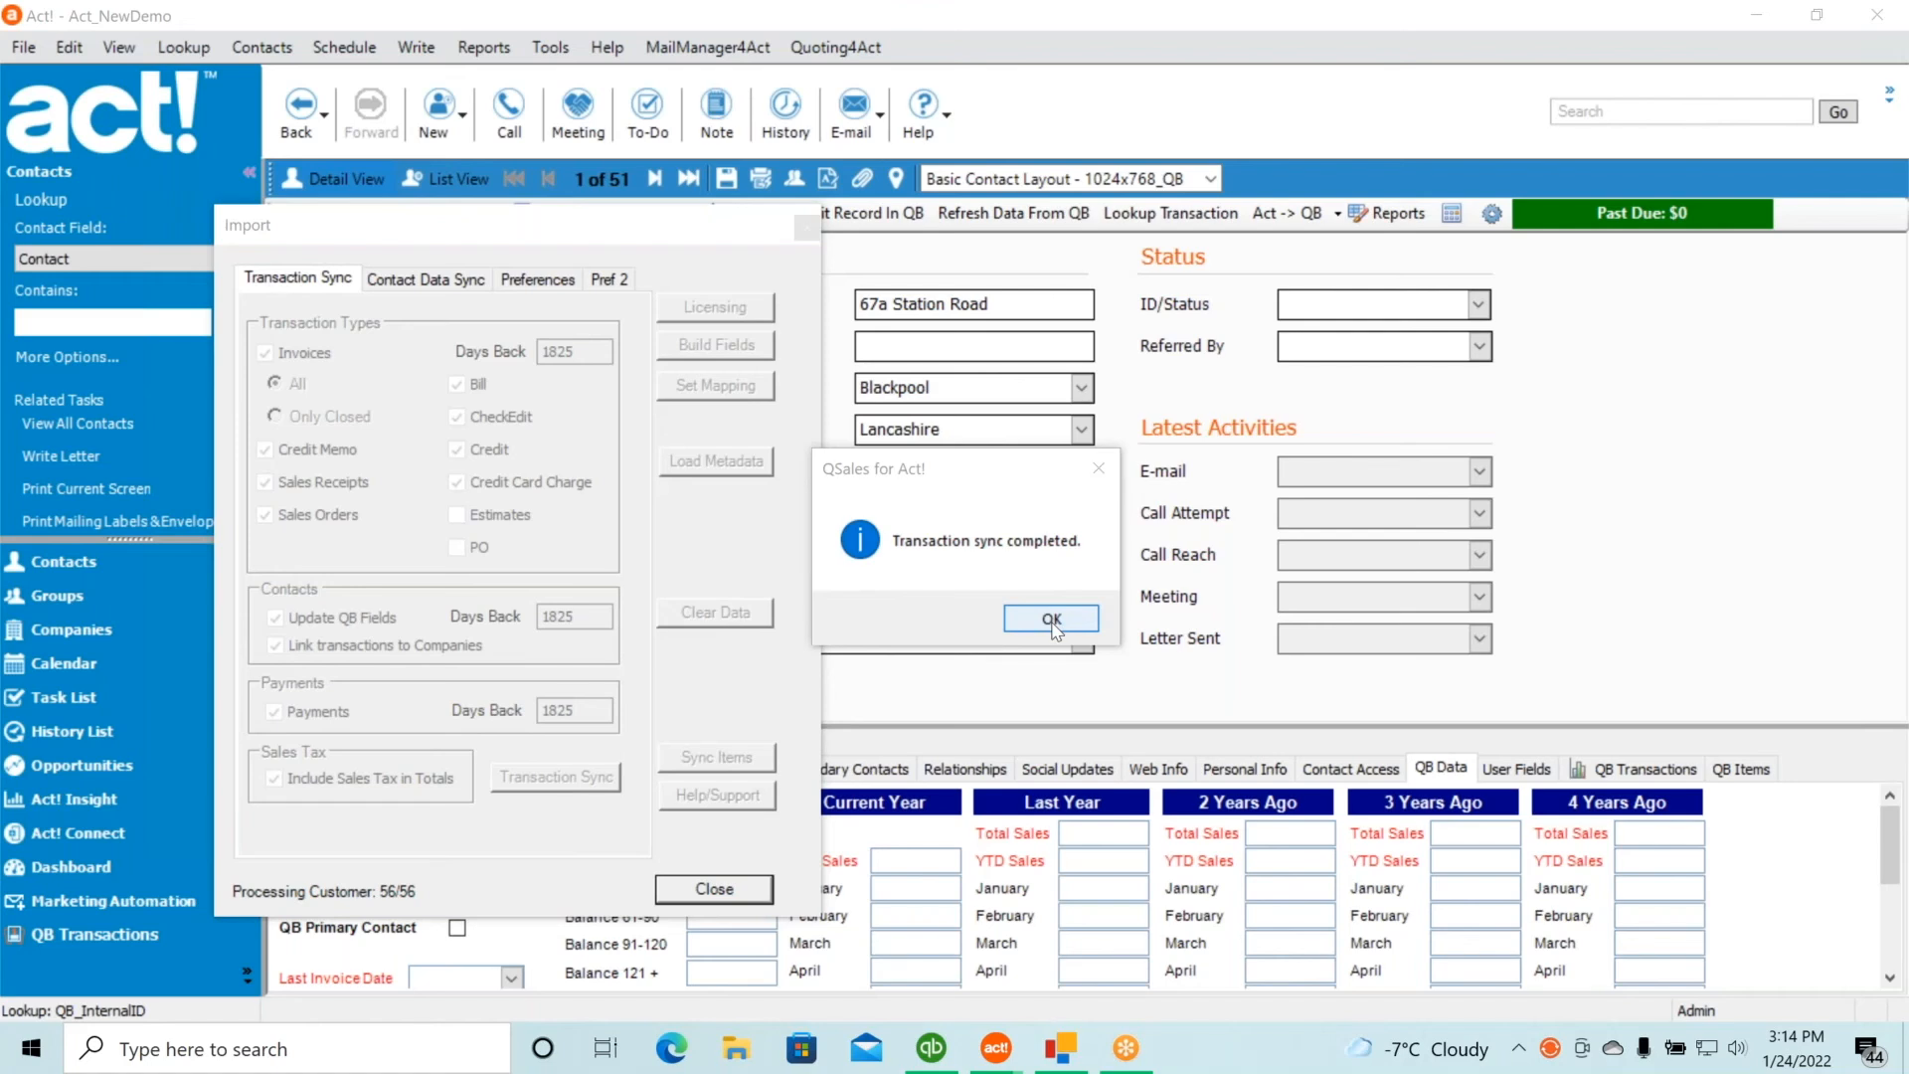
left_click(1051, 620)
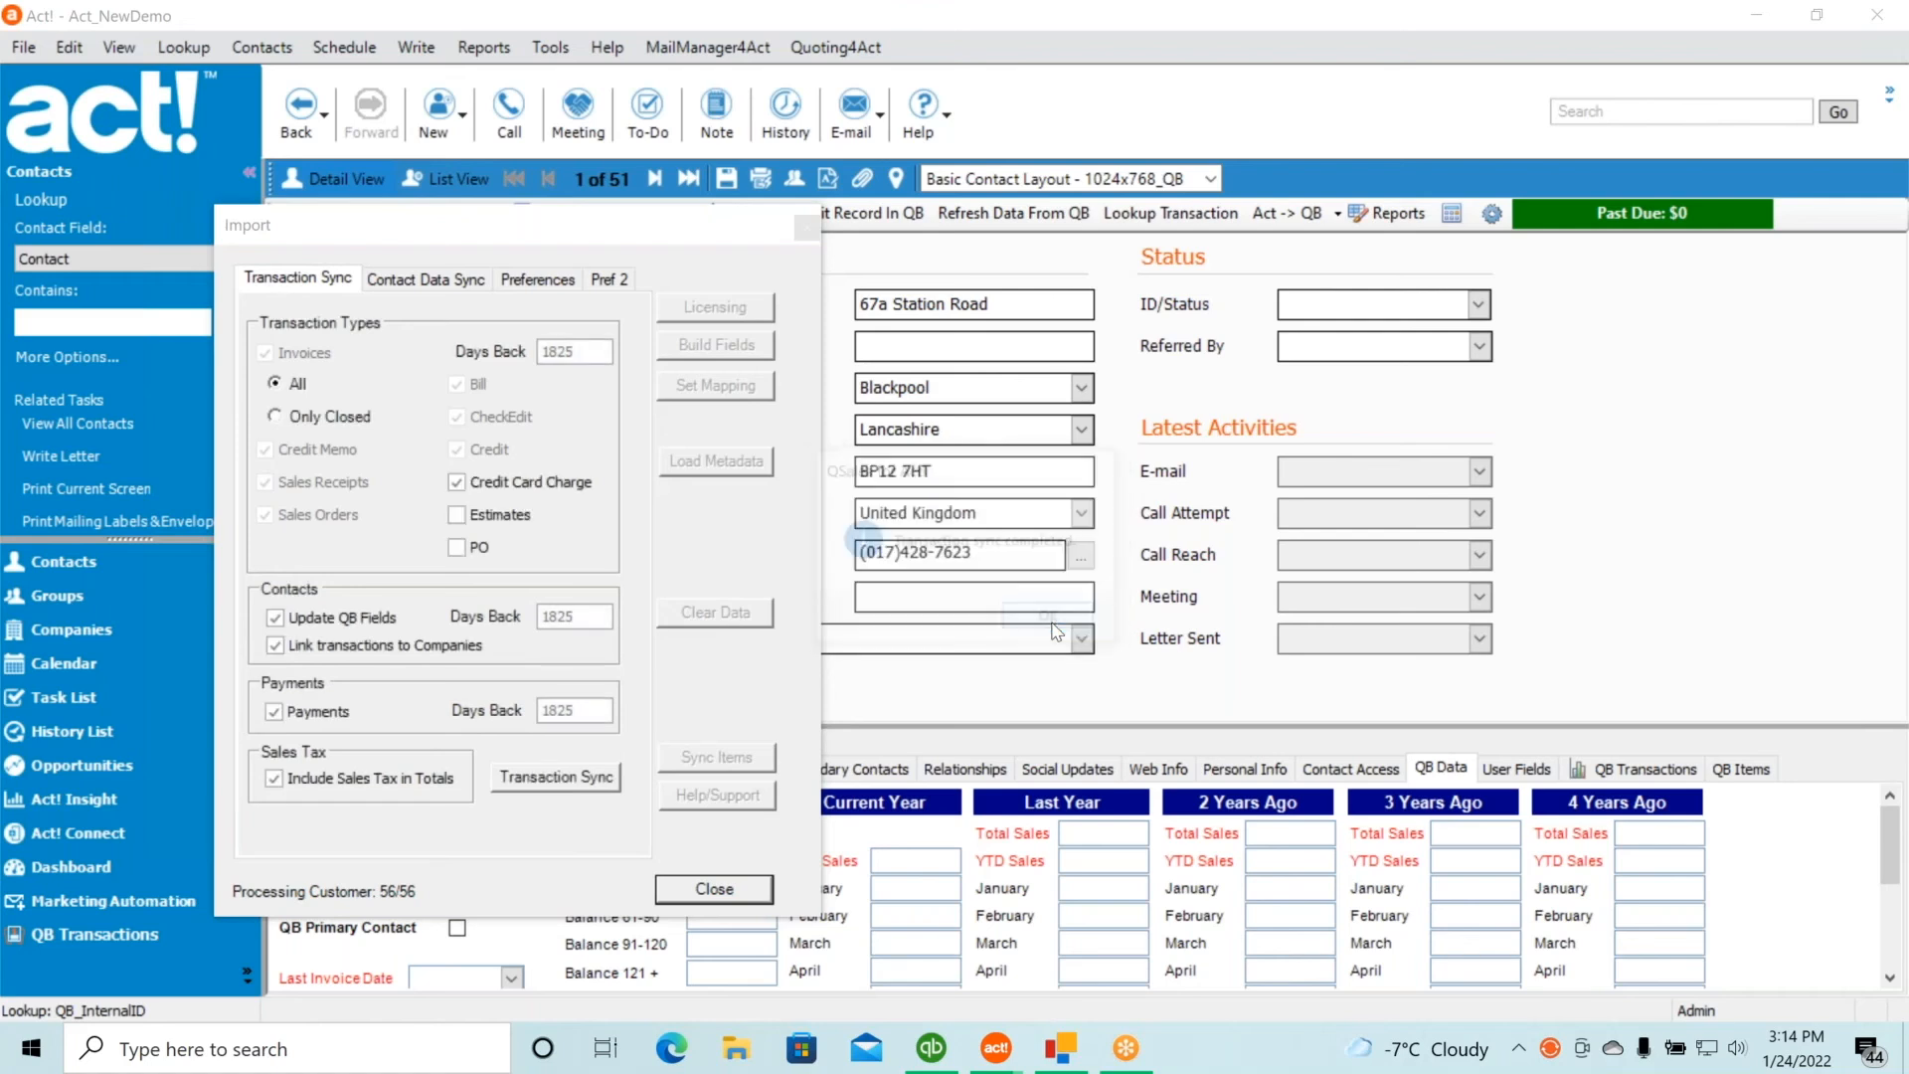
left_click(736, 890)
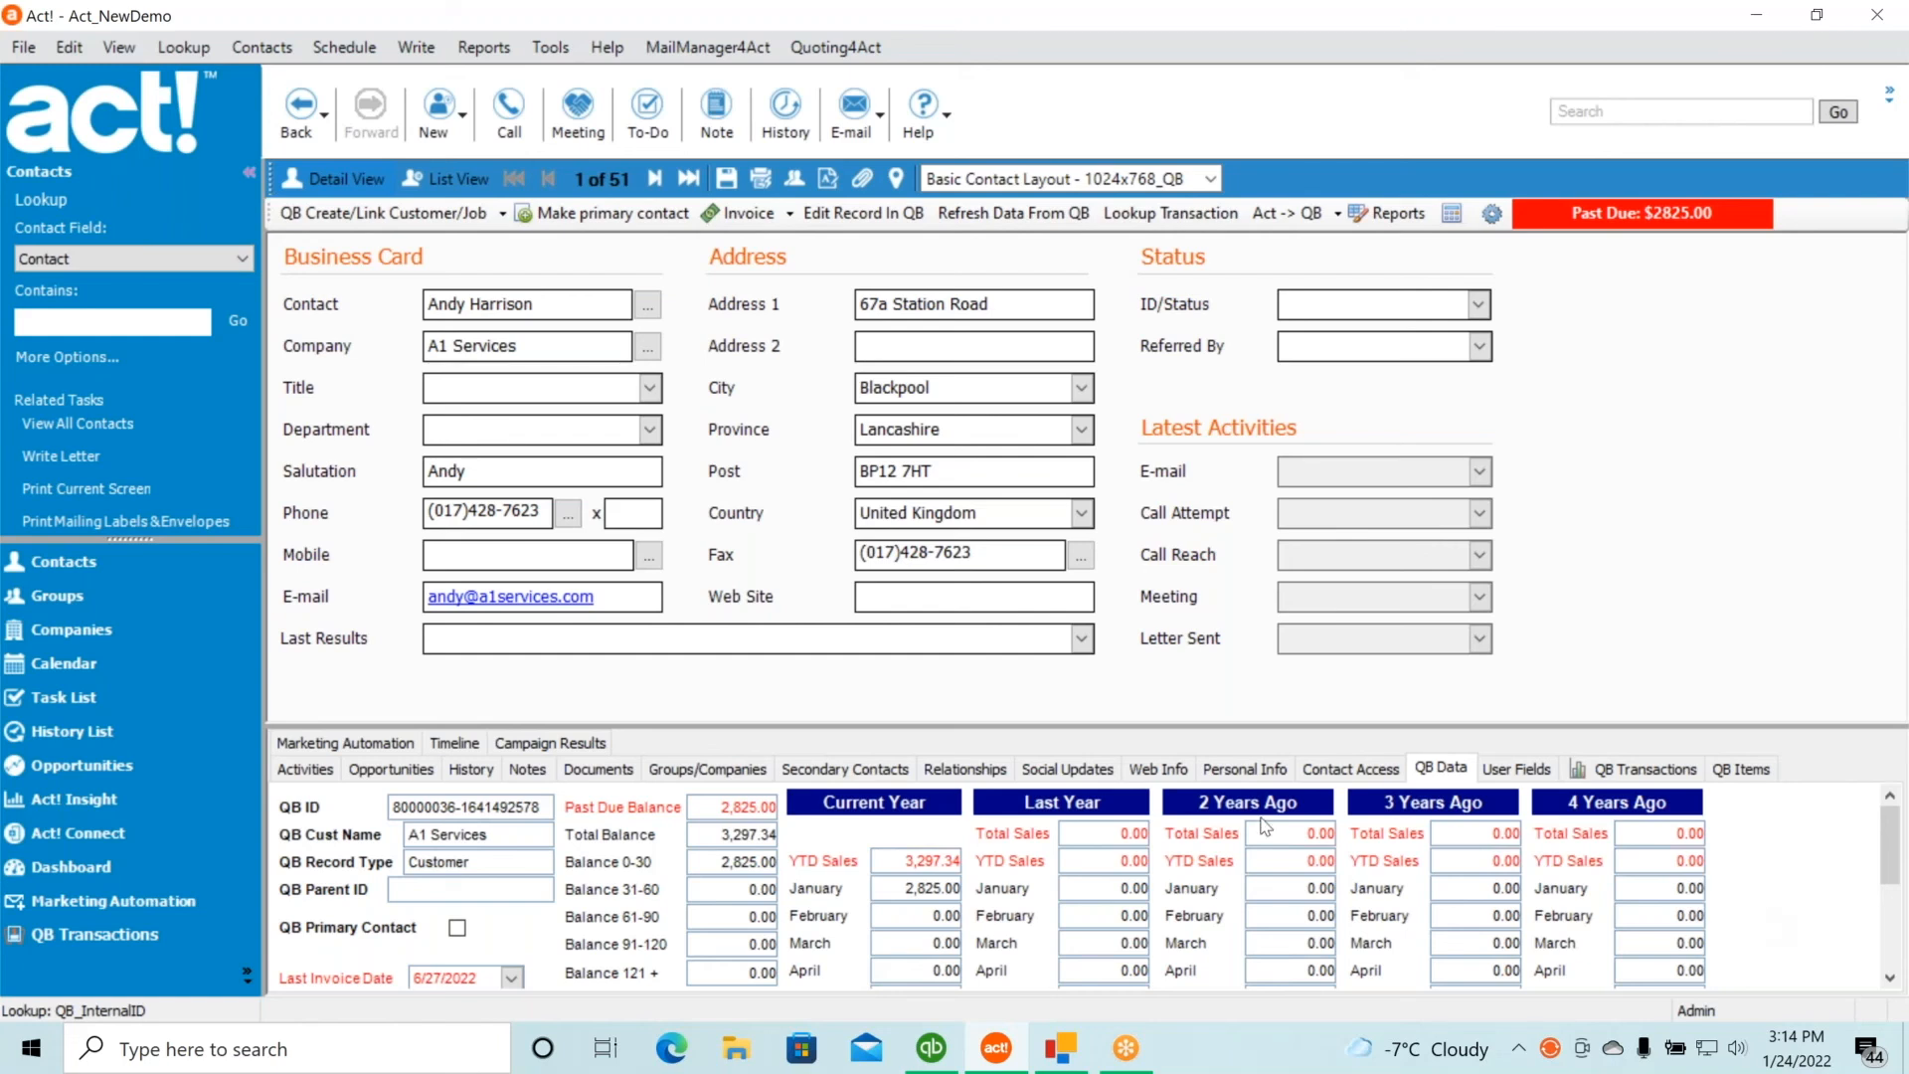
Enlarge the lower pane of the A1 Services record and review its synced QB Data and QB Transactions
left_click_drag(1230, 728, 1240, 450)
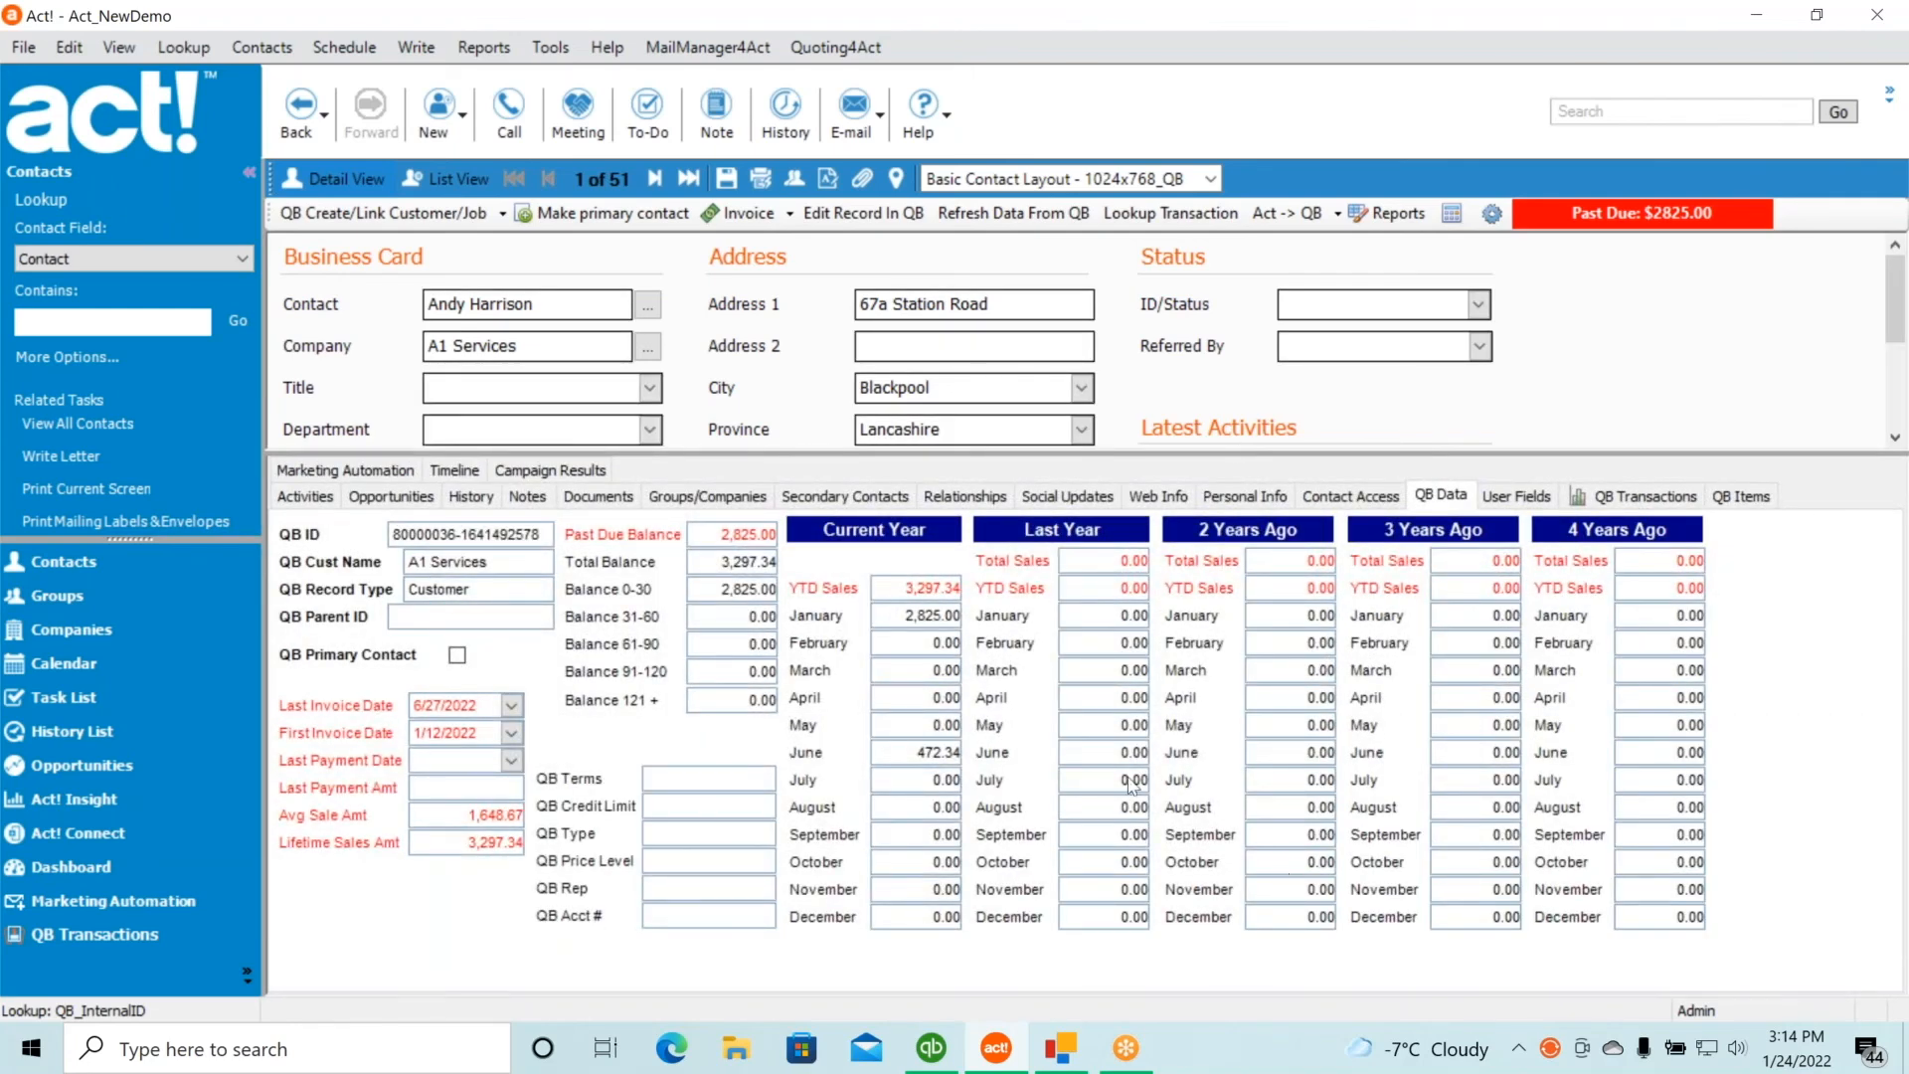
left_click(1630, 495)
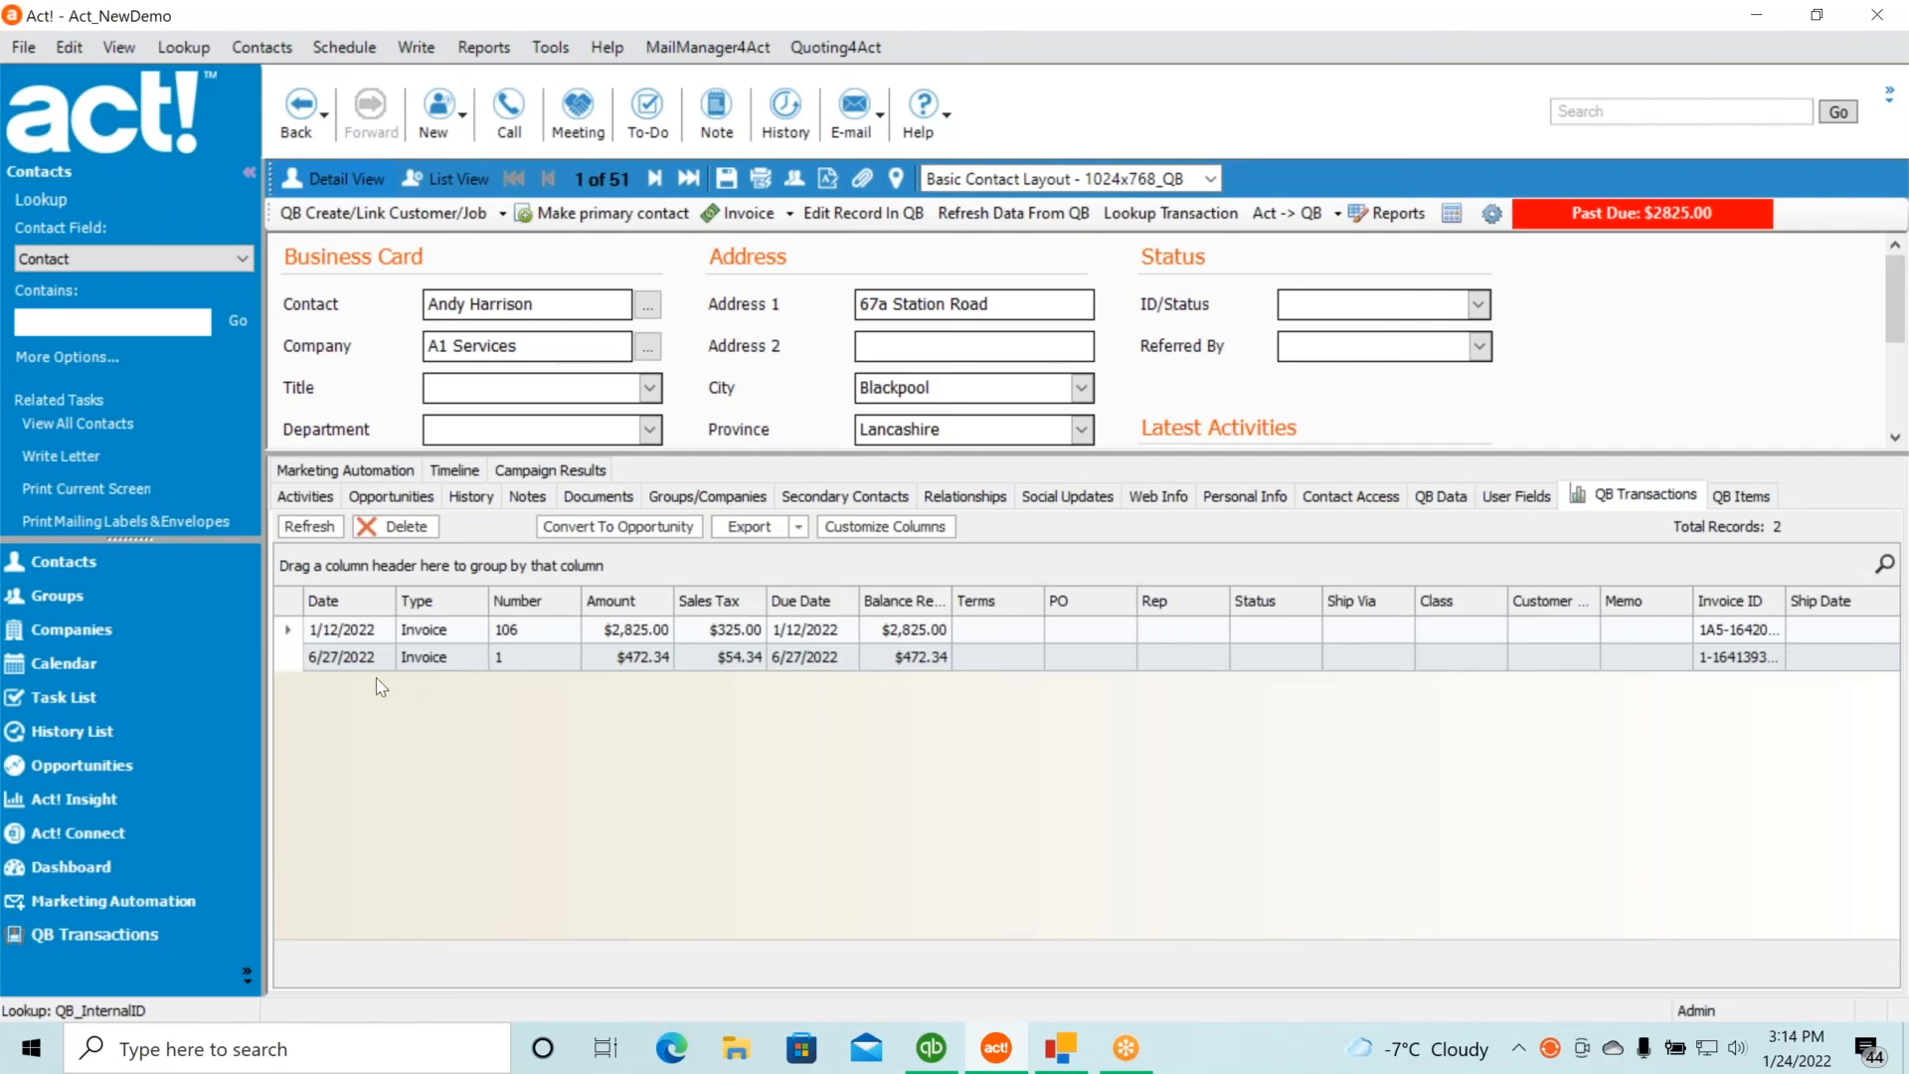
left_click(1514, 497)
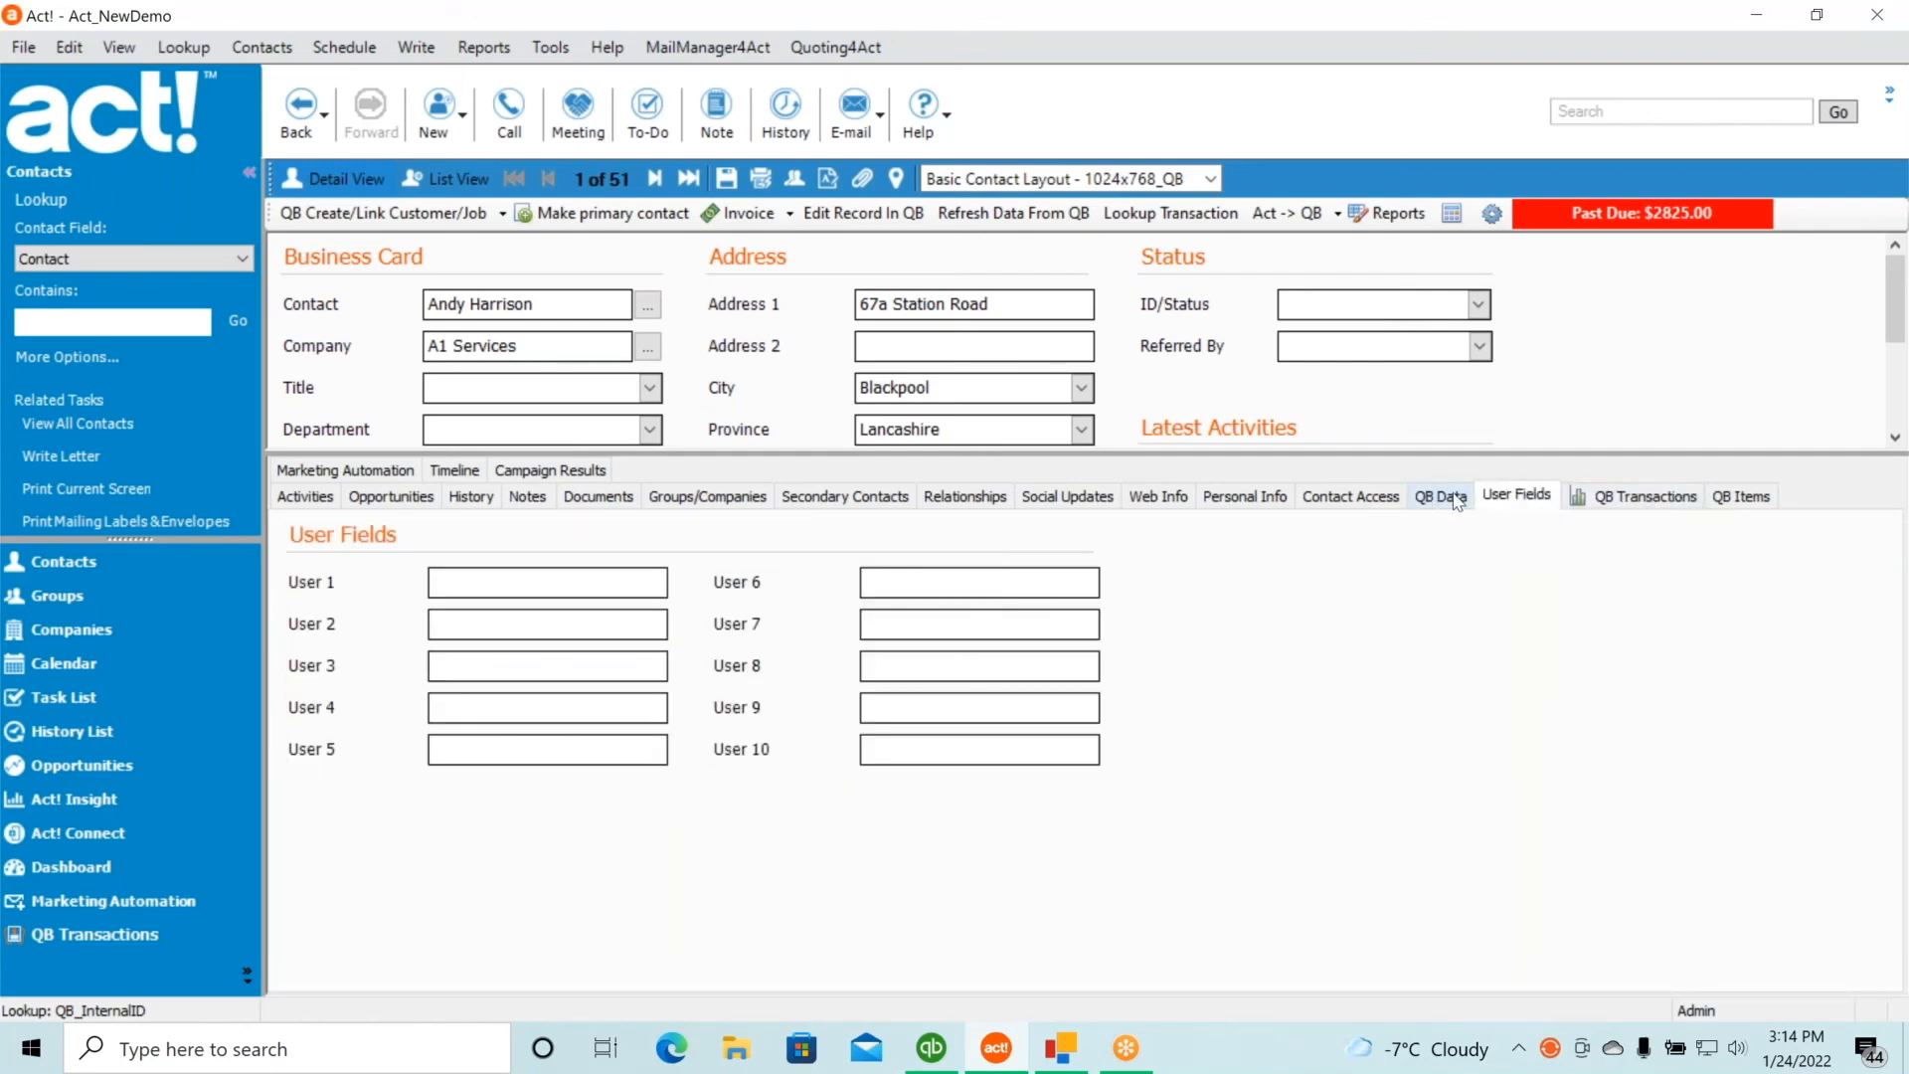
left_click(1455, 497)
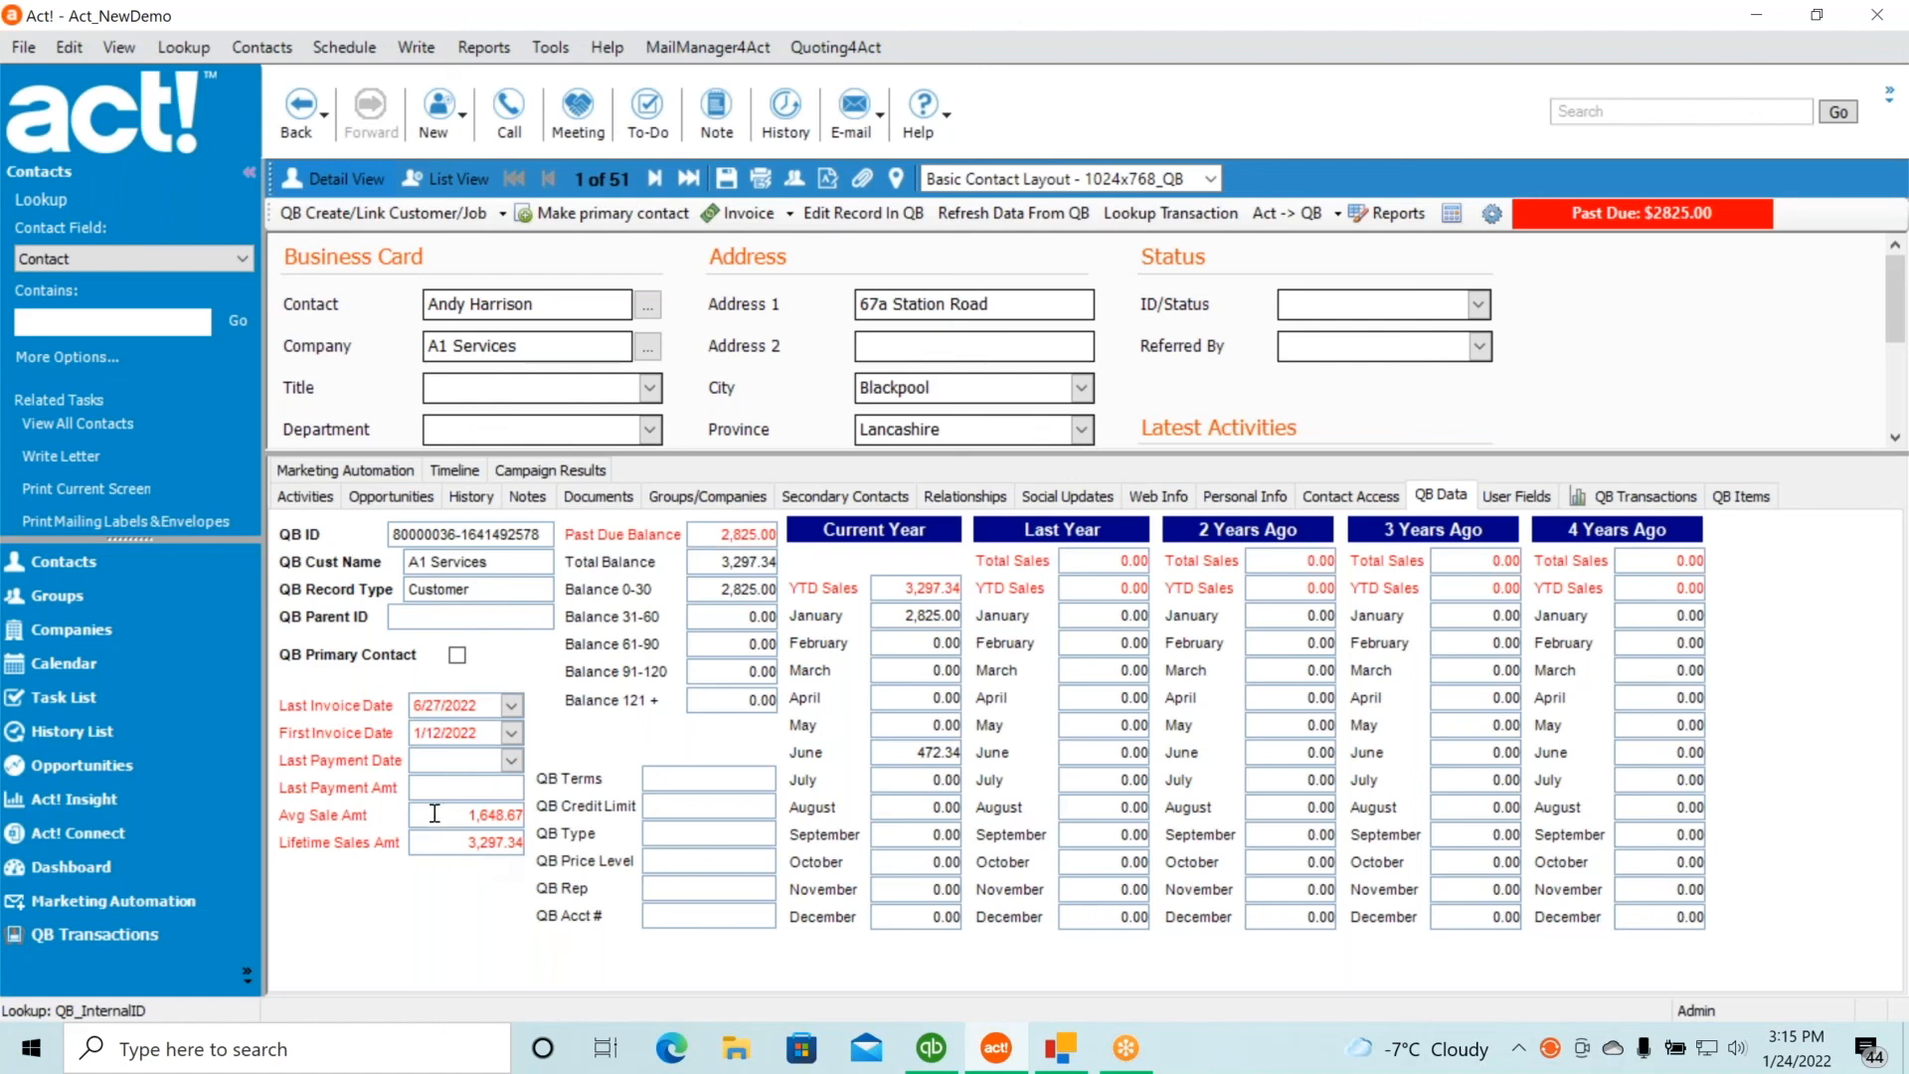
Shrink the lower pane to show the full contact details and compare the contact's QB Transactions with the sales totals in QB Data
left_click_drag(1261, 454, 1267, 638)
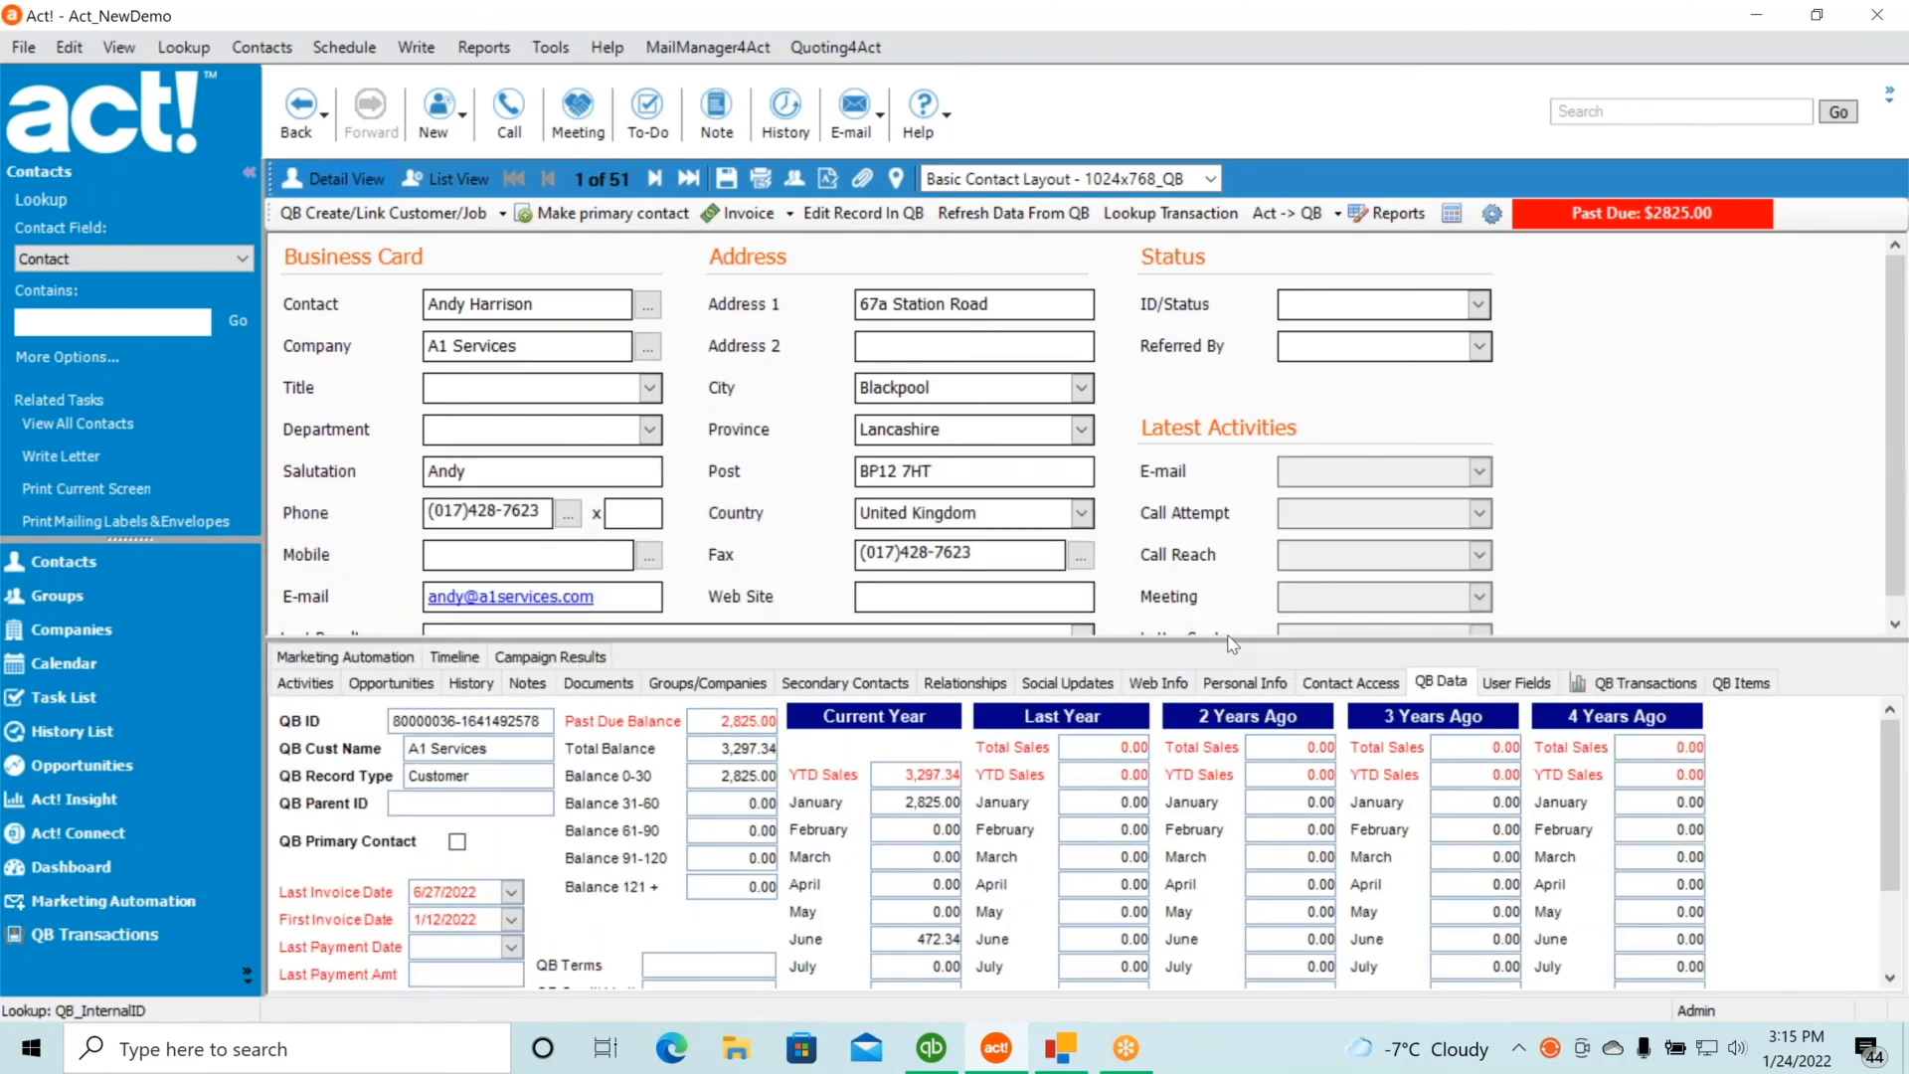
left_click_drag(1227, 637, 1228, 687)
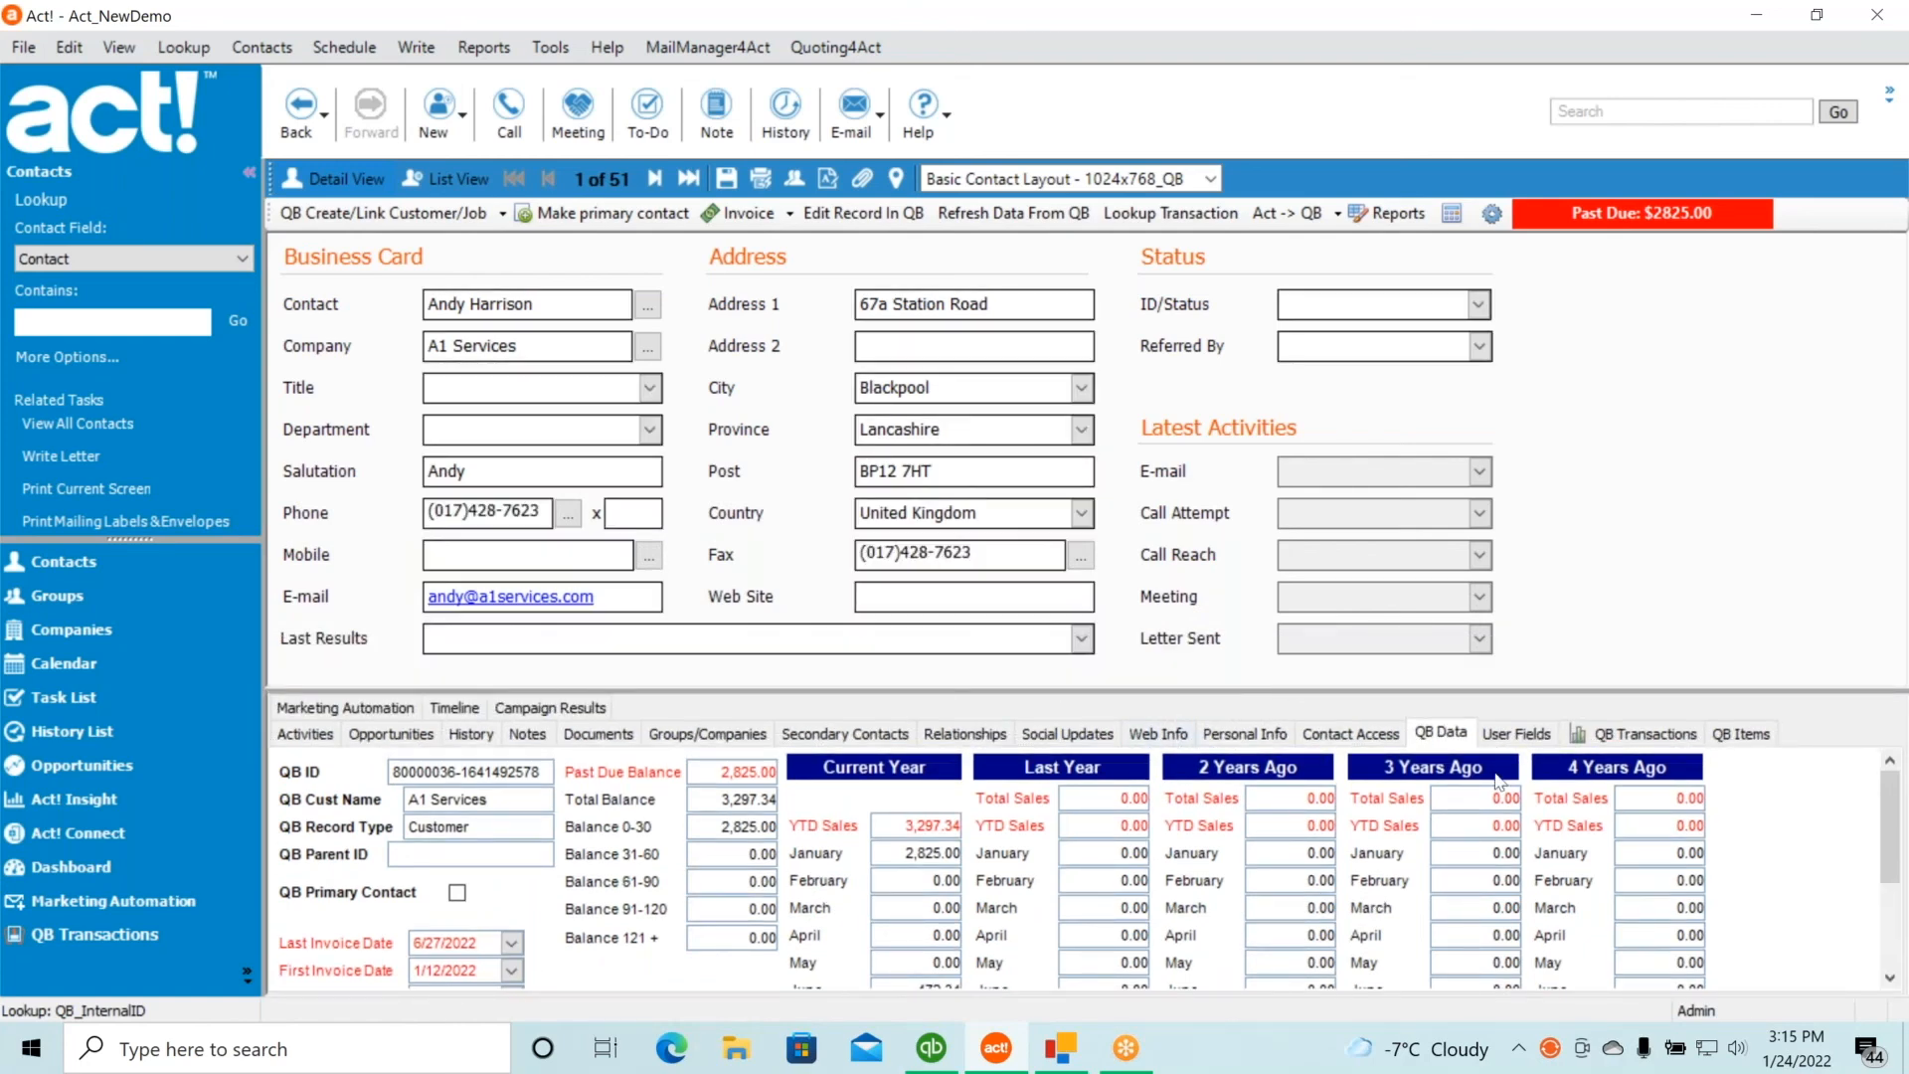
left_click(1595, 740)
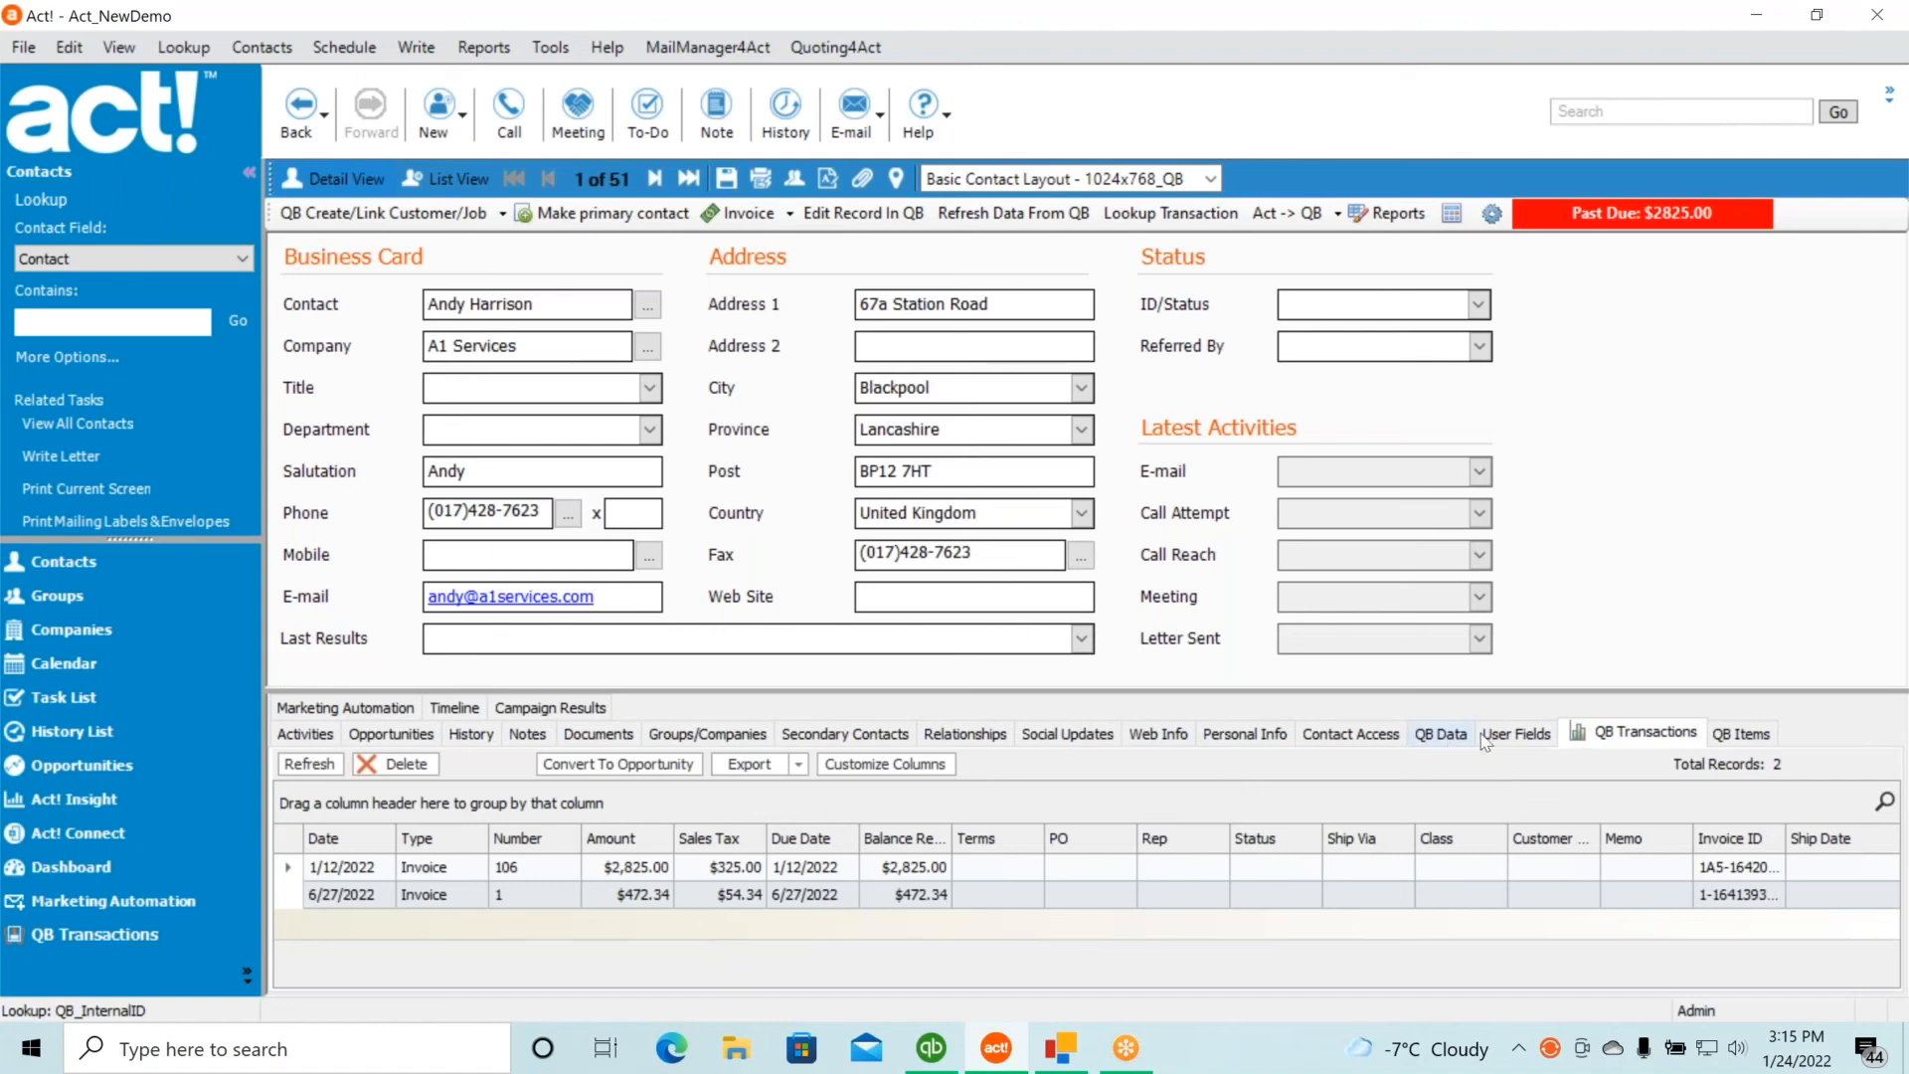
left_click(1511, 735)
left_click(1440, 734)
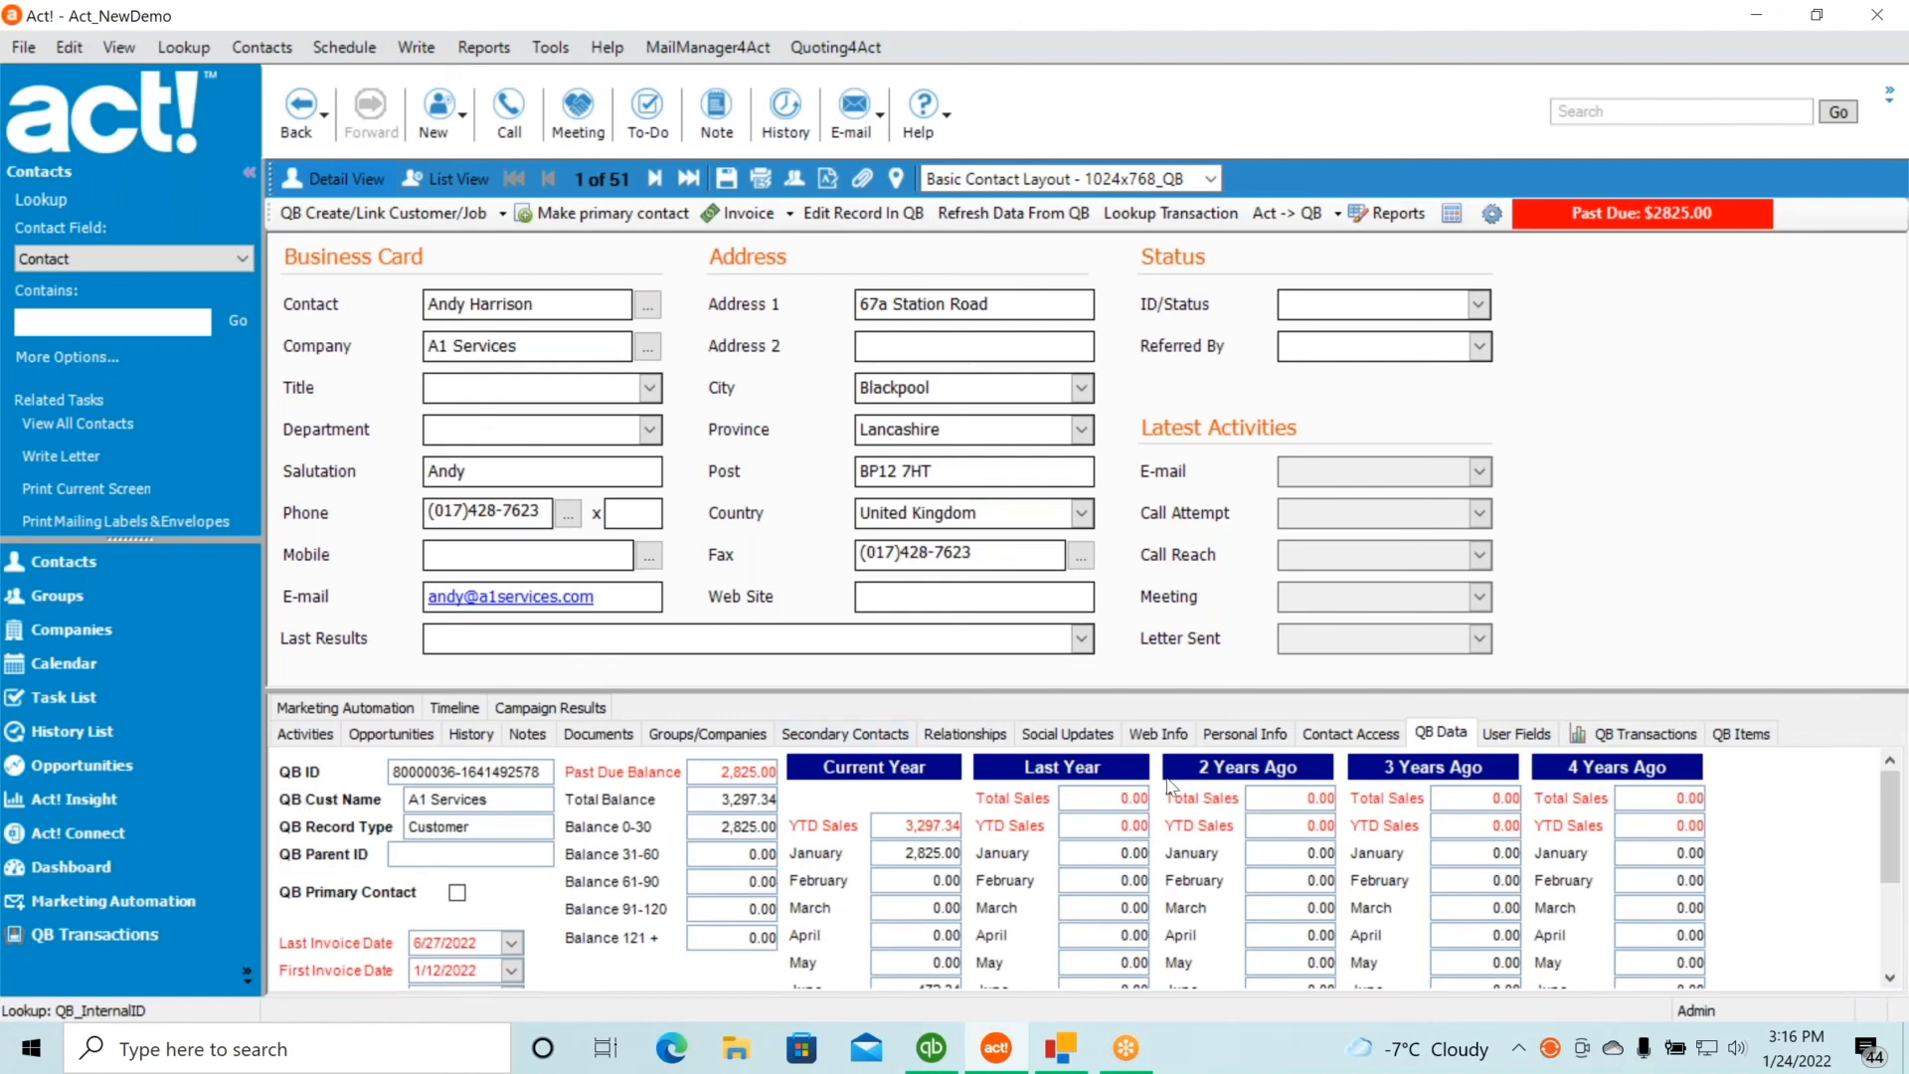
left_click(1610, 737)
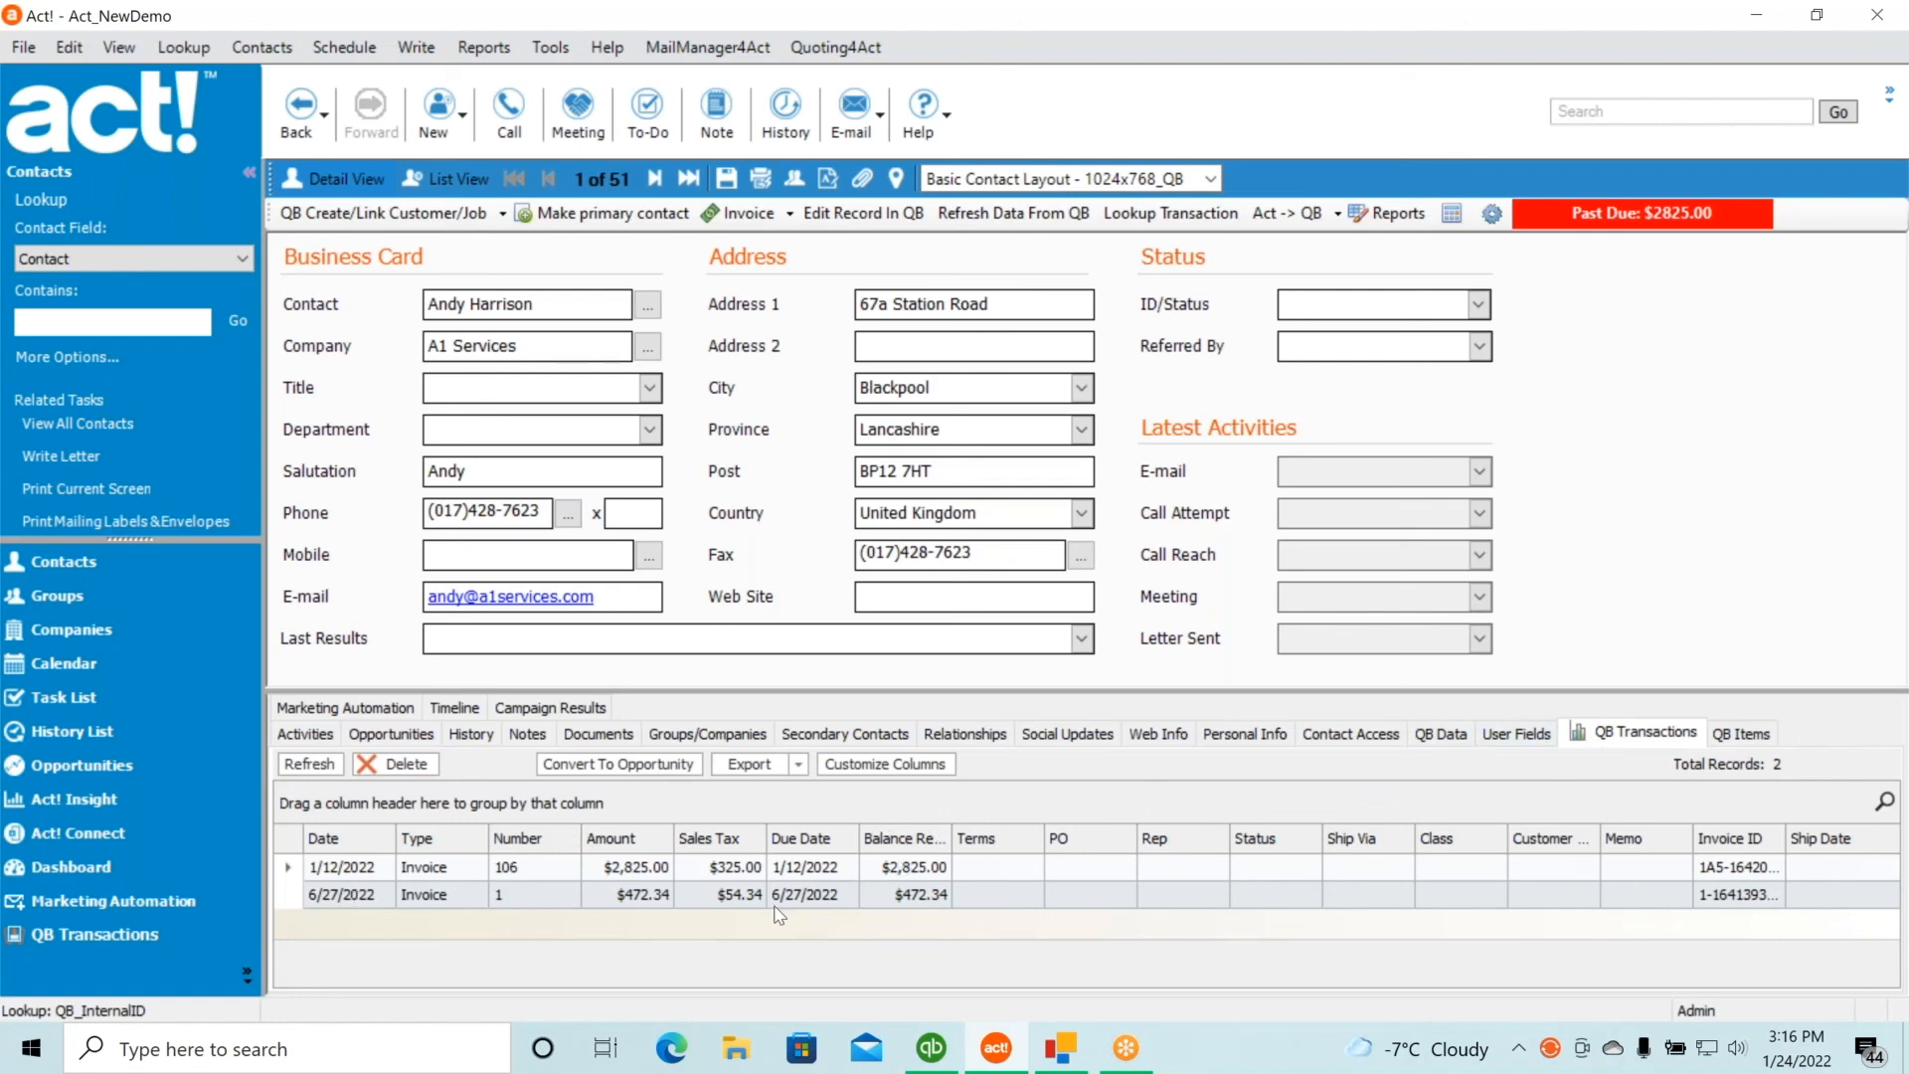
left_click(1440, 732)
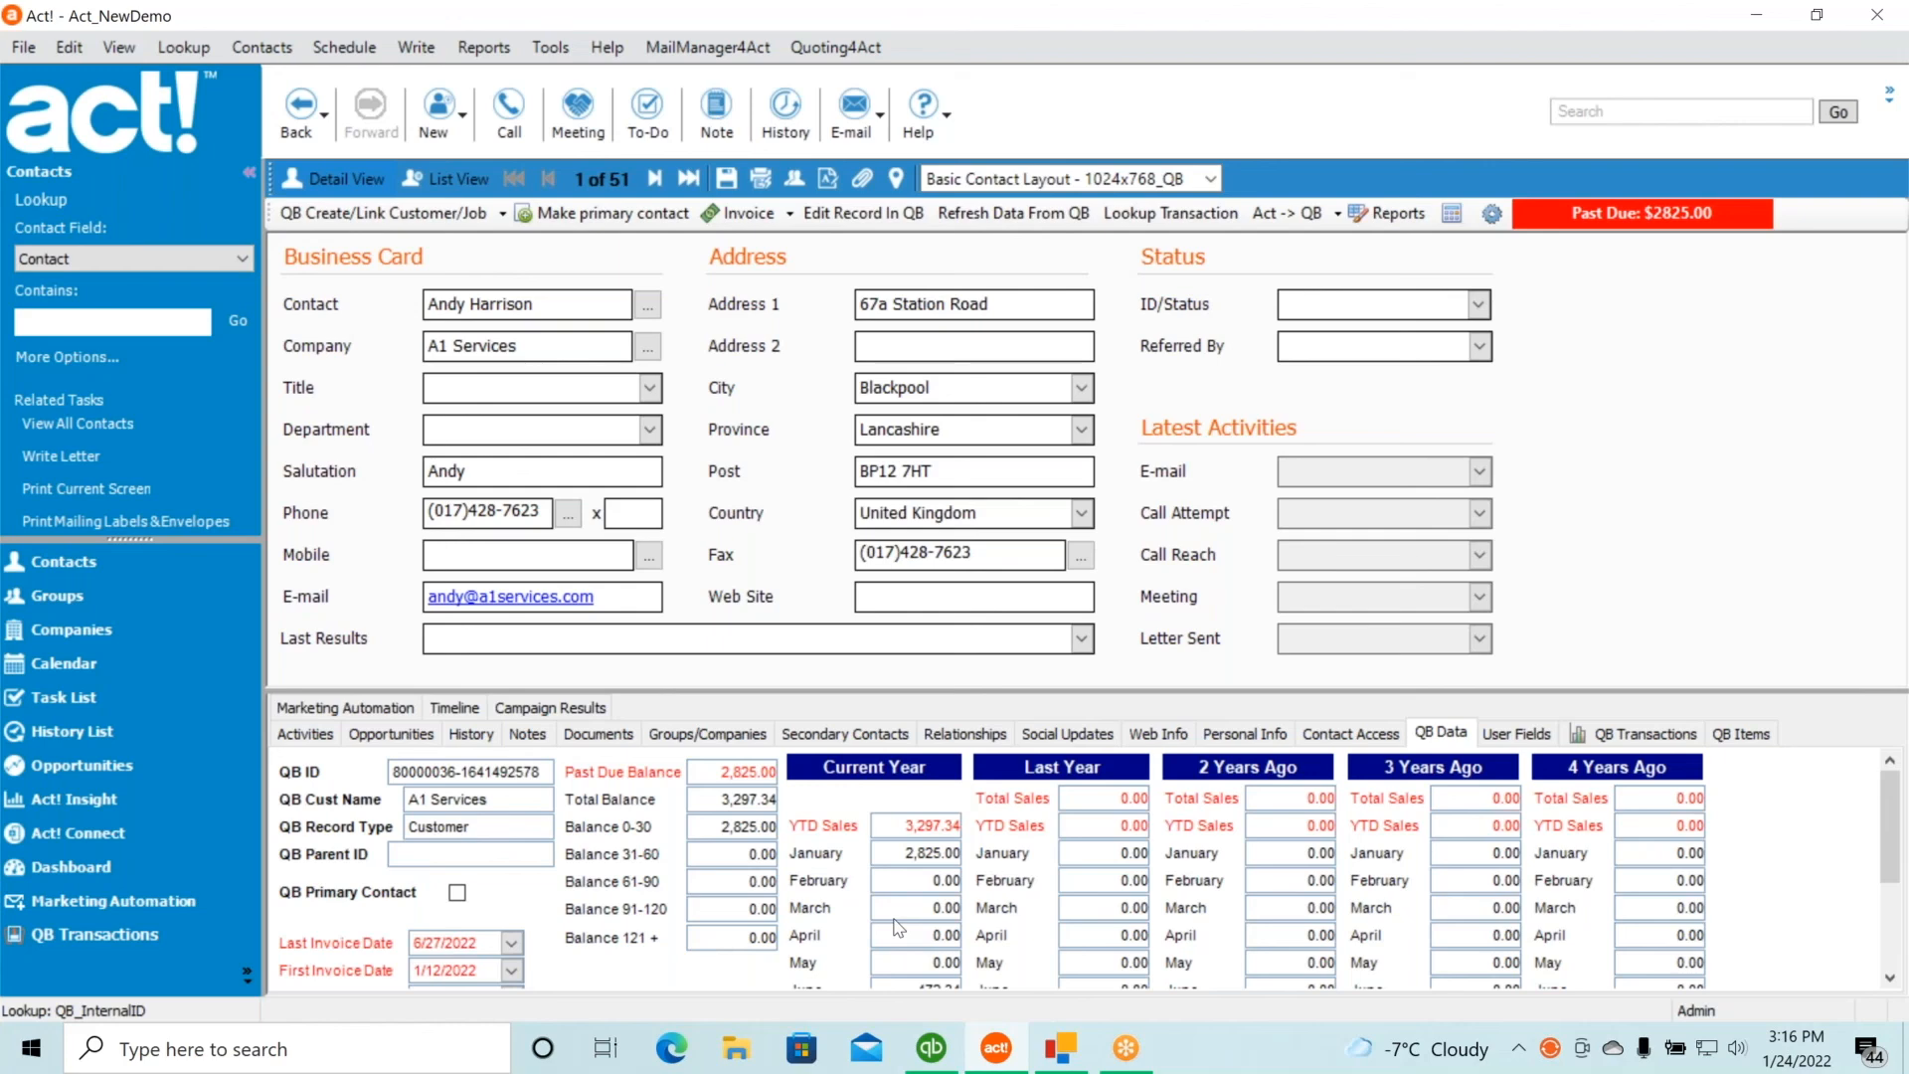
scroll(785, 875, "down", 1)
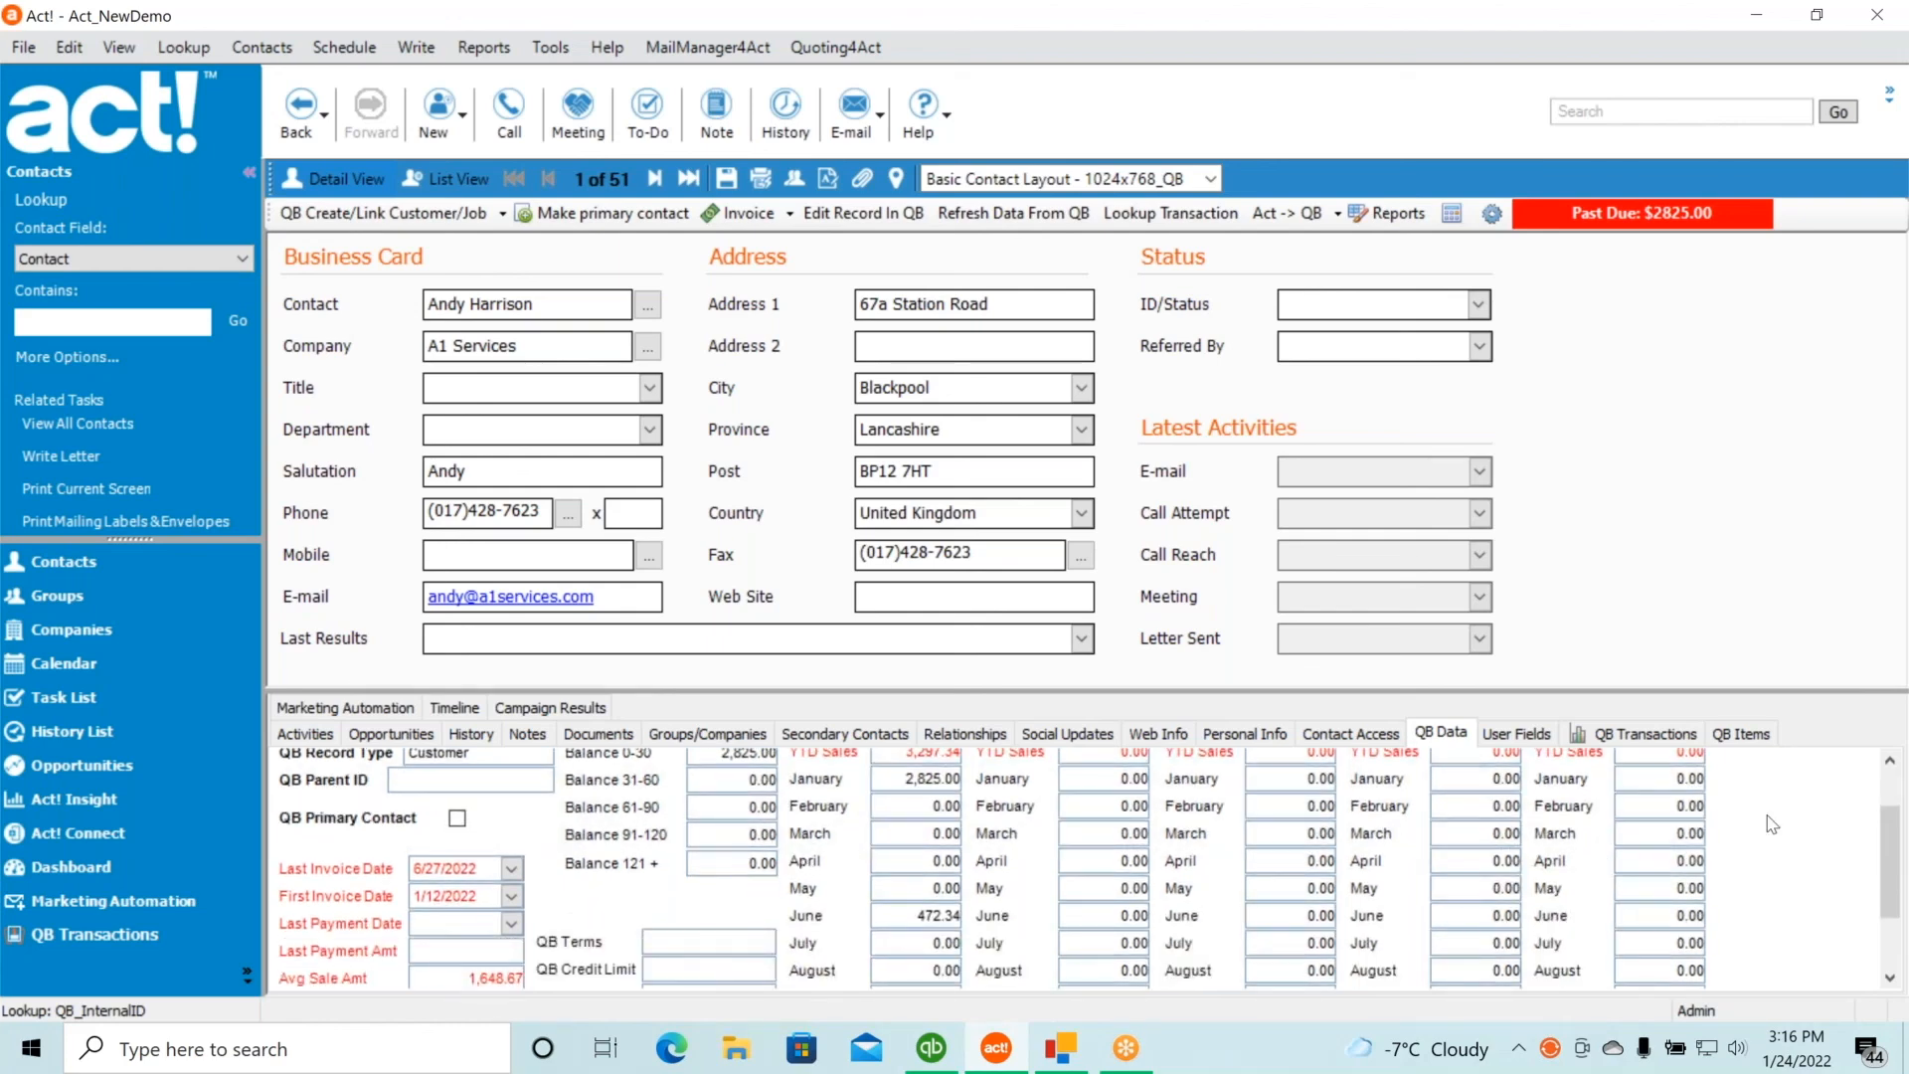
scroll(1896, 785, "up", 1)
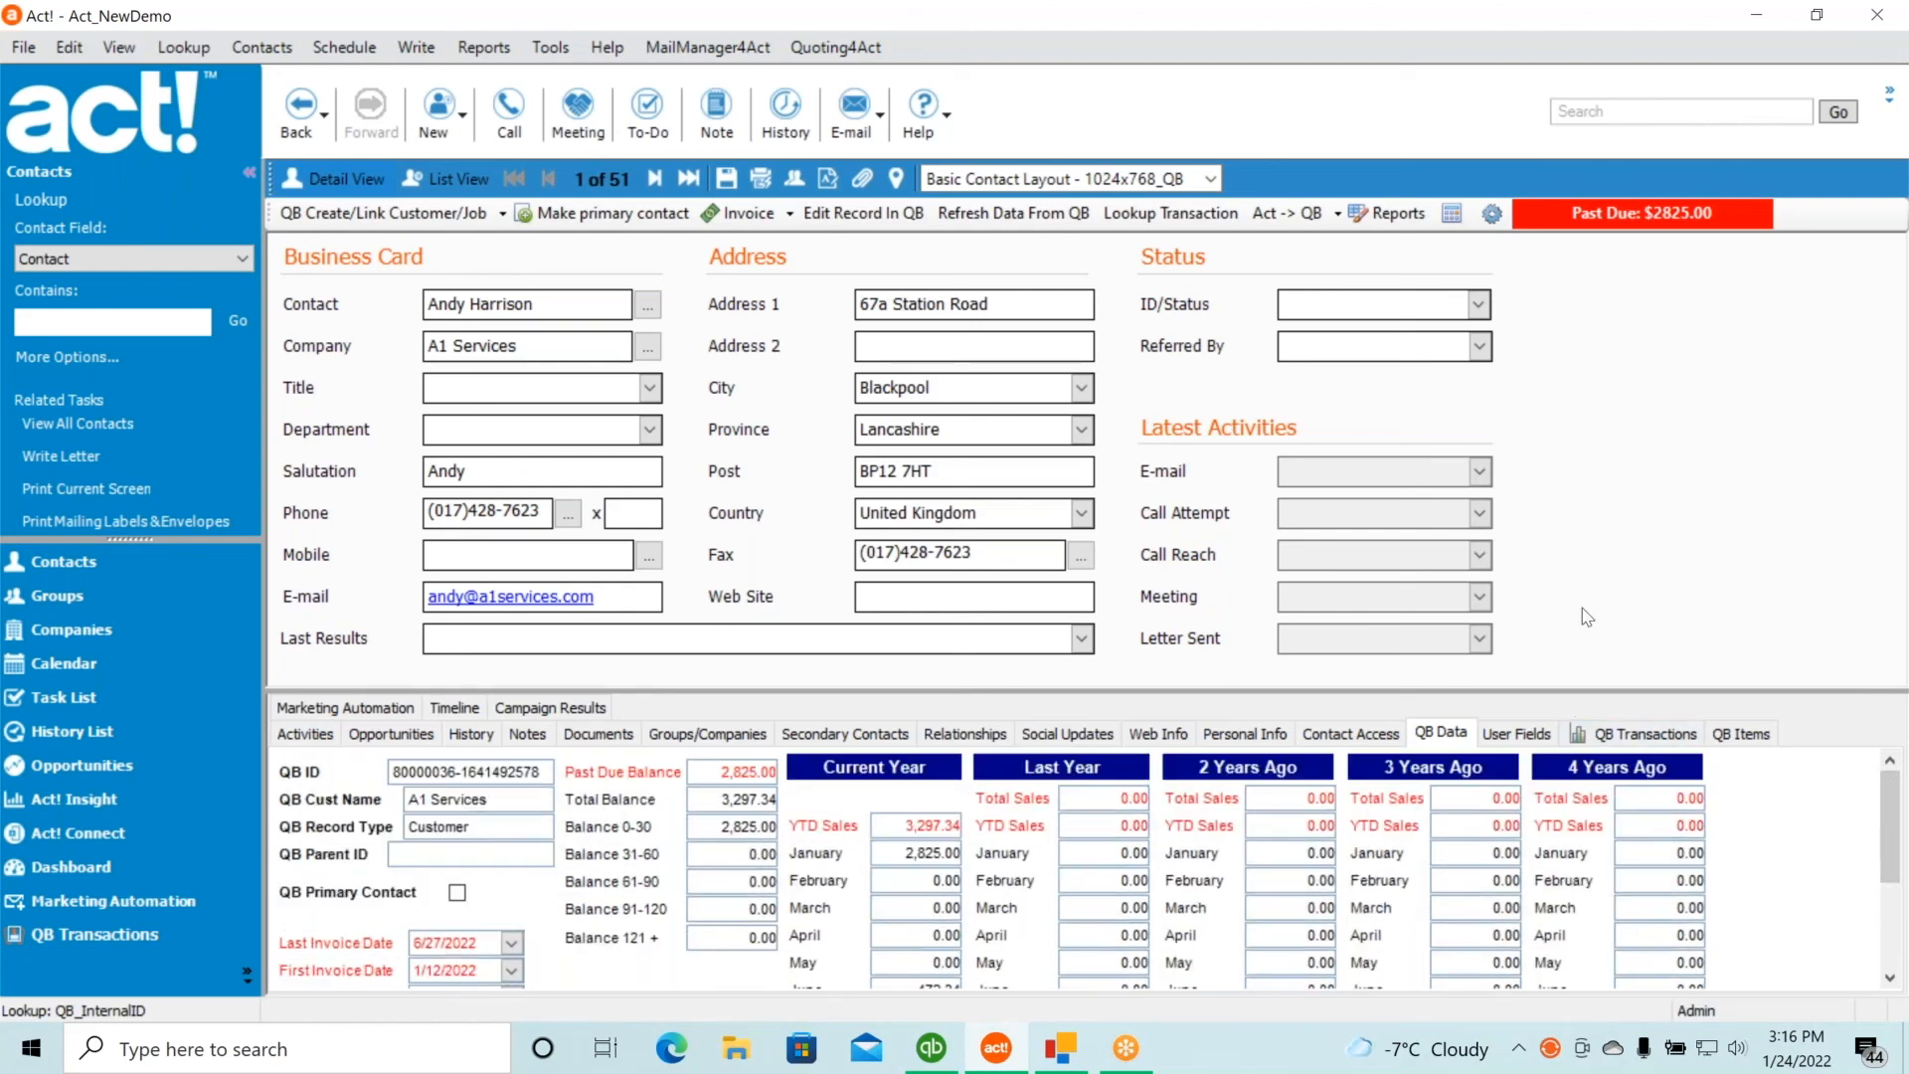